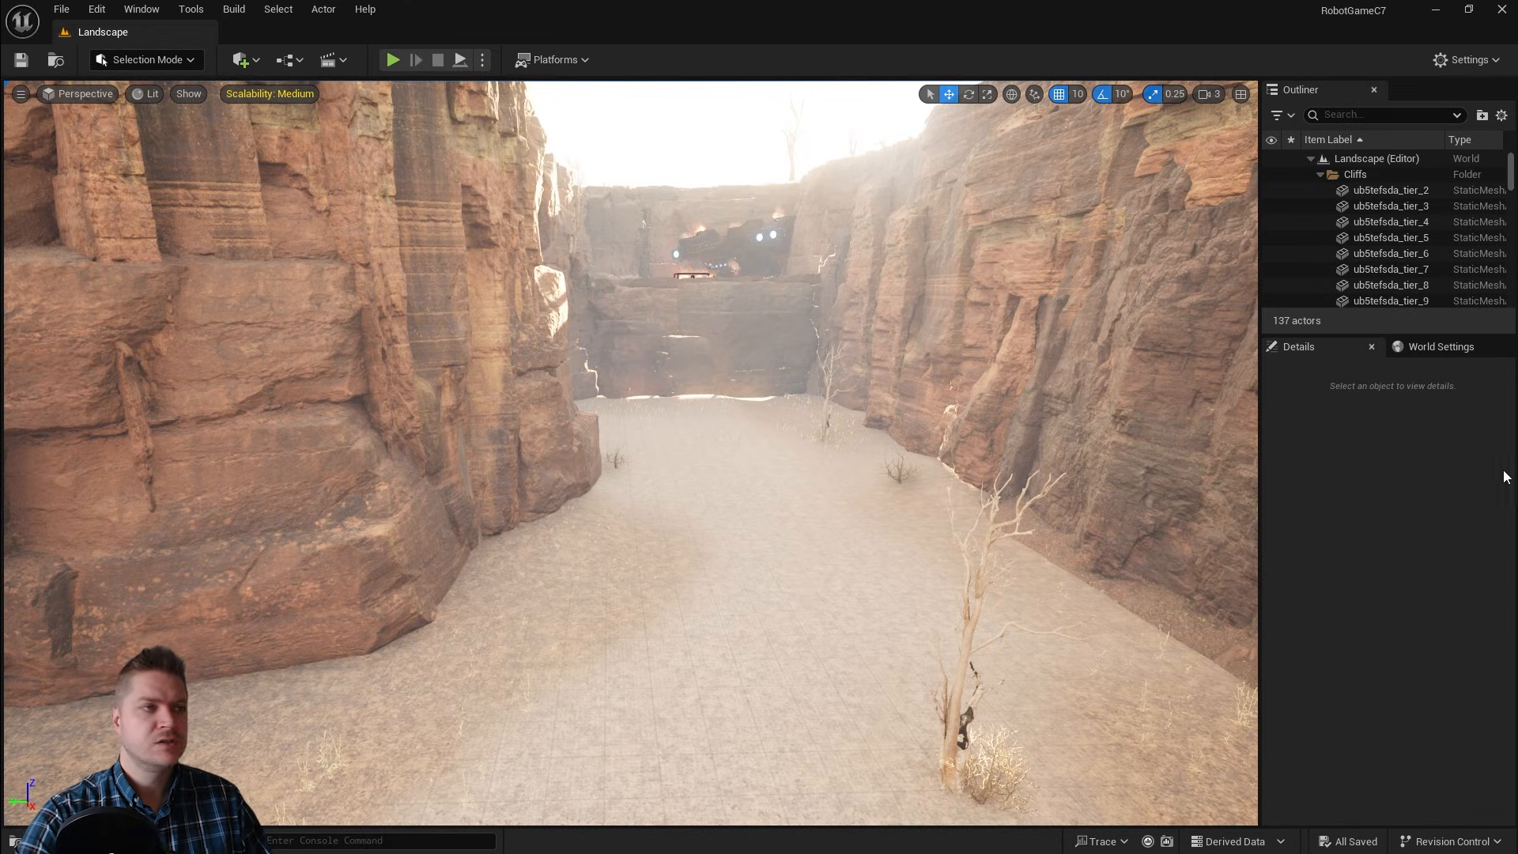
Step: Open the DROPSHIP_R35 folder under Content > Fab in the content drawer and select the dropship_r351 mesh
{"action": "key", "text": "ctrl+space"}
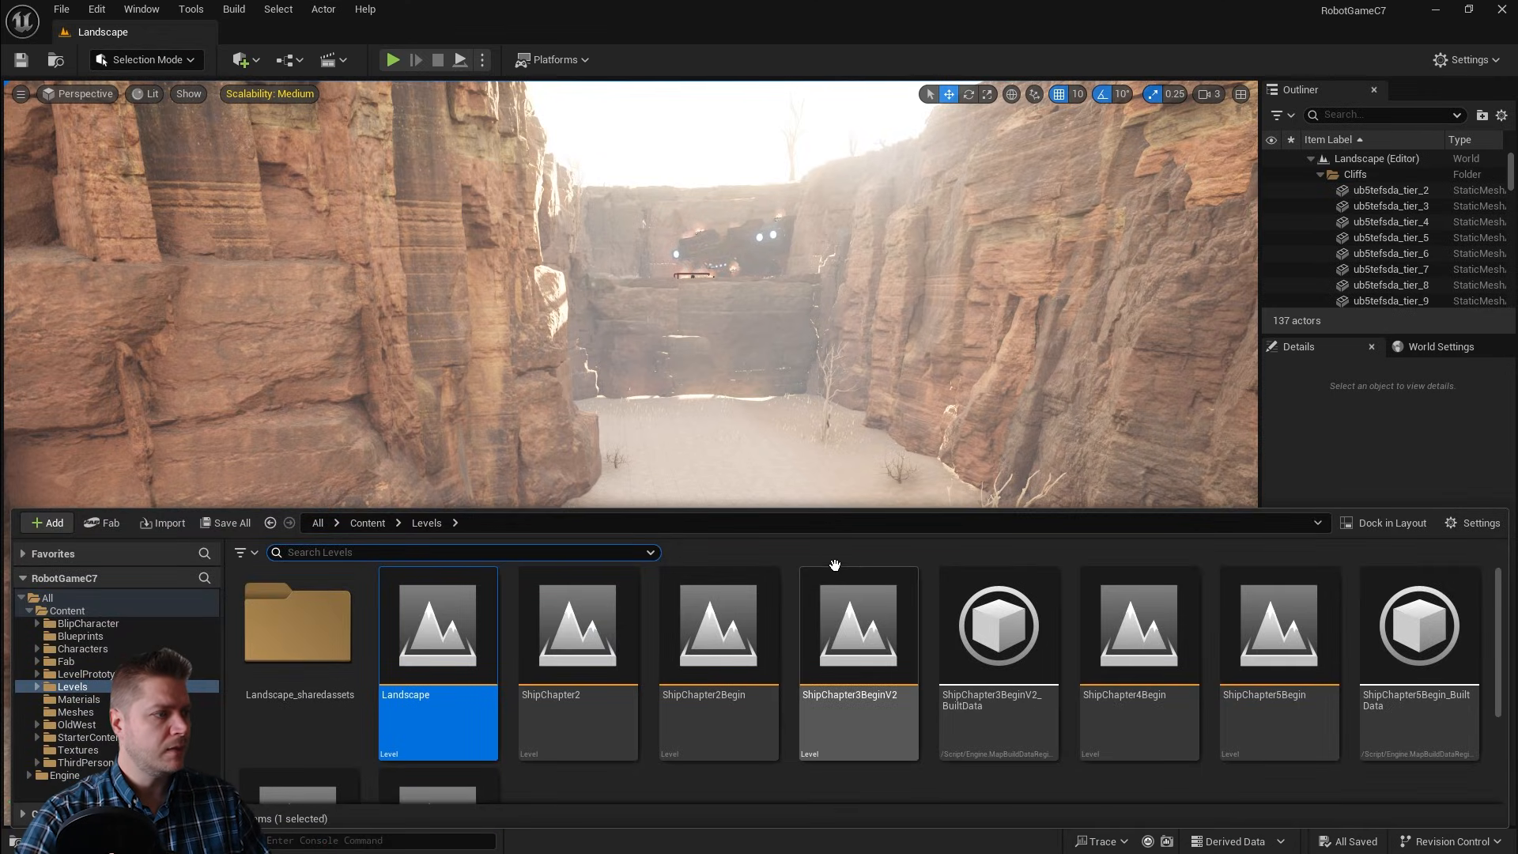
{"action": "left_click", "coordinate": [367, 523]}
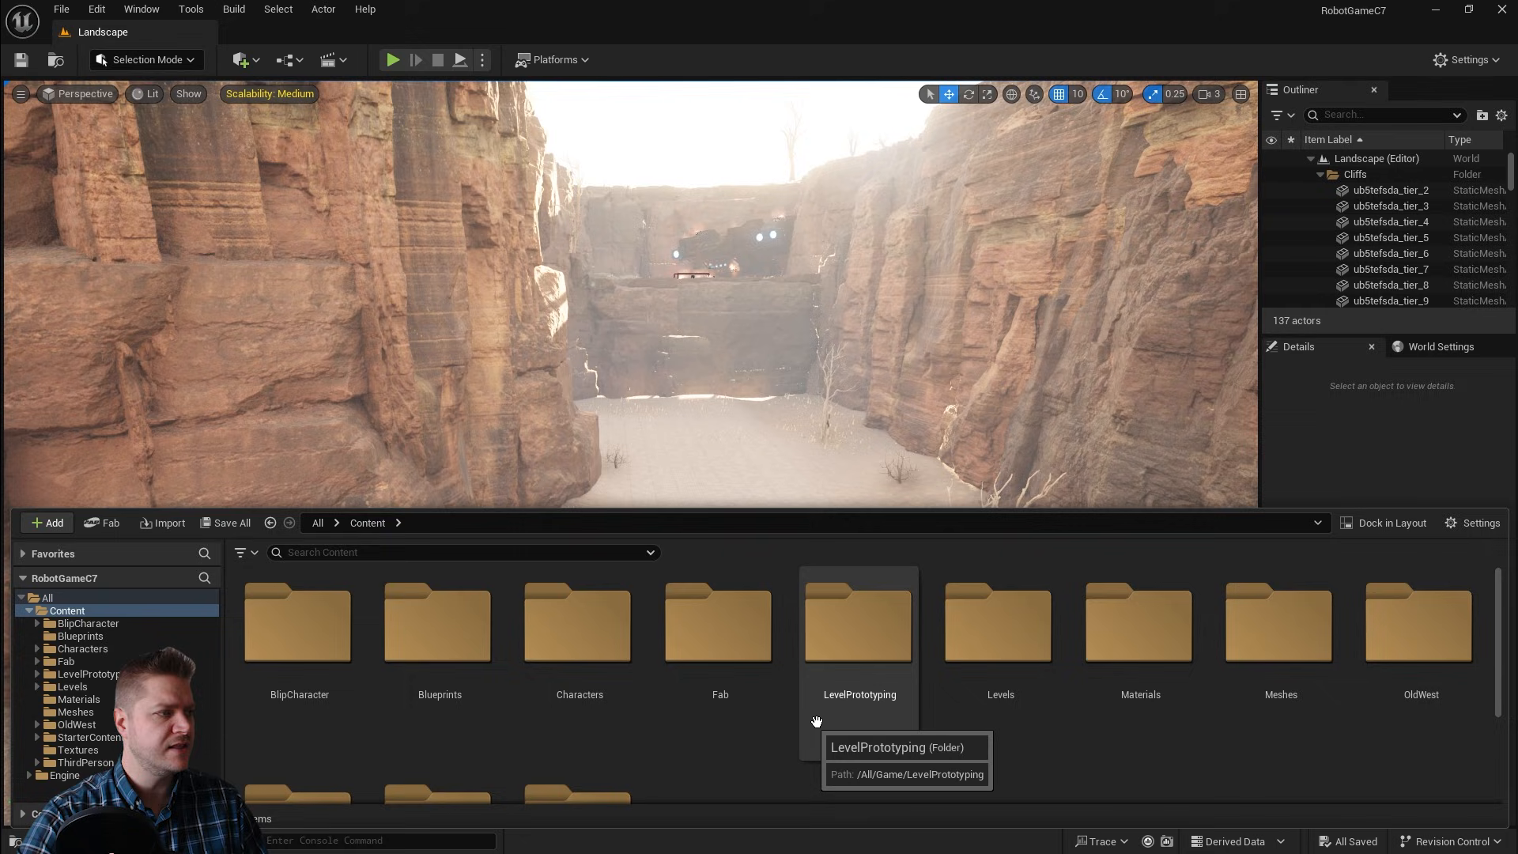
{"action": "scroll", "coordinate": [880, 714], "scroll_direction": "down", "scroll_amount": 1}
{"action": "scroll", "coordinate": [876, 714], "scroll_direction": "down", "scroll_amount": 2}
{"action": "scroll", "coordinate": [875, 715], "scroll_direction": "up", "scroll_amount": 3}
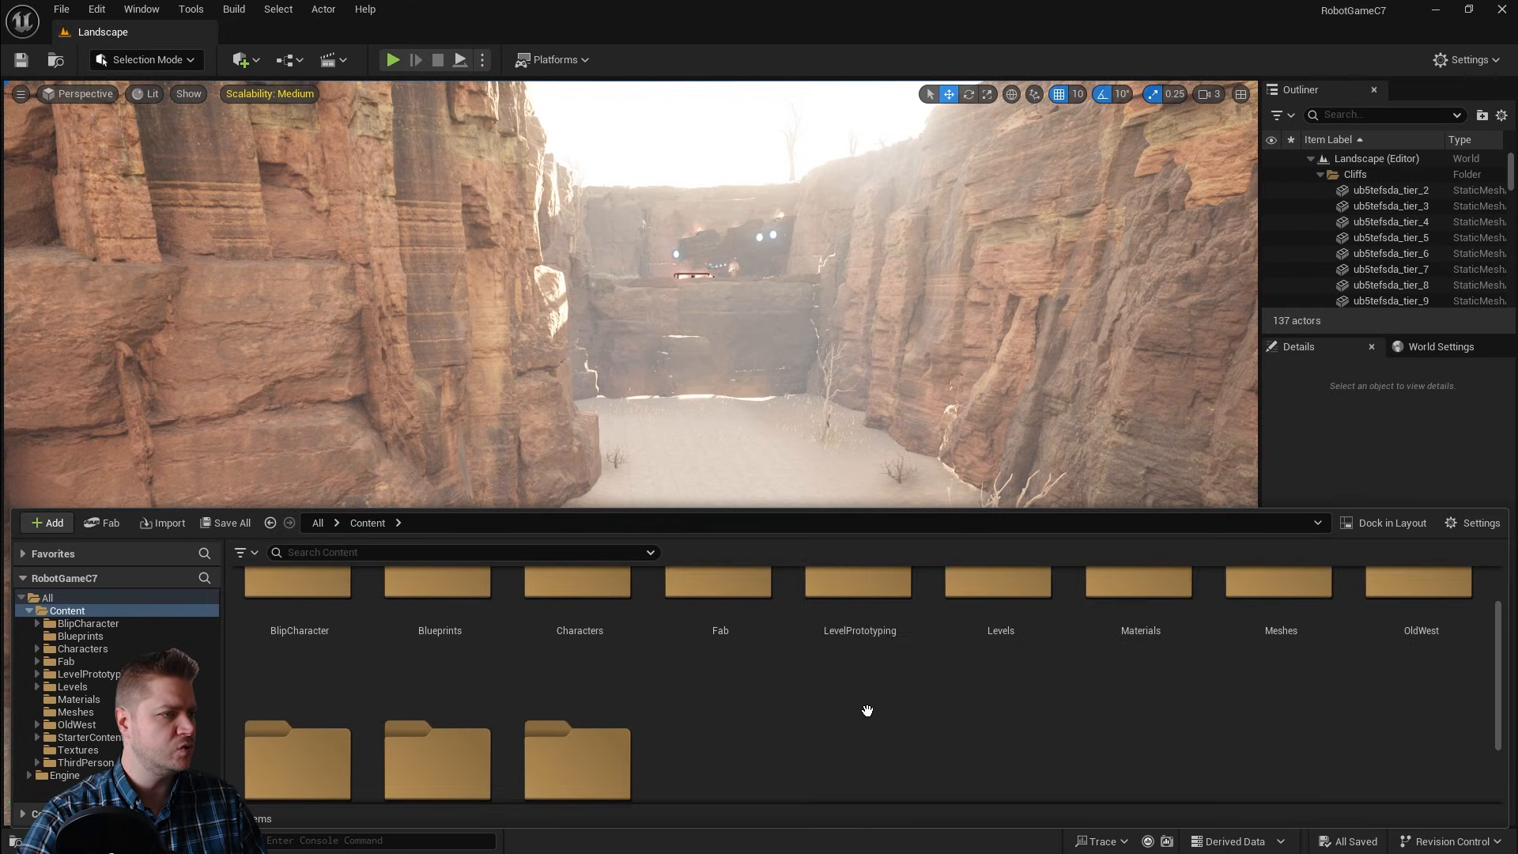
{"action": "double_click", "coordinate": [727, 615]}
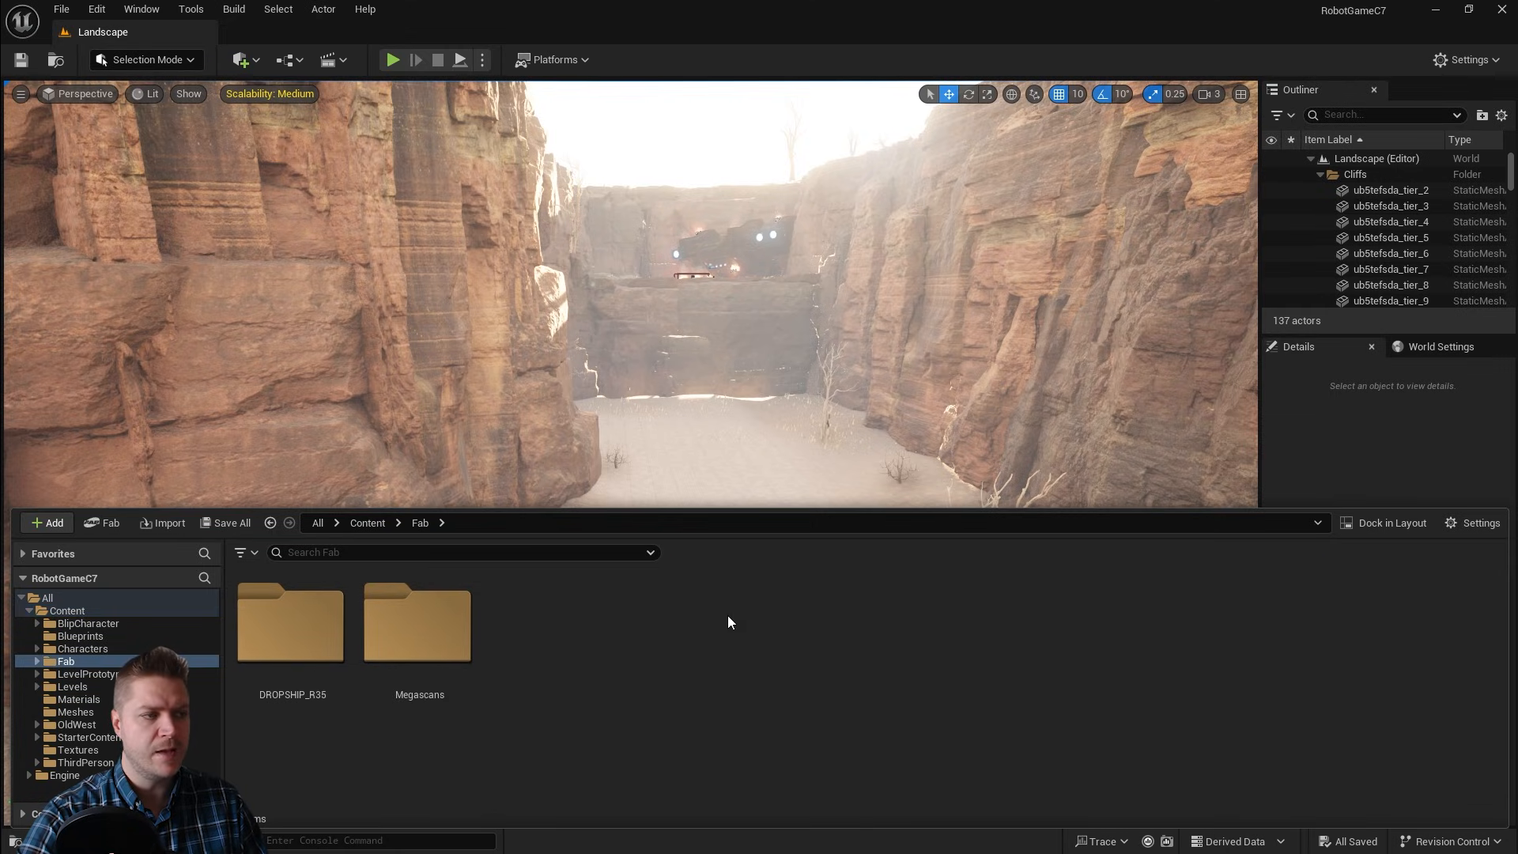
{"action": "double_click", "coordinate": [300, 627]}
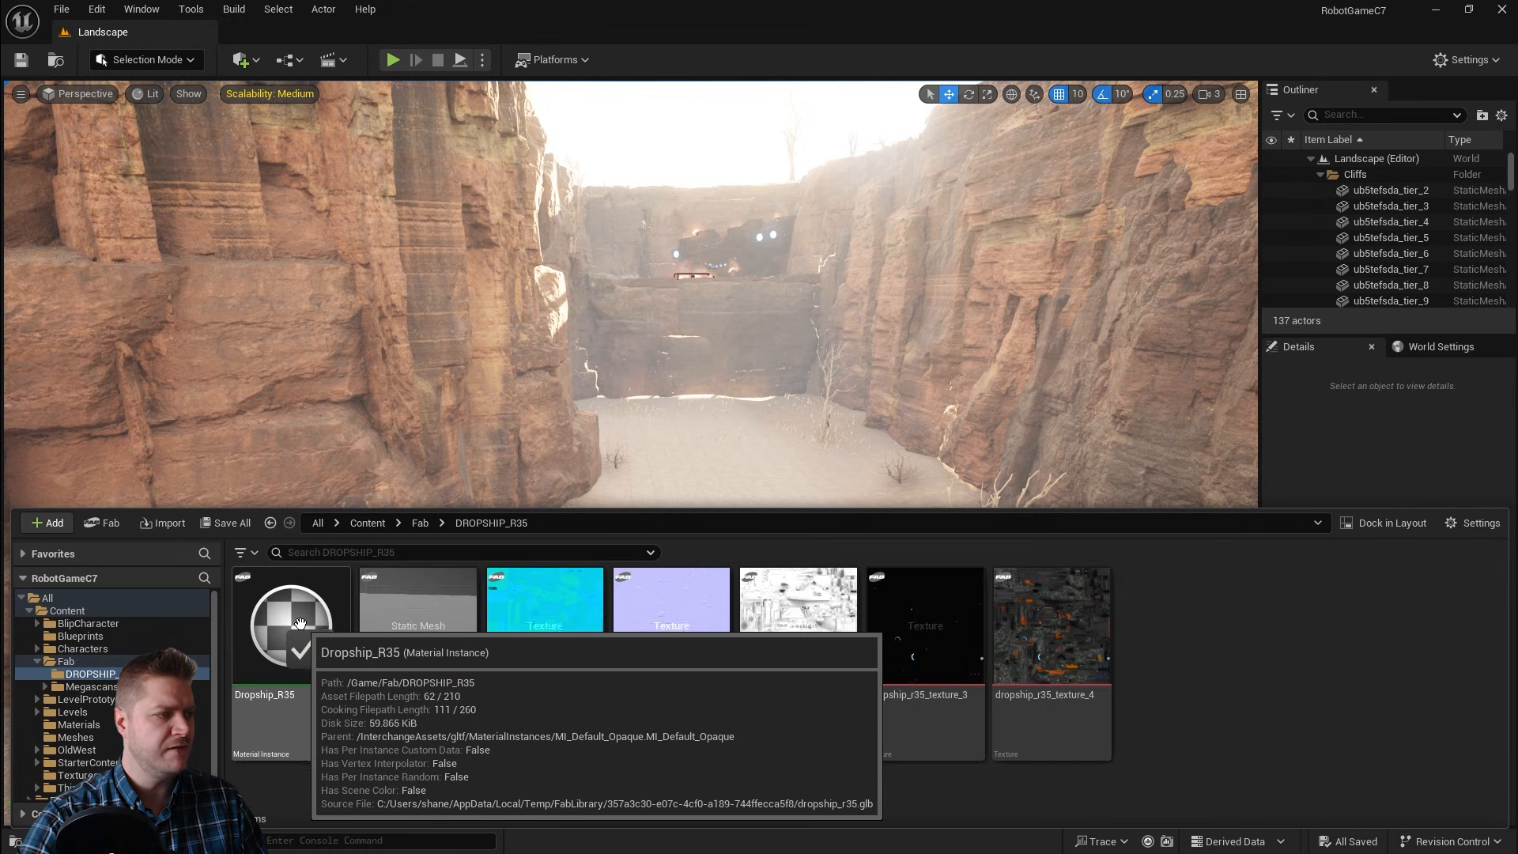
{"action": "left_click", "coordinate": [397, 651]}
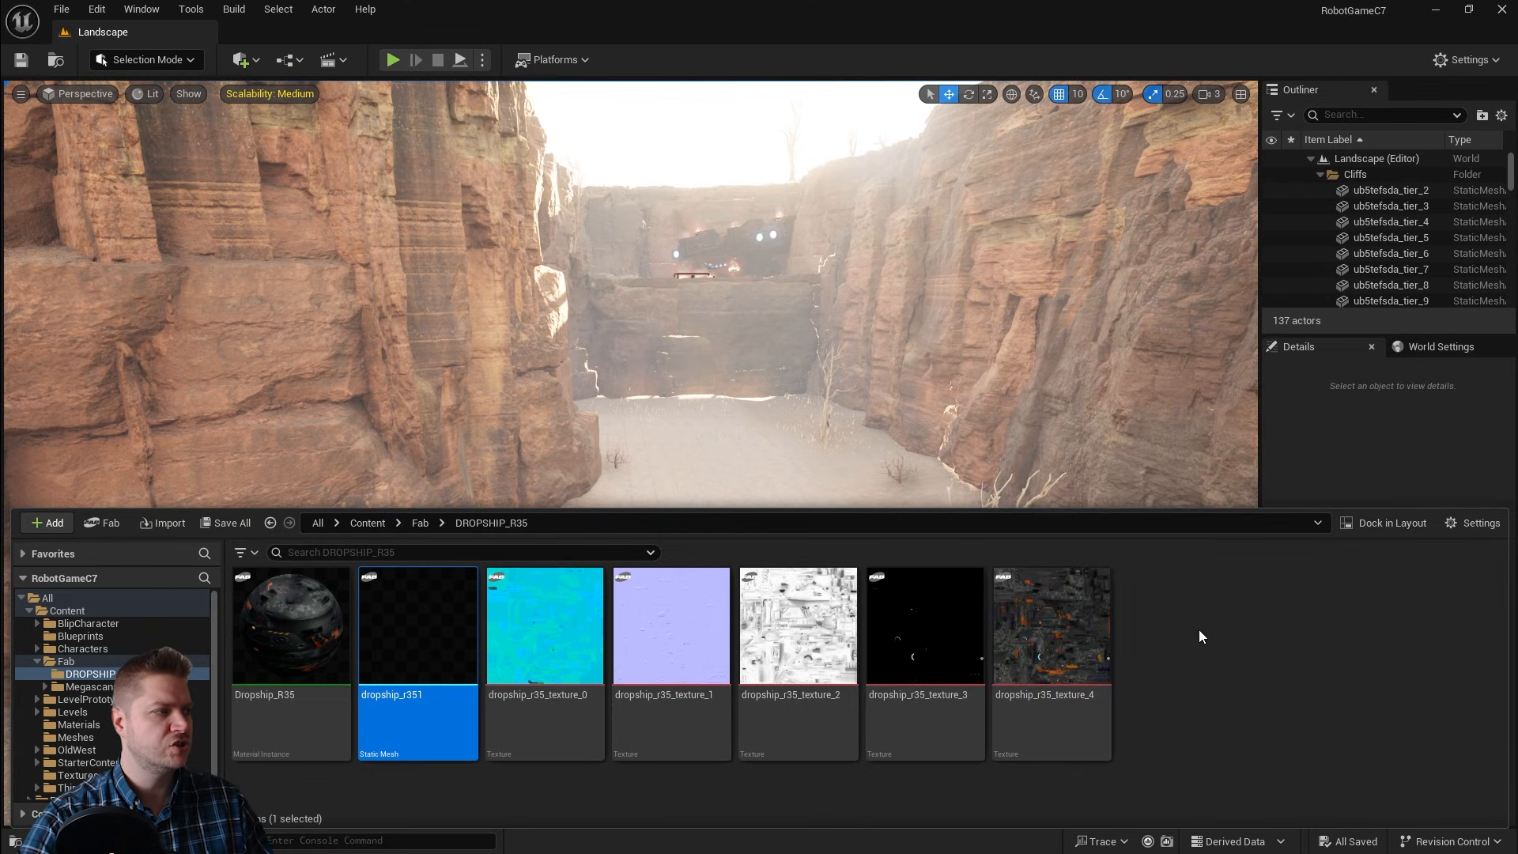
Step: Import dropship_r351_Damaged.FBX from the Chapter 7 course folder with material and texture import turned off
{"action": "left_click", "coordinate": [166, 524]}
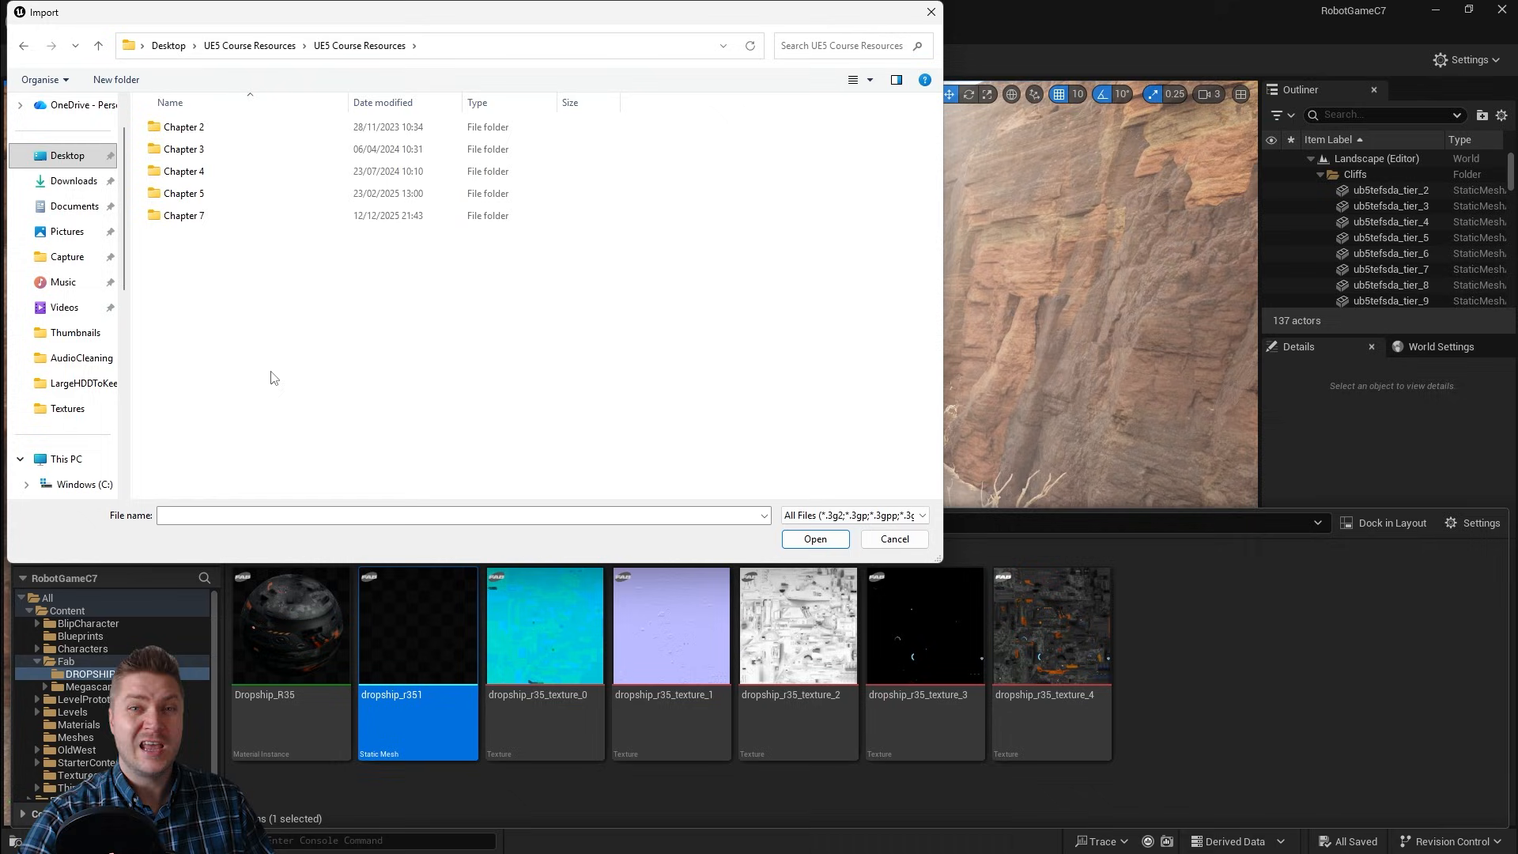
{"action": "double_click", "coordinate": [192, 216]}
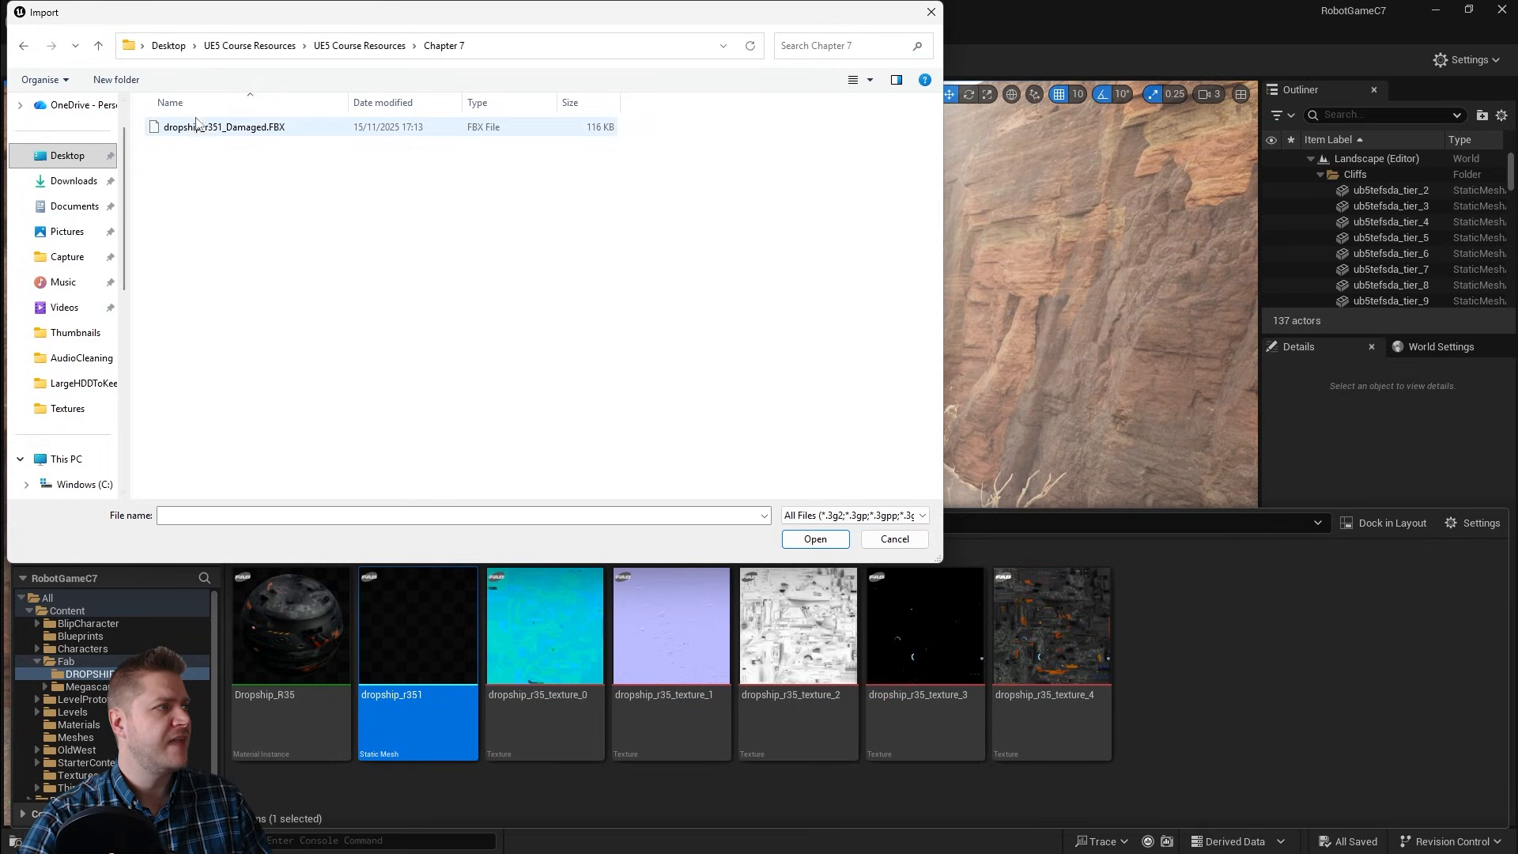
{"action": "left_click", "coordinate": [169, 130]}
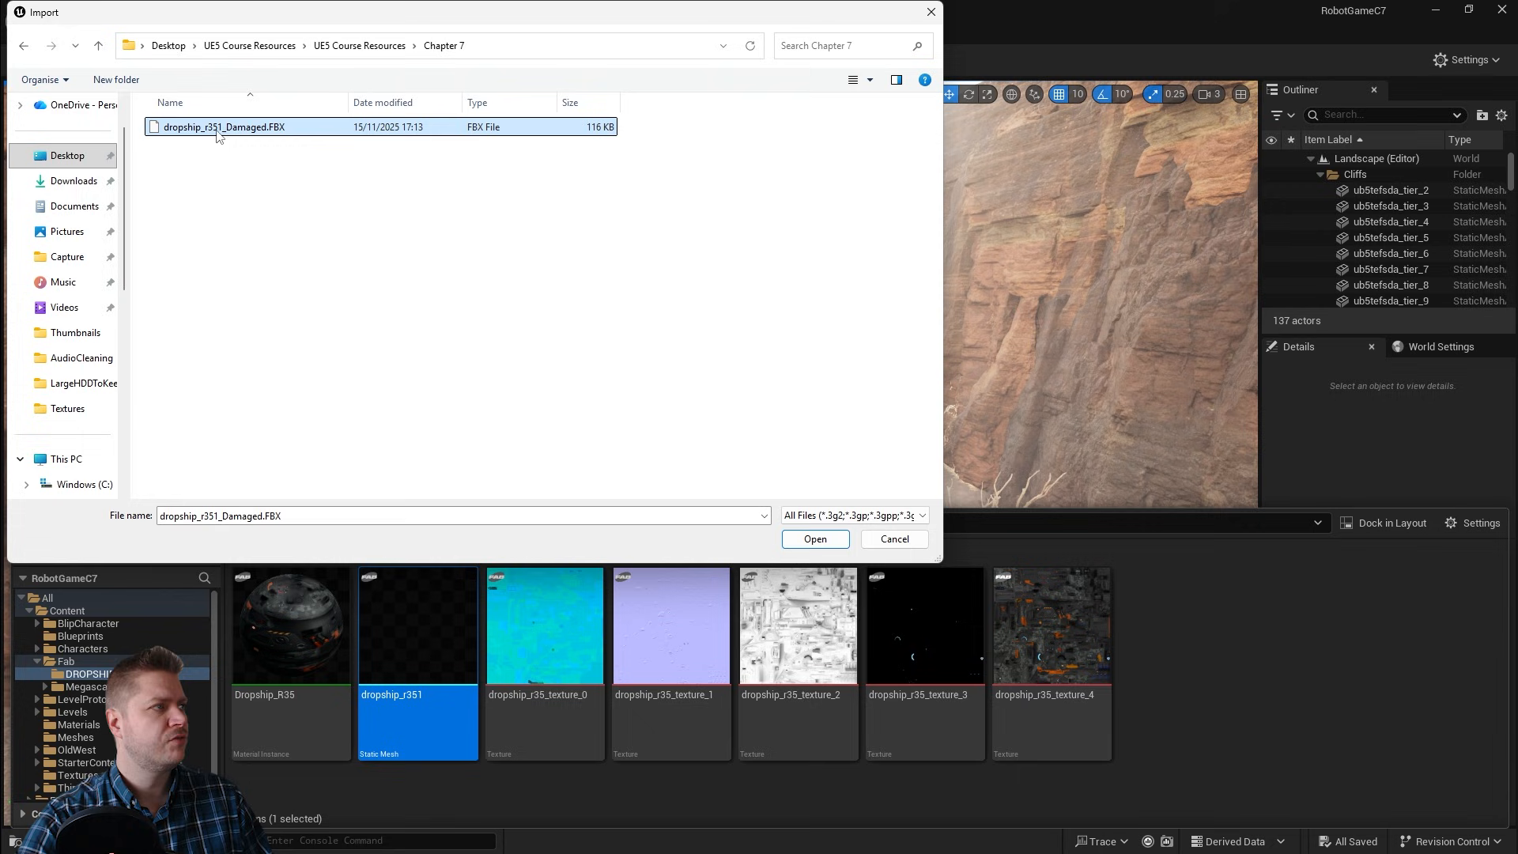
{"action": "left_click", "coordinate": [799, 540]}
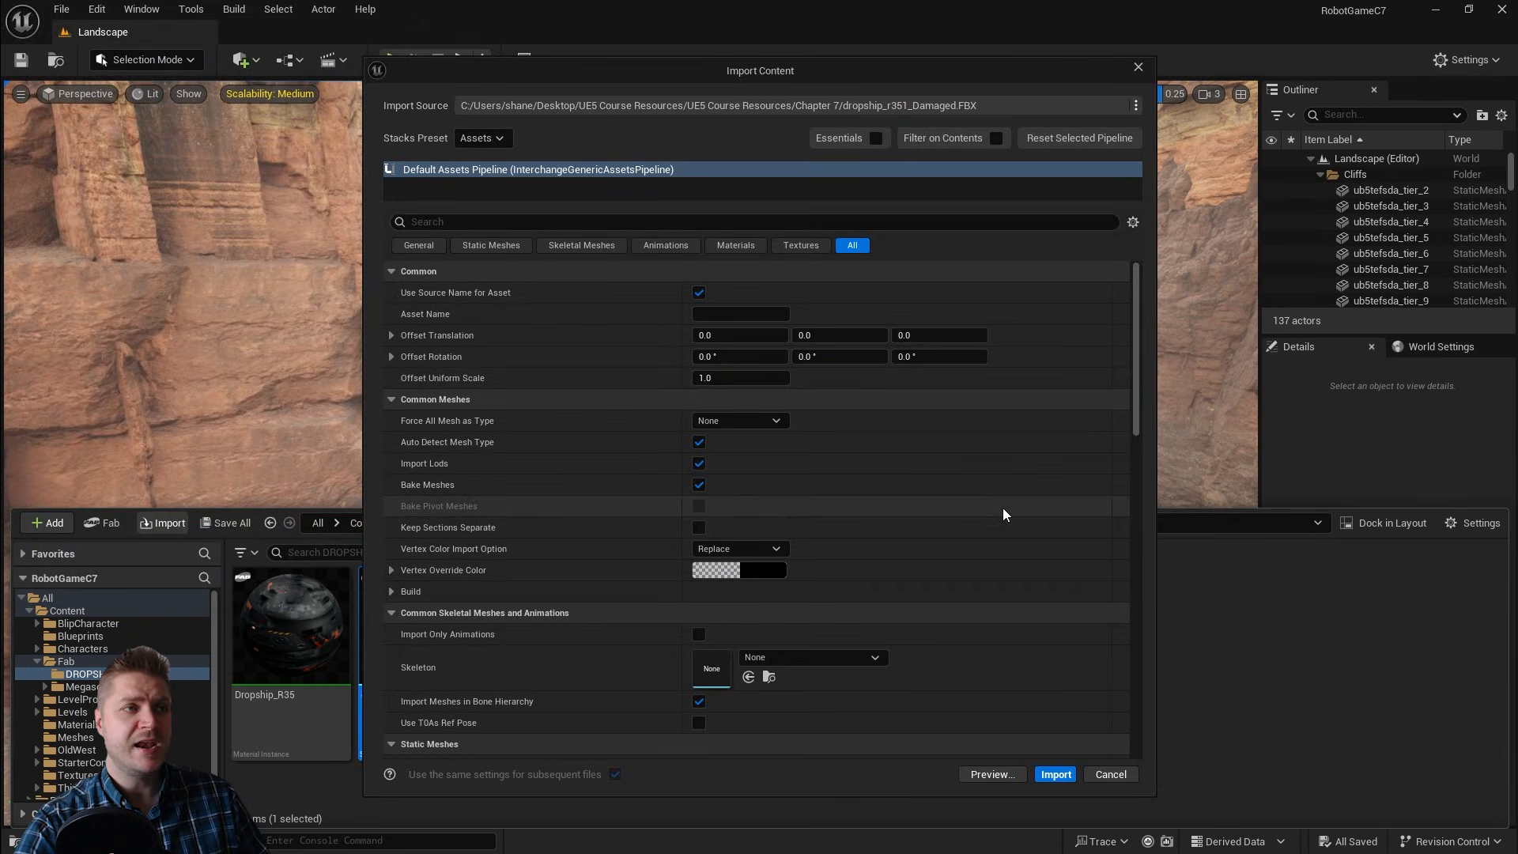
{"action": "left_click", "coordinate": [735, 246]}
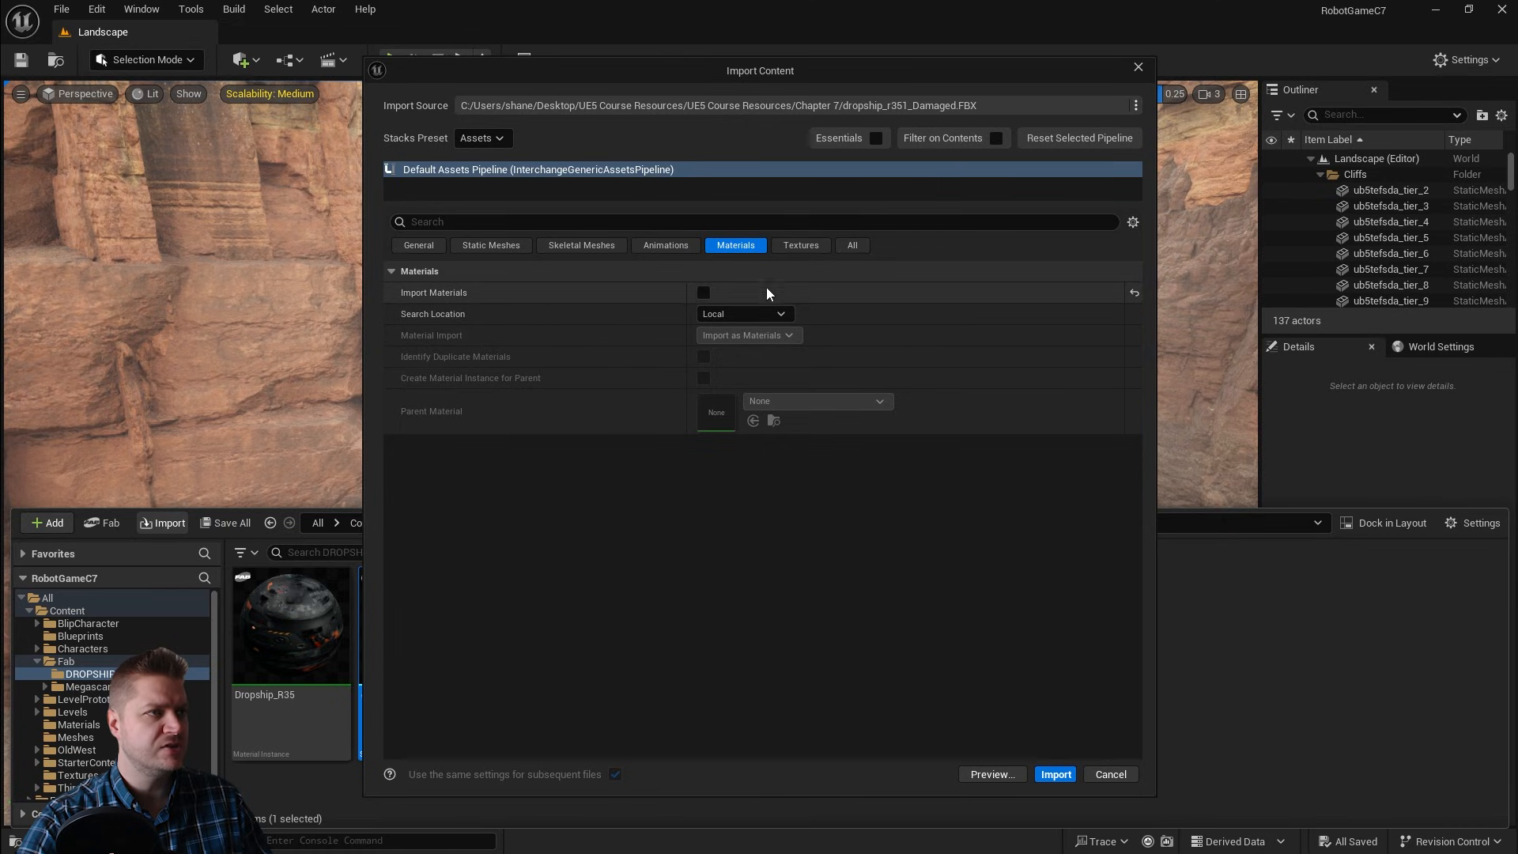
{"action": "left_click", "coordinate": [801, 245]}
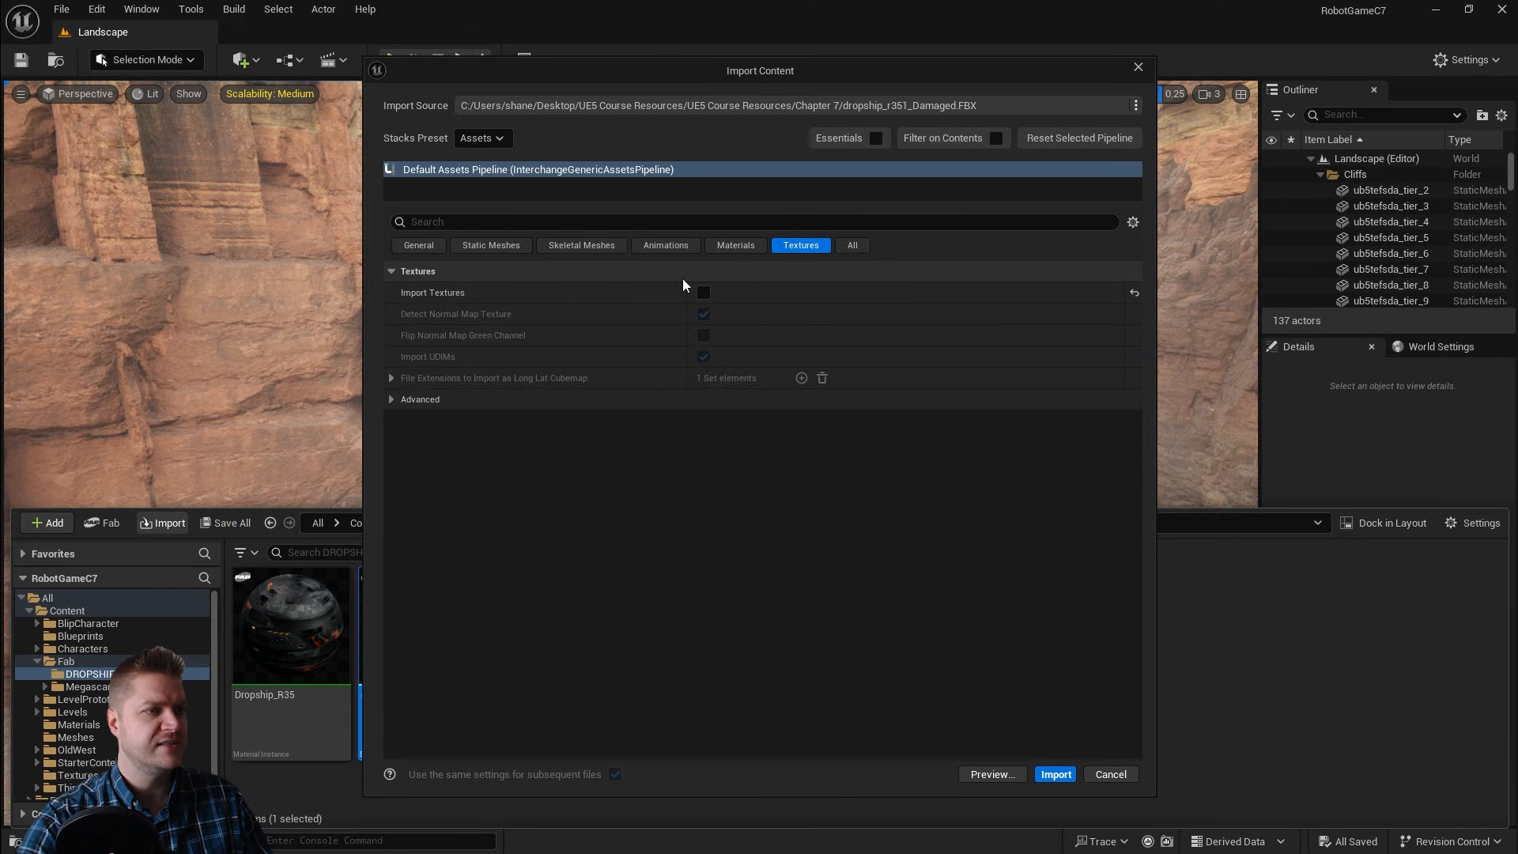
{"action": "left_click", "coordinate": [1055, 774]}
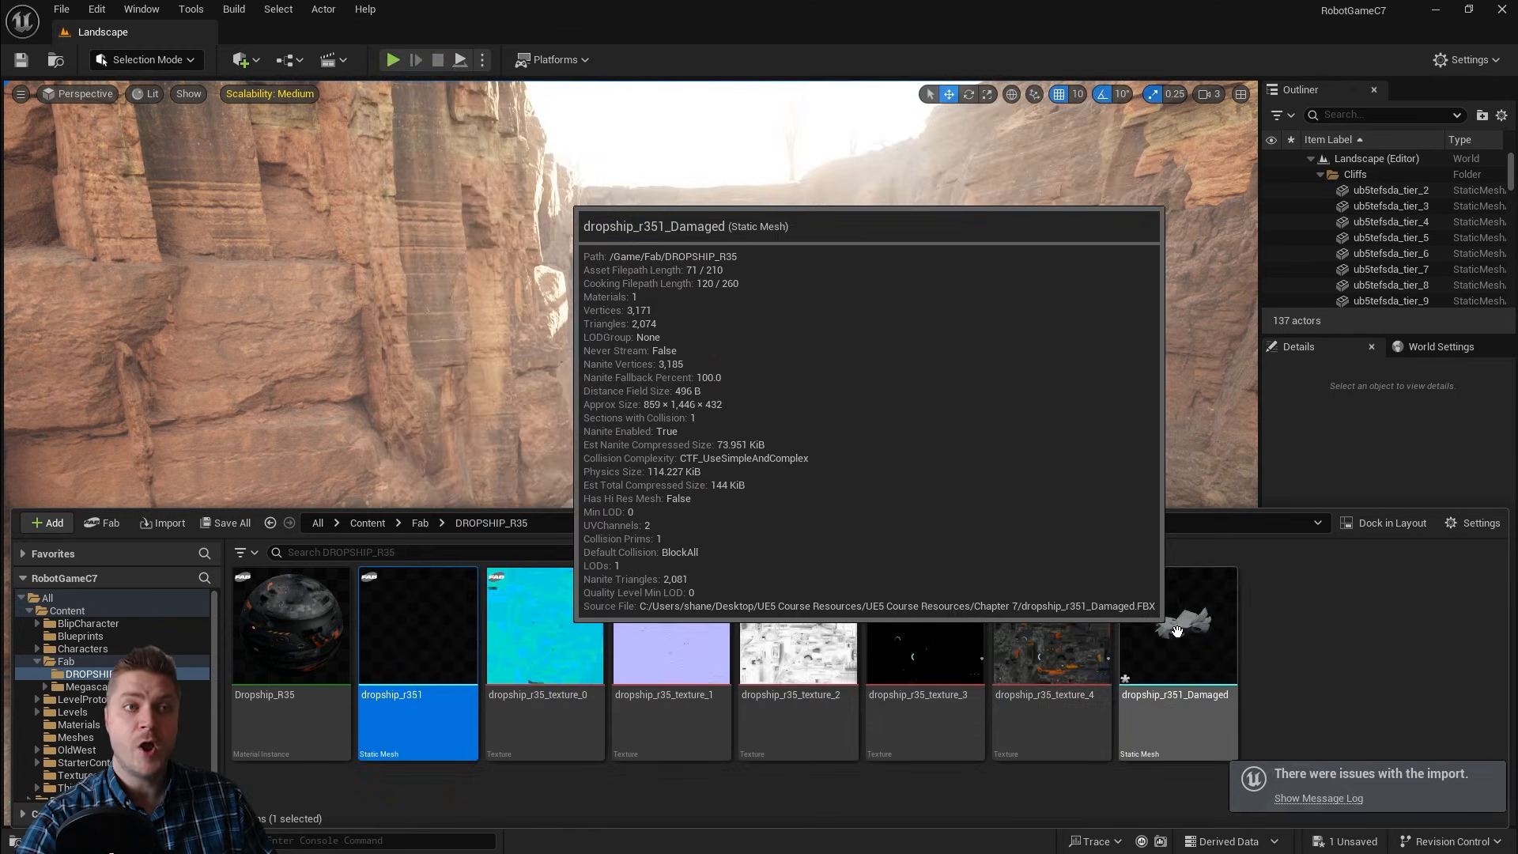
Step: Open the imported dropship_r351_Damaged mesh, inspect it in the preview and save it
{"action": "double_click", "coordinate": [1177, 630]}
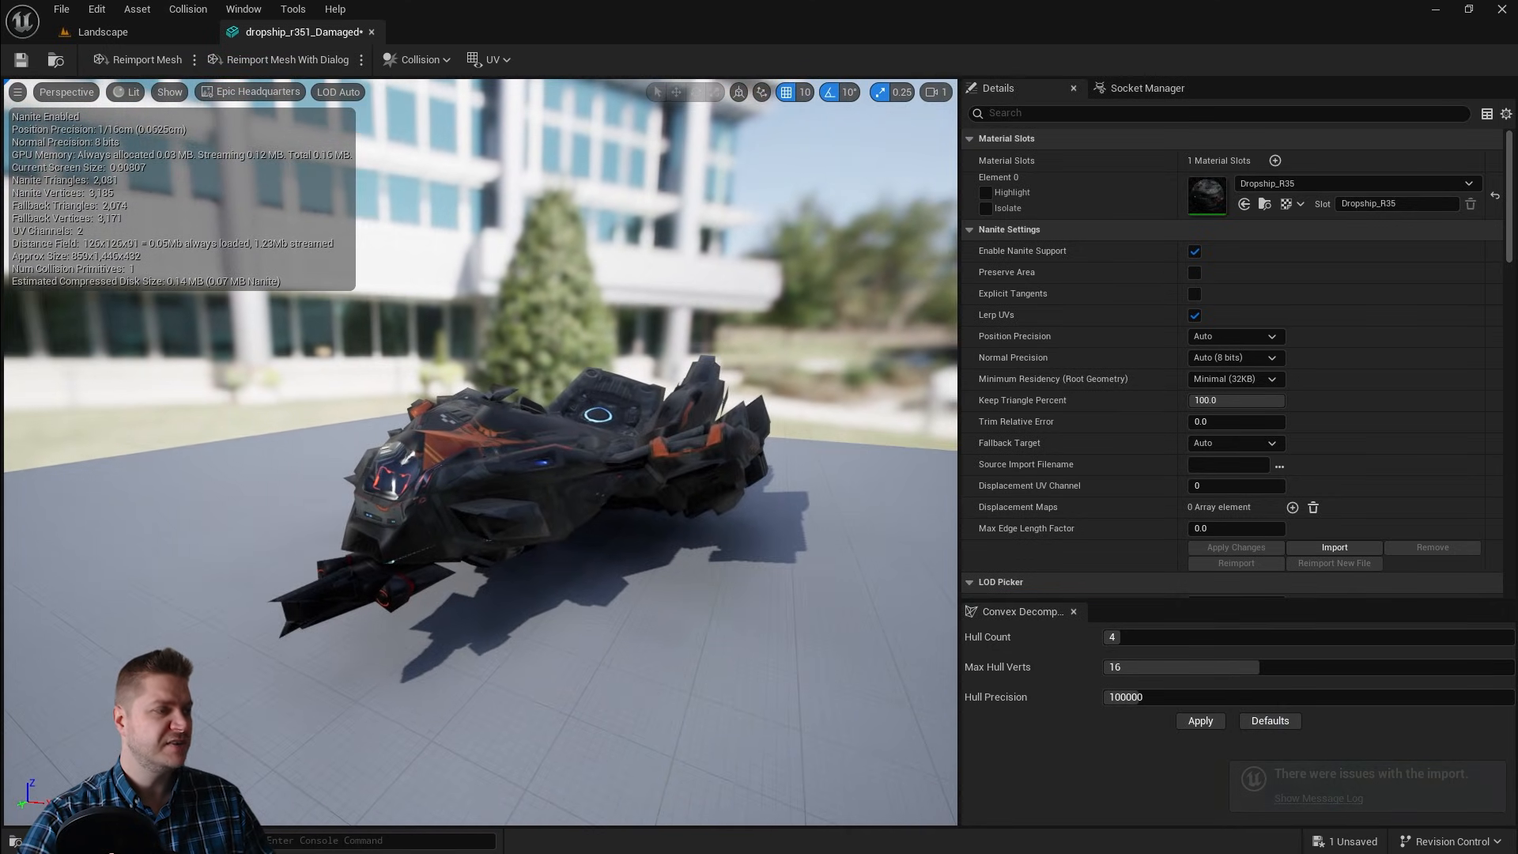
{"action": "left_click_drag", "start_coordinate": [481, 453], "coordinate": [568, 486]}
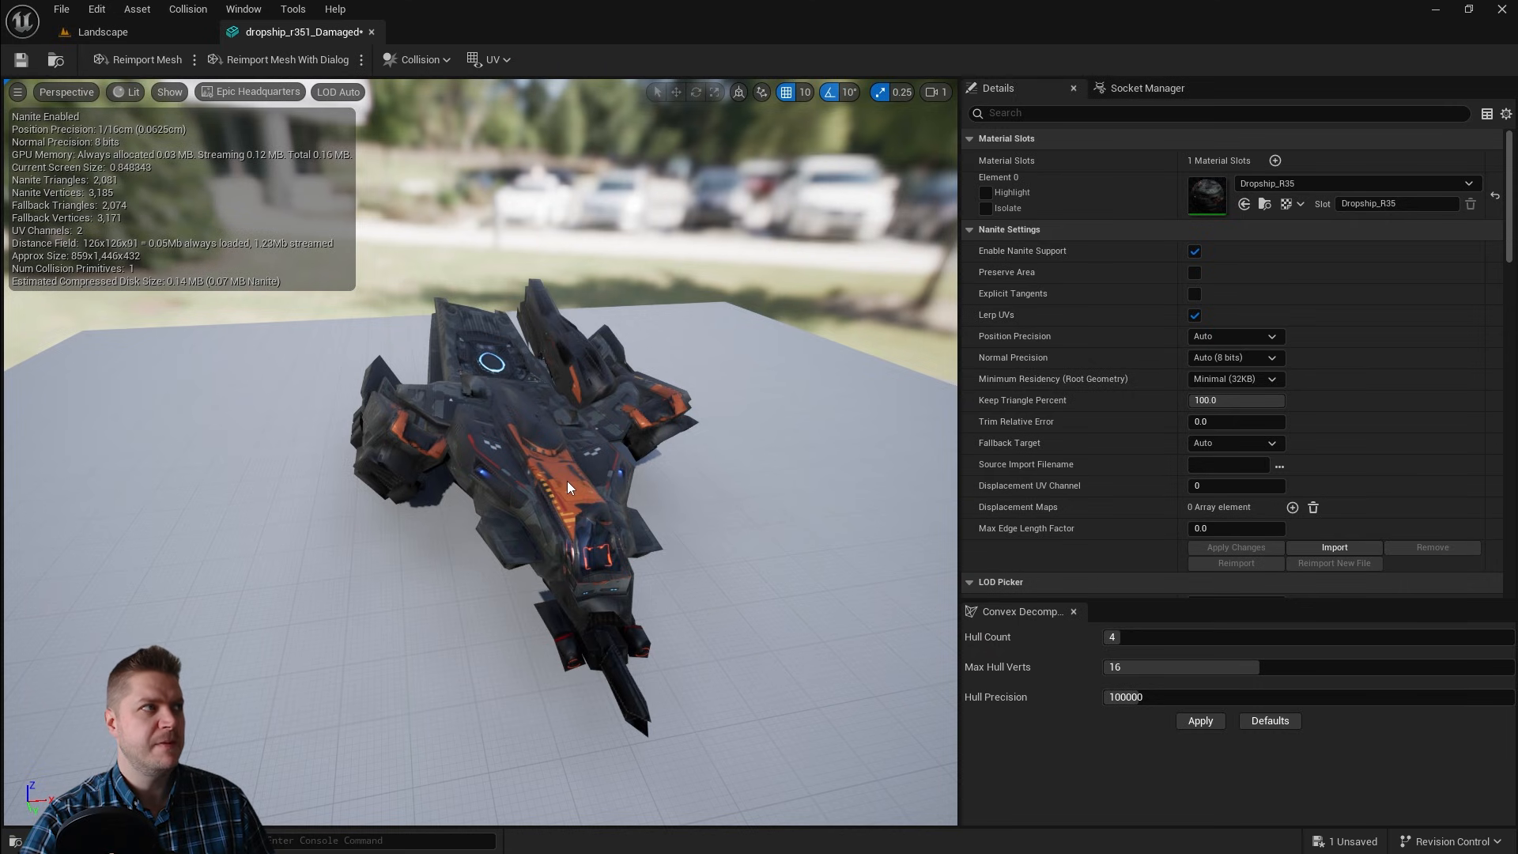
{"action": "left_click", "coordinate": [20, 60]}
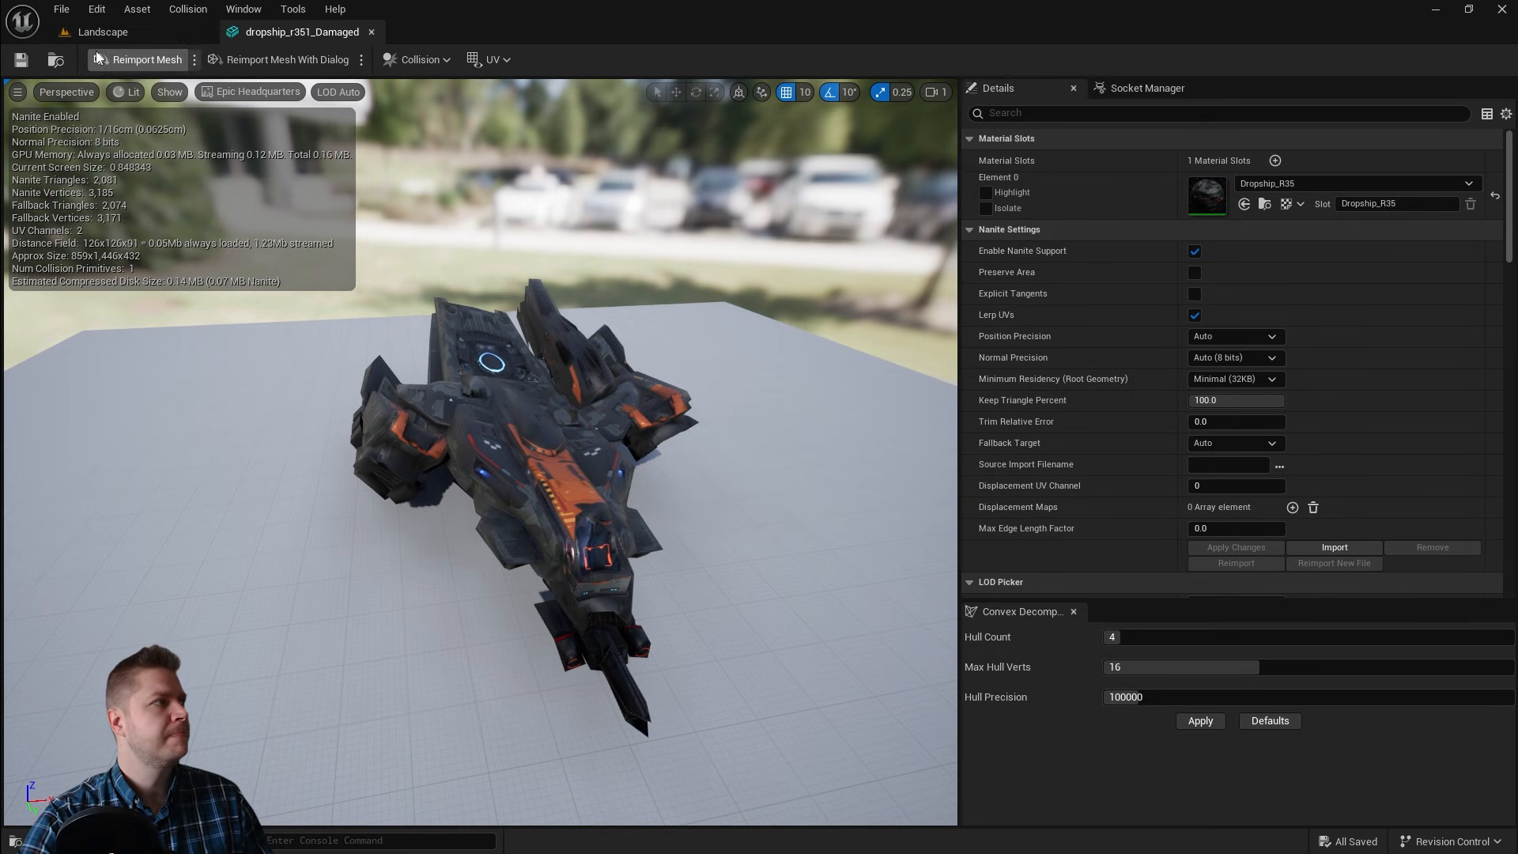
Step: Back in the level, duplicate the Dropship_R35 material instance as Dropship_R35_Damaged
{"action": "left_click", "coordinate": [103, 32]}
{"action": "left_click", "coordinate": [253, 632]}
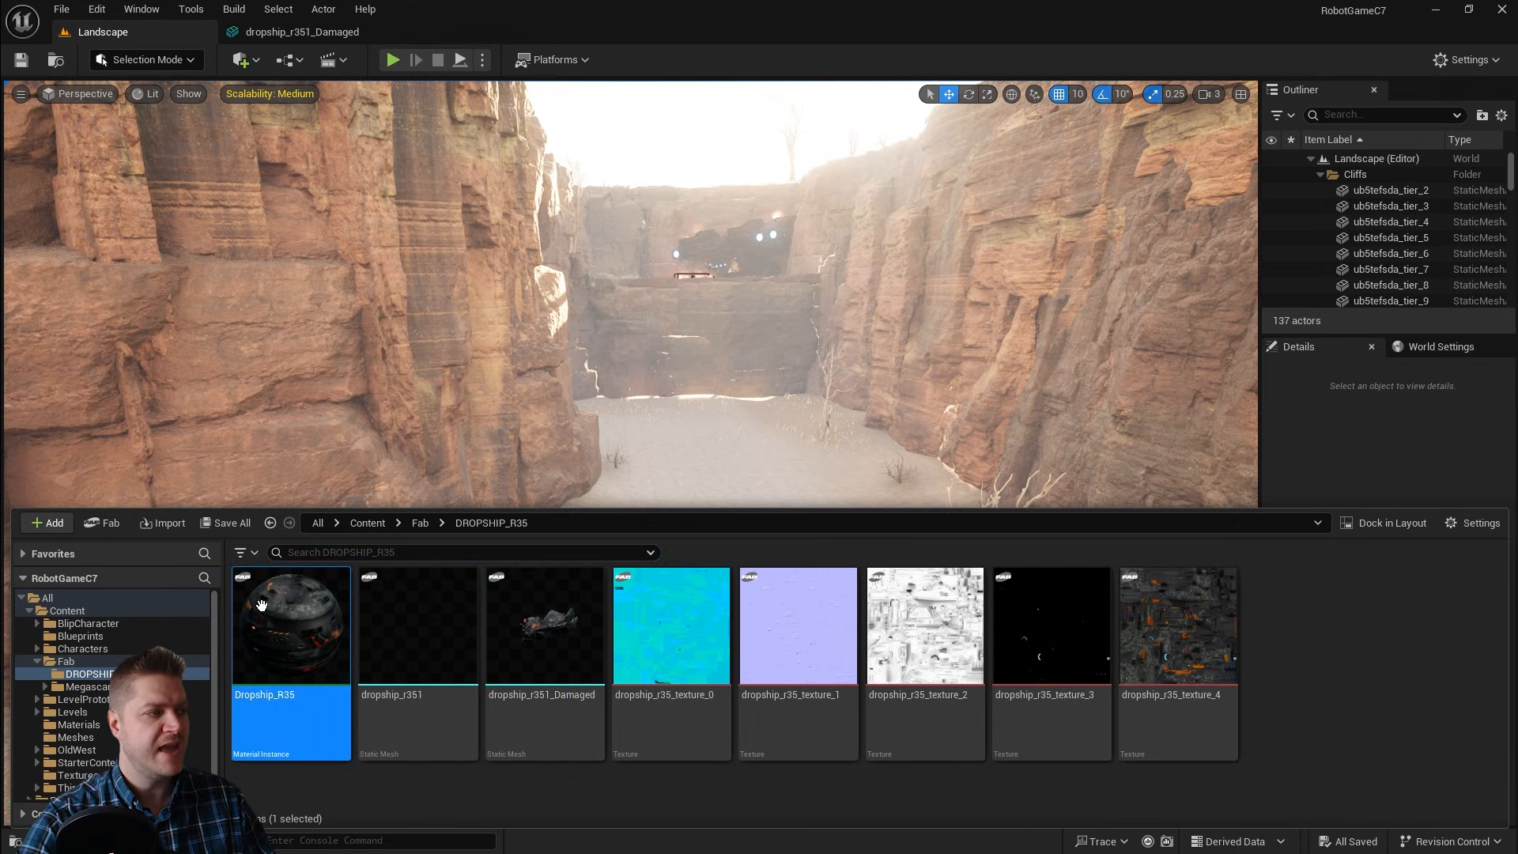
{"action": "right_click", "coordinate": [290, 616]}
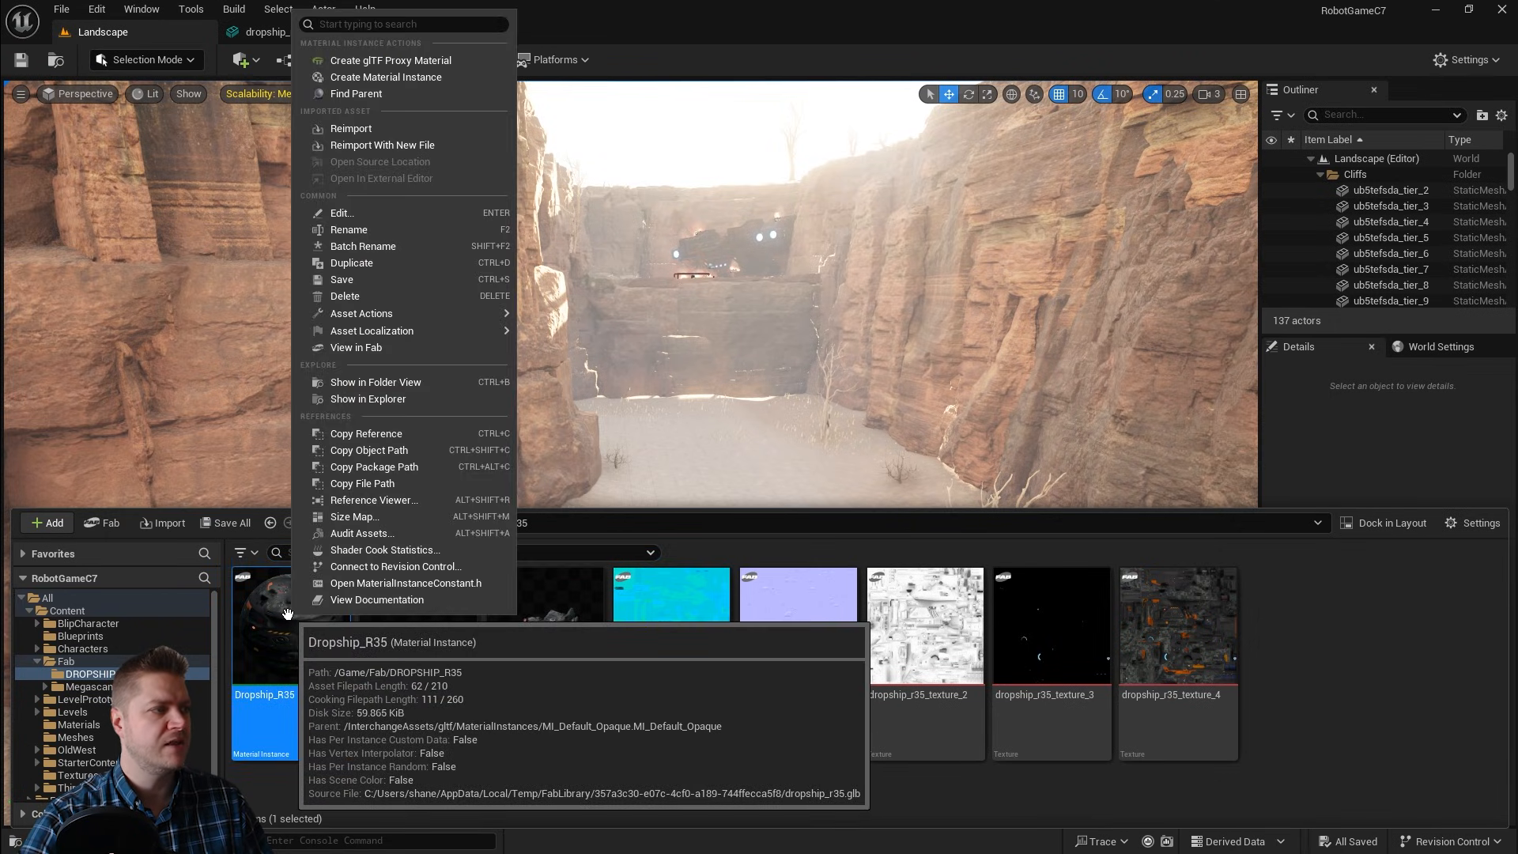
{"action": "left_click", "coordinate": [364, 263]}
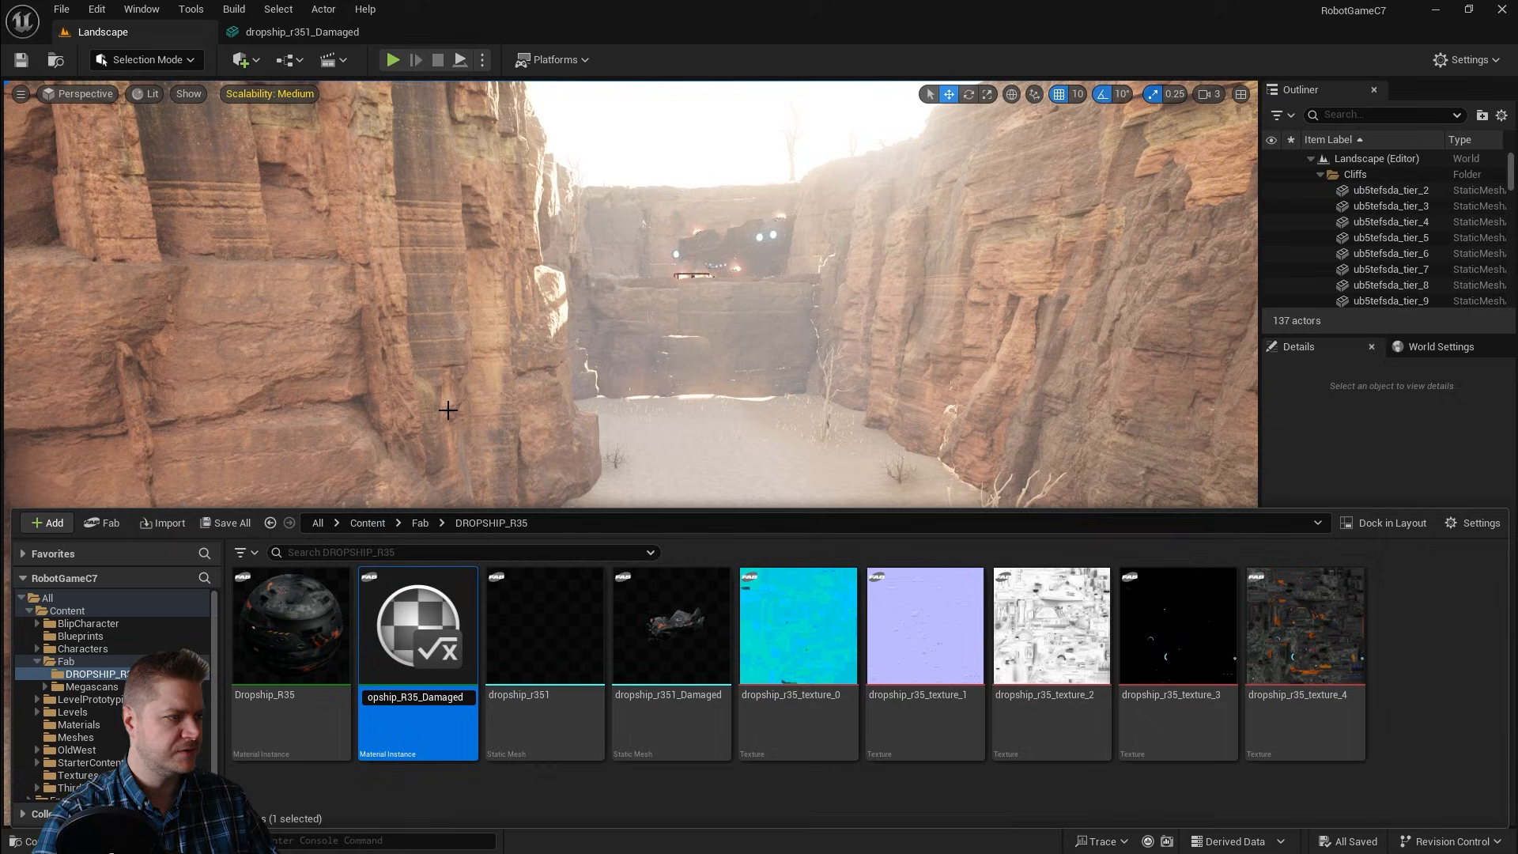
{"action": "key", "text": "Return"}
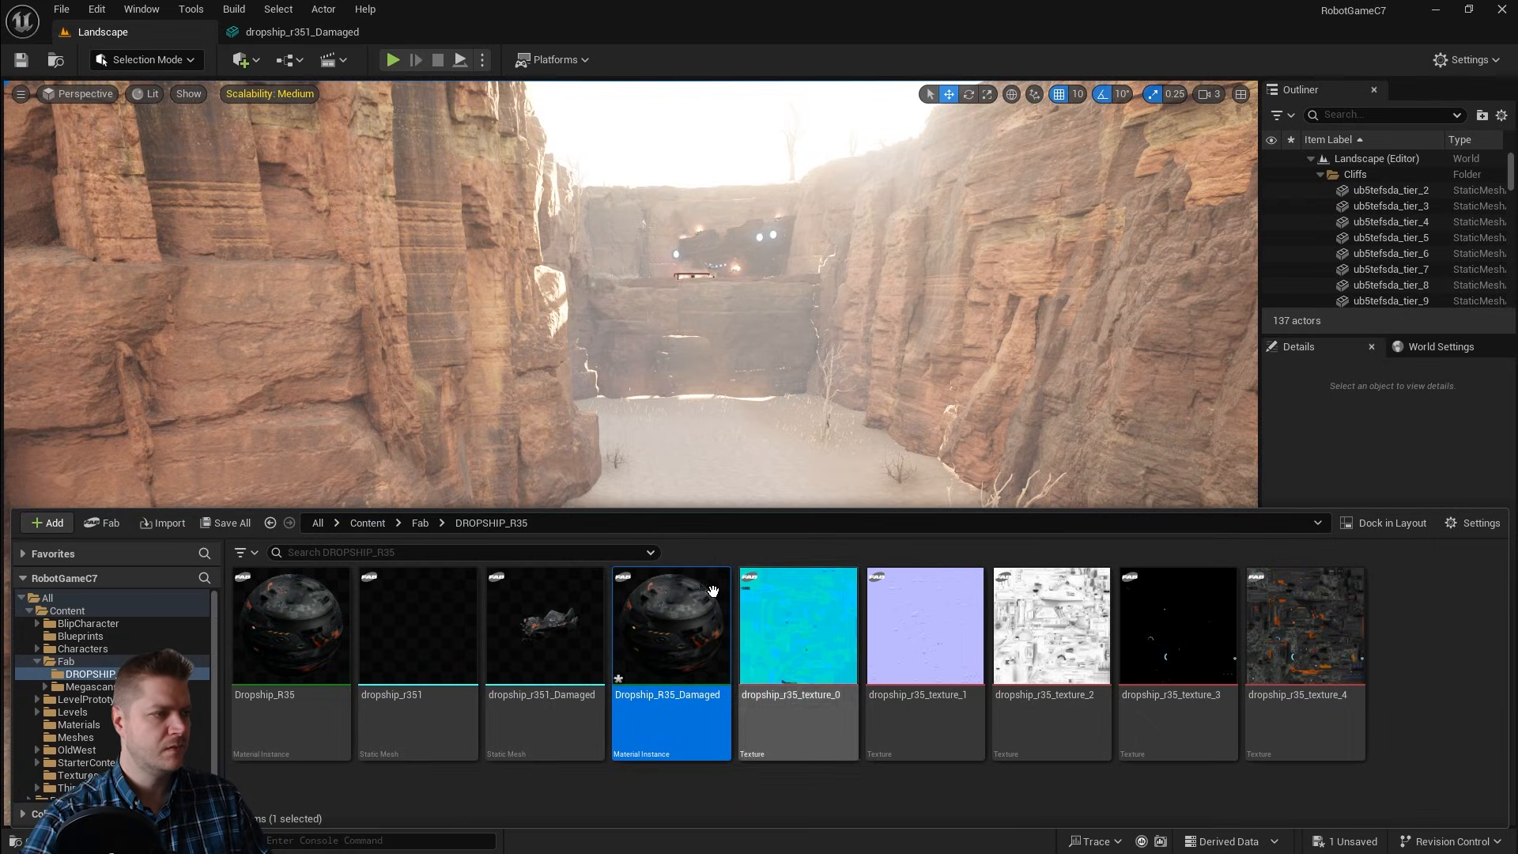
Step: Open Dropship_R35_Damaged and set the BaseColorFactor colour to black
{"action": "double_click", "coordinate": [667, 598]}
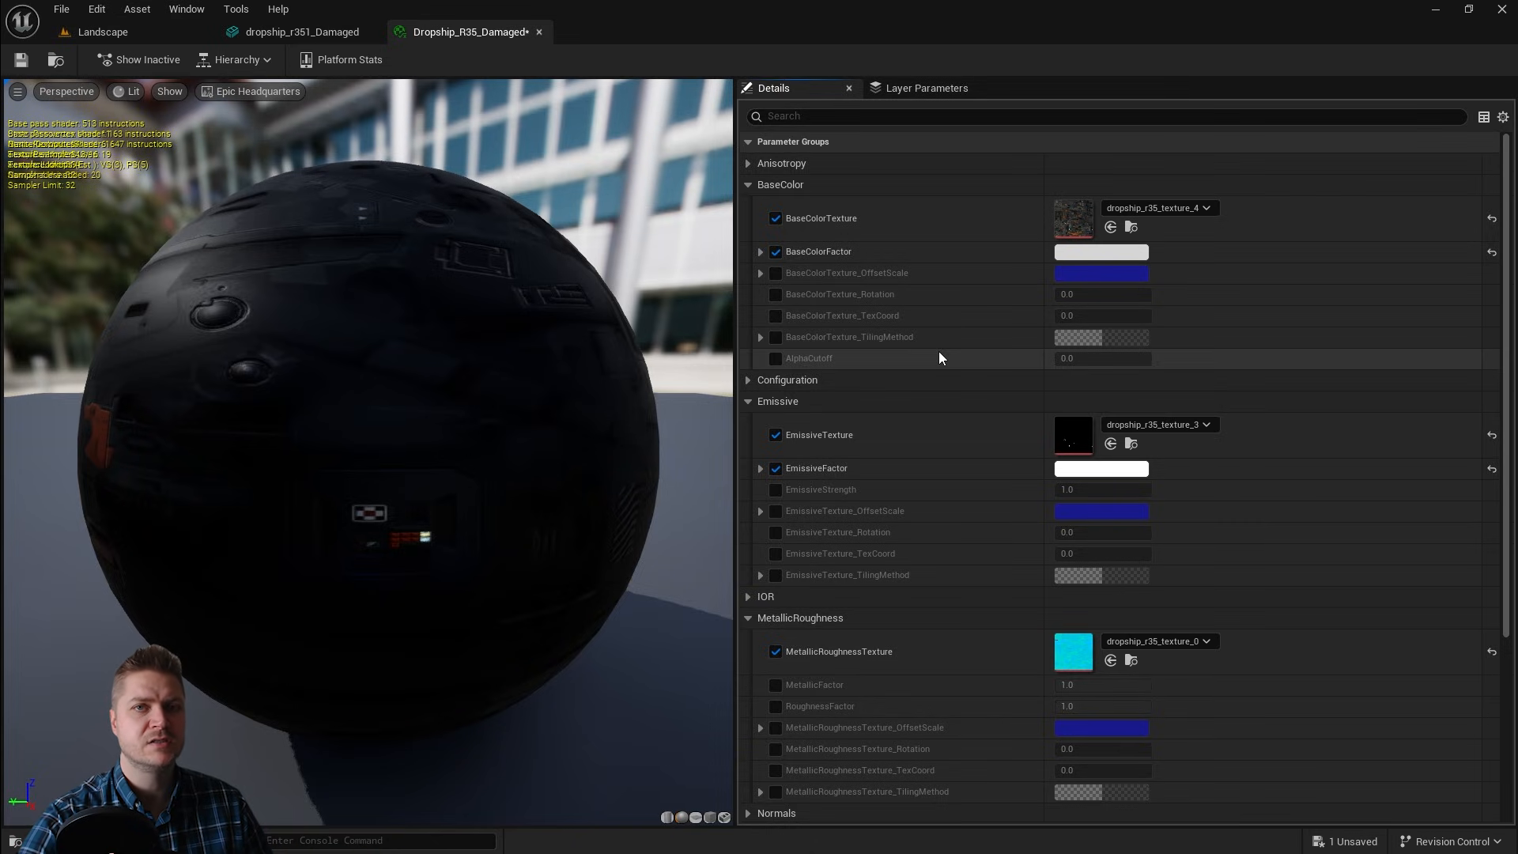
{"action": "left_click", "coordinate": [776, 251]}
{"action": "left_click", "coordinate": [775, 252]}
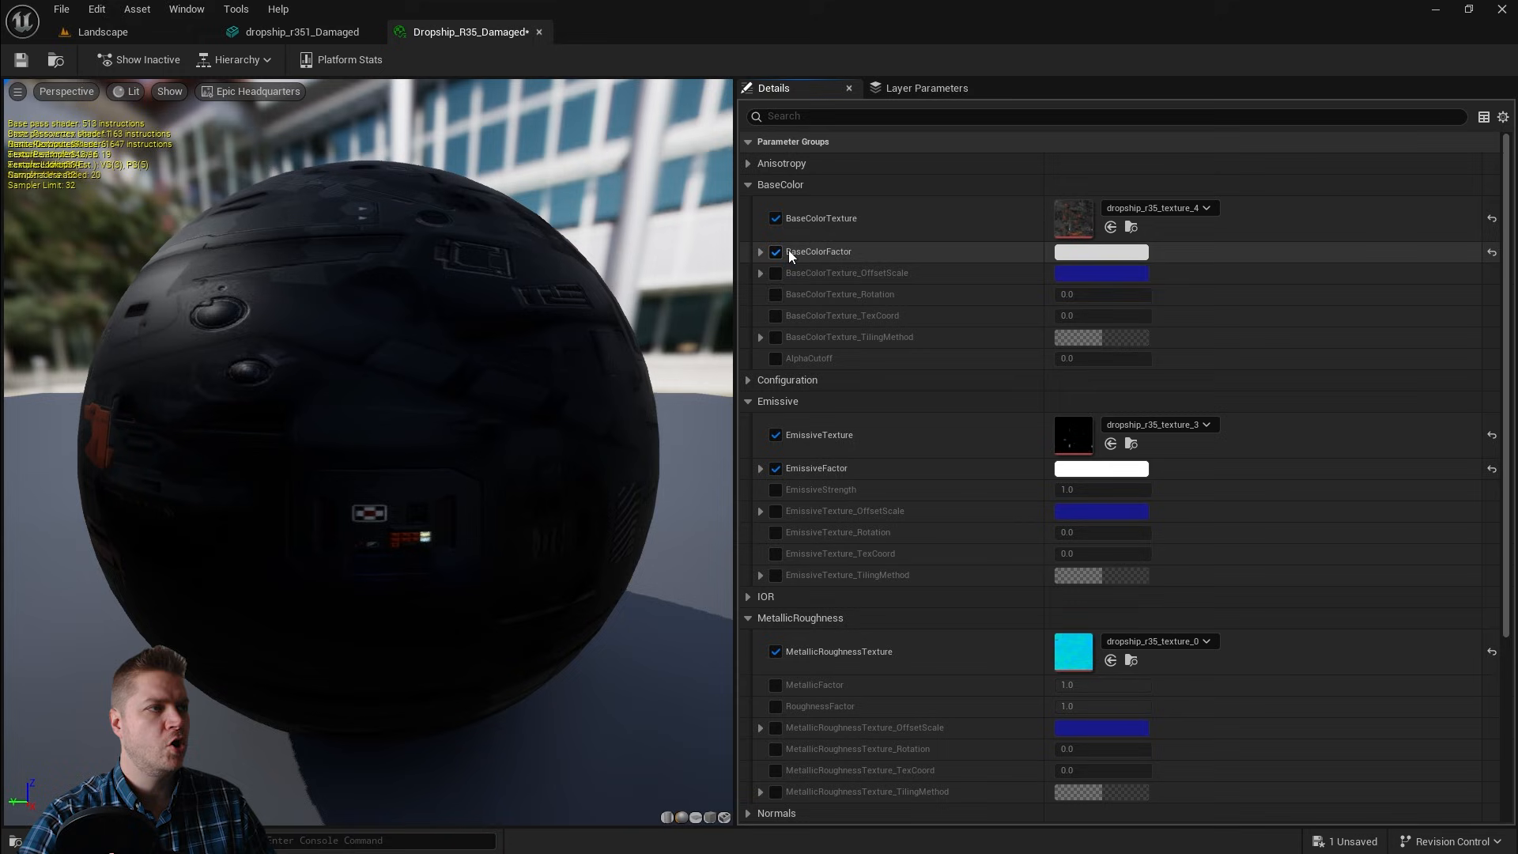
{"action": "left_click", "coordinate": [1099, 252]}
{"action": "left_click_drag", "start_coordinate": [1333, 368], "coordinate": [1325, 473]}
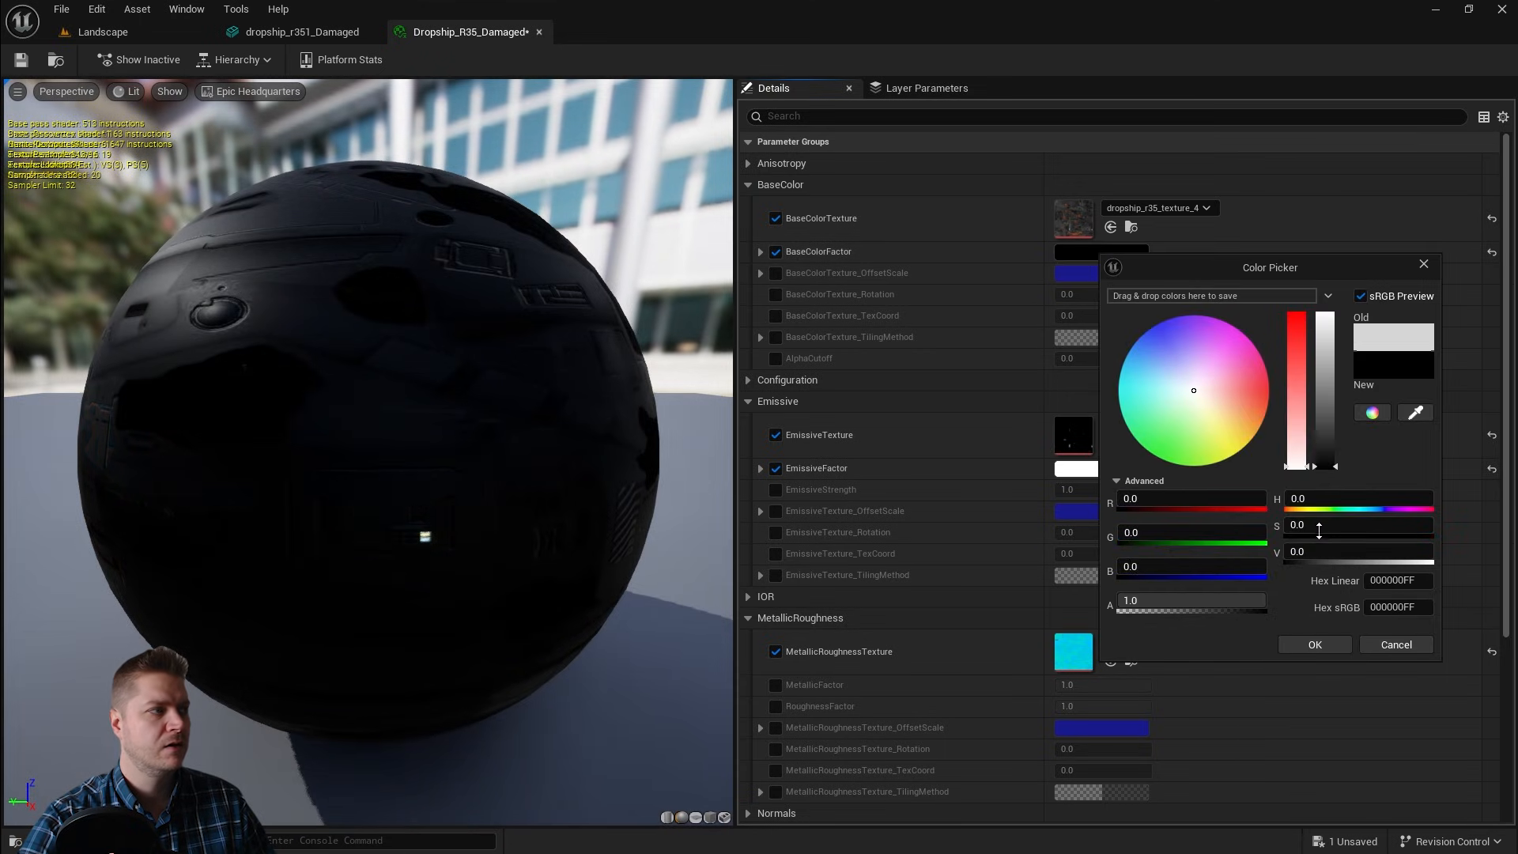
{"action": "left_click_drag", "start_coordinate": [333, 396], "coordinate": [554, 455]}
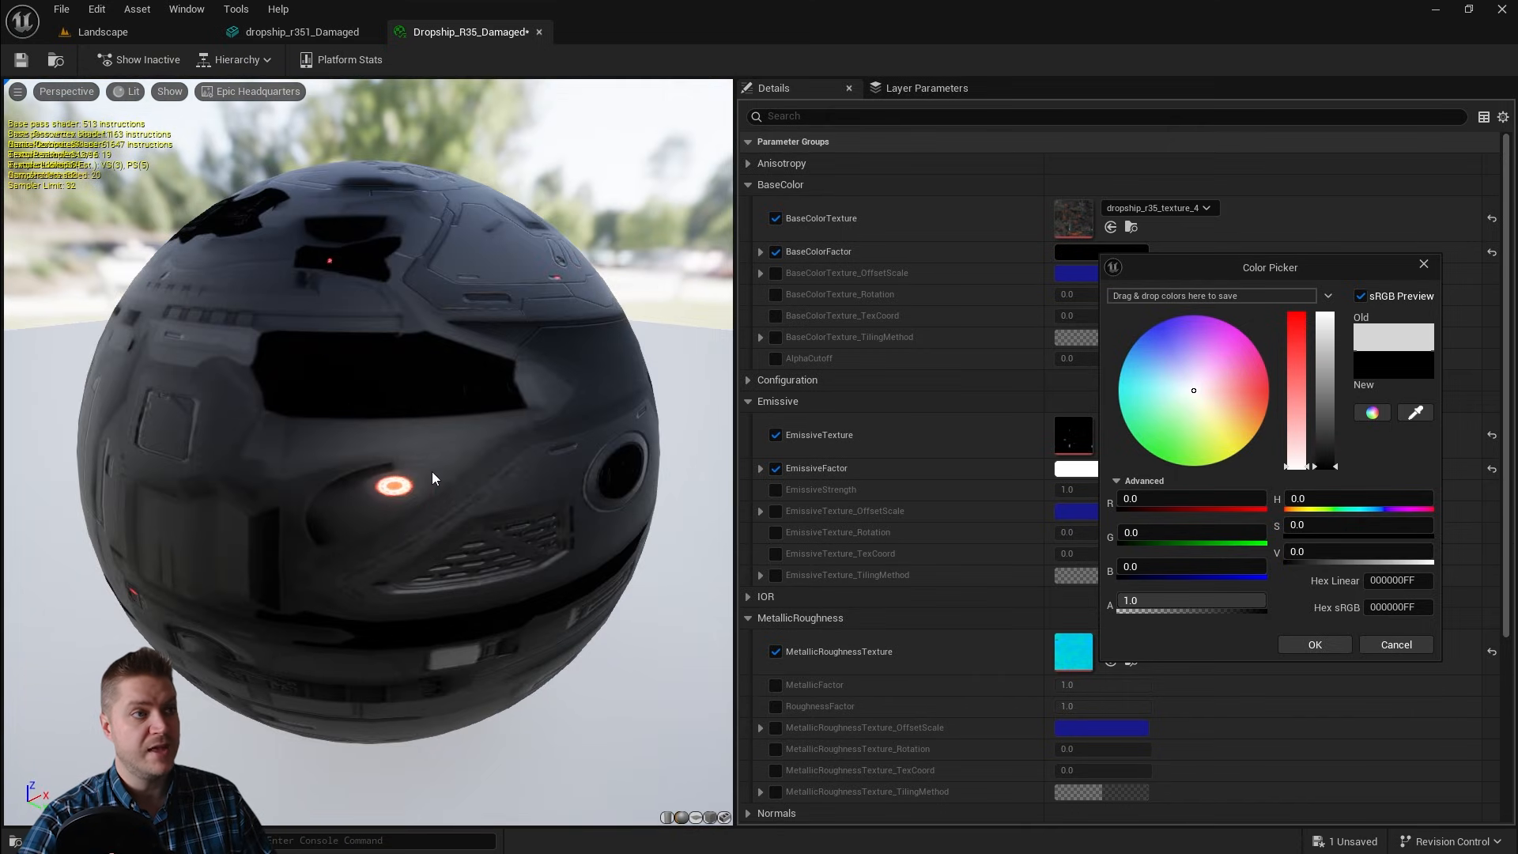
Step: Disable the EmissiveFactor parameter and confirm the black base colour
{"action": "left_click", "coordinate": [776, 435]}
{"action": "left_click", "coordinate": [777, 435]}
{"action": "left_click", "coordinate": [776, 469]}
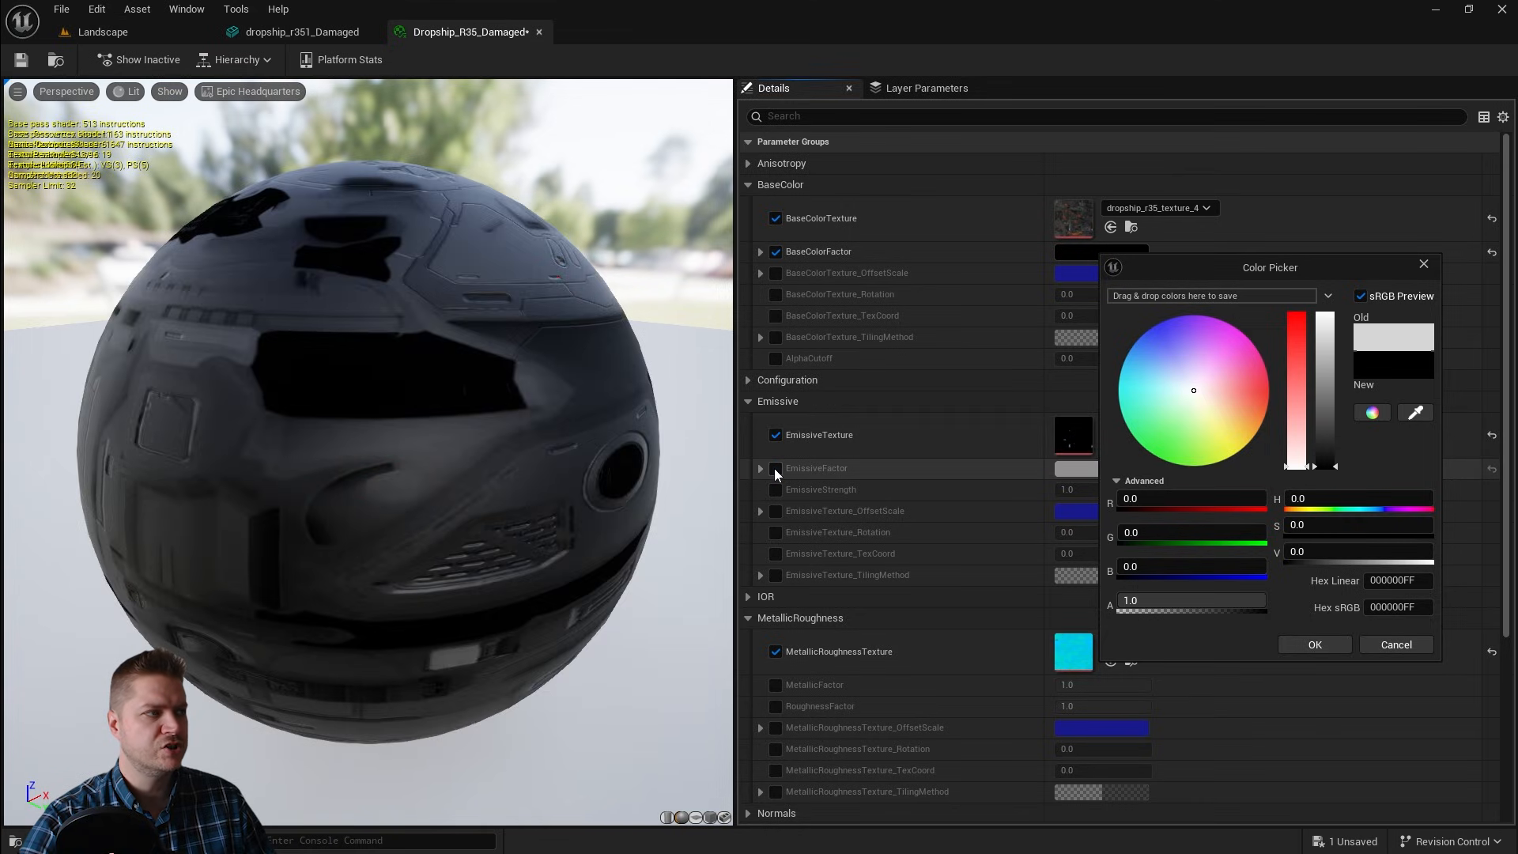
{"action": "left_click", "coordinate": [1327, 652]}
{"action": "left_click_drag", "start_coordinate": [390, 405], "coordinate": [474, 508]}
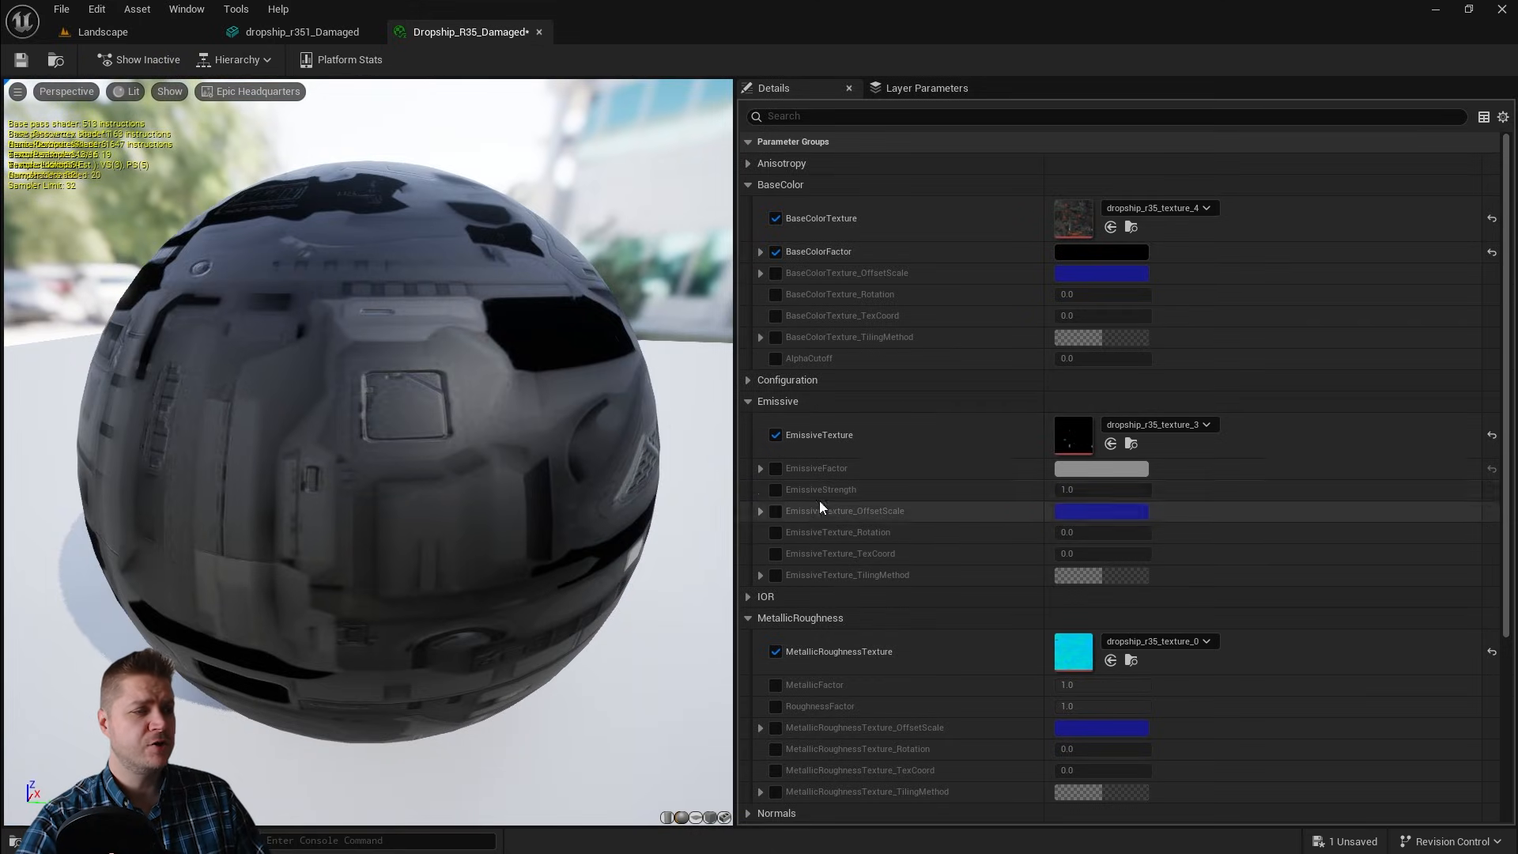
Step: Enable the RoughnessFactor parameter and set it to 2
{"action": "scroll", "coordinate": [832, 362], "scroll_direction": "down", "scroll_amount": 3}
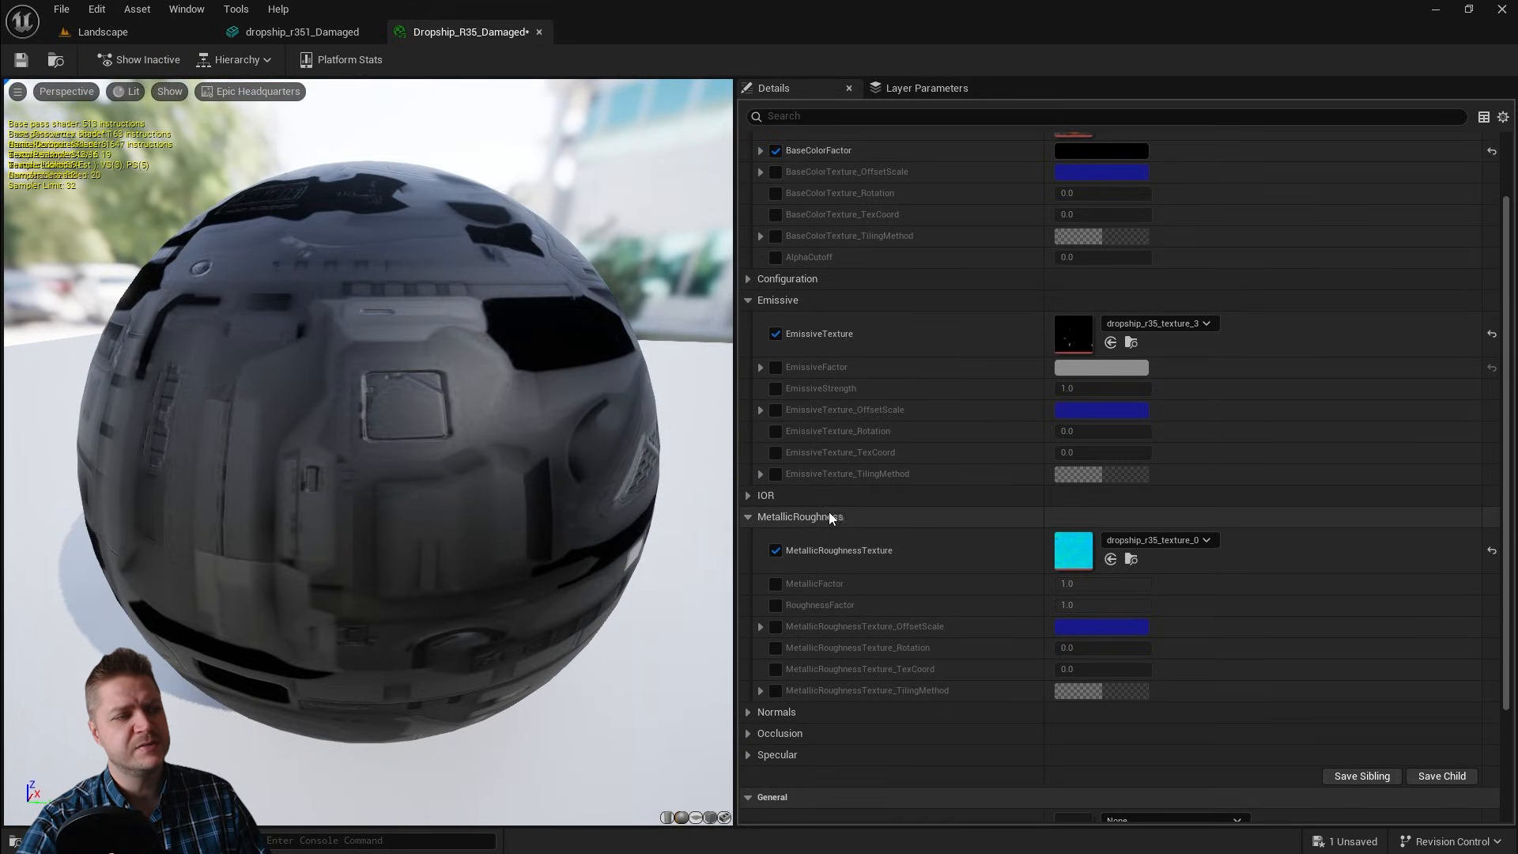
{"action": "left_click", "coordinate": [776, 605]}
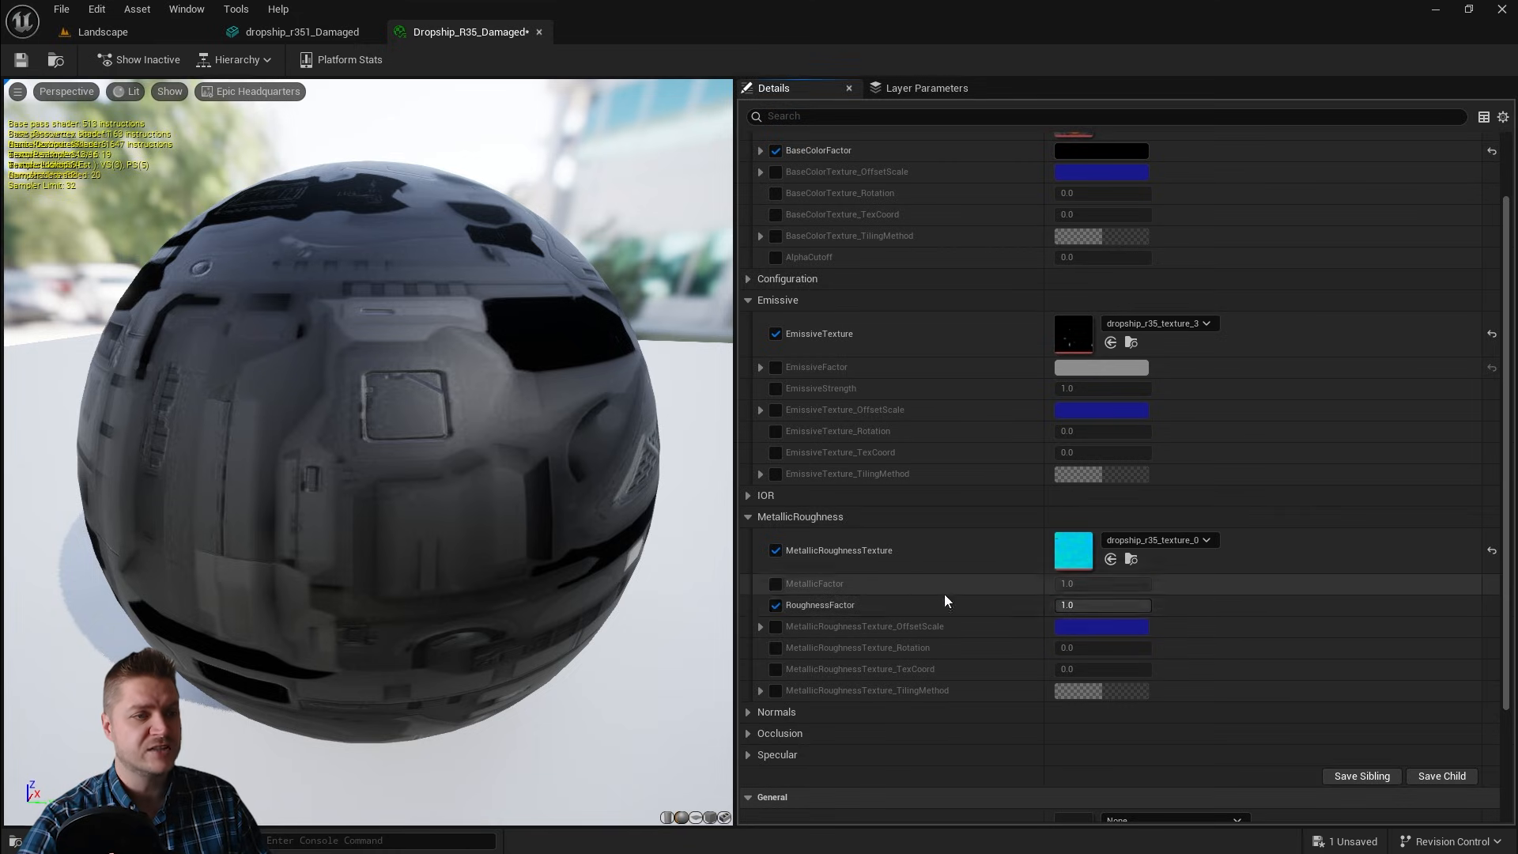
{"action": "left_click", "coordinate": [1079, 605]}
{"action": "type", "text": "2"}
{"action": "key", "text": "Return"}
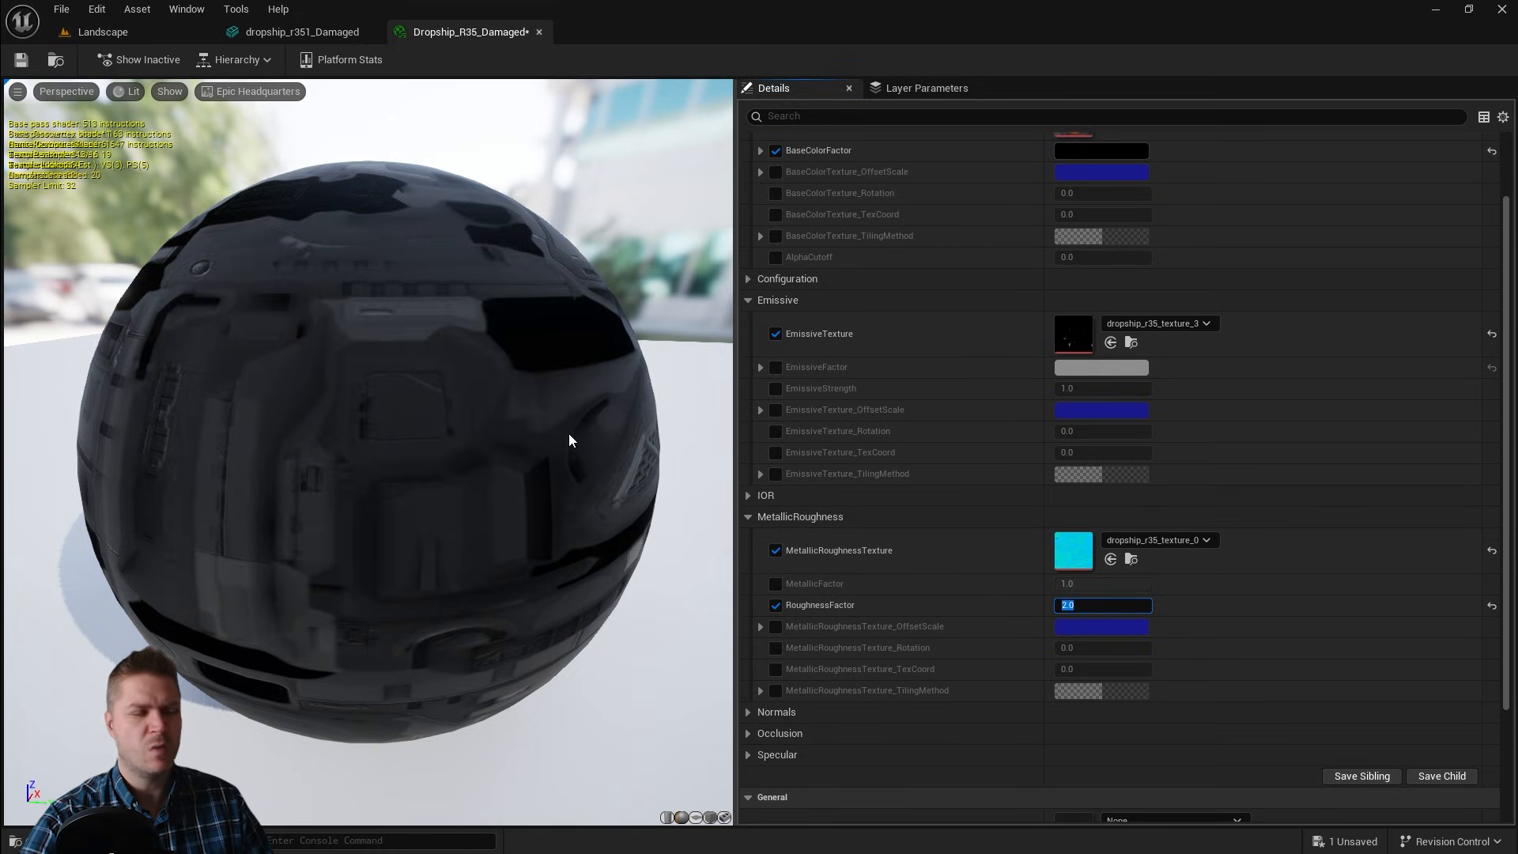
Step: Save the Dropship_R35_Damaged material instance and close its editor
{"action": "left_click_drag", "start_coordinate": [311, 373], "coordinate": [475, 435]}
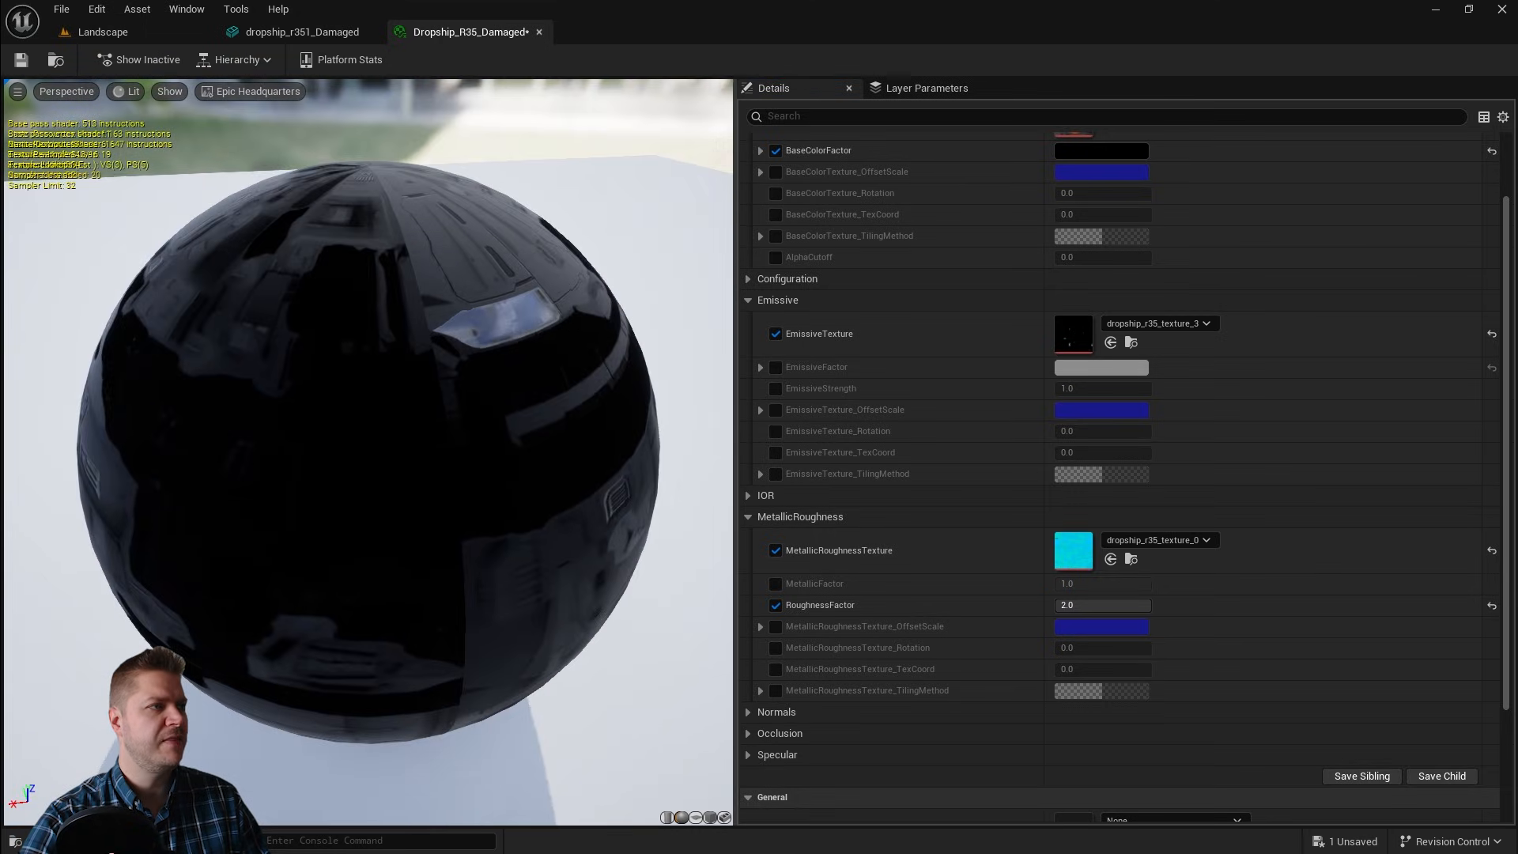
{"action": "left_click_drag", "start_coordinate": [379, 435], "coordinate": [609, 372]}
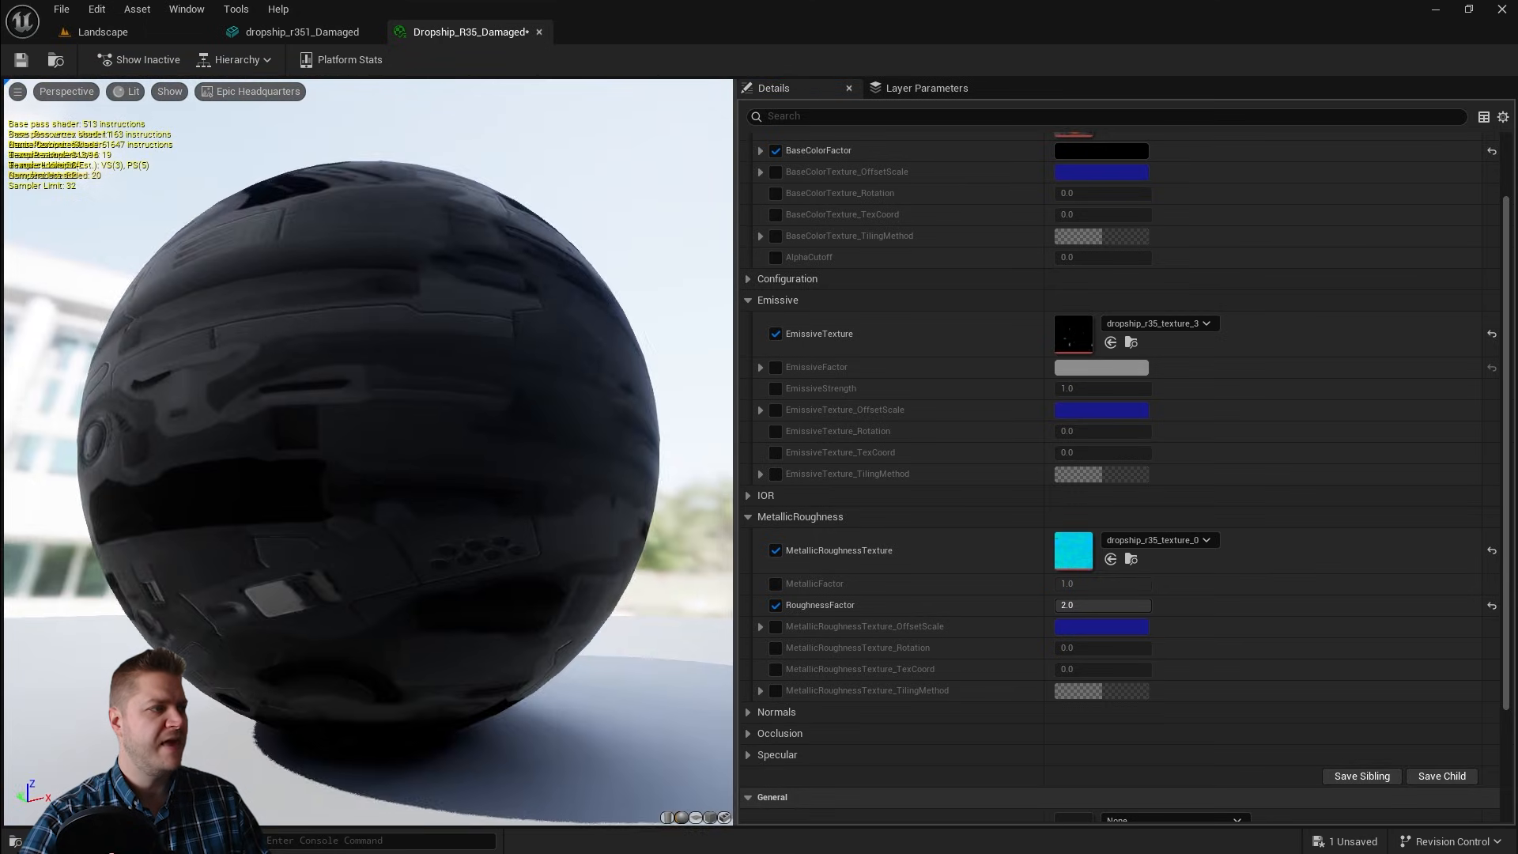
{"action": "left_click_drag", "start_coordinate": [305, 280], "coordinate": [166, 388]}
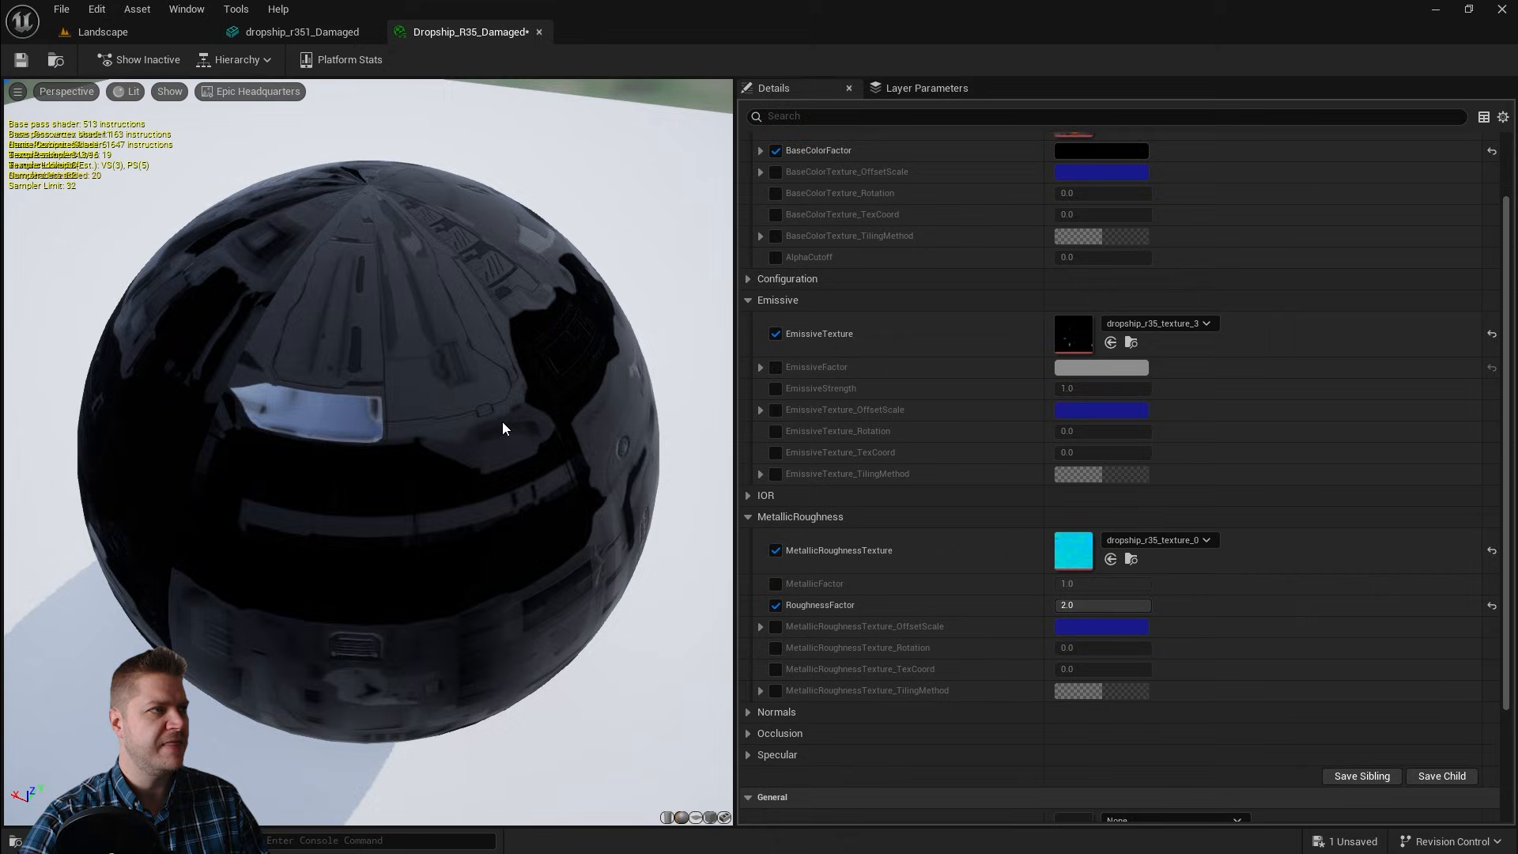
{"action": "left_click_drag", "start_coordinate": [503, 428], "coordinate": [572, 400]}
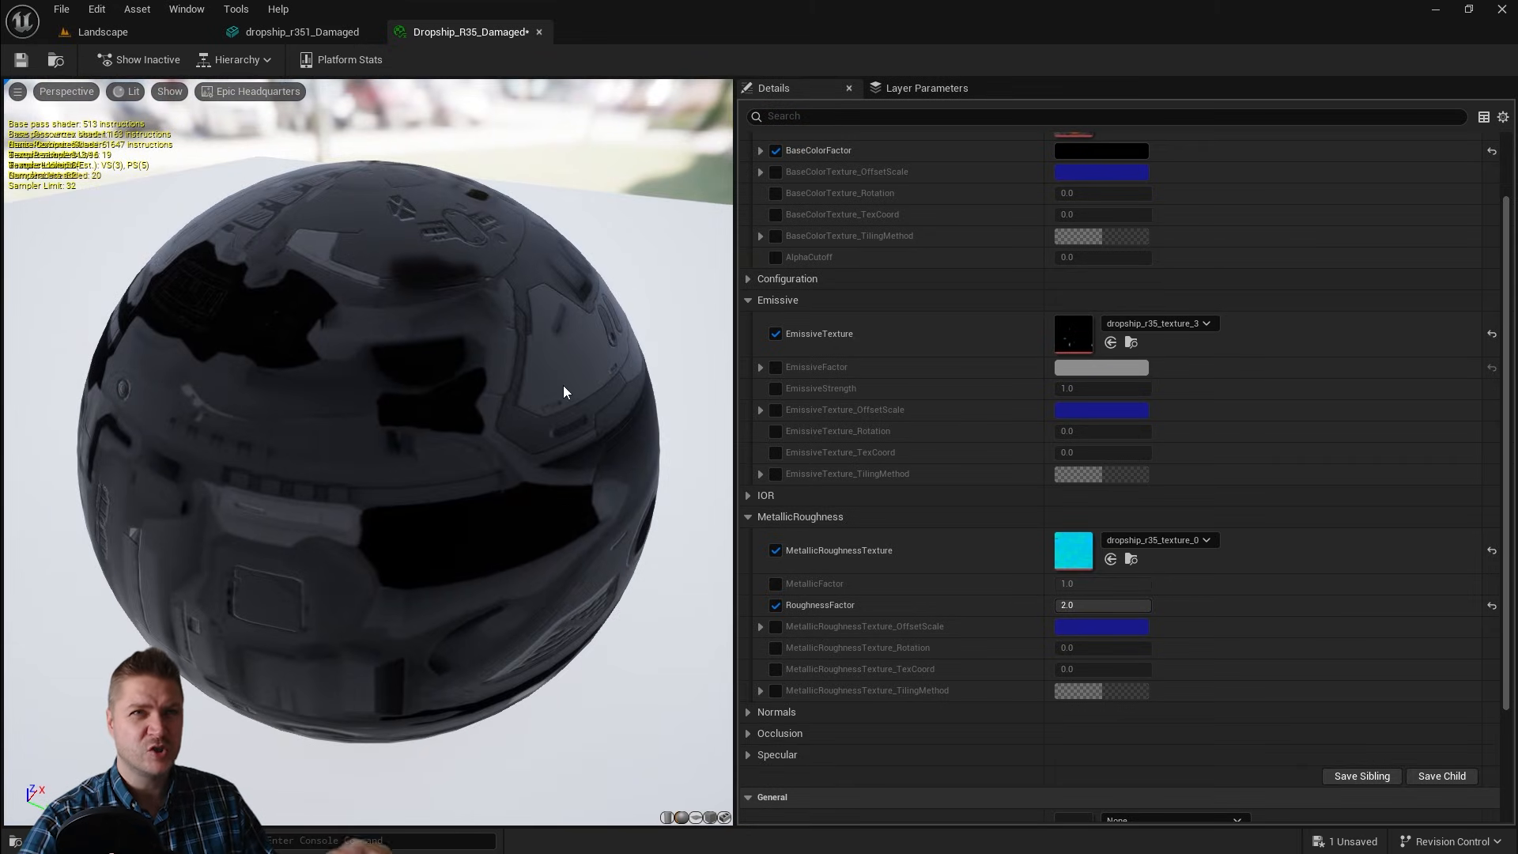
{"action": "left_click", "coordinate": [21, 63]}
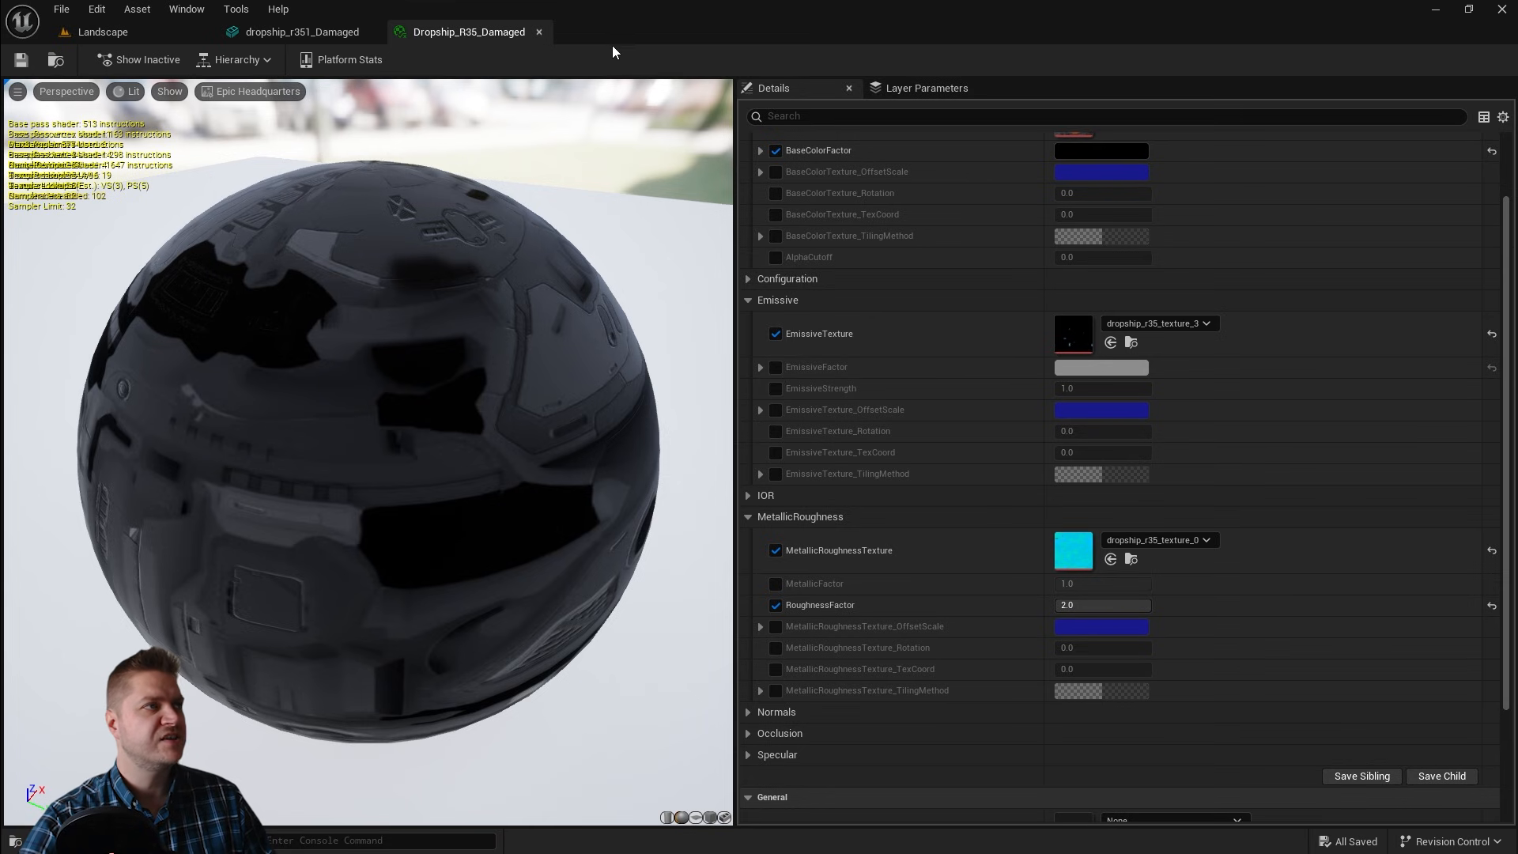
{"action": "left_click", "coordinate": [540, 32]}
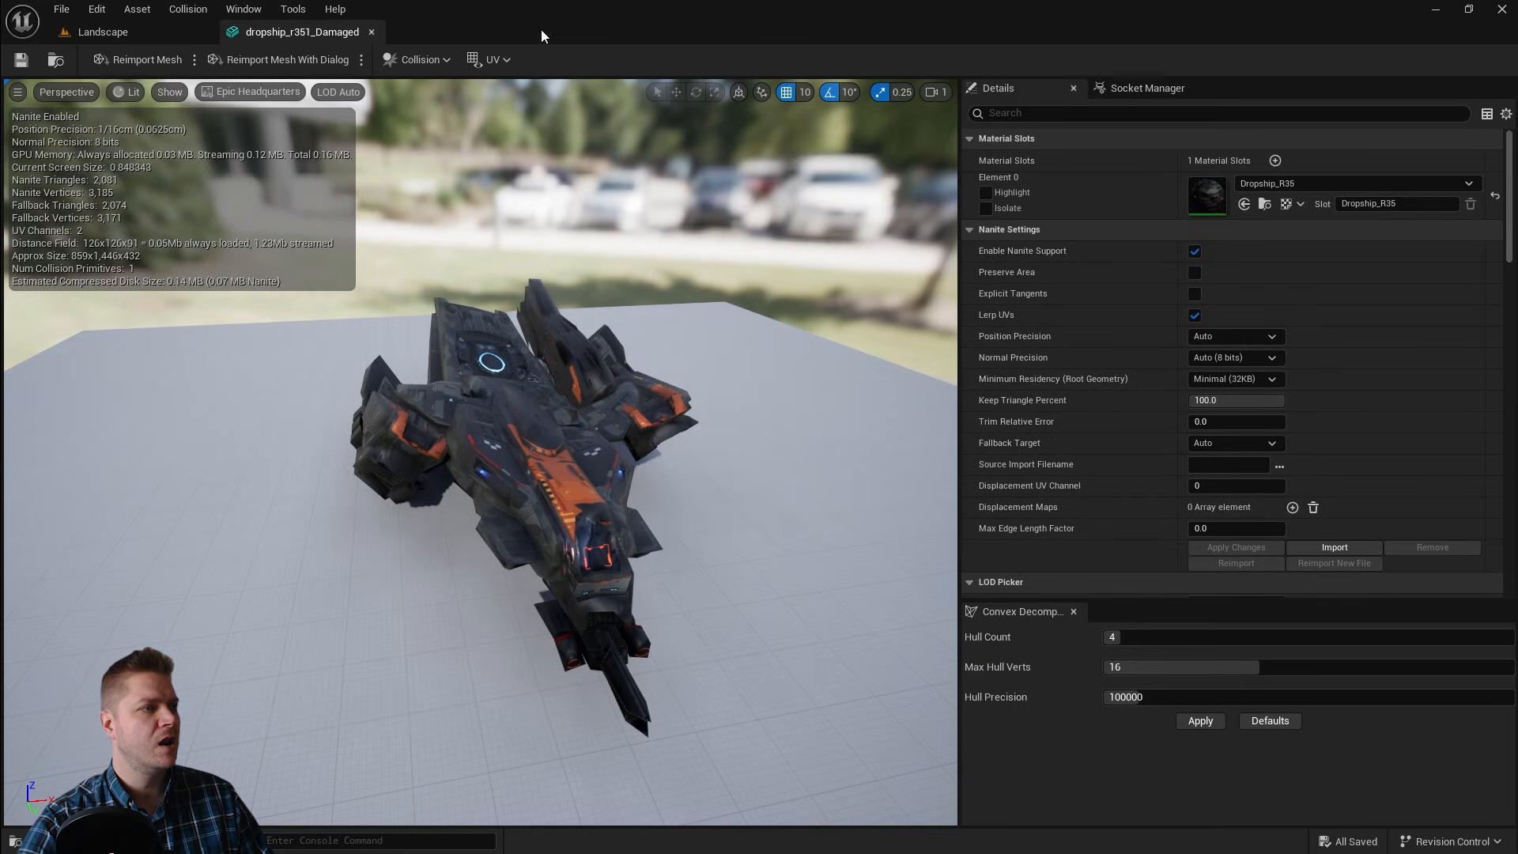
Step: Assign Dropship_R35_Damaged to the damaged mesh's material slot, then save the mesh and close its editor
{"action": "left_click", "coordinate": [1308, 186]}
{"action": "left_click", "coordinate": [1348, 432]}
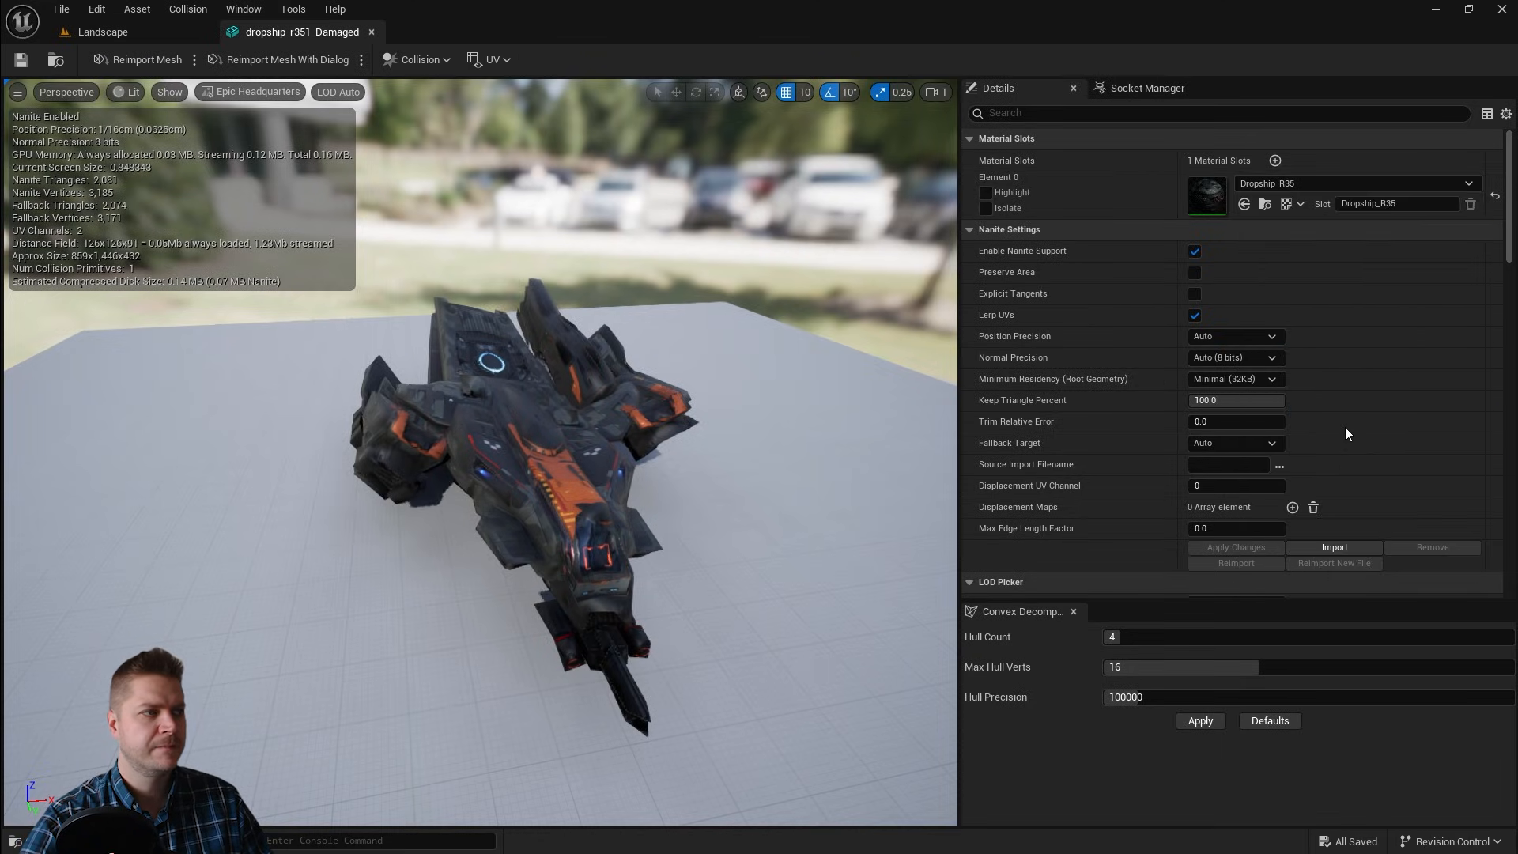
{"action": "left_click_drag", "start_coordinate": [754, 434], "coordinate": [790, 427], "text": "alt"}
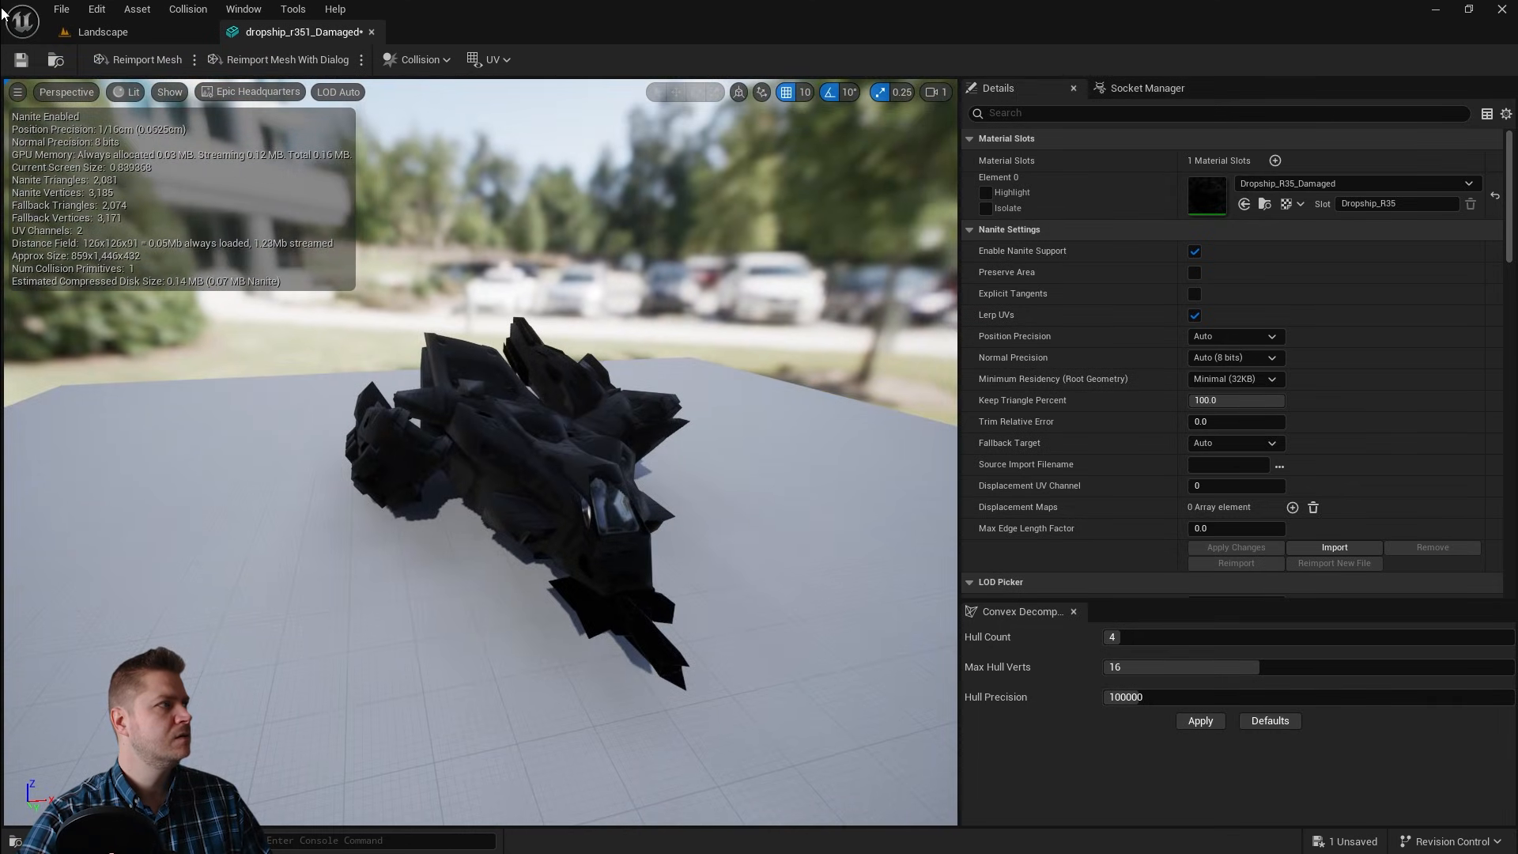
{"action": "left_click", "coordinate": [21, 60]}
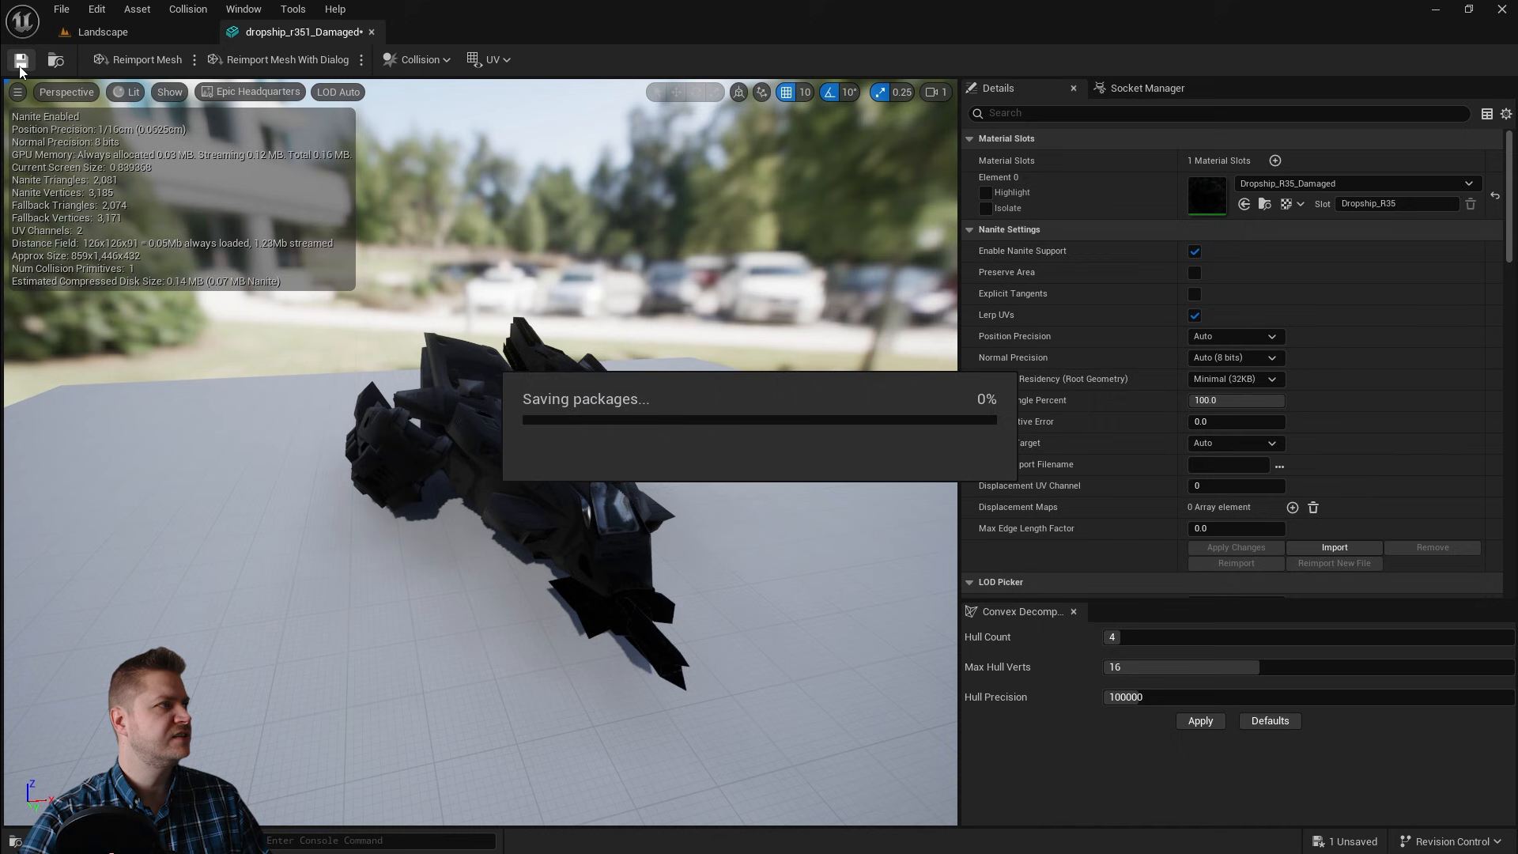
{"action": "left_click", "coordinate": [370, 31]}
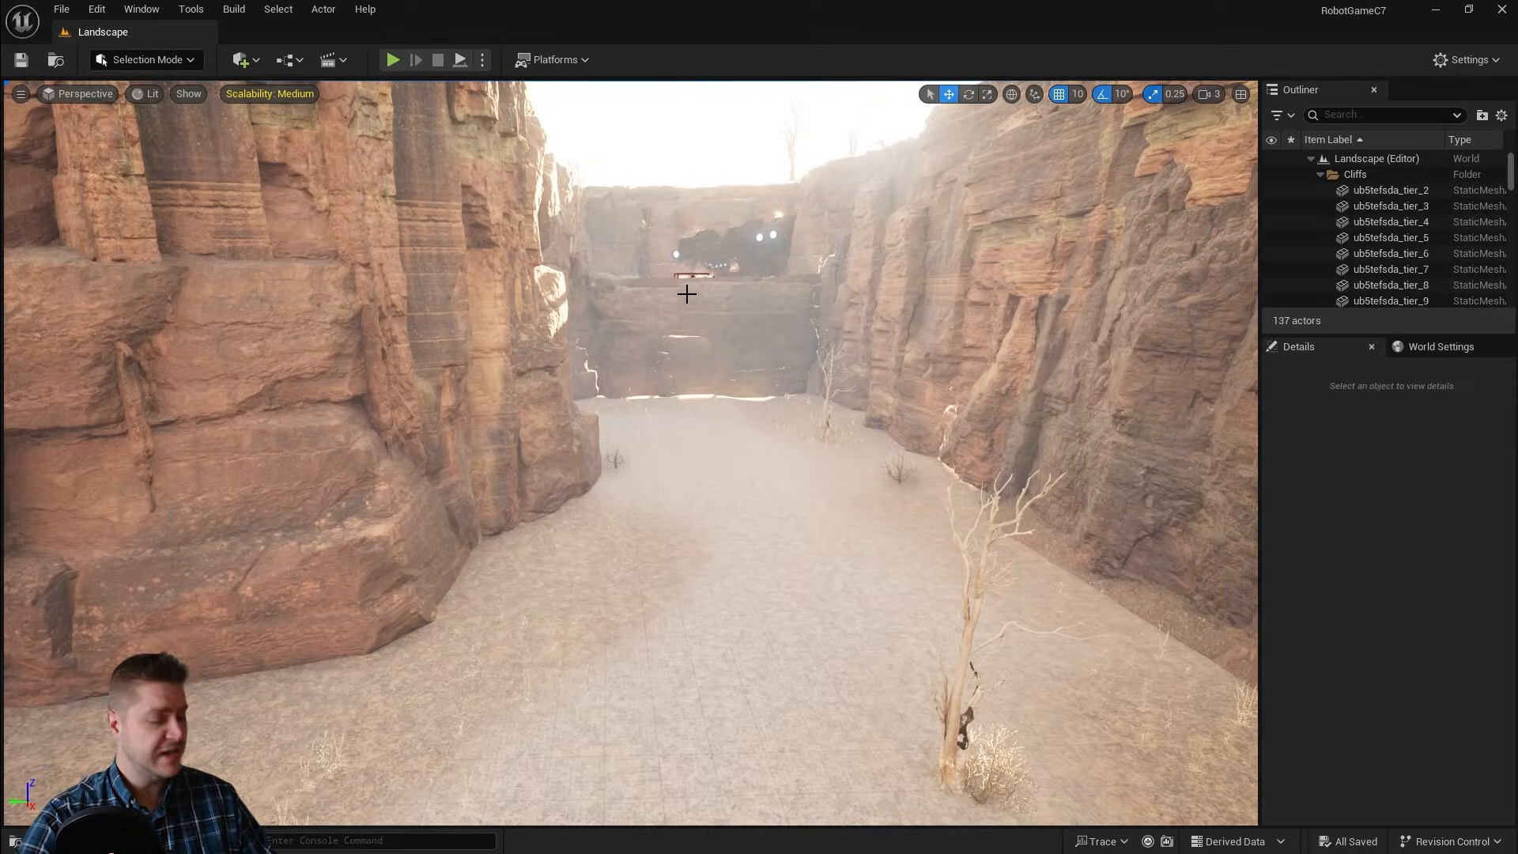
Step: Fly through the level to the dropship and select the dropship_r351 actor
{"action": "key", "text": "w"}
{"action": "mouse_move", "coordinate": [687, 294]}
{"action": "right_mouse_down"}
{"action": "mouse_move", "coordinate": [690, 242]}
{"action": "mouse_move", "coordinate": [686, 283]}
{"action": "right_mouse_up"}
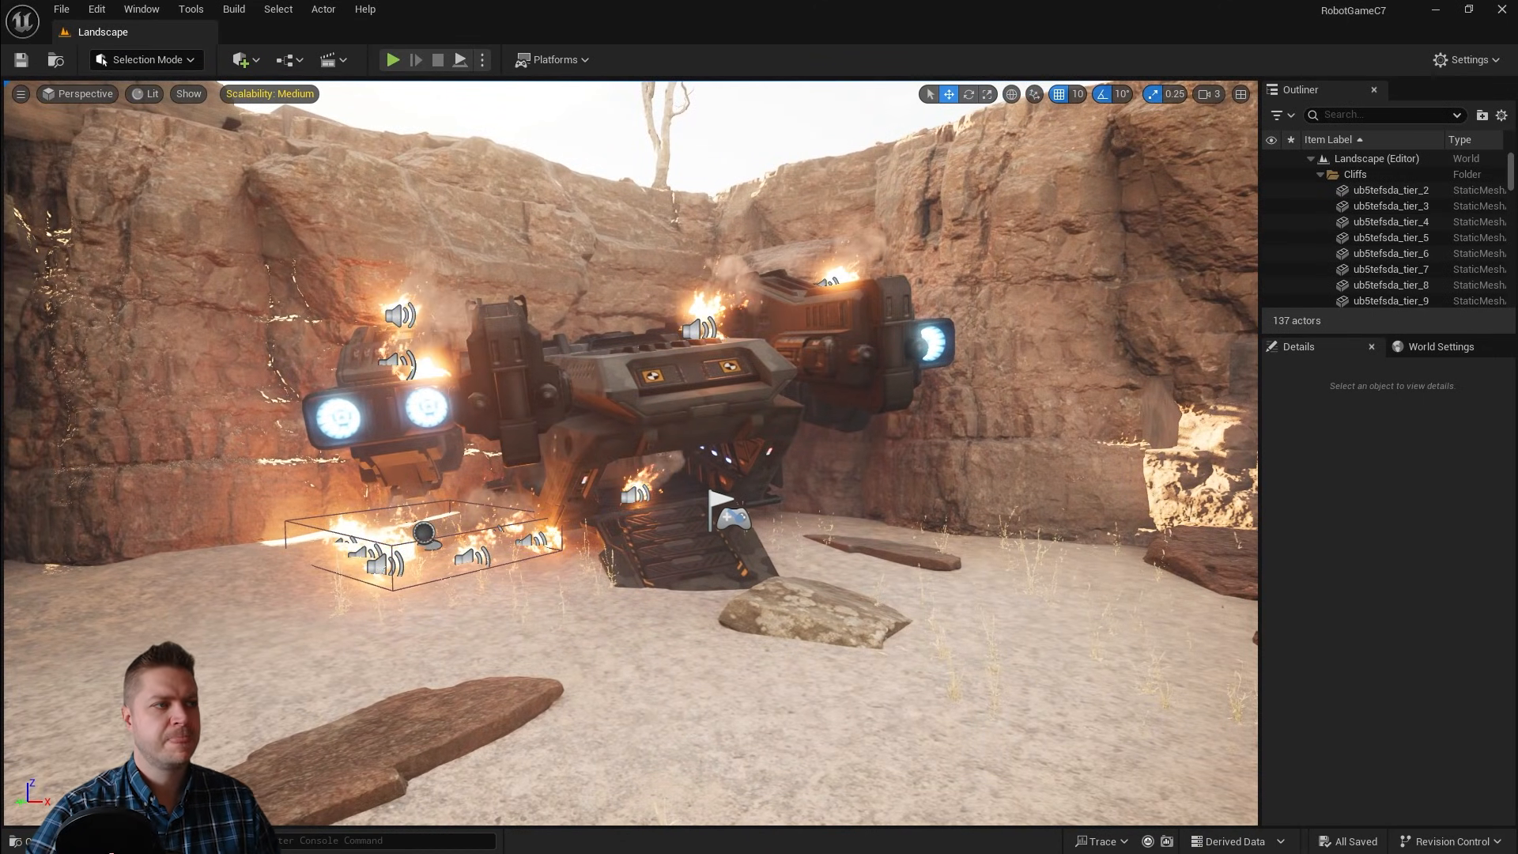
{"action": "left_click", "coordinate": [610, 361]}
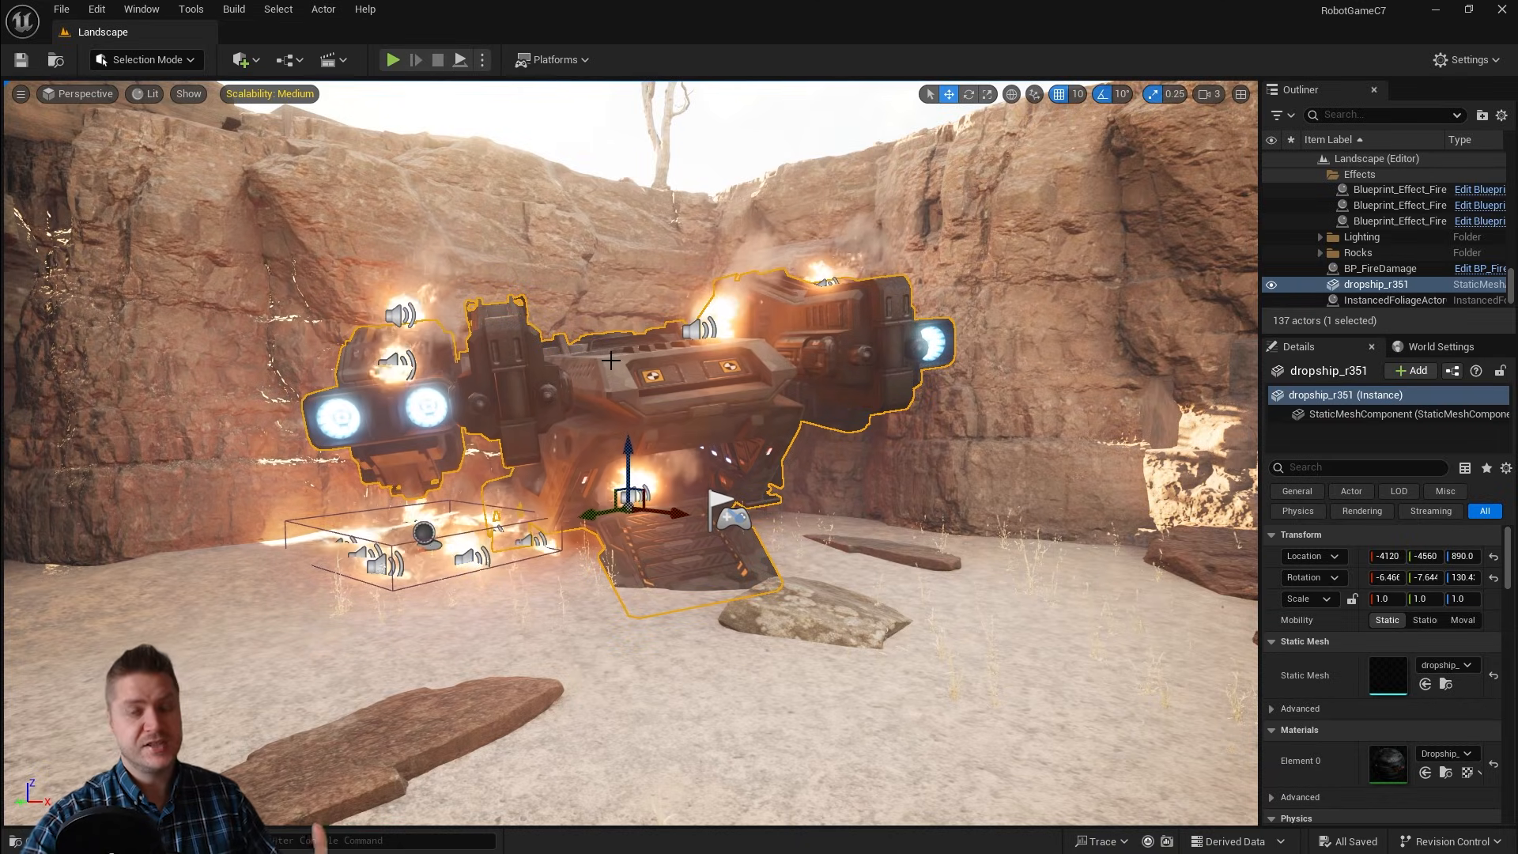
Step: Create an Actor Blueprint class named BP_CrashedShip in the Content Blueprints folder
{"action": "key", "text": "ctrl+space"}
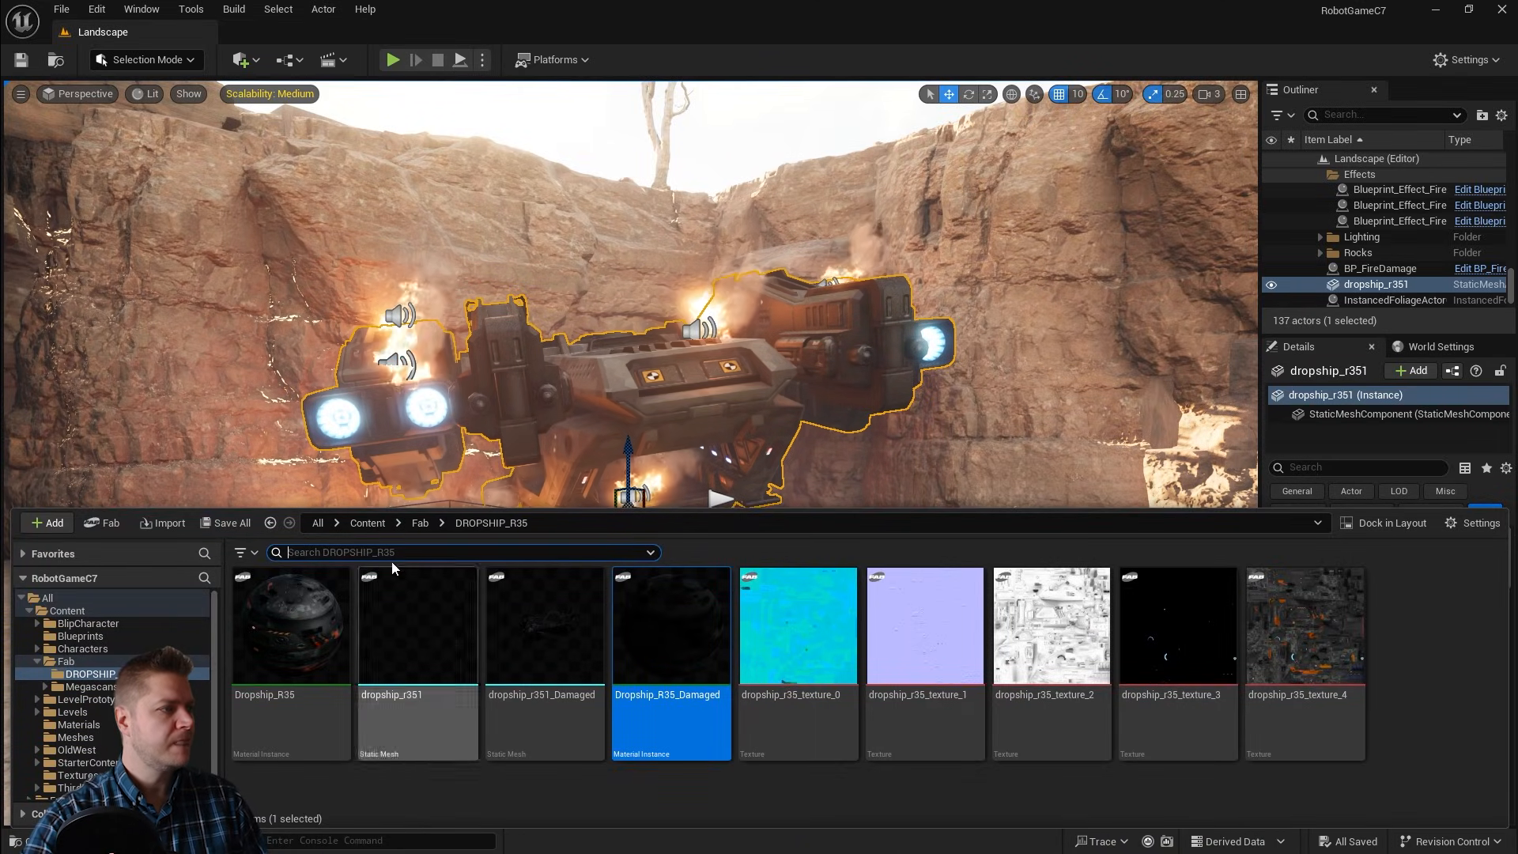
{"action": "left_click", "coordinate": [367, 524]}
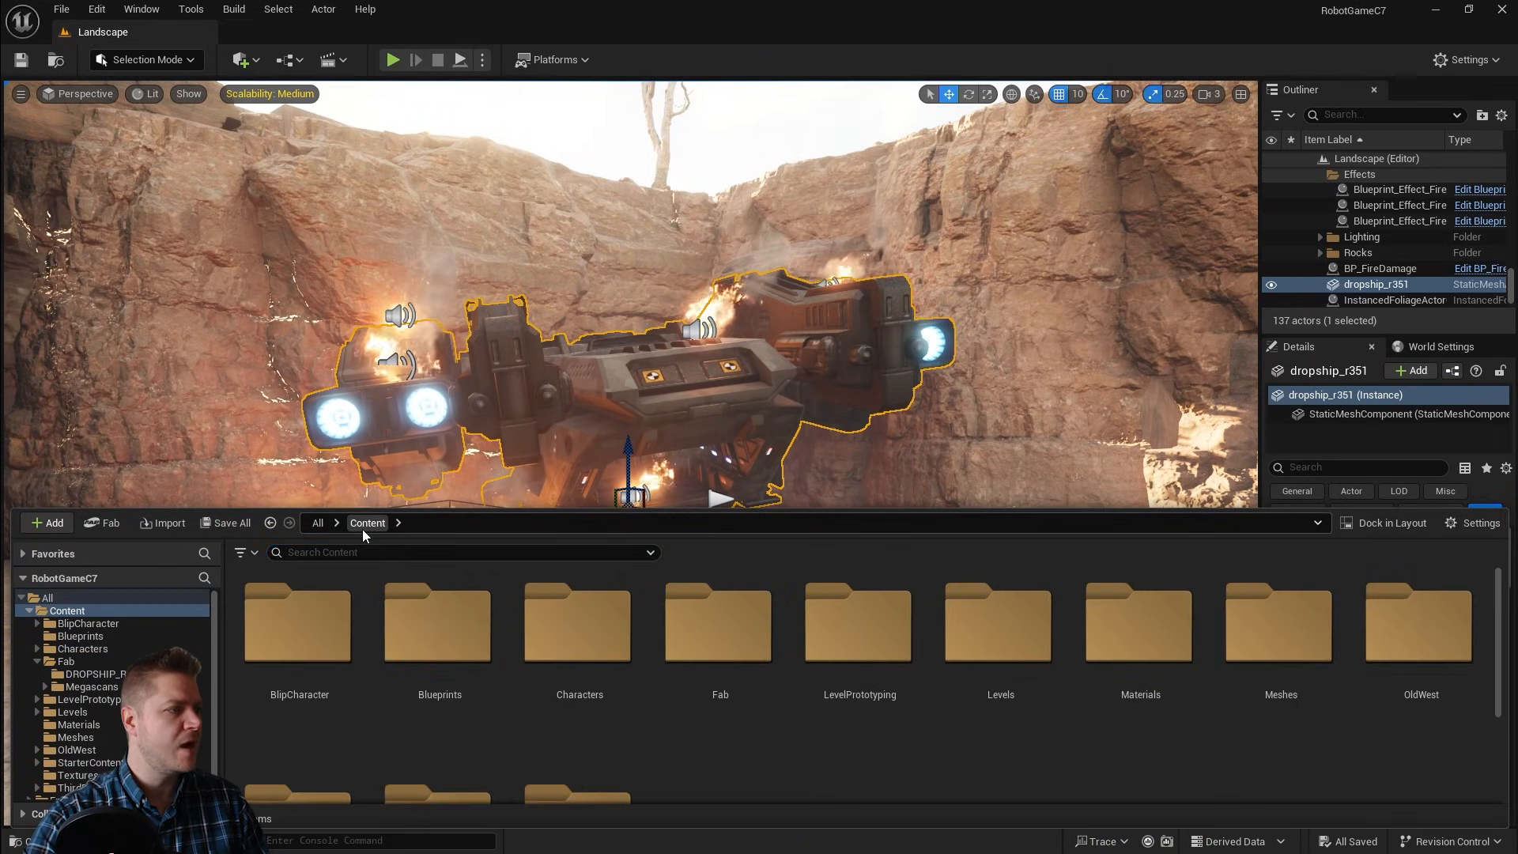
{"action": "double_click", "coordinate": [446, 644]}
{"action": "right_click", "coordinate": [978, 666]}
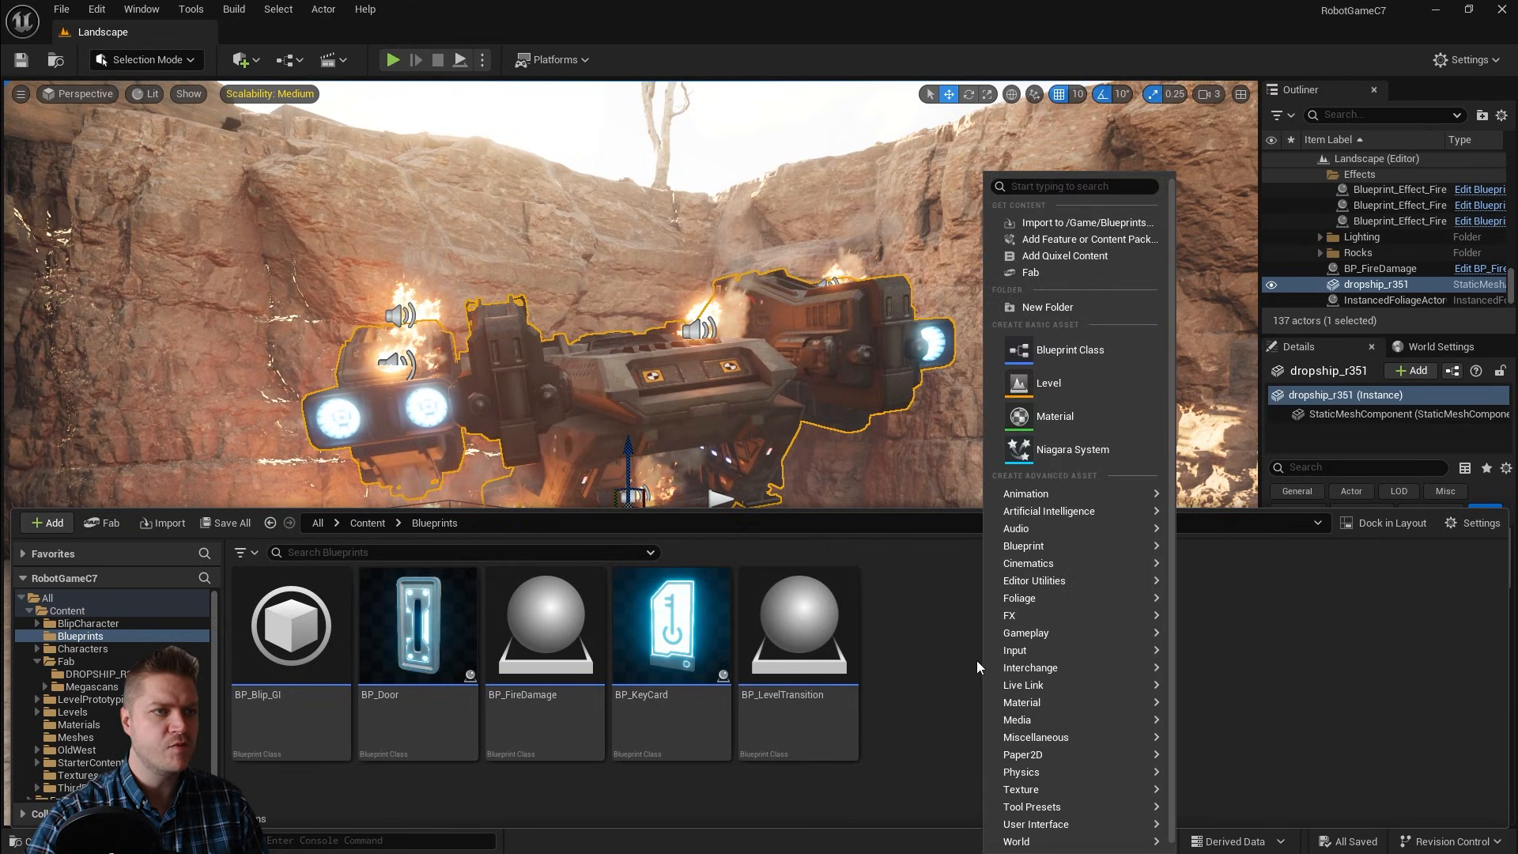
{"action": "left_click", "coordinate": [1063, 349]}
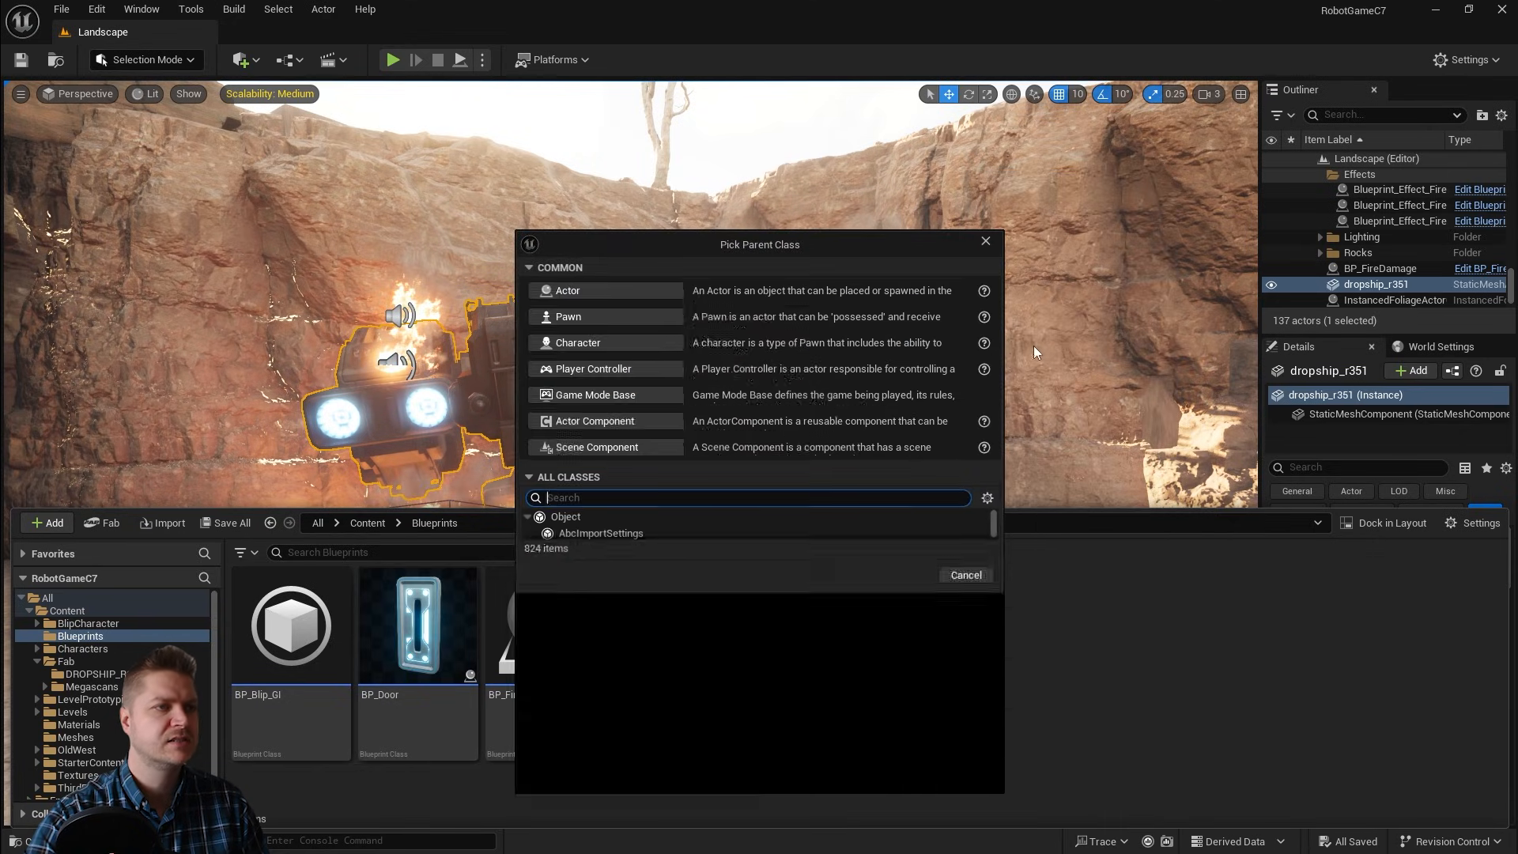
{"action": "left_click", "coordinate": [572, 291]}
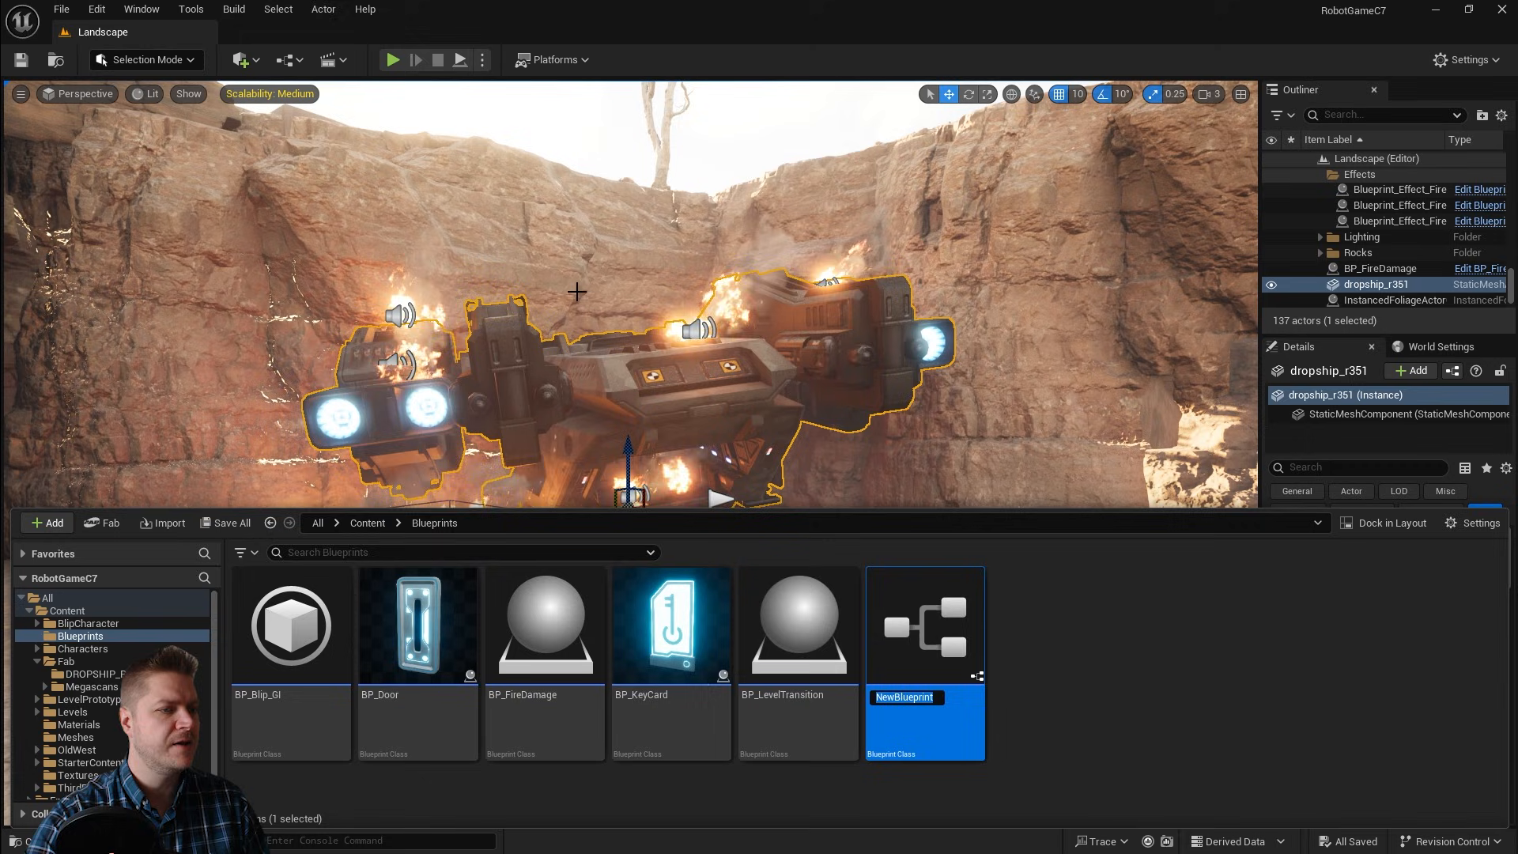
{"action": "type", "text": "BP"}
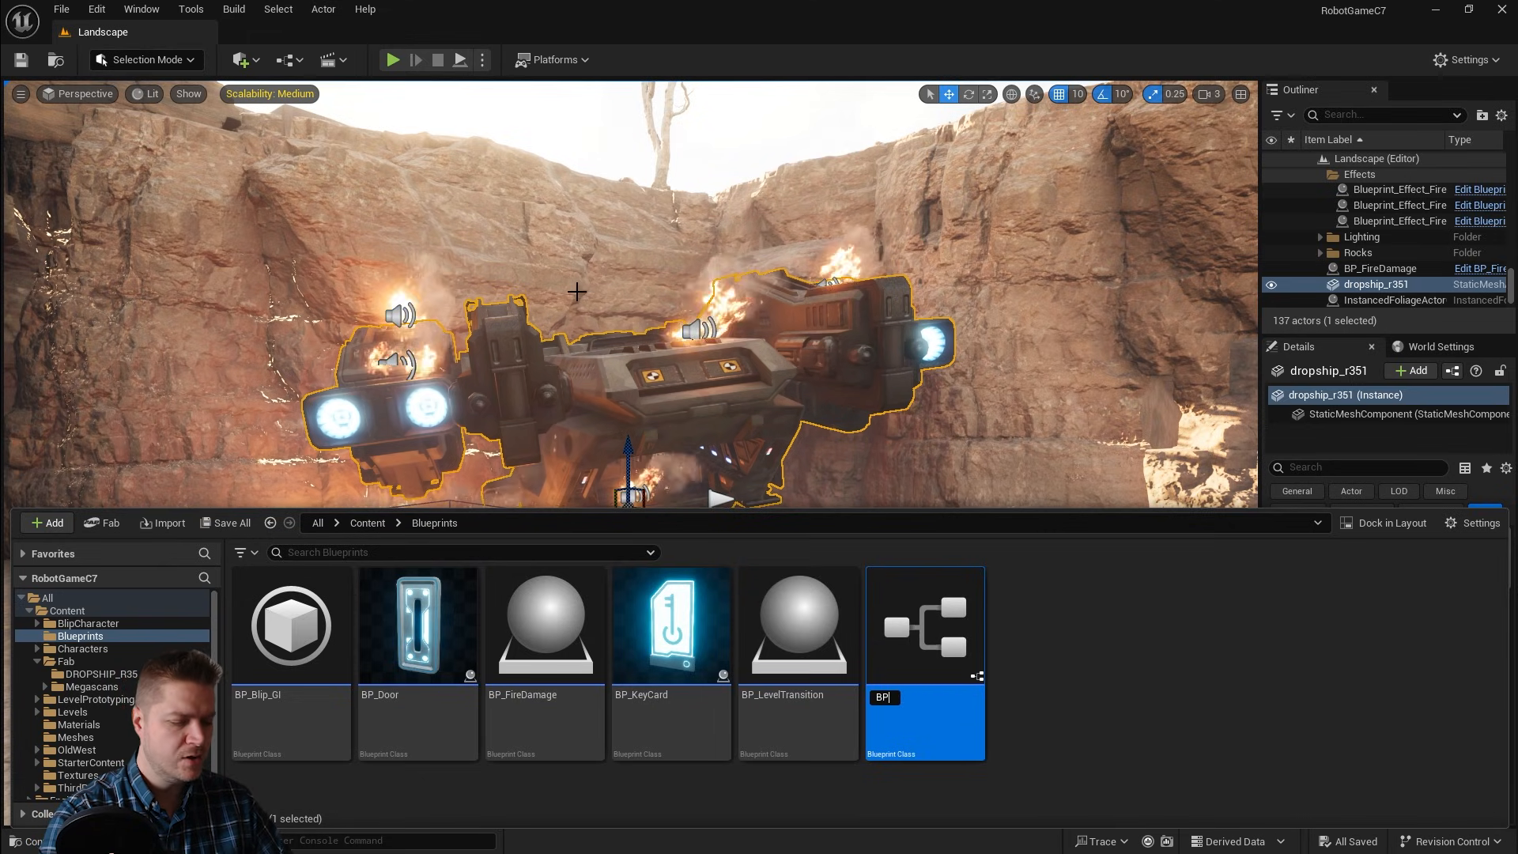
{"action": "type", "text": "_Crash"}
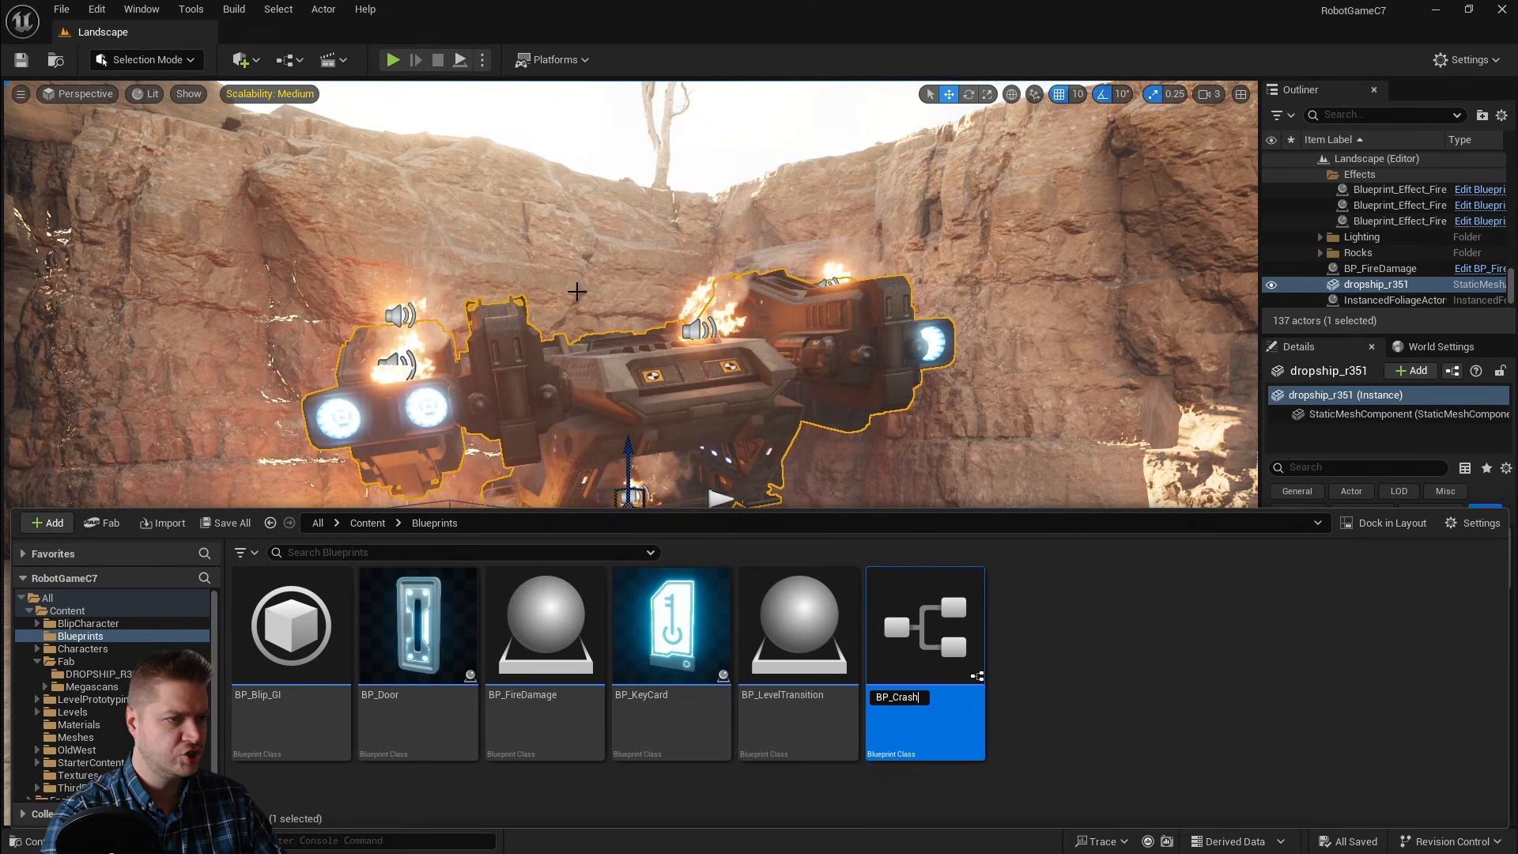
{"action": "type", "text": "edShip"}
{"action": "key", "text": "Return"}
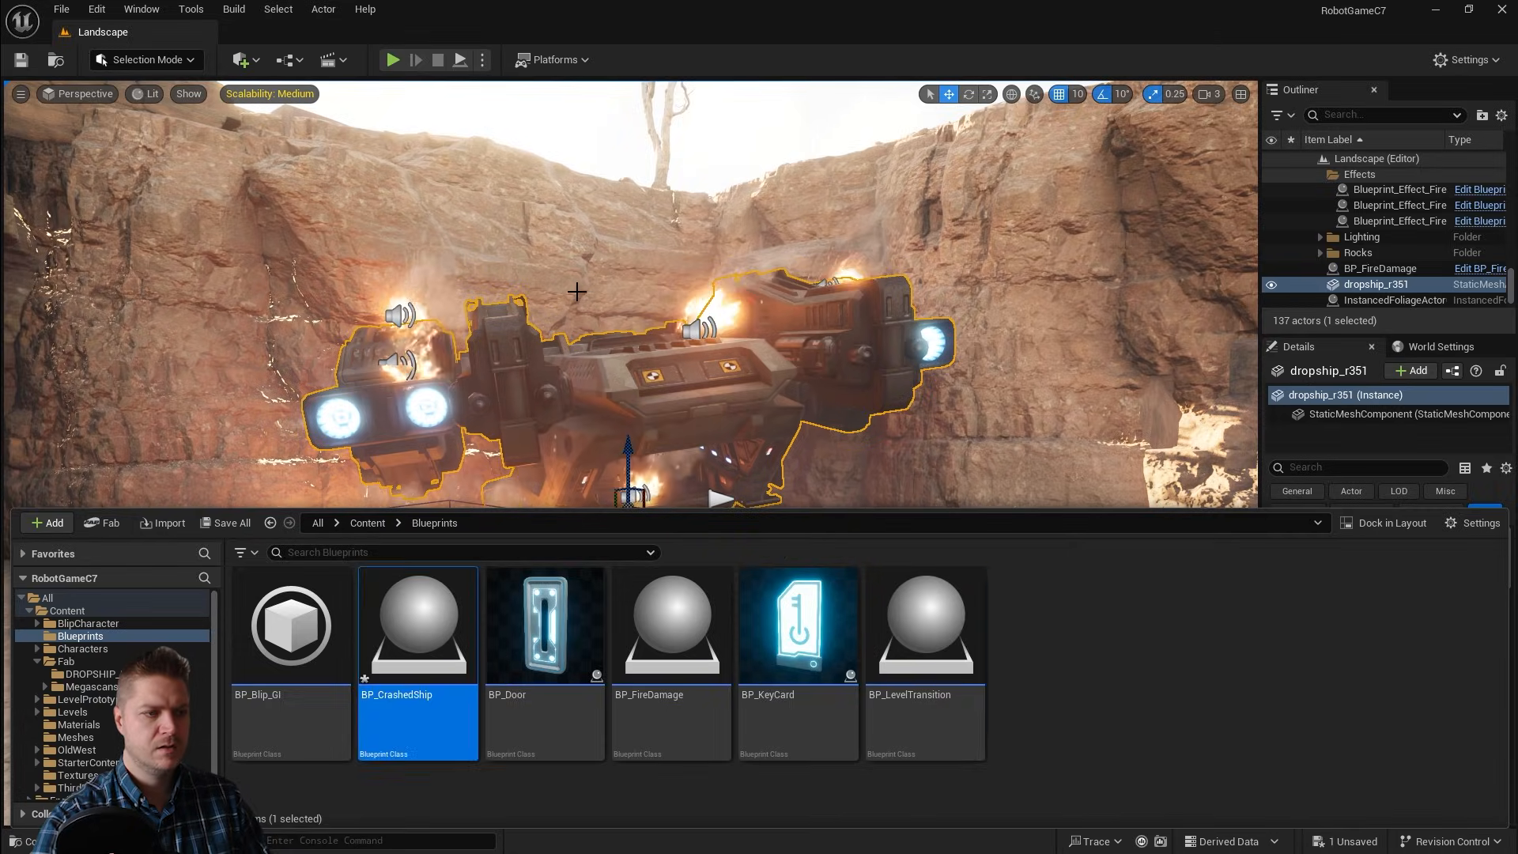
Step: Open BP_CrashedShip and add a Static Mesh component named Ship
{"action": "double_click", "coordinate": [413, 615]}
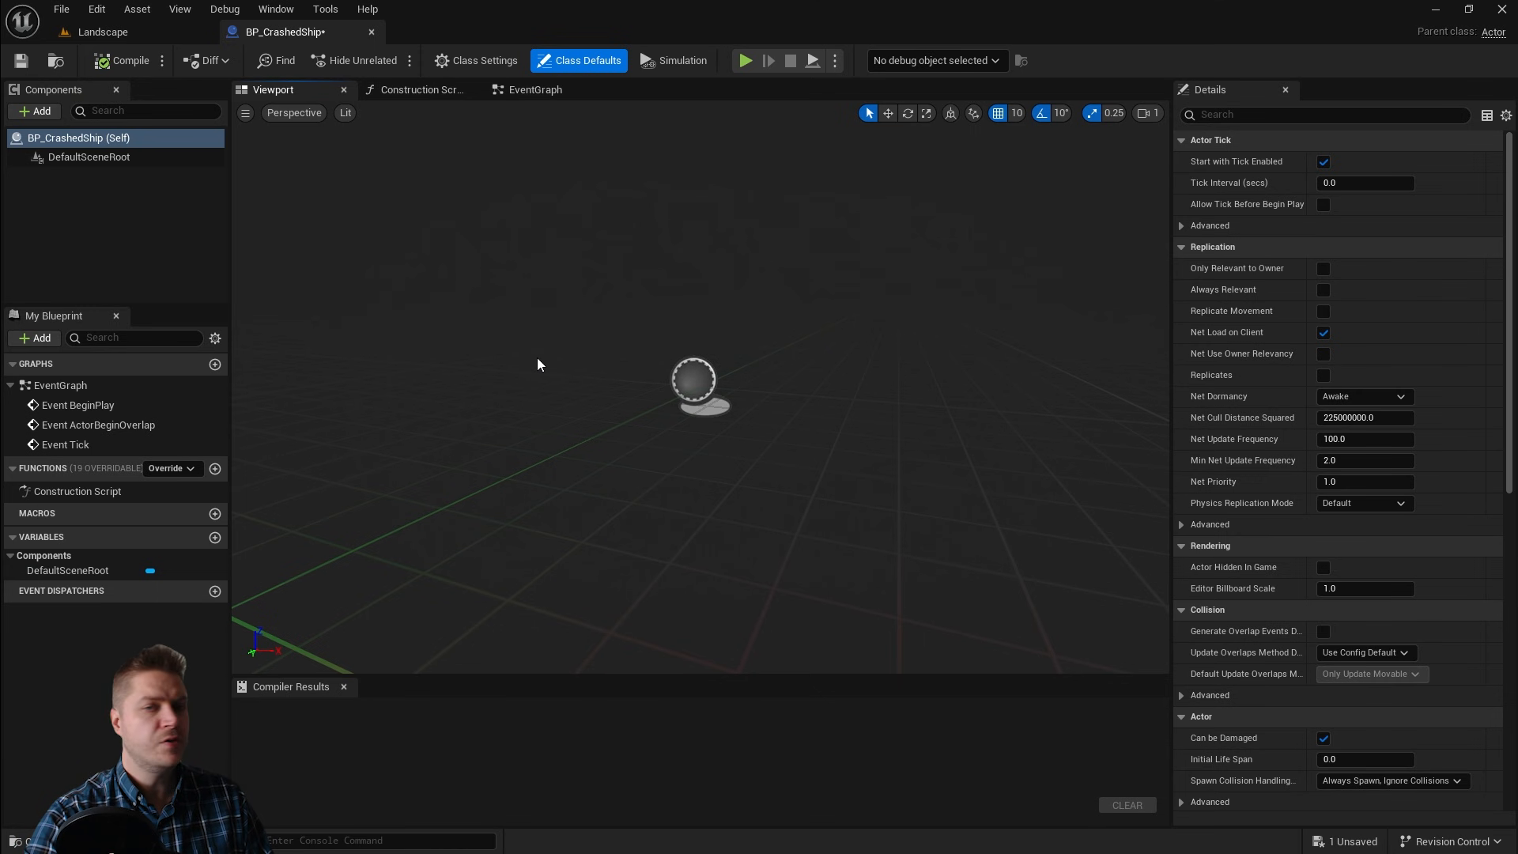
{"action": "left_click", "coordinate": [30, 115]}
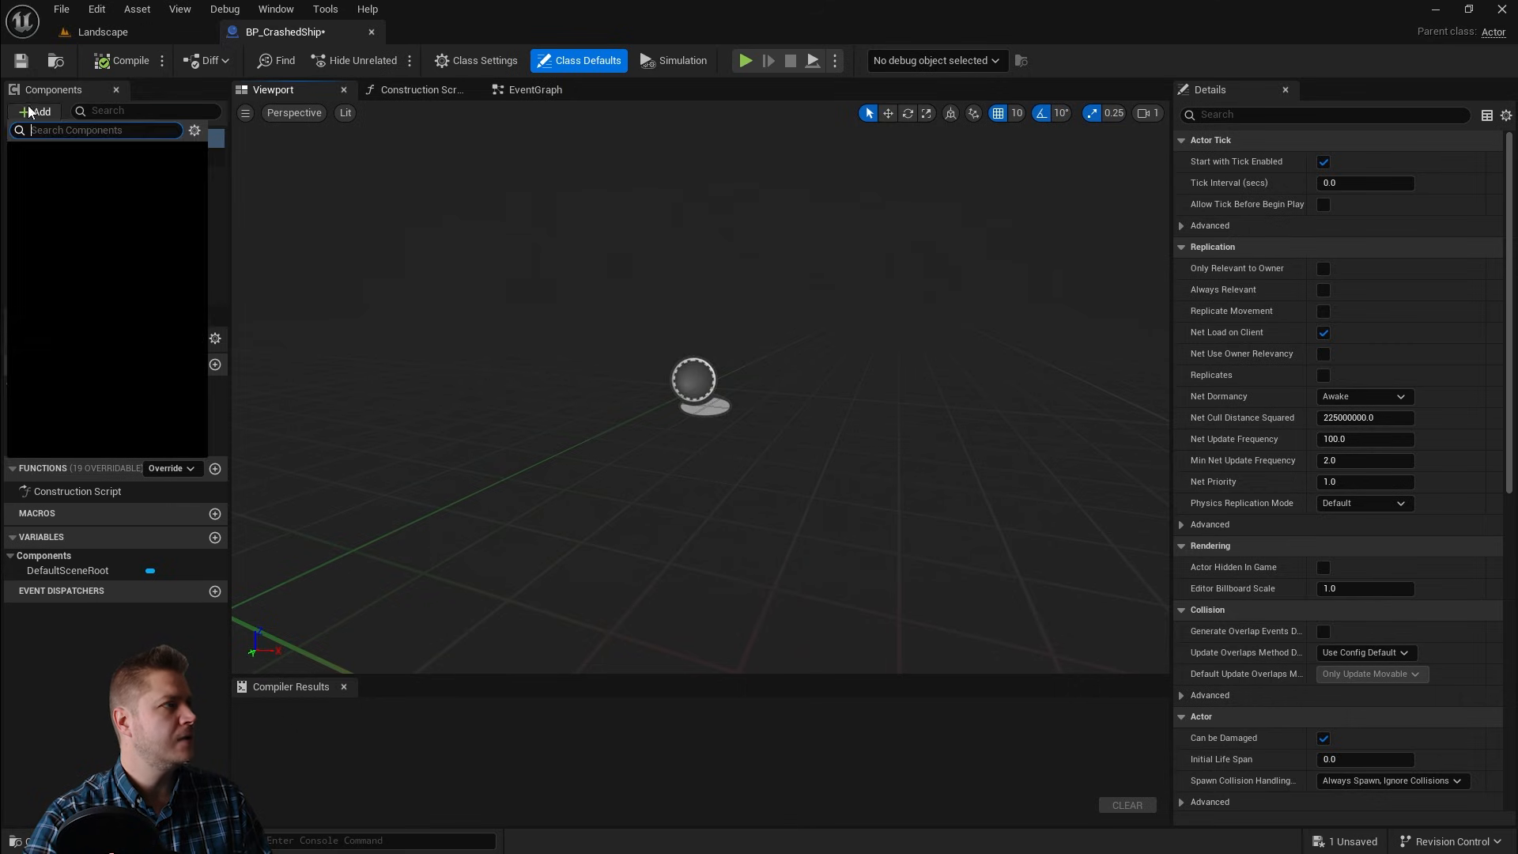
{"action": "type", "text": "static"}
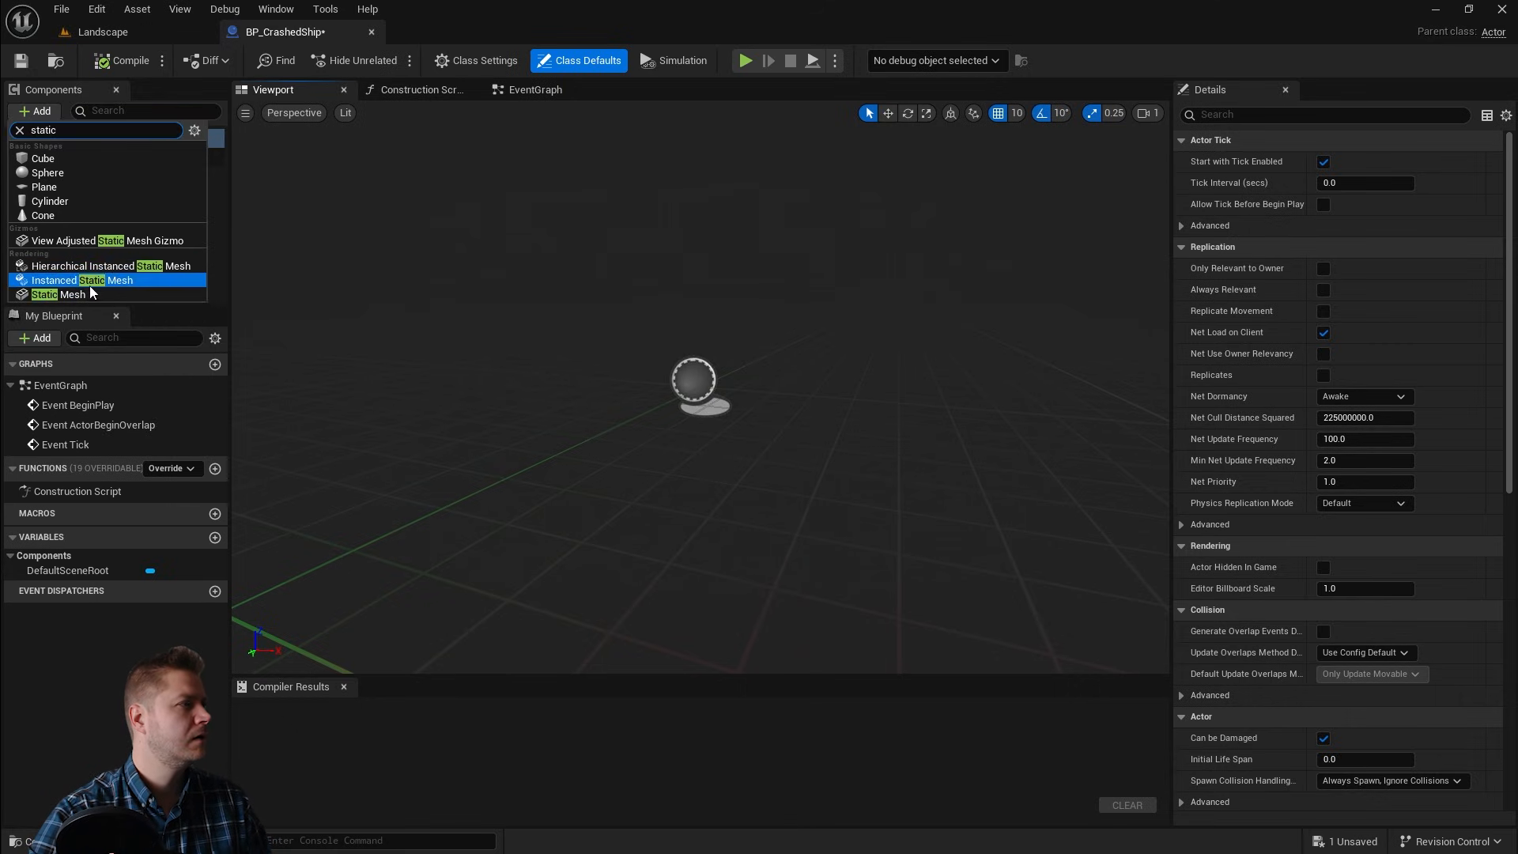
{"action": "left_click", "coordinate": [89, 294]}
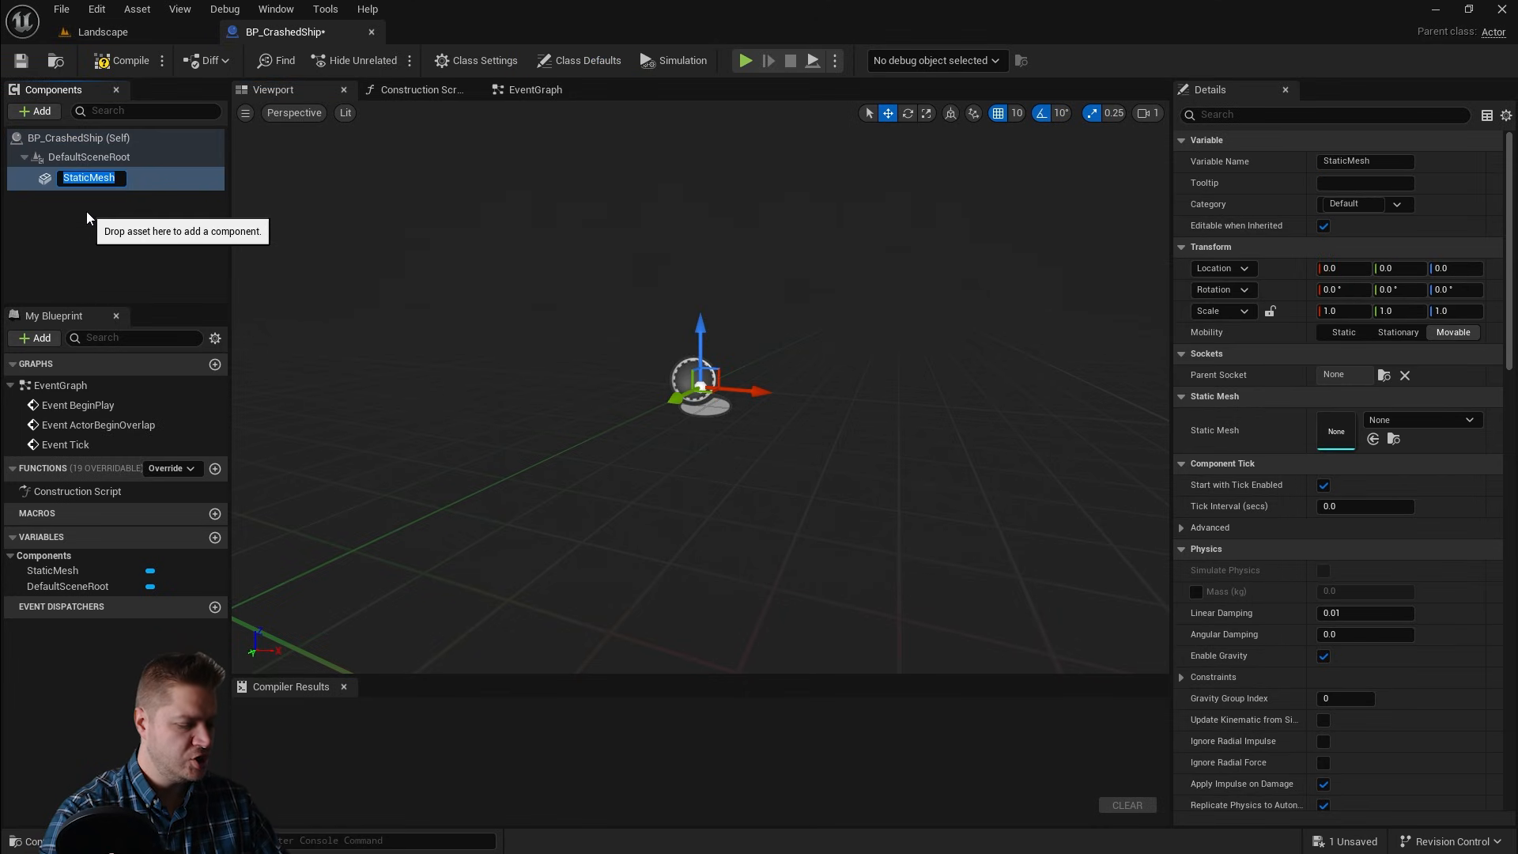
{"action": "type", "text": "Ship"}
{"action": "key", "text": "Return"}
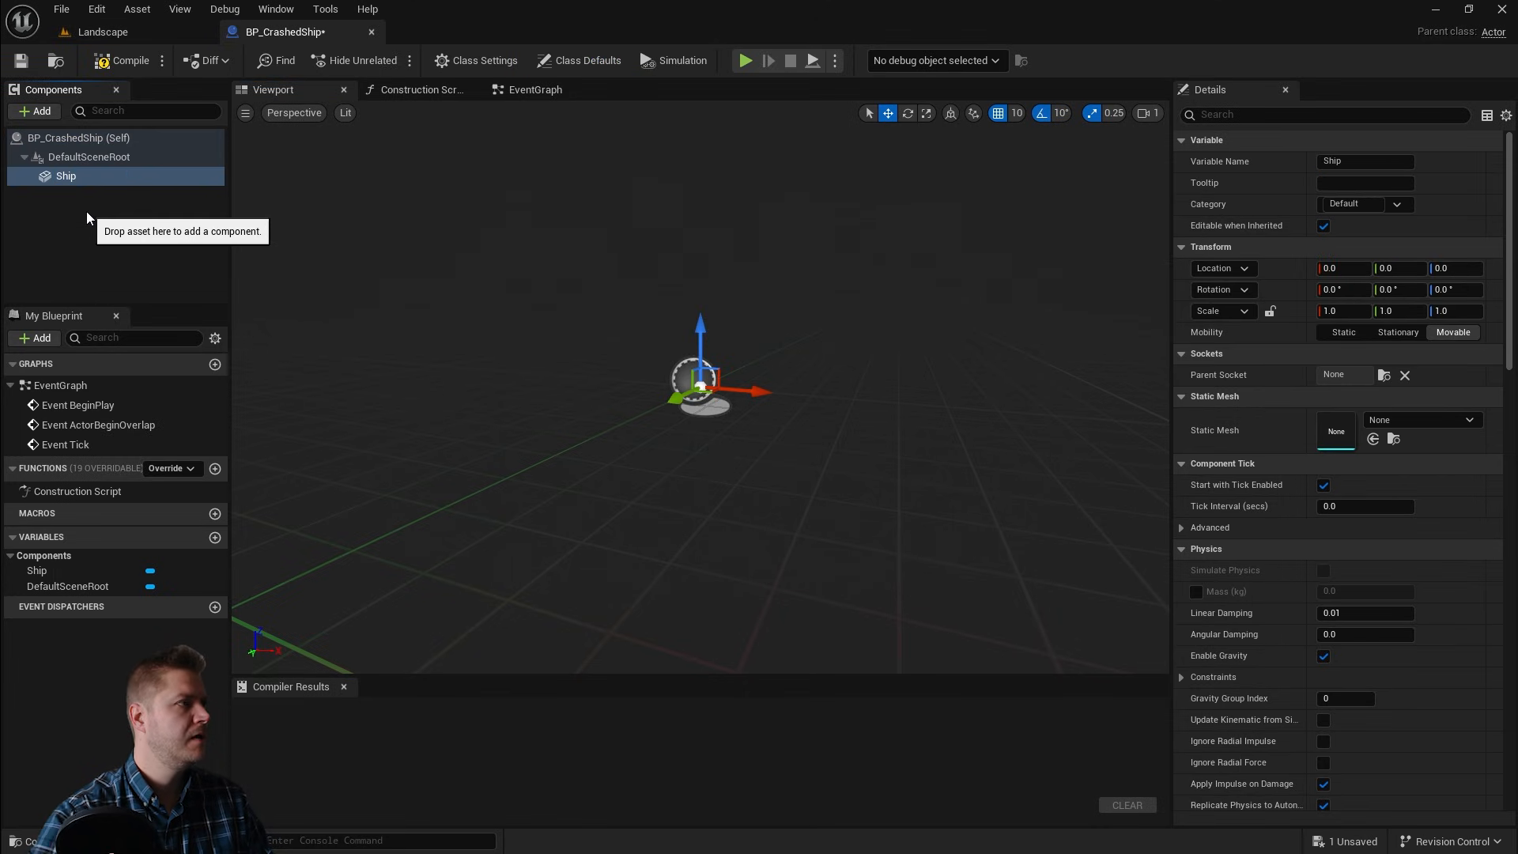
Step: Set the Ship component's static mesh to dropship_r351
{"action": "left_click", "coordinate": [1419, 420]}
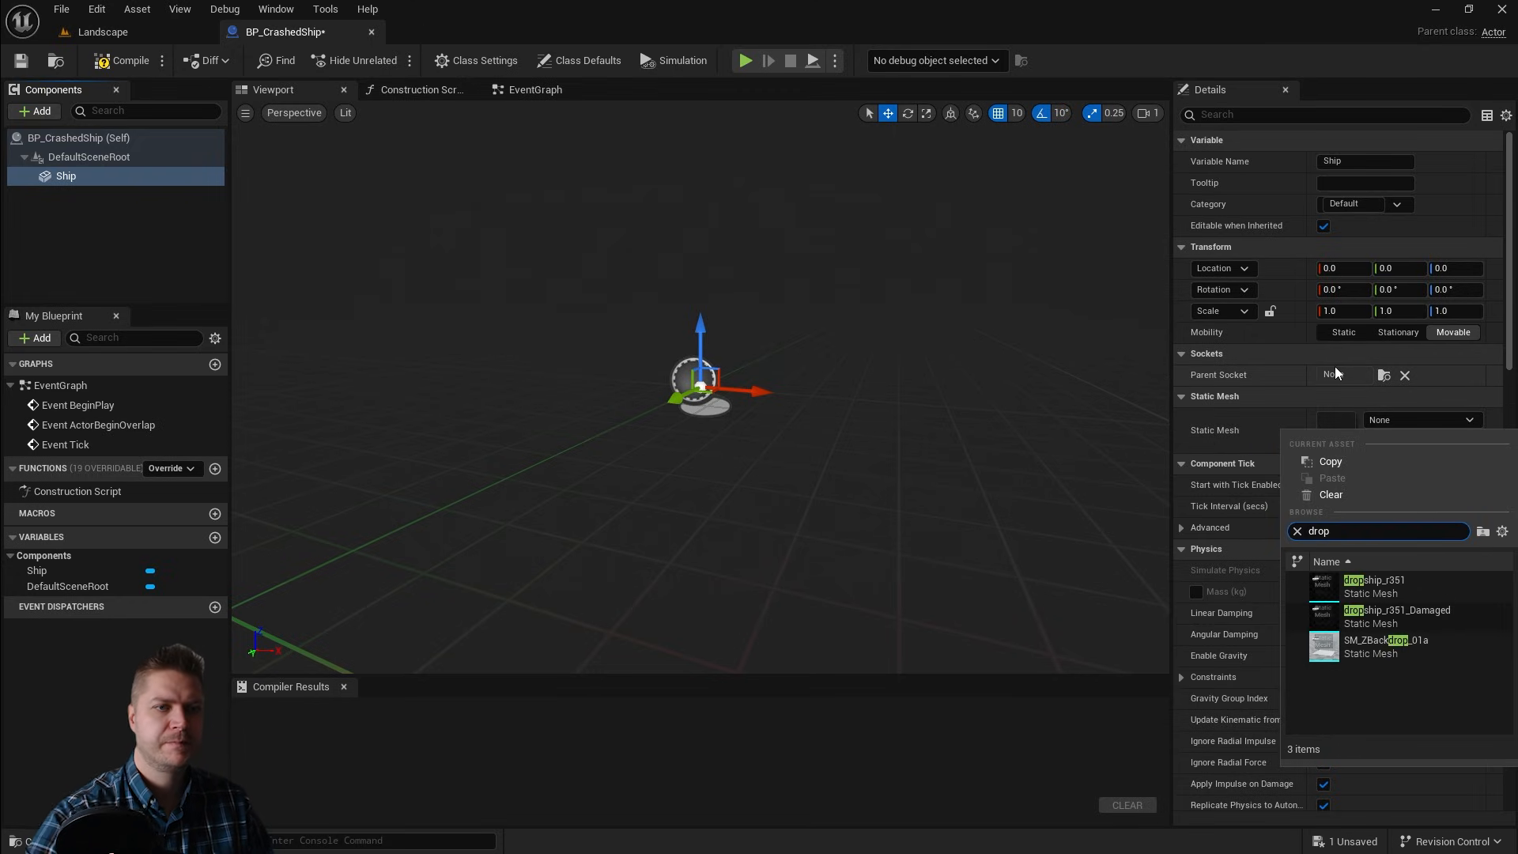
{"action": "left_click", "coordinate": [1402, 593]}
{"action": "key", "text": "f"}
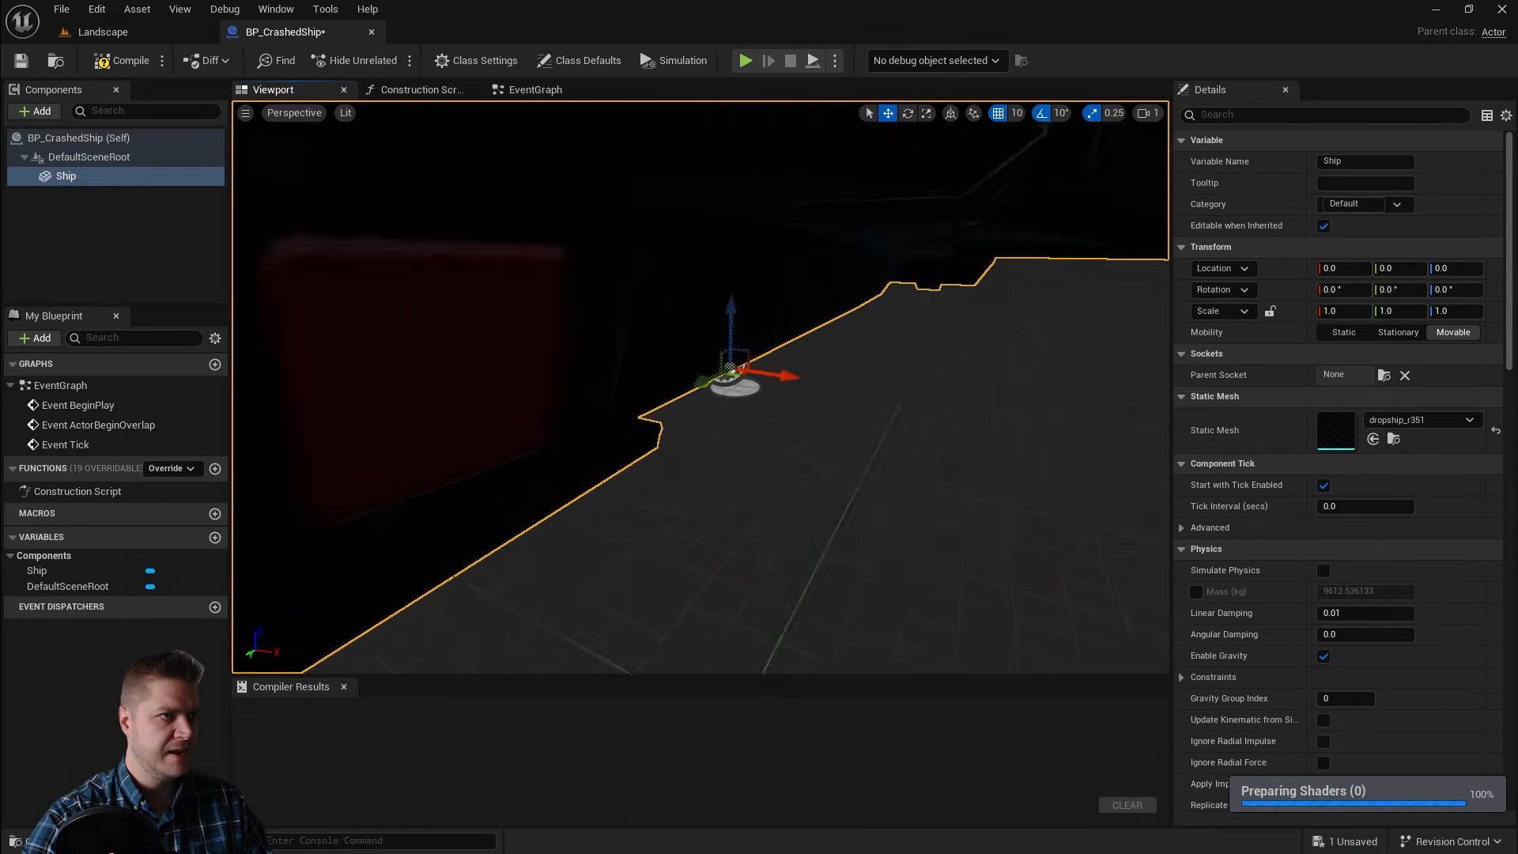
{"action": "right_click_drag", "start_coordinate": [701, 388], "coordinate": [790, 388]}
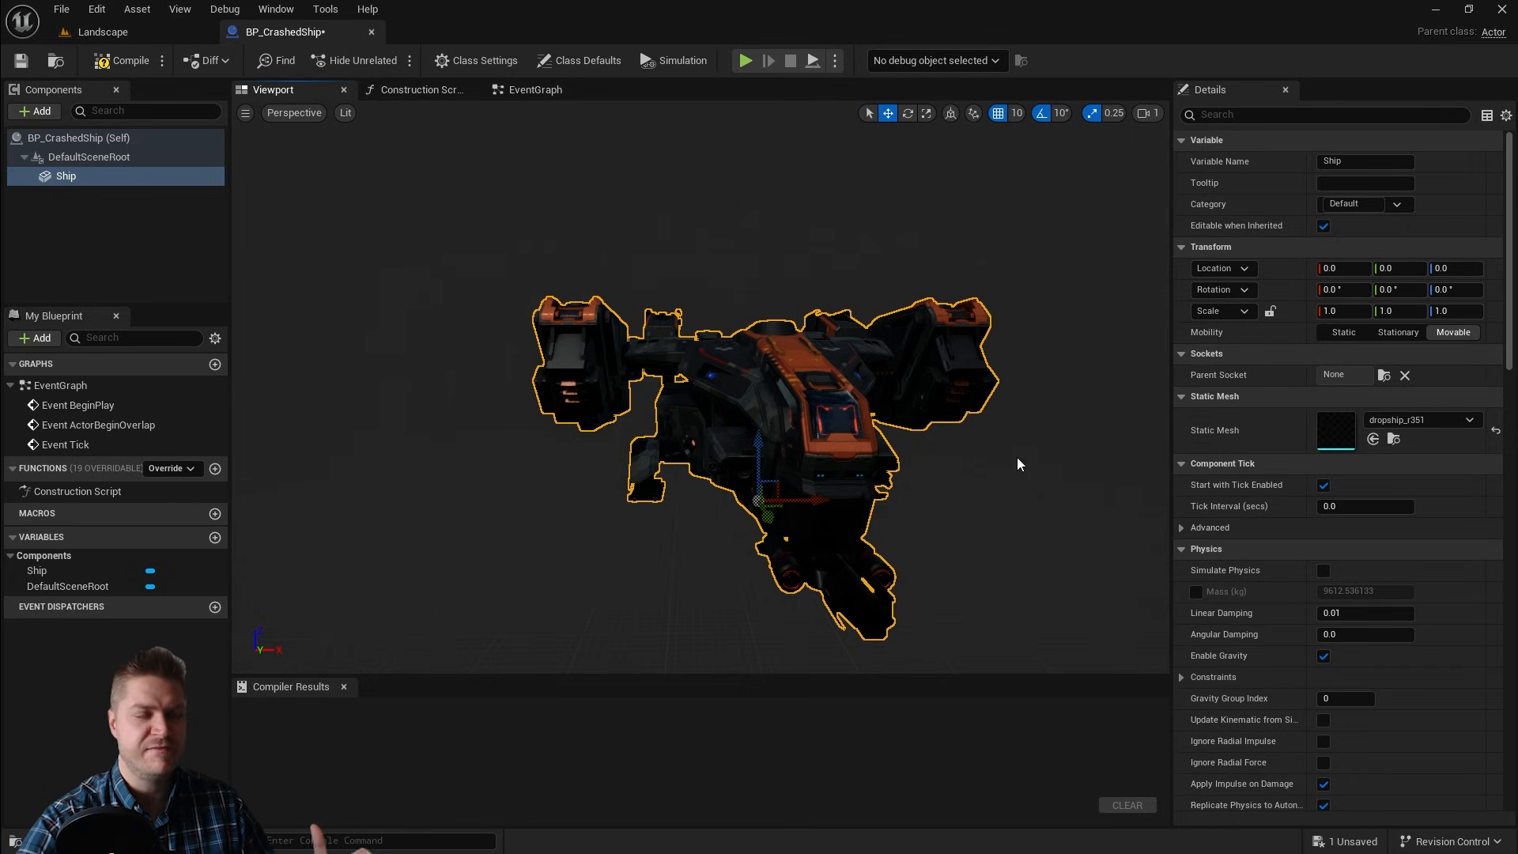
{"action": "right_click_drag", "start_coordinate": [1017, 464], "coordinate": [1028, 464]}
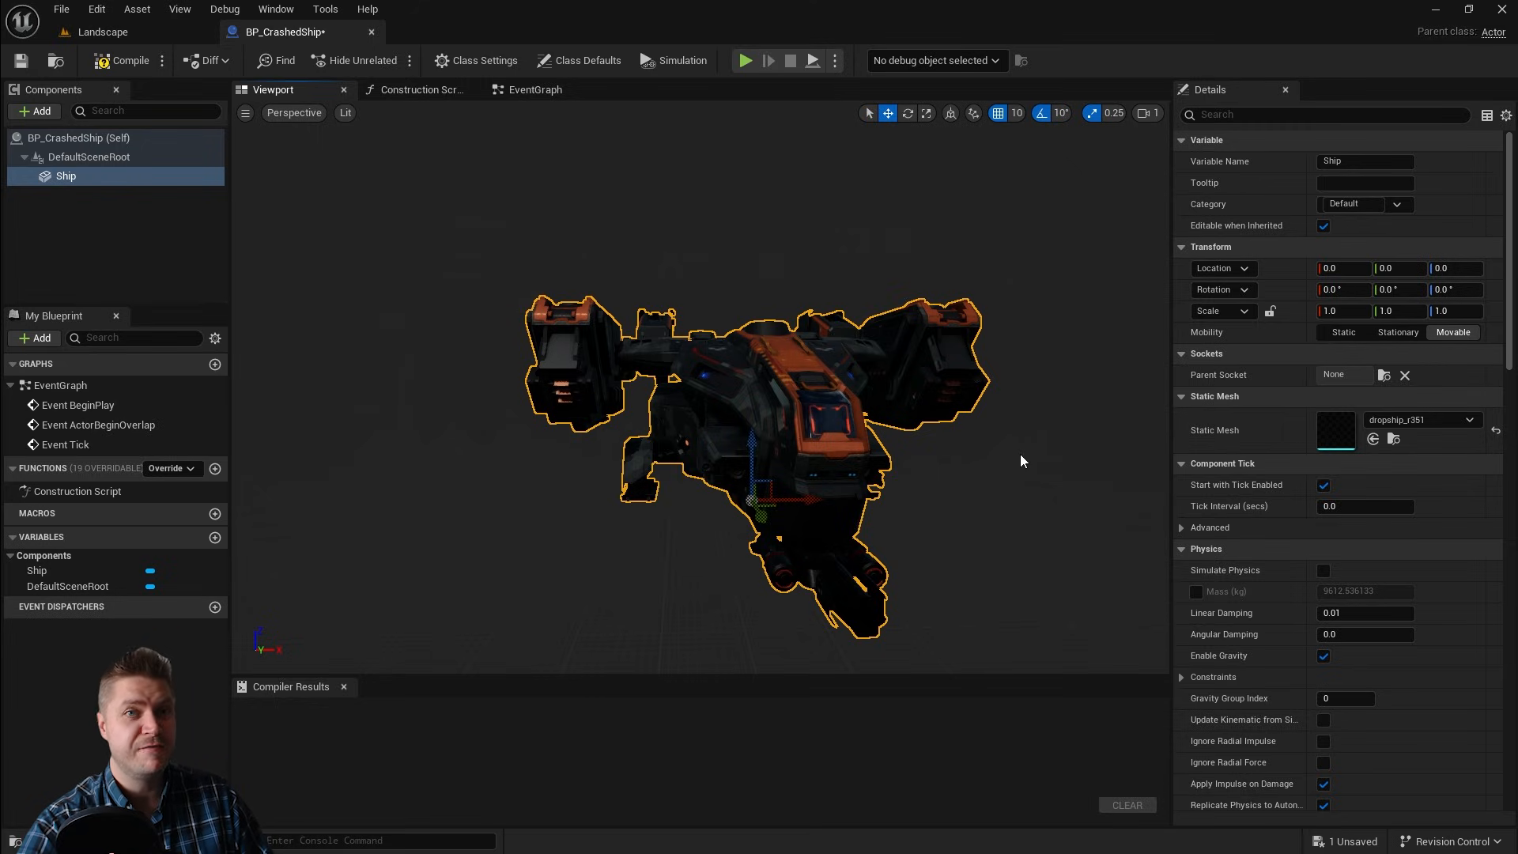
Step: Add a Cascade Particle System Component under Ship and name it Fire
{"action": "left_click", "coordinate": [41, 253]}
{"action": "left_click", "coordinate": [67, 179]}
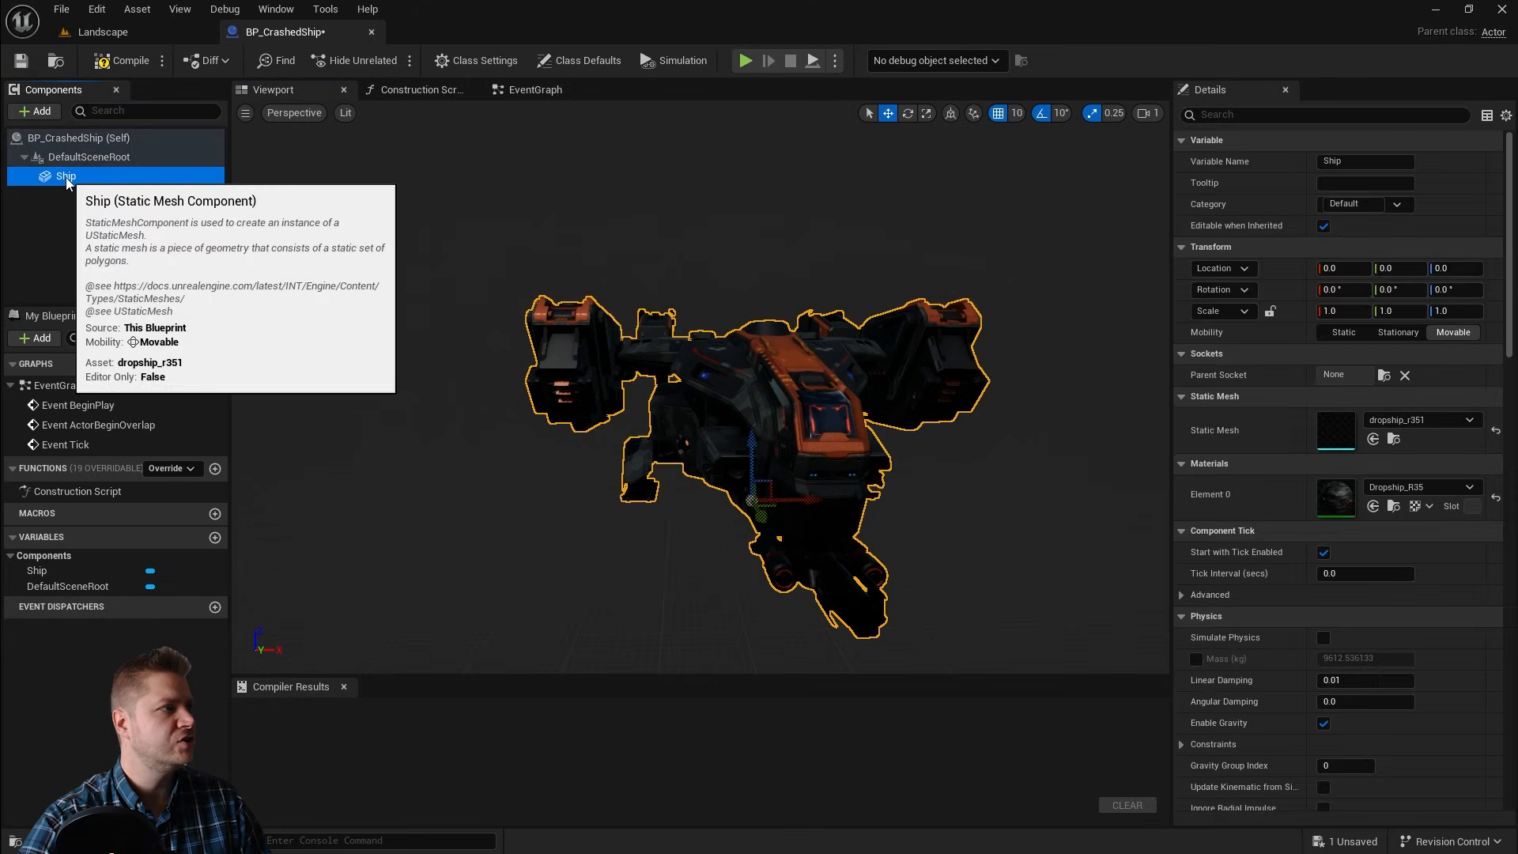
{"action": "left_click", "coordinate": [31, 109]}
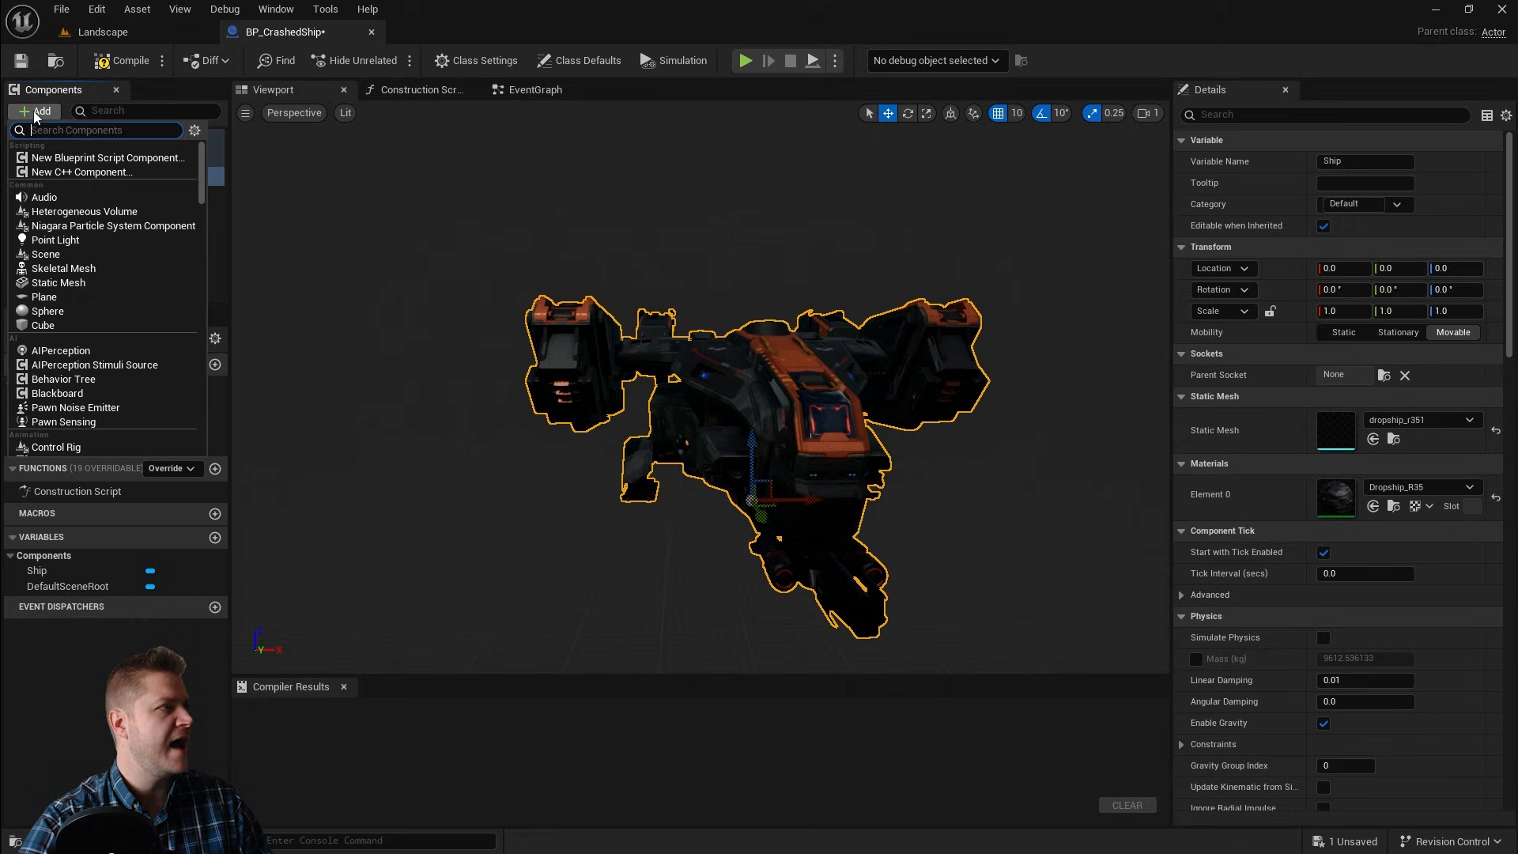
{"action": "type", "text": "cascade"}
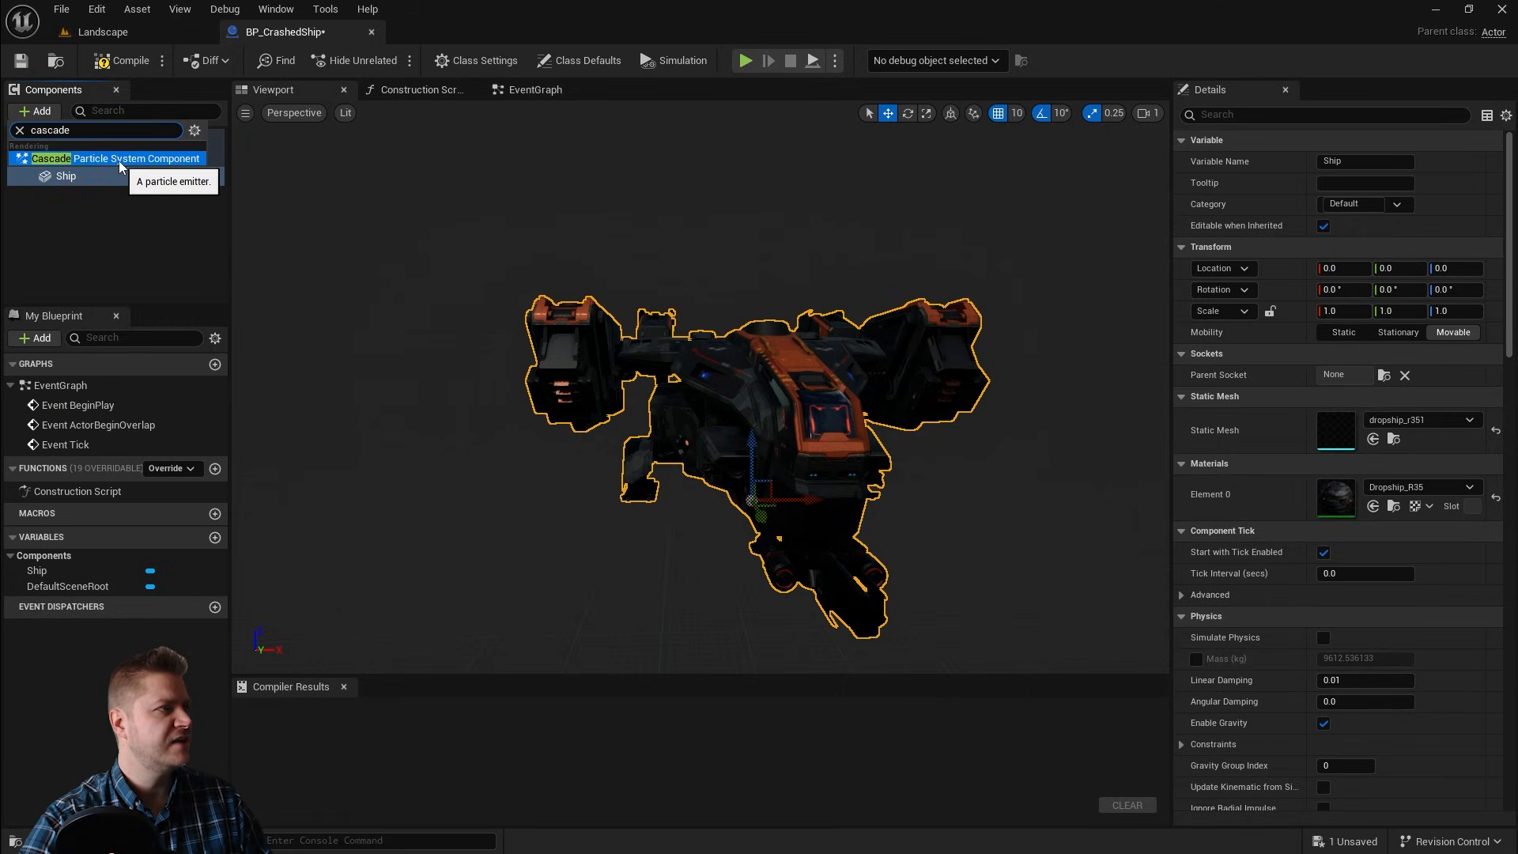
{"action": "left_click", "coordinate": [120, 160]}
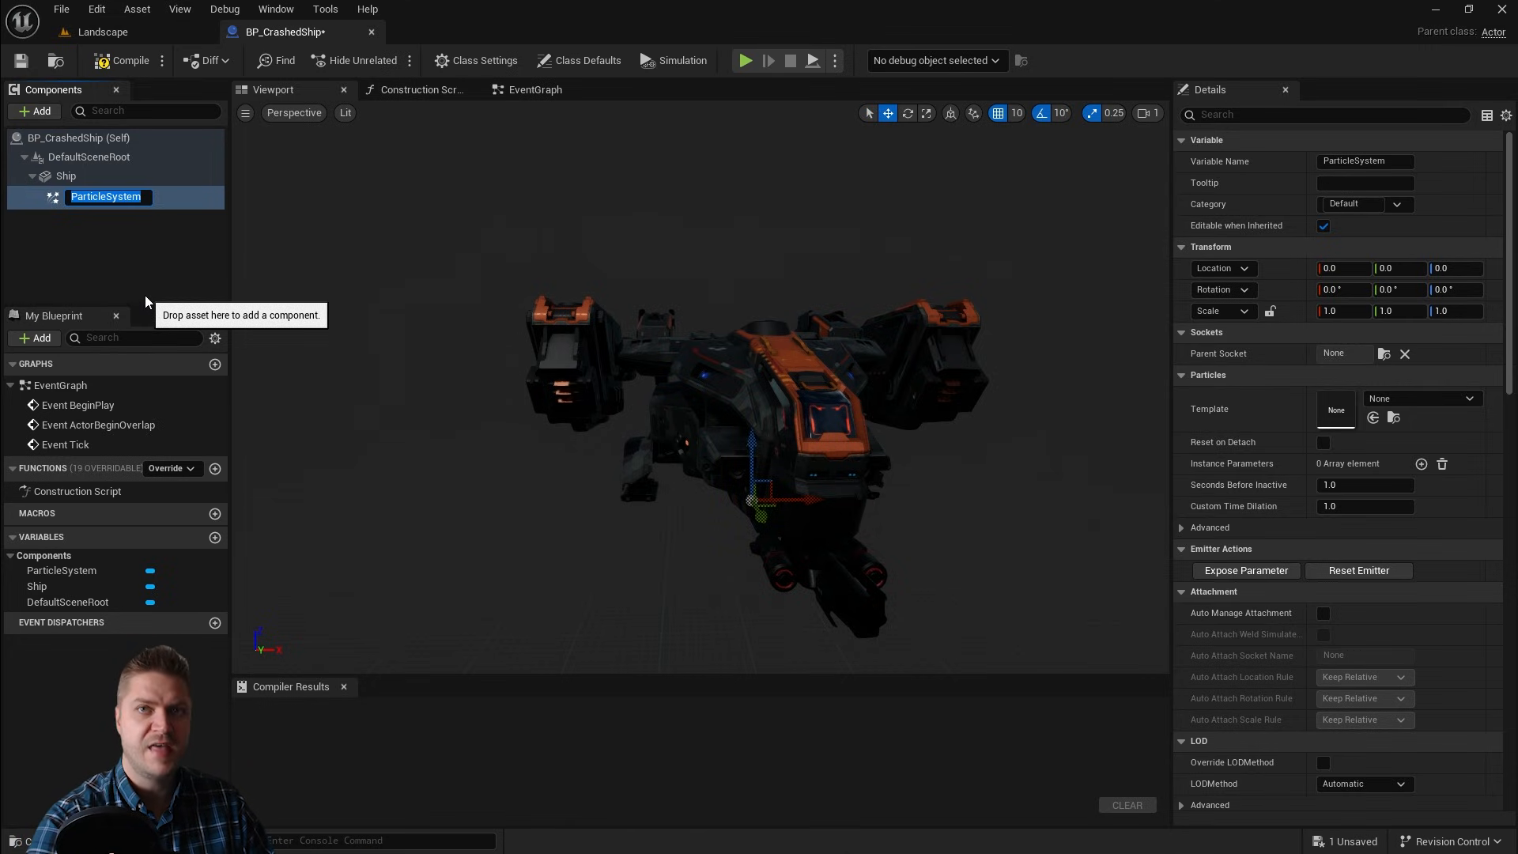
{"action": "type", "text": "Fire"}
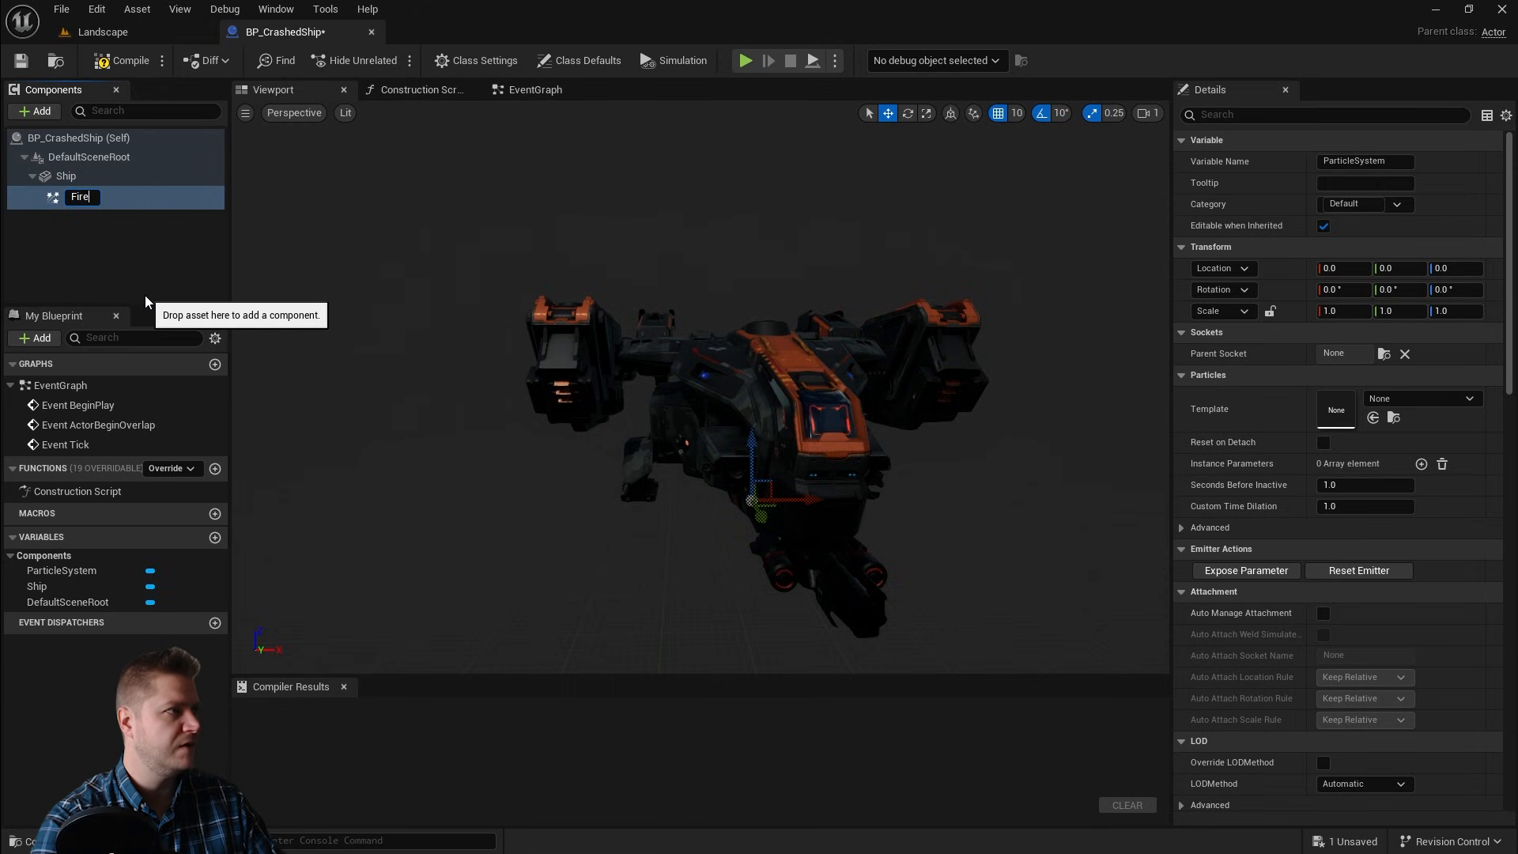
{"action": "key", "text": "Return"}
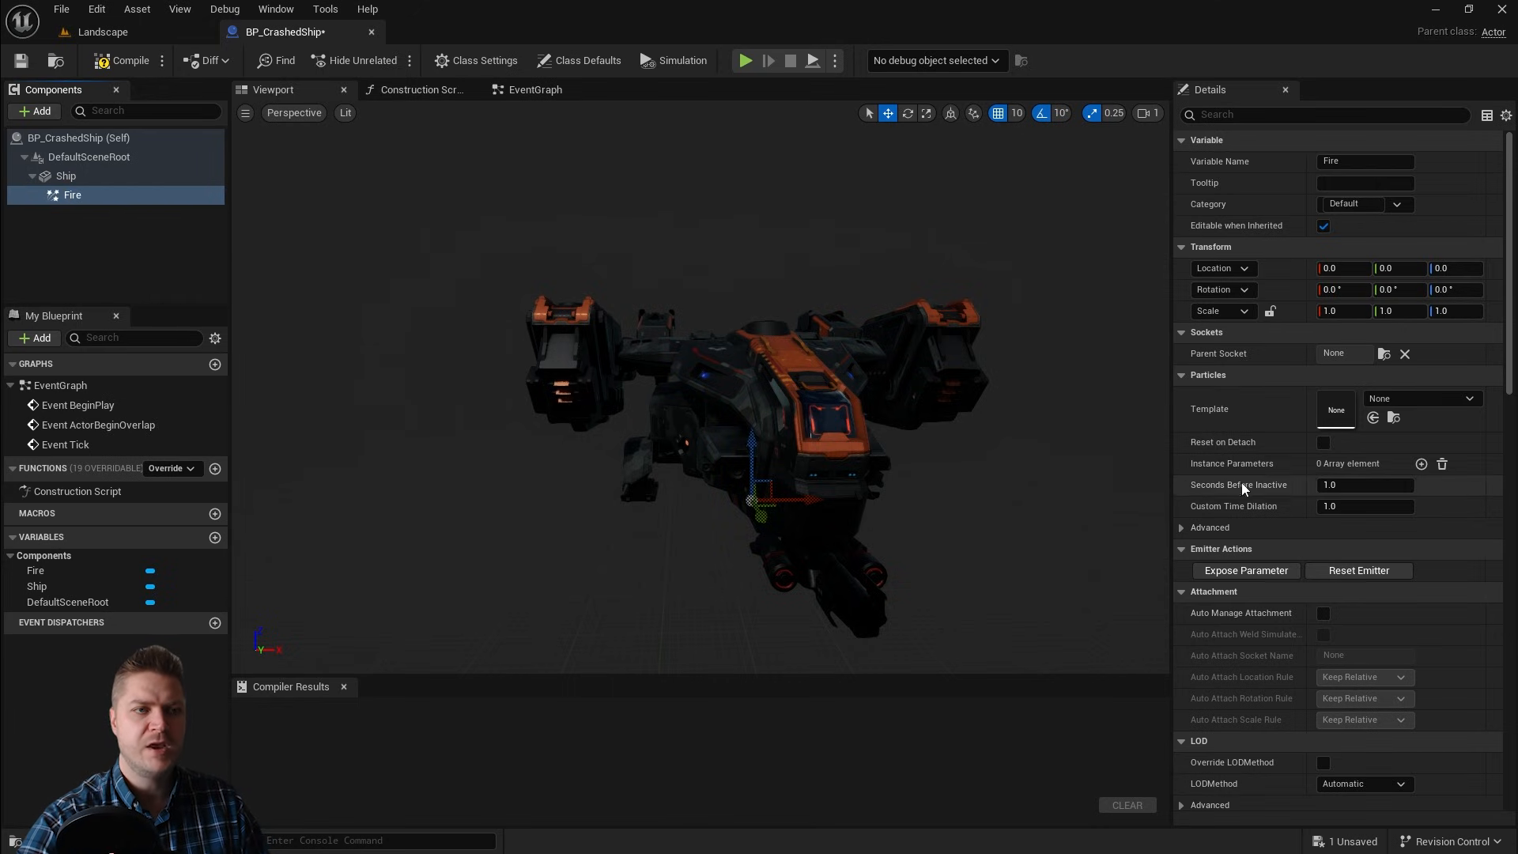
Step: Set the Fire component's template to P_Fire
{"action": "left_click", "coordinate": [1459, 399]}
{"action": "type", "text": "fire"}
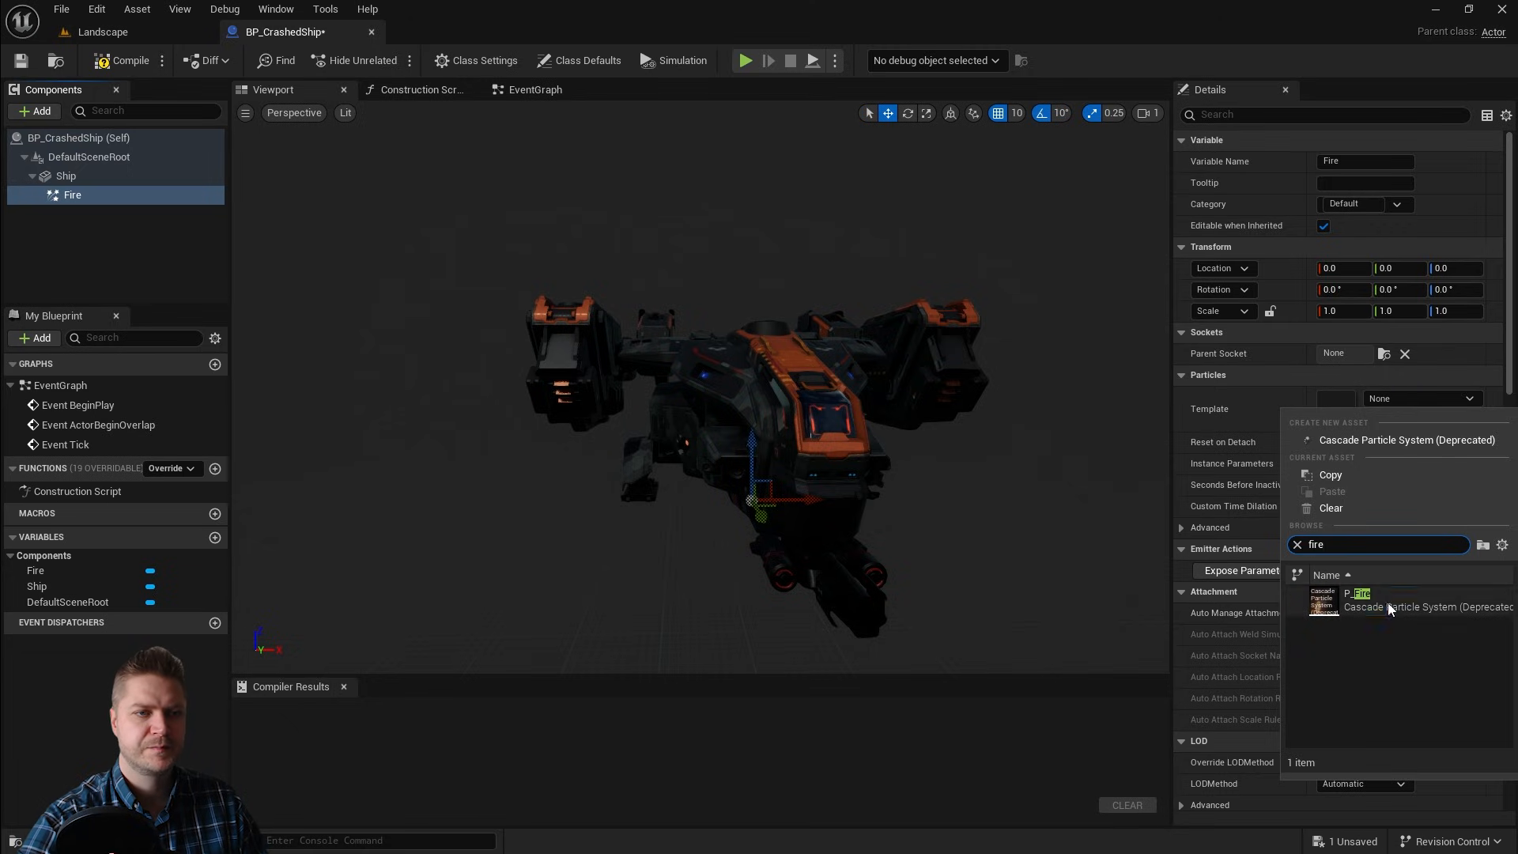
{"action": "left_click", "coordinate": [1387, 606]}
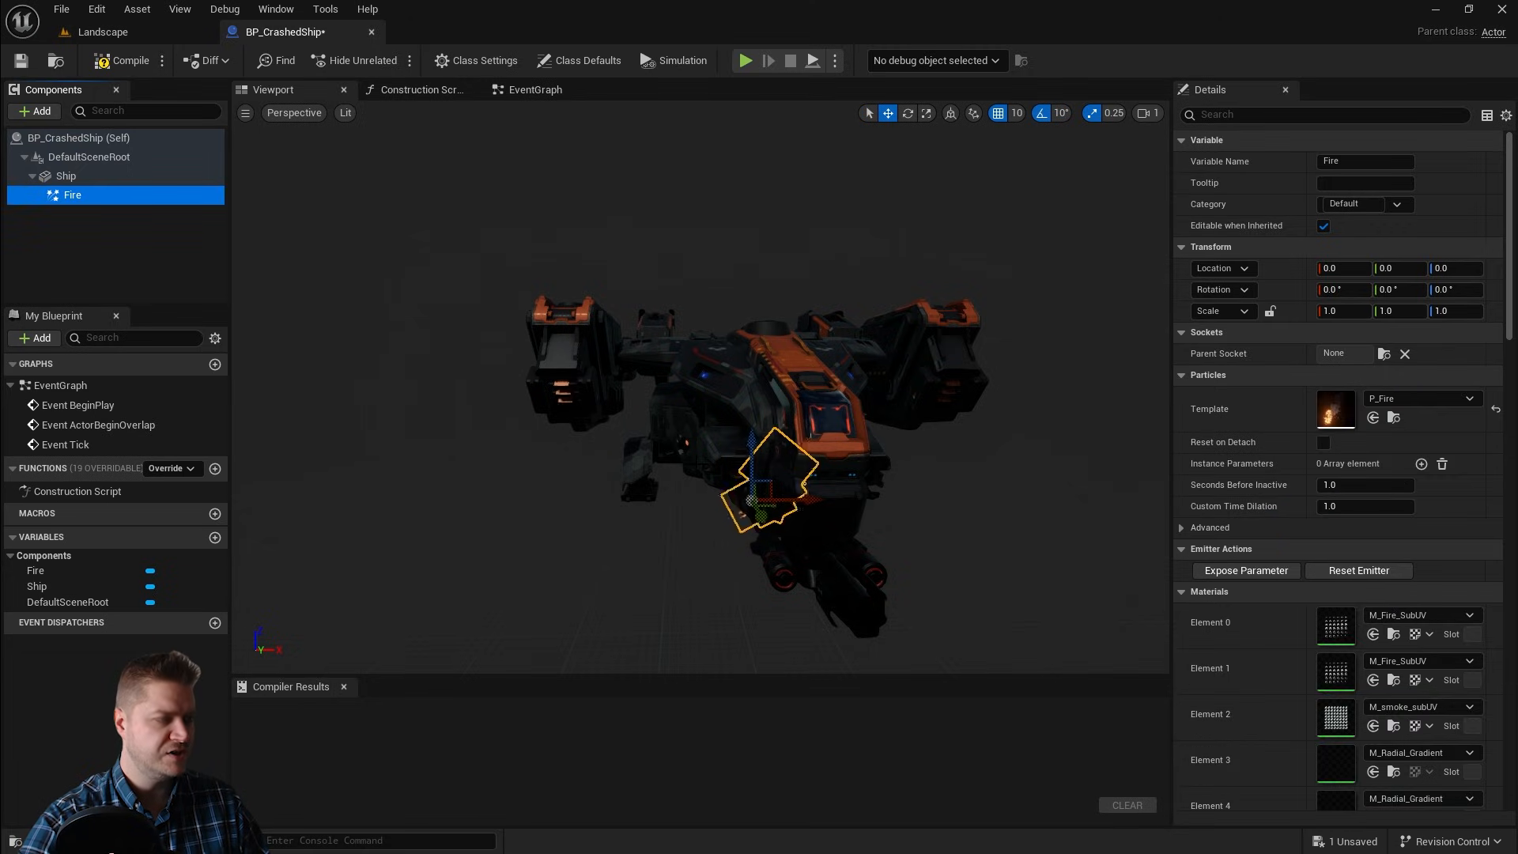
Step: Move the Fire emitter to about Y -260 and Z 100, beneath the ship's hatch
{"action": "mouse_move", "coordinate": [701, 388]}
{"action": "right_mouse_down"}
{"action": "mouse_move", "coordinate": [806, 408]}
{"action": "mouse_move", "coordinate": [715, 397]}
{"action": "right_mouse_up"}
{"action": "key", "text": "f"}
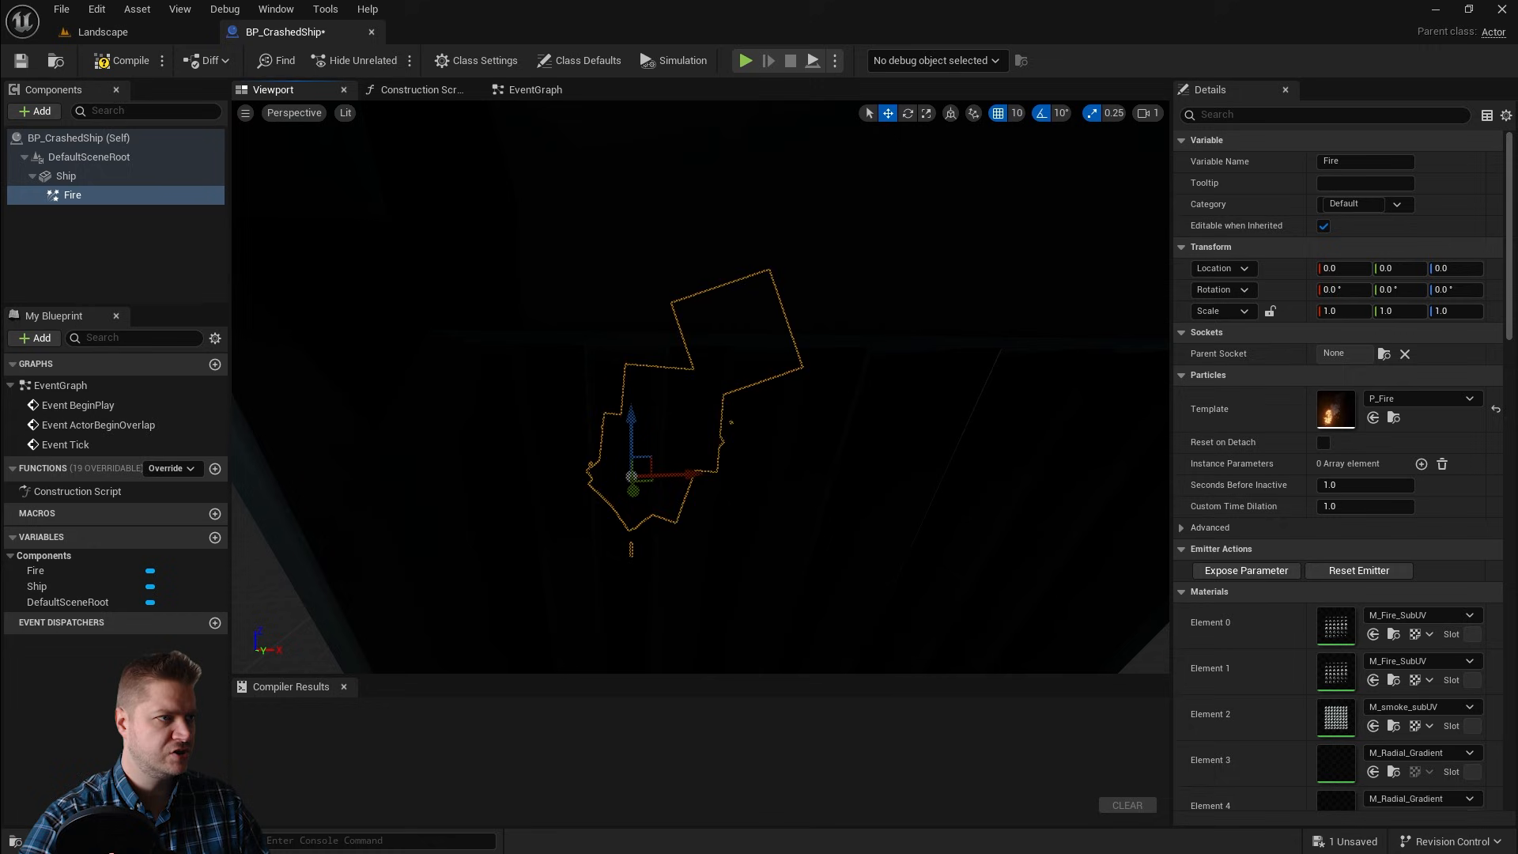
{"action": "left_click_drag", "start_coordinate": [716, 397], "coordinate": [356, 388], "text": "alt"}
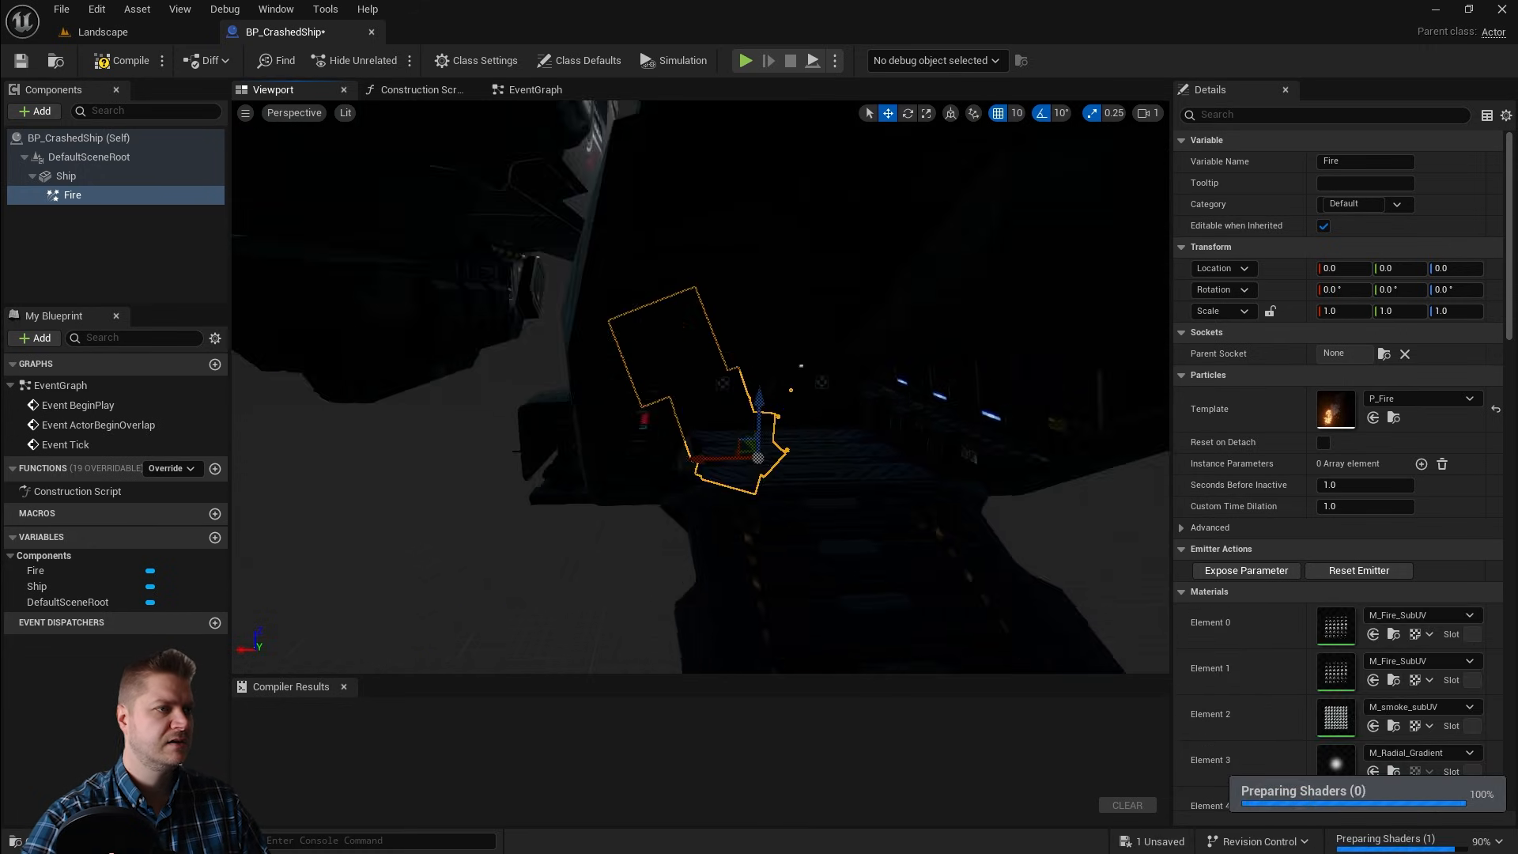
{"action": "scroll", "coordinate": [716, 397], "scroll_direction": "down", "scroll_amount": 4}
{"action": "left_click_drag", "start_coordinate": [746, 374], "coordinate": [840, 405]}
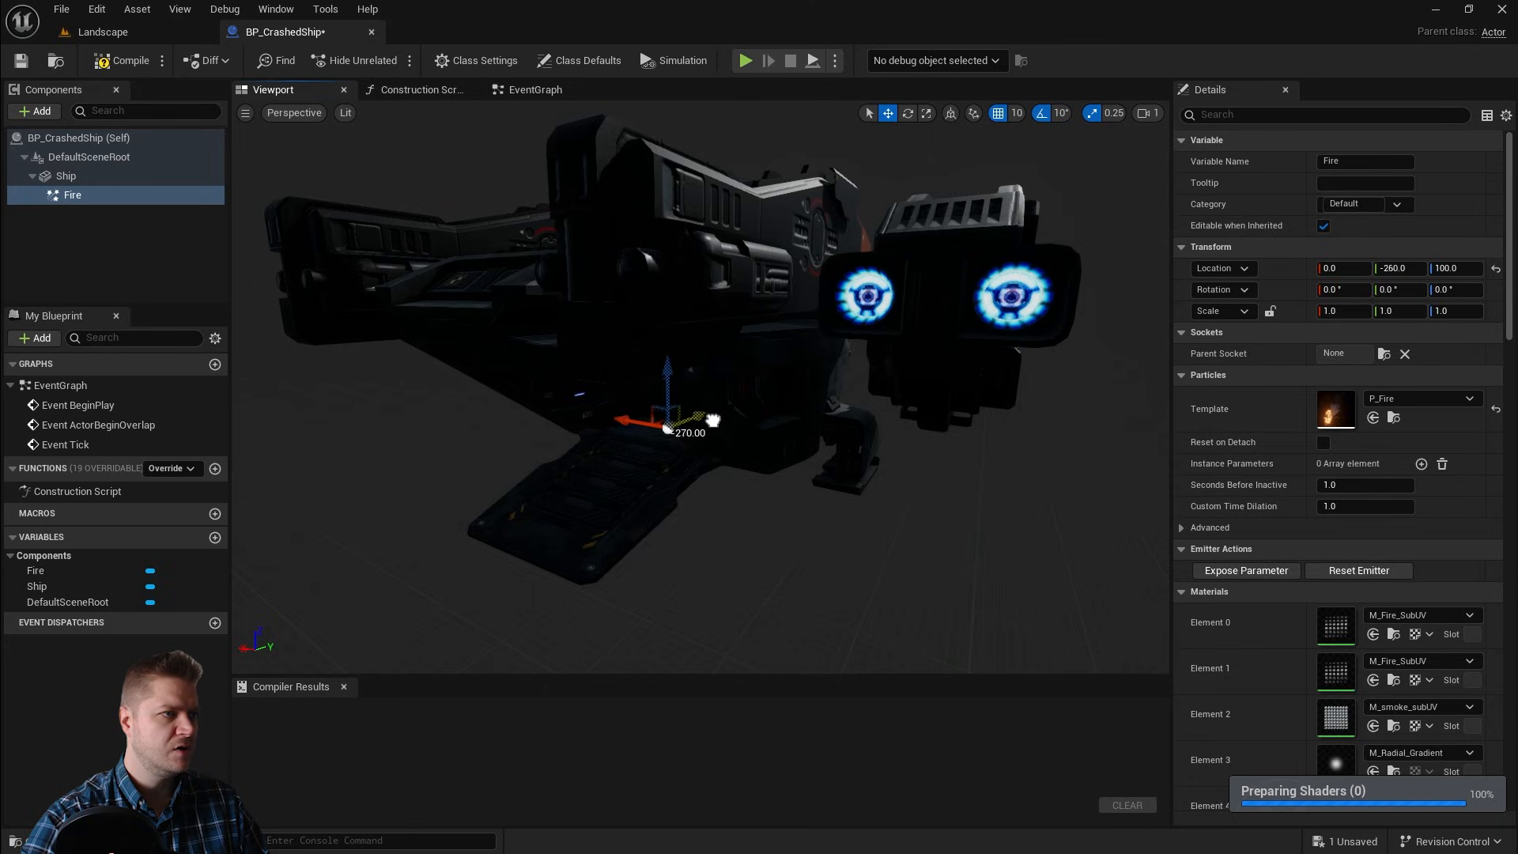
{"action": "left_click_drag", "start_coordinate": [672, 380], "coordinate": [779, 381], "text": "alt"}
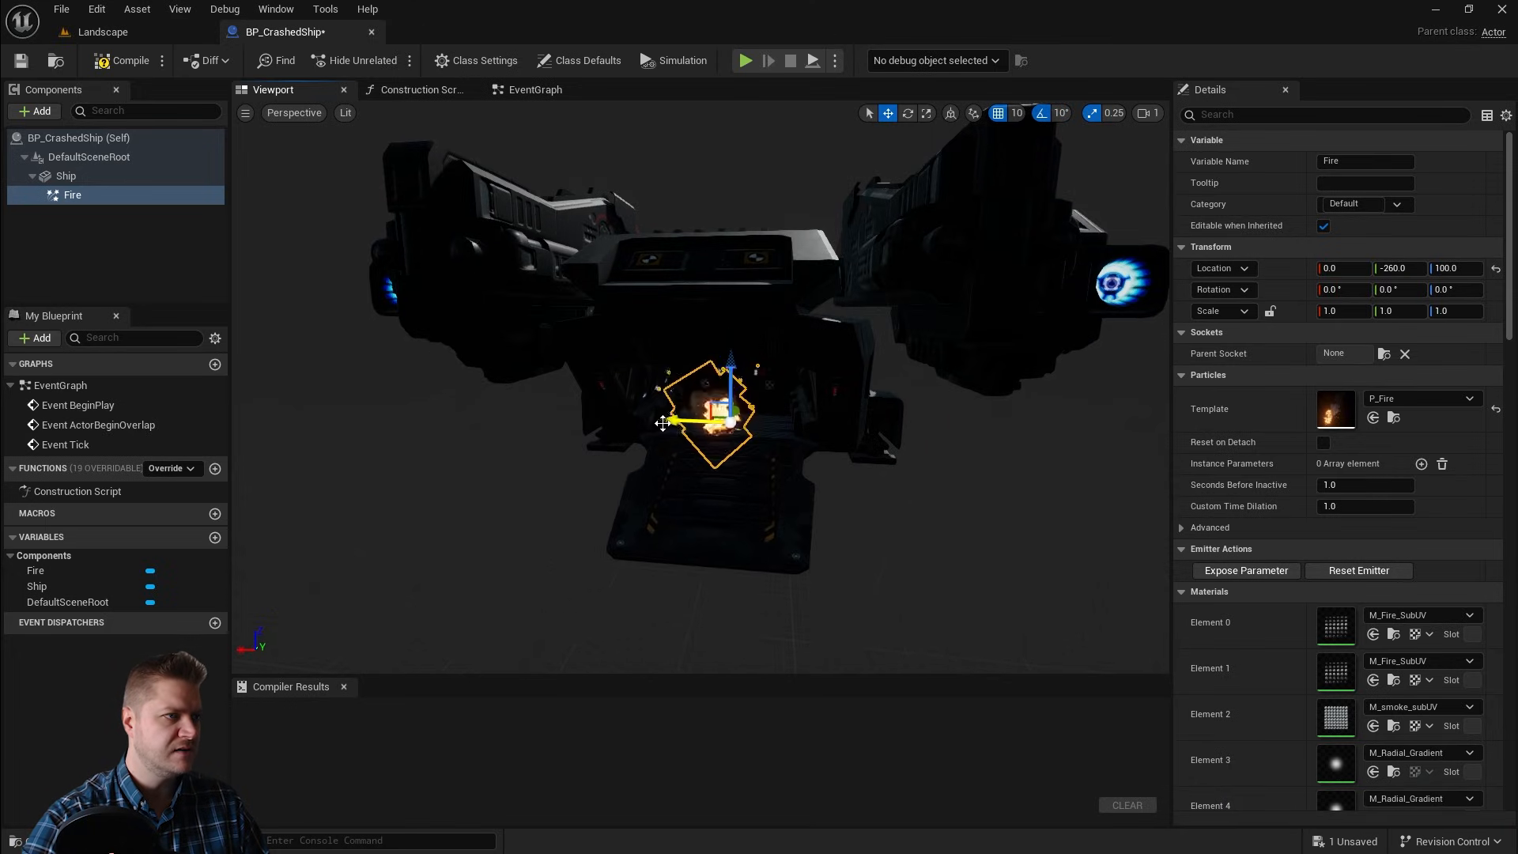
Step: Shift the Fire emitter slightly forward to about X -20 beneath the hatch
{"action": "left_click_drag", "start_coordinate": [663, 423], "coordinate": [700, 389]}
{"action": "left_click_drag", "start_coordinate": [641, 465], "coordinate": [672, 464], "text": "alt"}
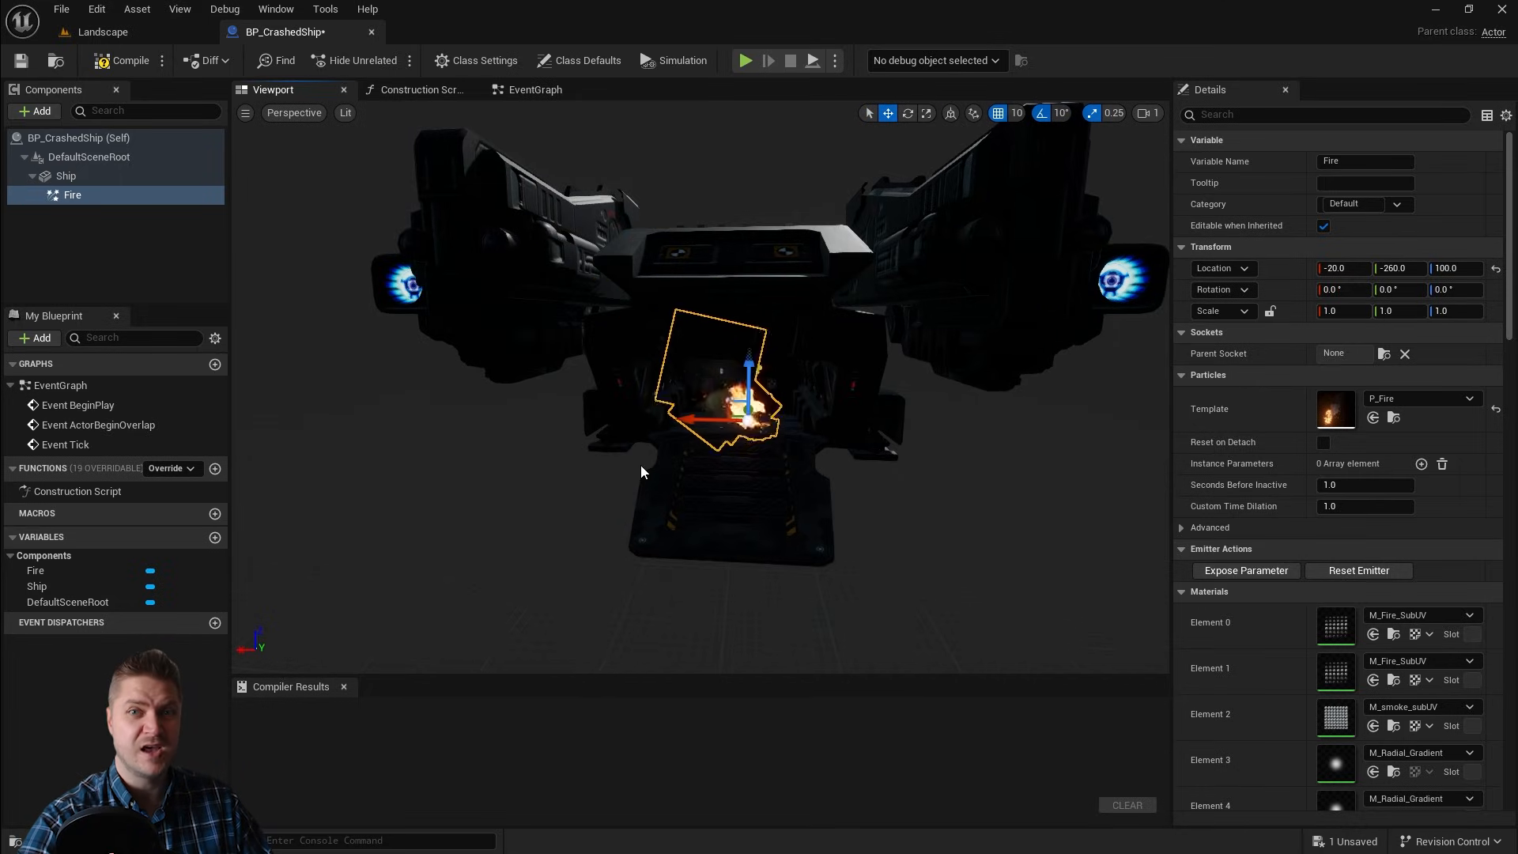
{"action": "left_click", "coordinate": [73, 195]}
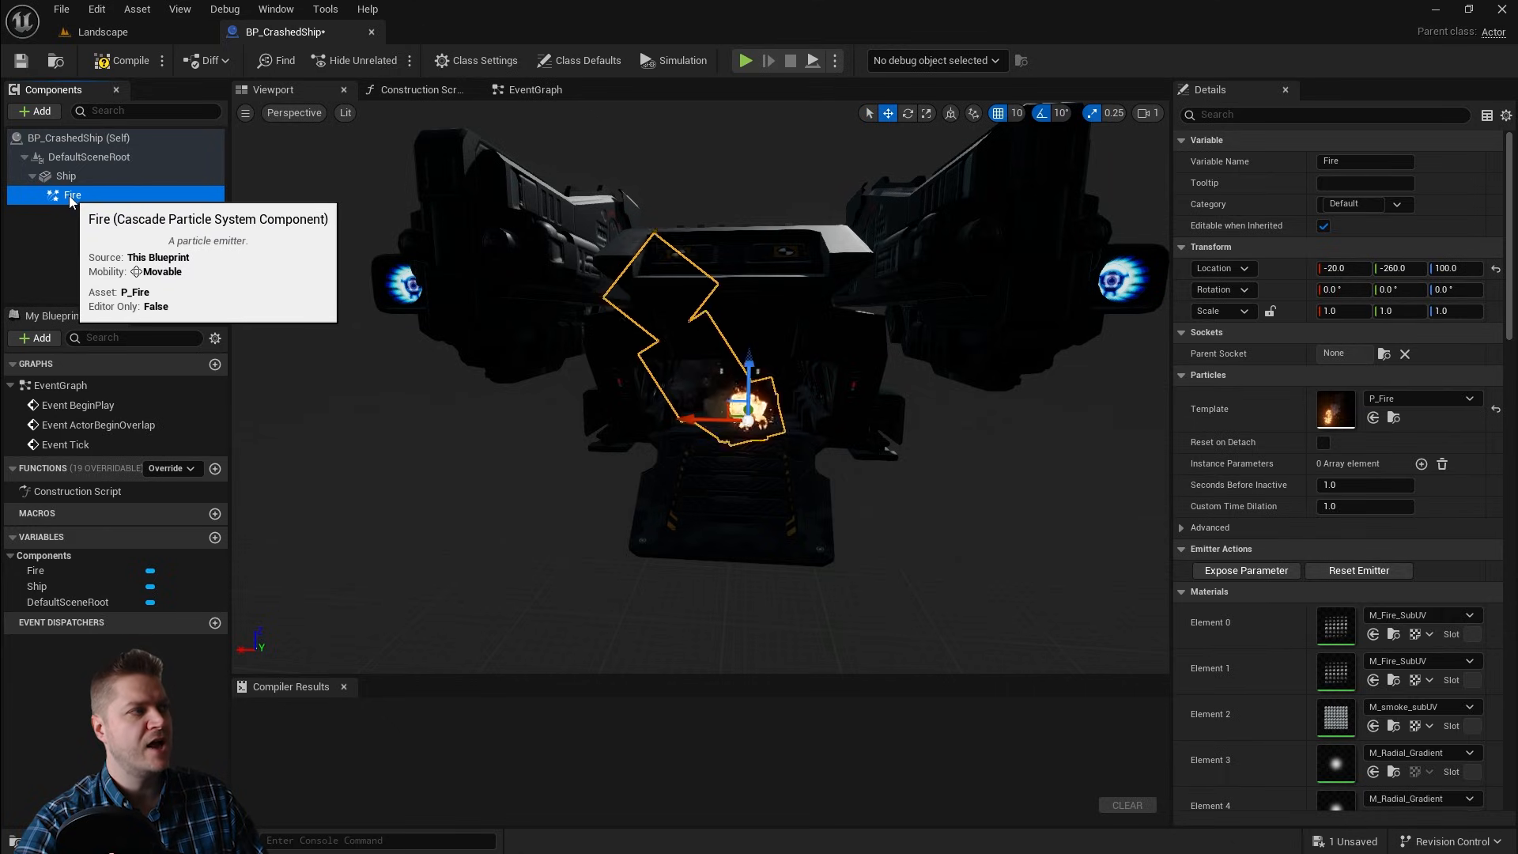
{"action": "left_click", "coordinate": [32, 176]}
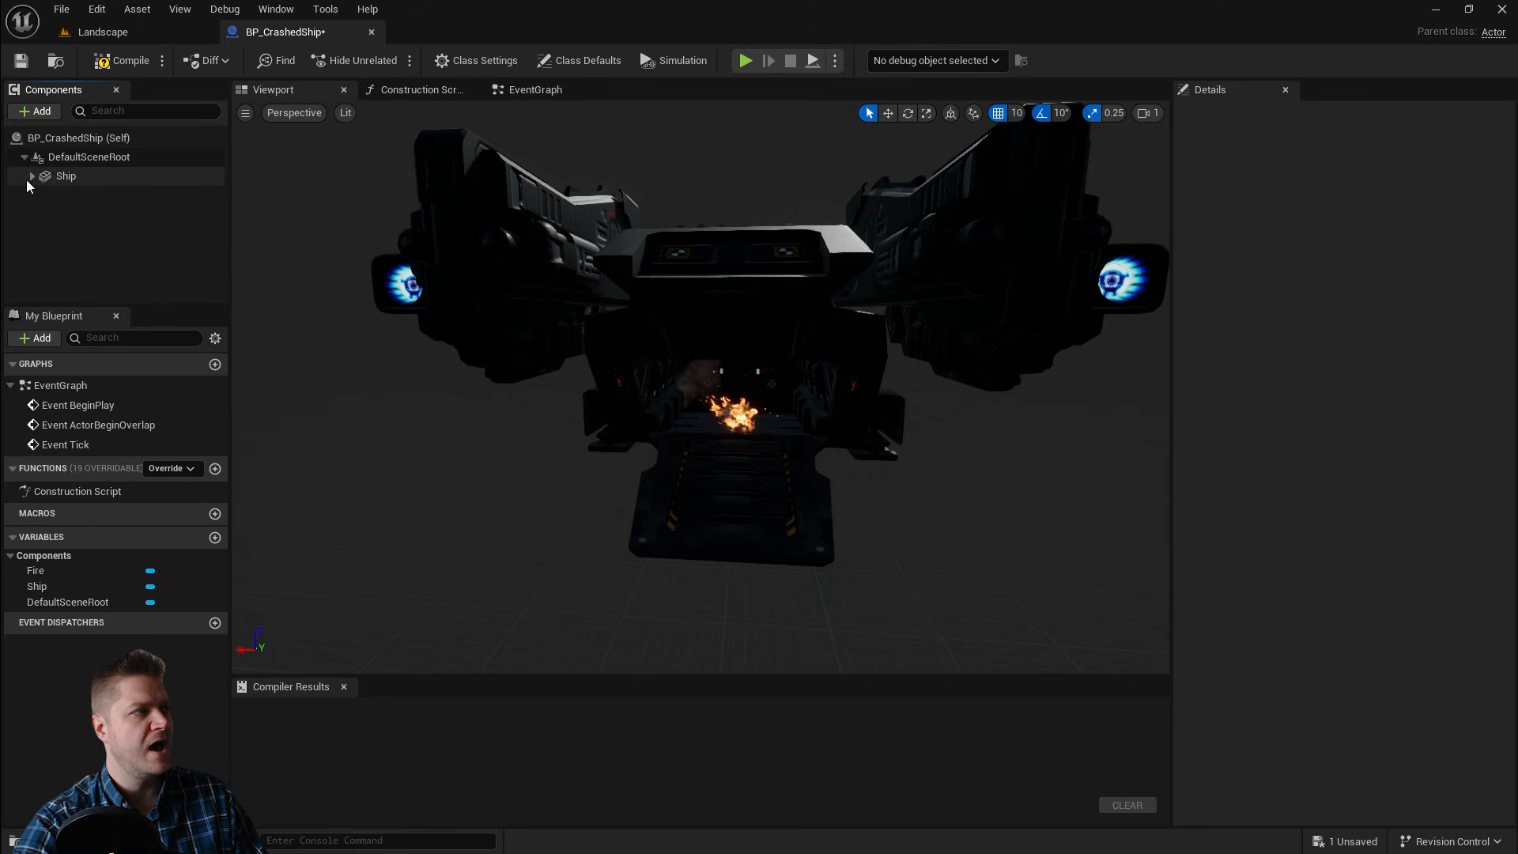
{"action": "left_click", "coordinate": [33, 176]}
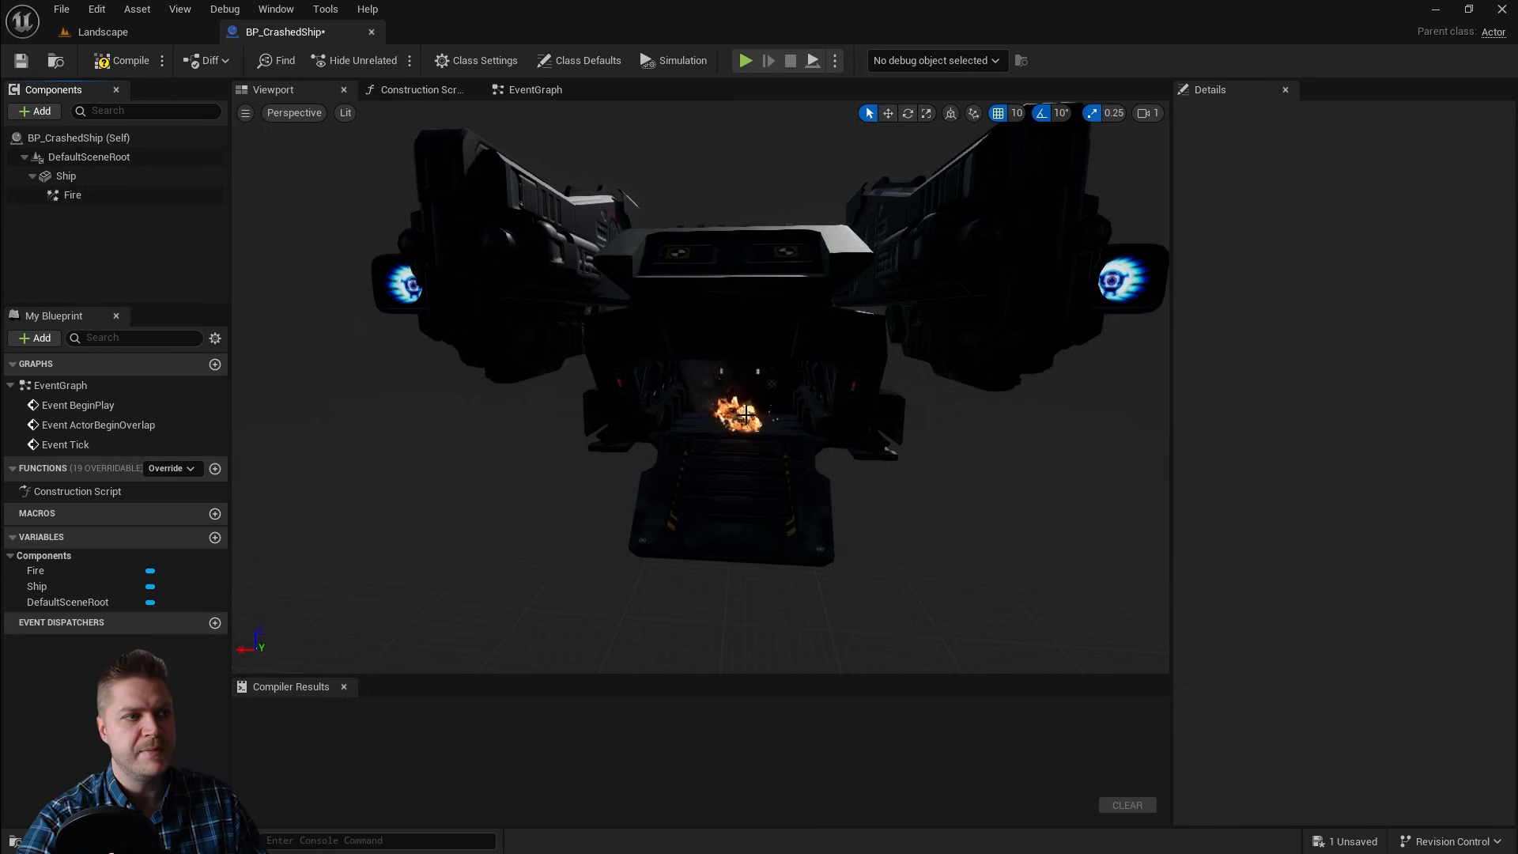
{"action": "left_click", "coordinate": [94, 179]}
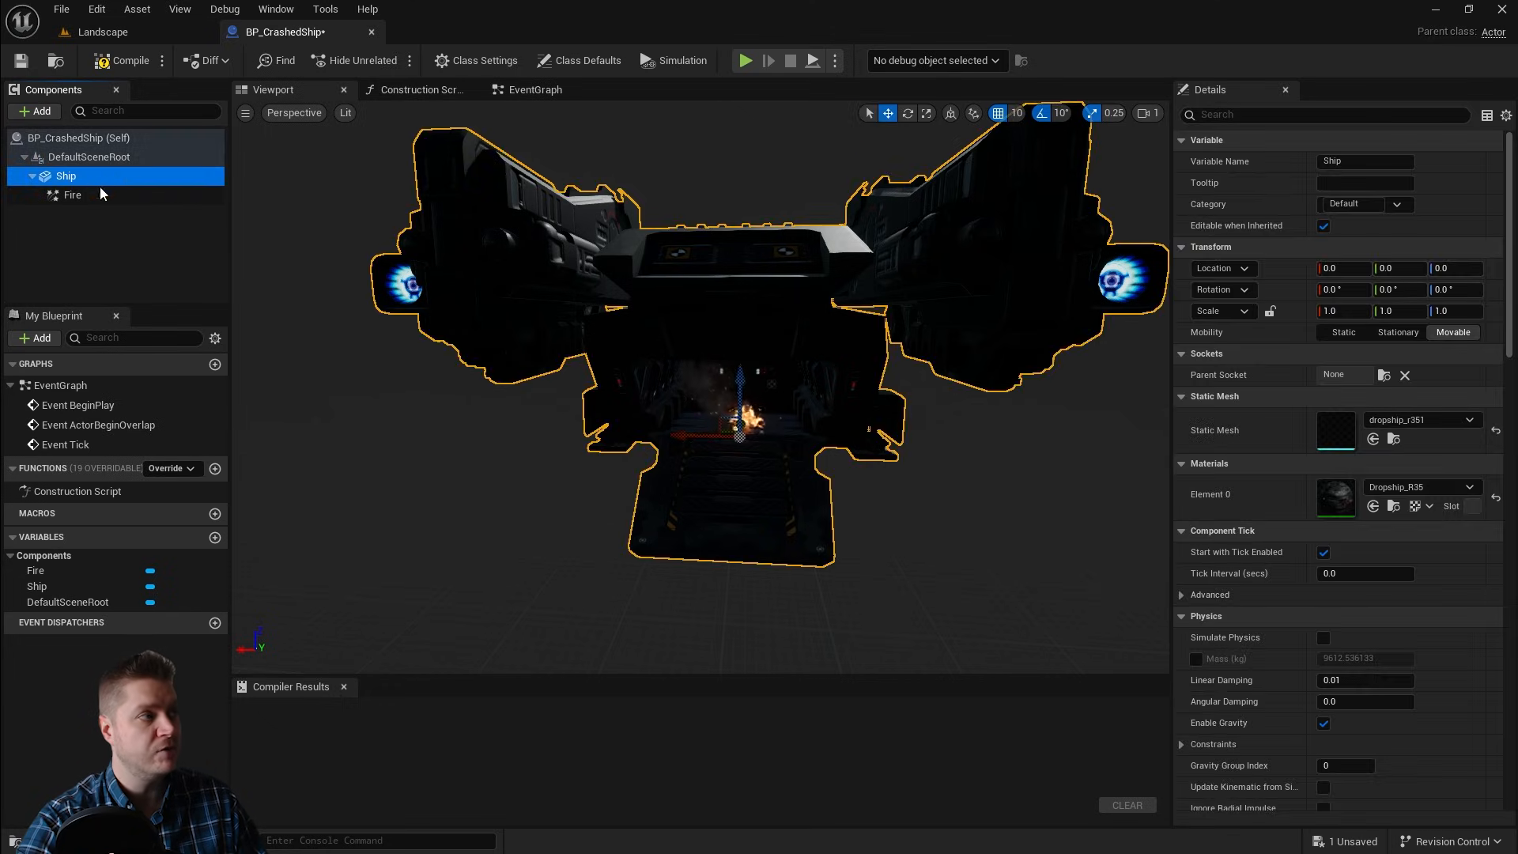
{"action": "left_click", "coordinate": [83, 196]}
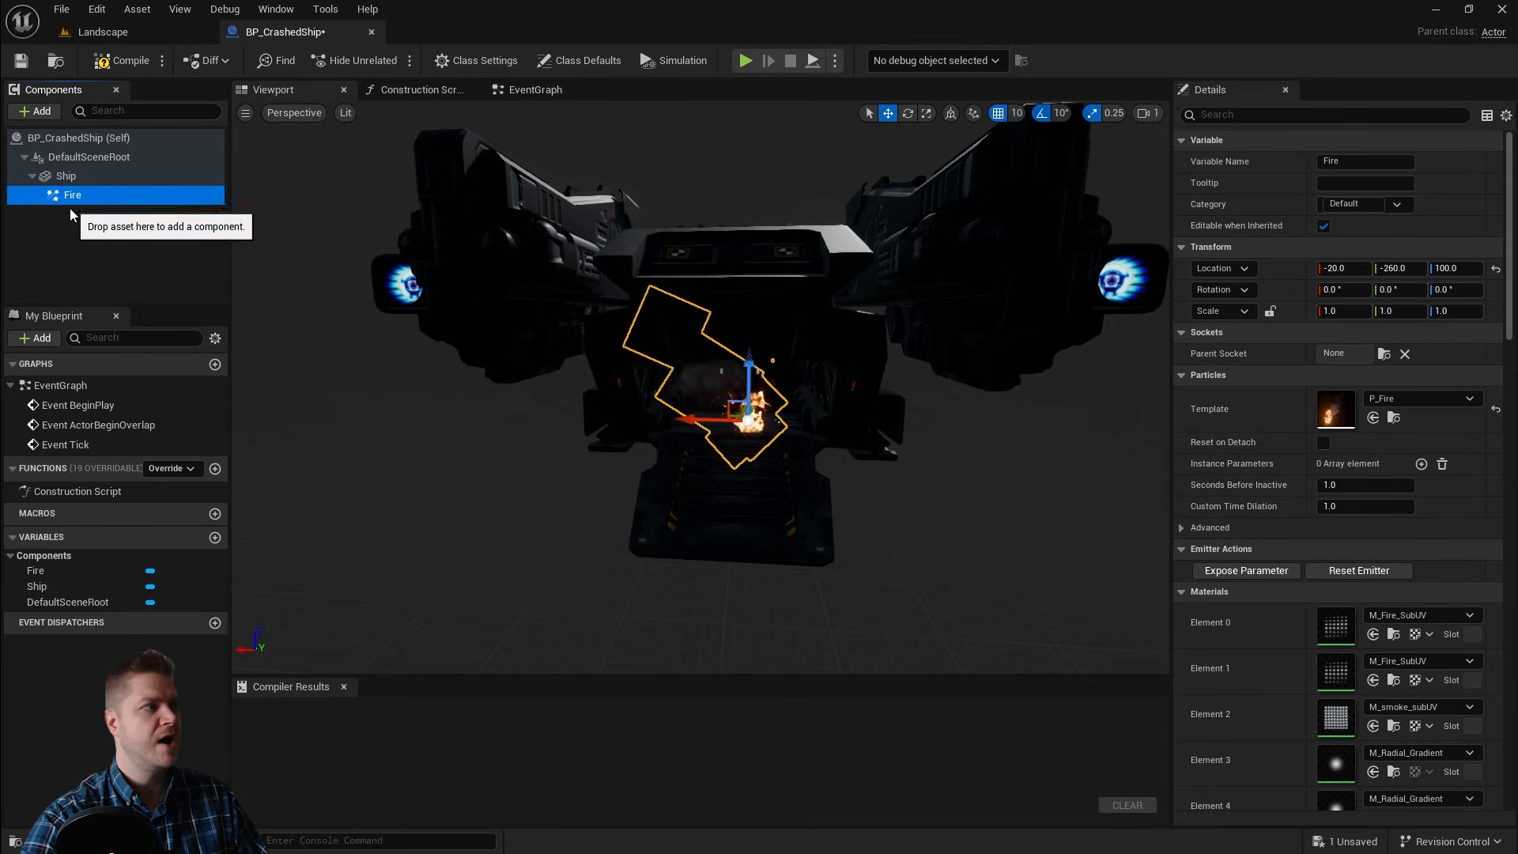
{"action": "left_click", "coordinate": [36, 179]}
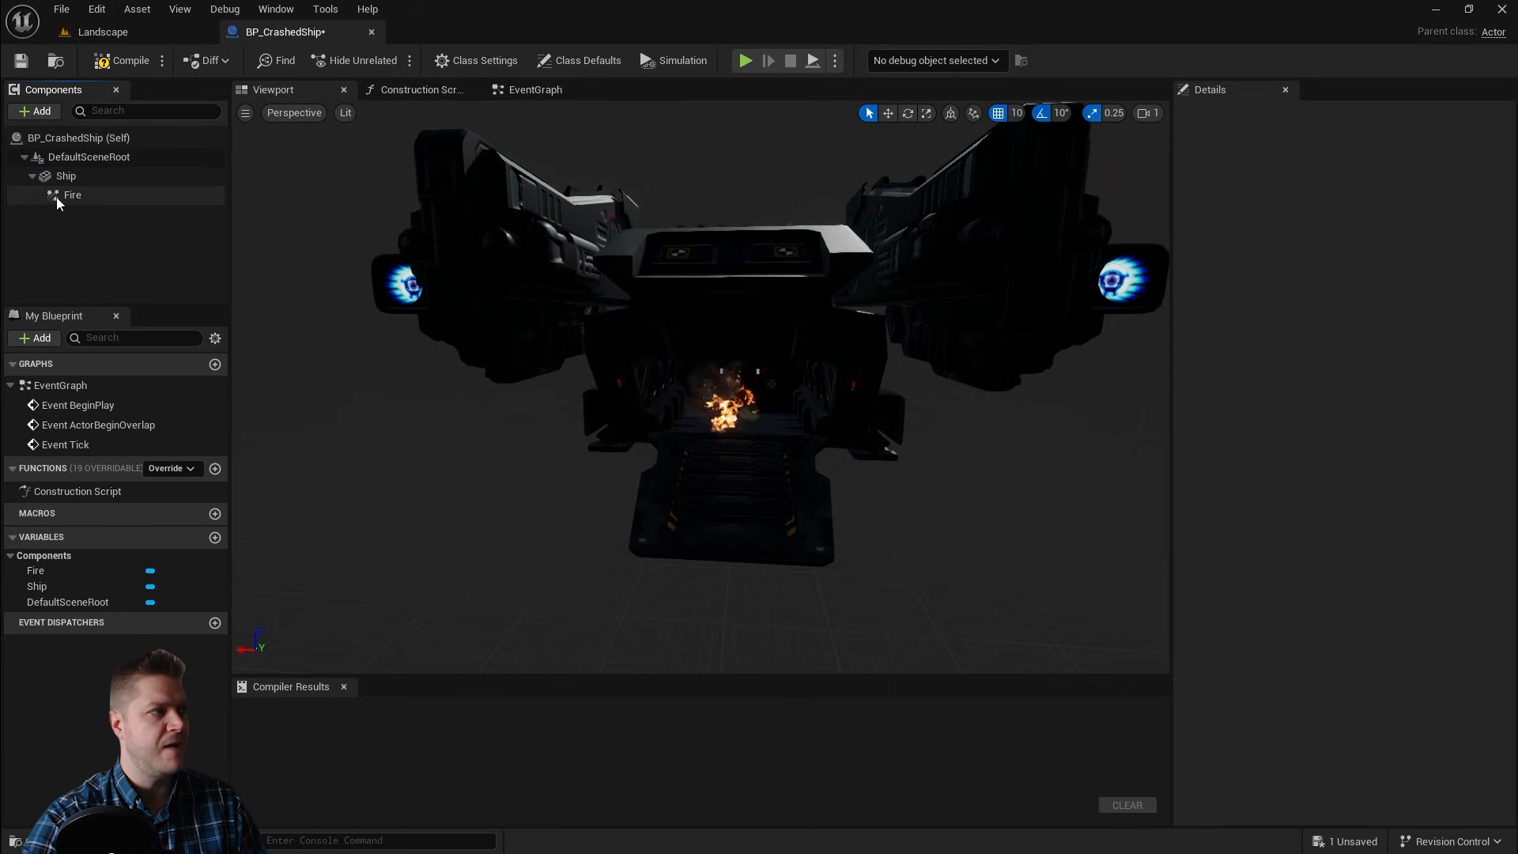
Step: Duplicate the Fire component, keeping the copy named Fire1
{"action": "left_click", "coordinate": [55, 197]}
{"action": "right_click", "coordinate": [60, 197]}
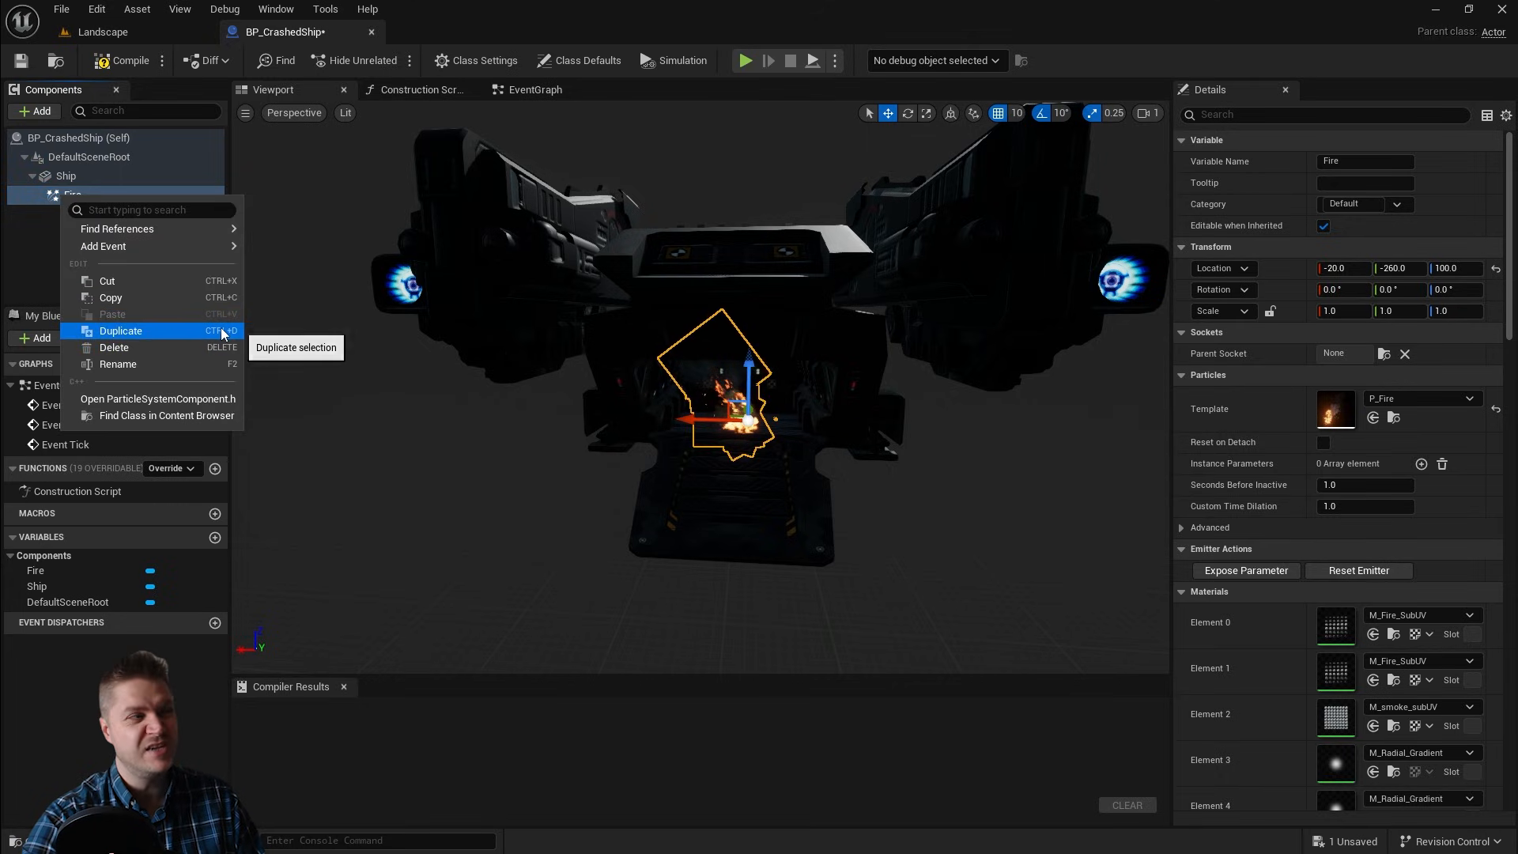
{"action": "left_click", "coordinate": [211, 332]}
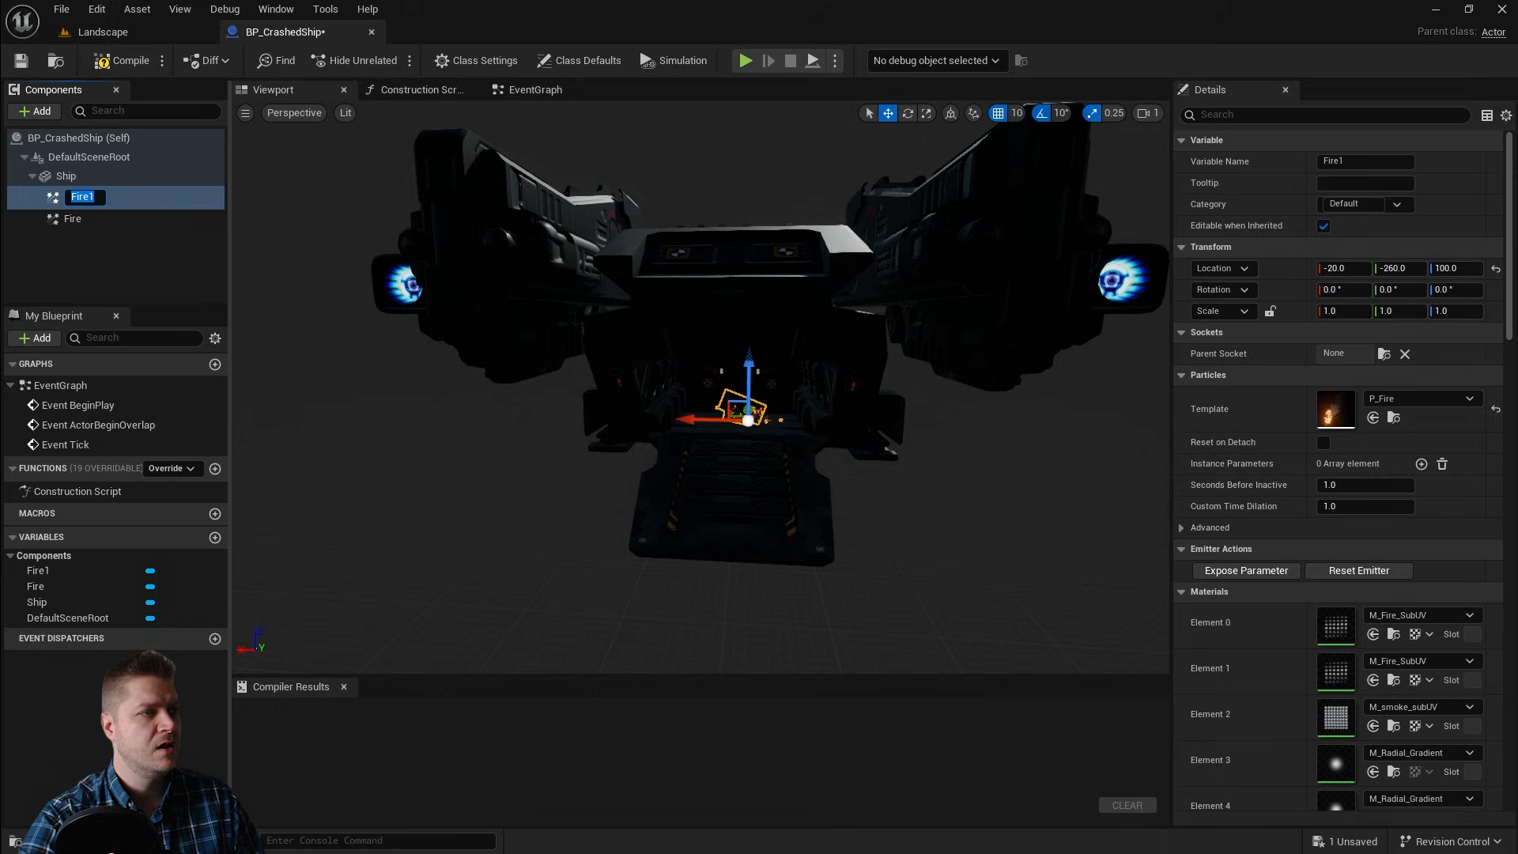
{"action": "key", "text": "Return"}
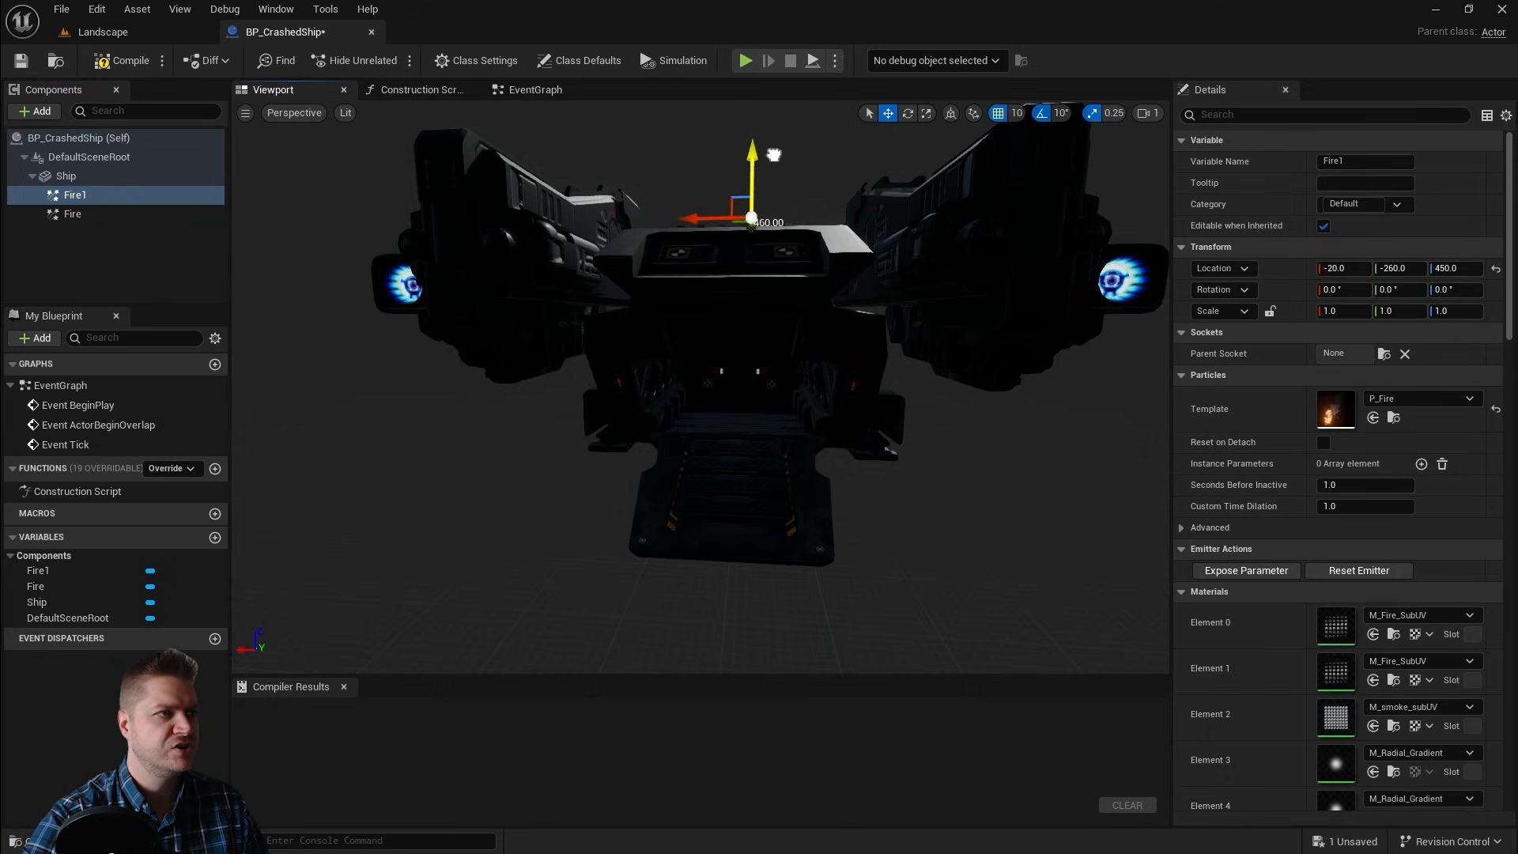
Step: Move Fire1 up onto the ship's side engine pod, to about X 450, Y -430, Z 430
{"action": "left_click_drag", "start_coordinate": [825, 230], "coordinate": [818, 348], "text": "alt"}
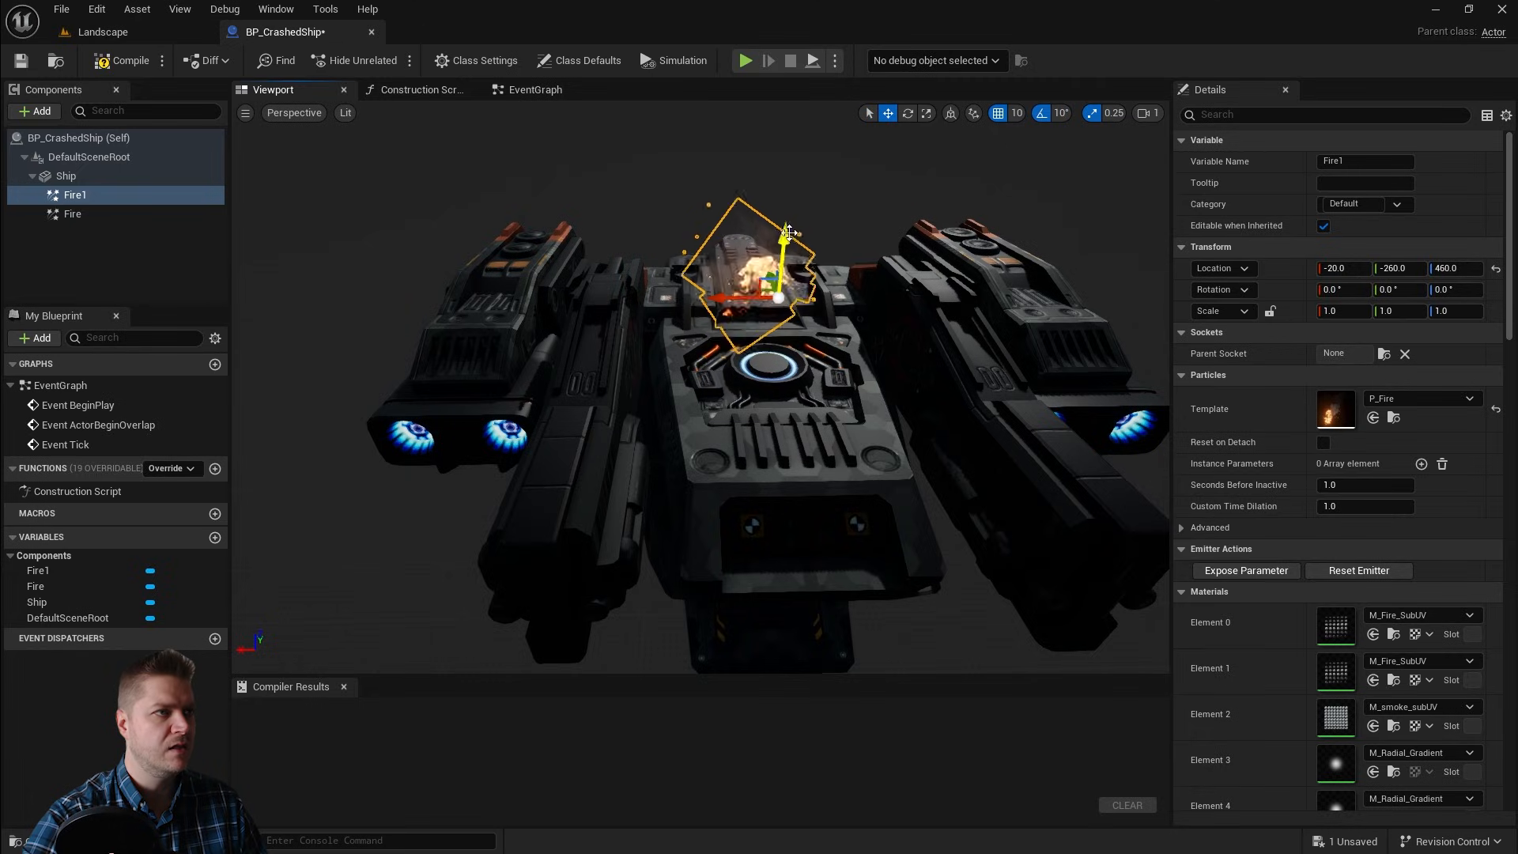
{"action": "left_click_drag", "start_coordinate": [787, 240], "coordinate": [784, 259]}
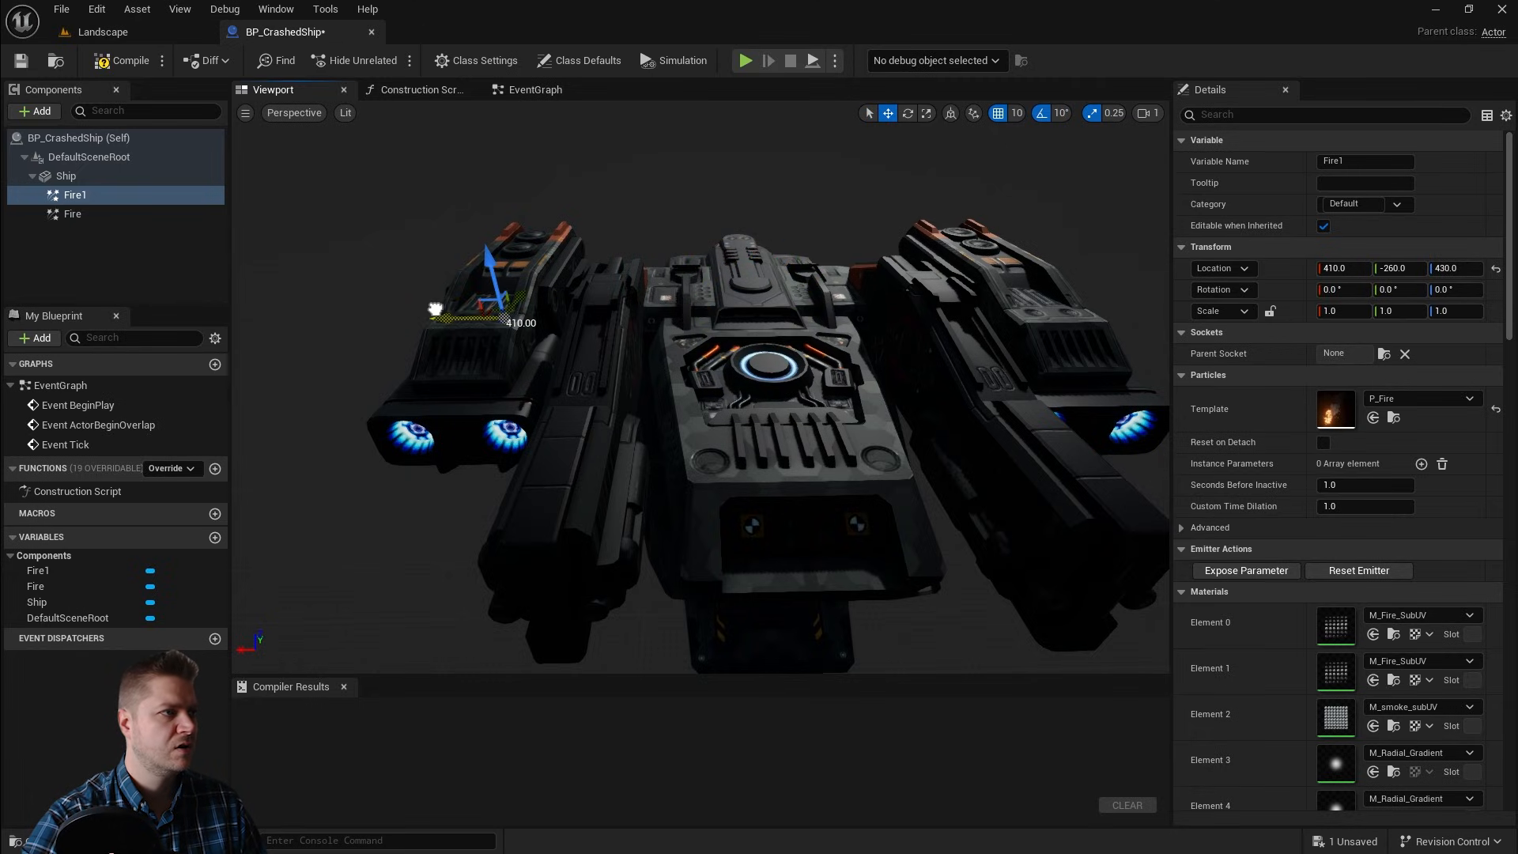
{"action": "left_click_drag", "start_coordinate": [410, 348], "coordinate": [573, 350], "text": "alt"}
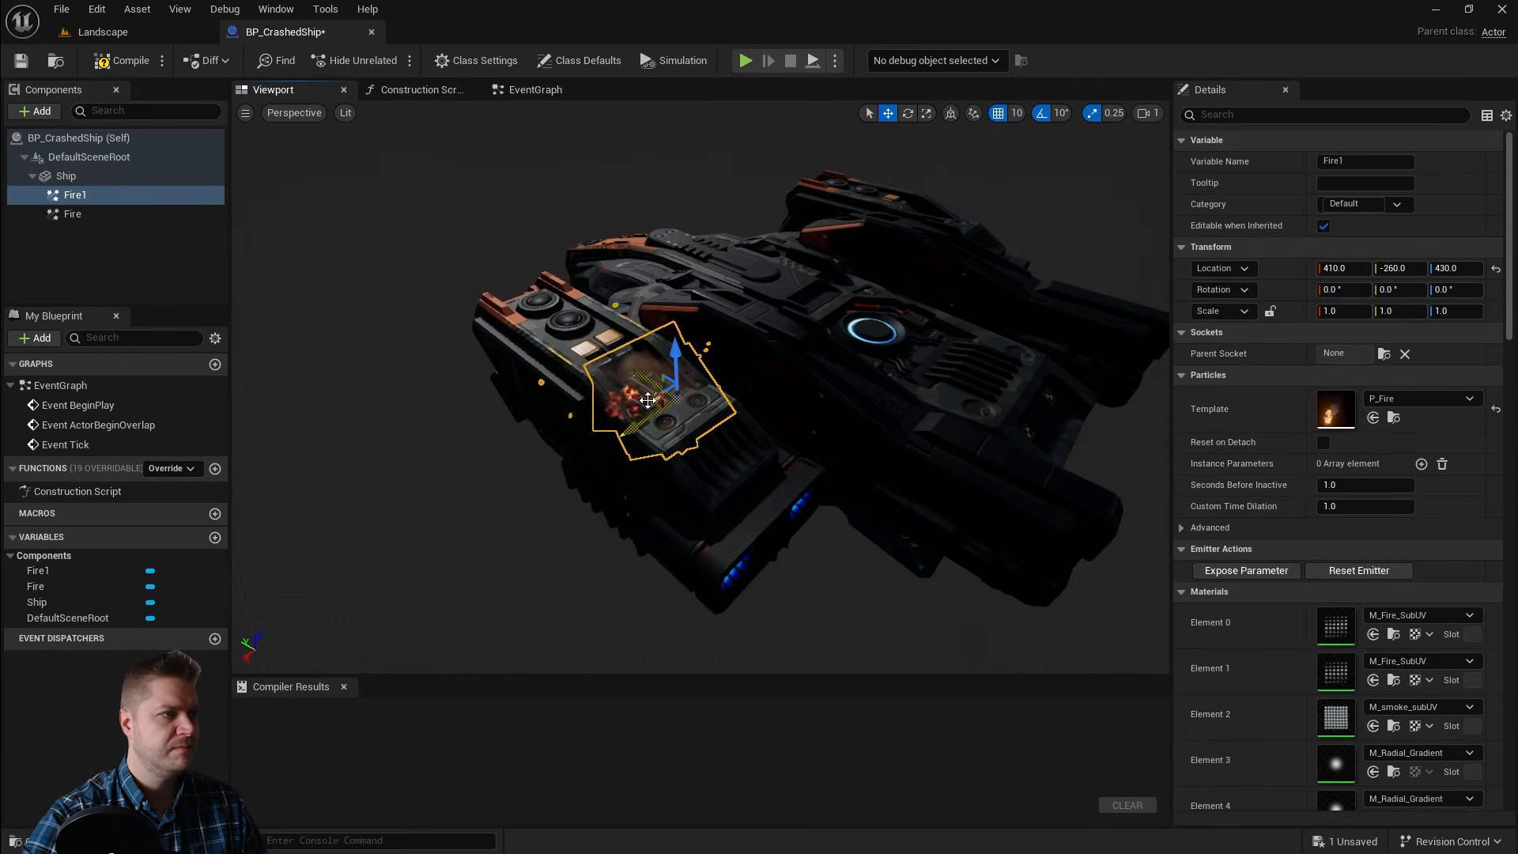
{"action": "left_click_drag", "start_coordinate": [646, 390], "coordinate": [838, 356]}
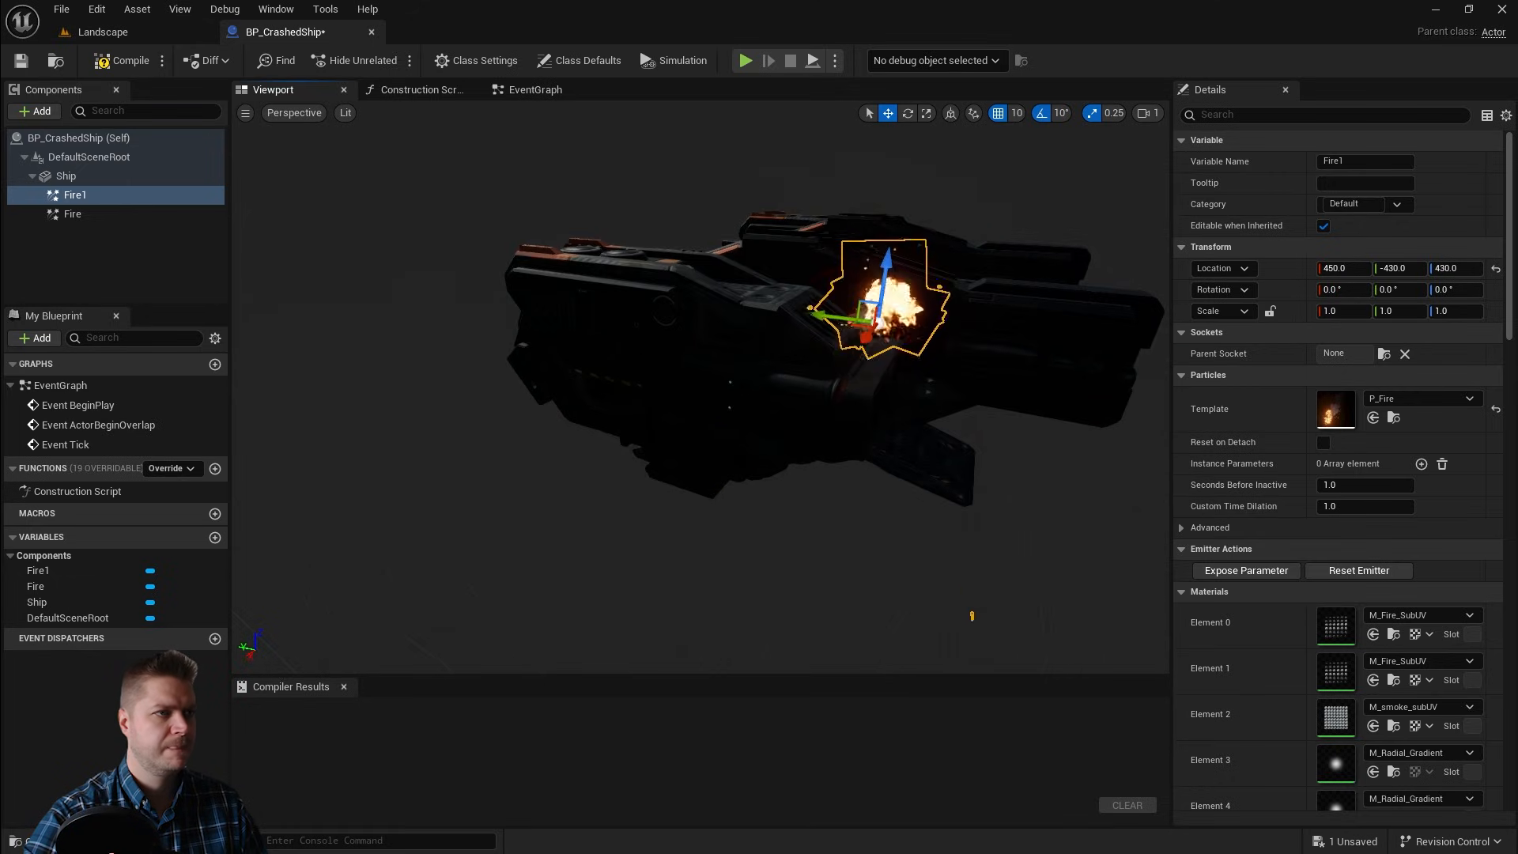
{"action": "left_click_drag", "start_coordinate": [885, 243], "coordinate": [822, 288]}
{"action": "left_click_drag", "start_coordinate": [757, 370], "coordinate": [964, 381]}
Step: Duplicate Fire1 and place the Fire2 copy on the opposite engine pod, about X -450, Y -260, Z 460
{"action": "key", "text": "ctrl+d"}
{"action": "left_click_drag", "start_coordinate": [964, 380], "coordinate": [760, 359], "text": "alt"}
{"action": "left_click_drag", "start_coordinate": [1095, 414], "coordinate": [949, 408], "text": "alt"}
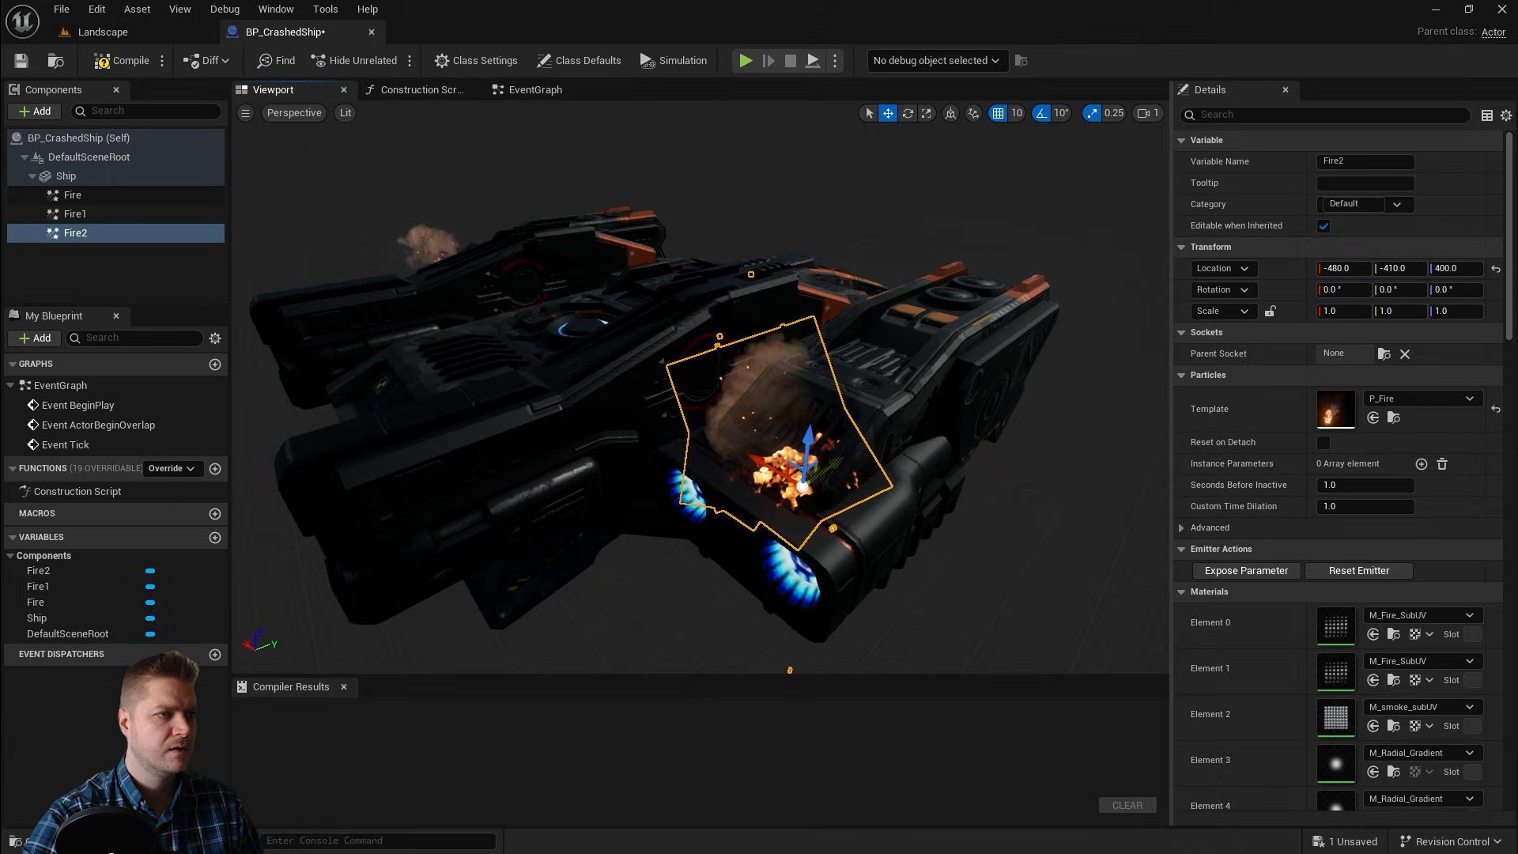
{"action": "left_click_drag", "start_coordinate": [824, 476], "coordinate": [901, 428]}
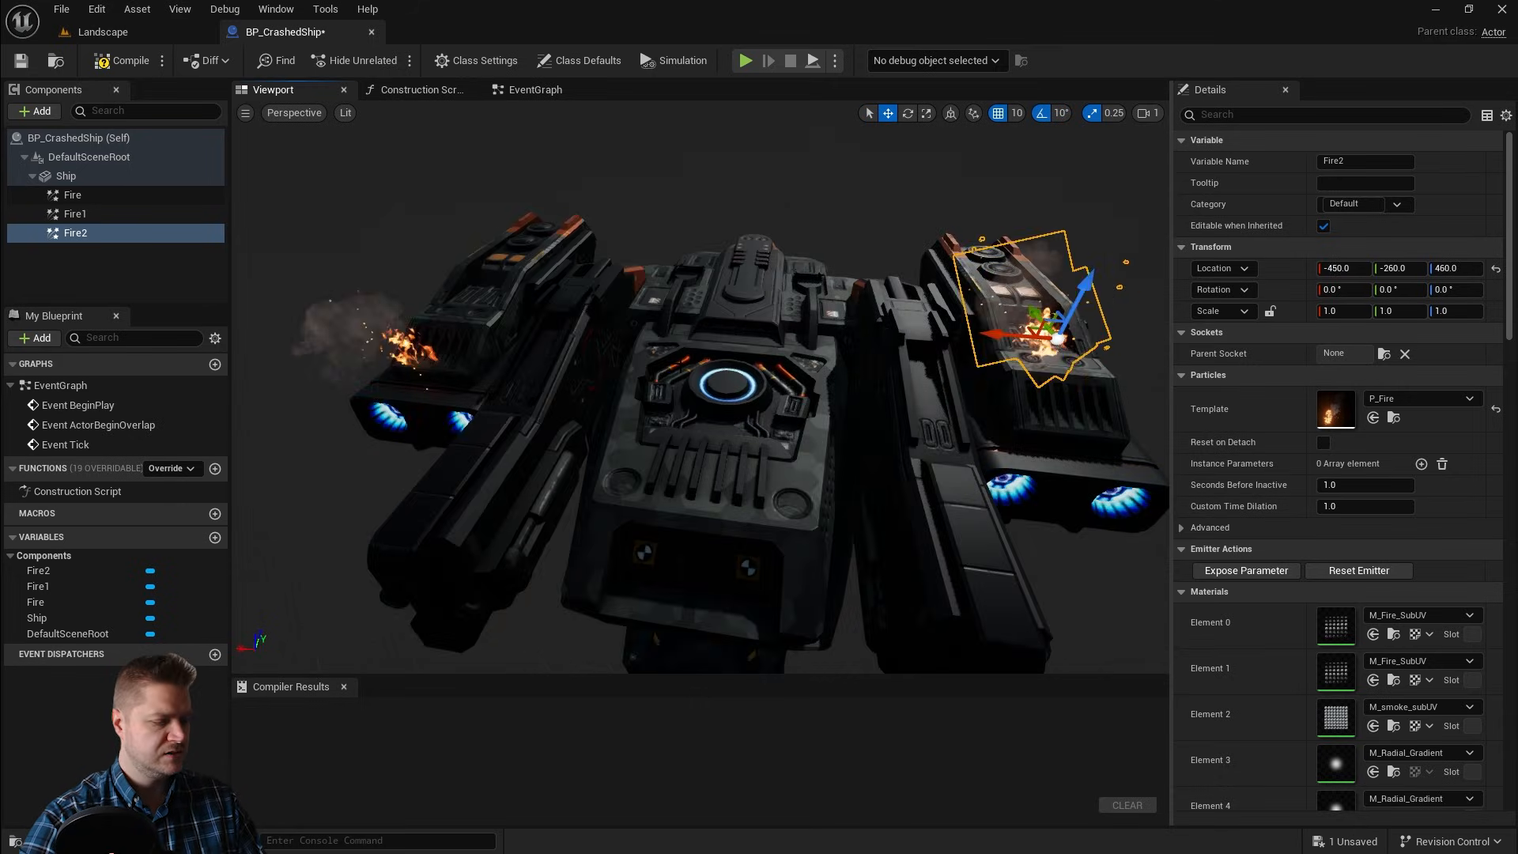
Step: Duplicate Fire2 and move the Fire3 copy onto the ship's upper hull, about X -90, Y -410, Z 390
{"action": "key", "text": "ctrl+d"}
{"action": "left_click_drag", "start_coordinate": [989, 330], "coordinate": [601, 276]}
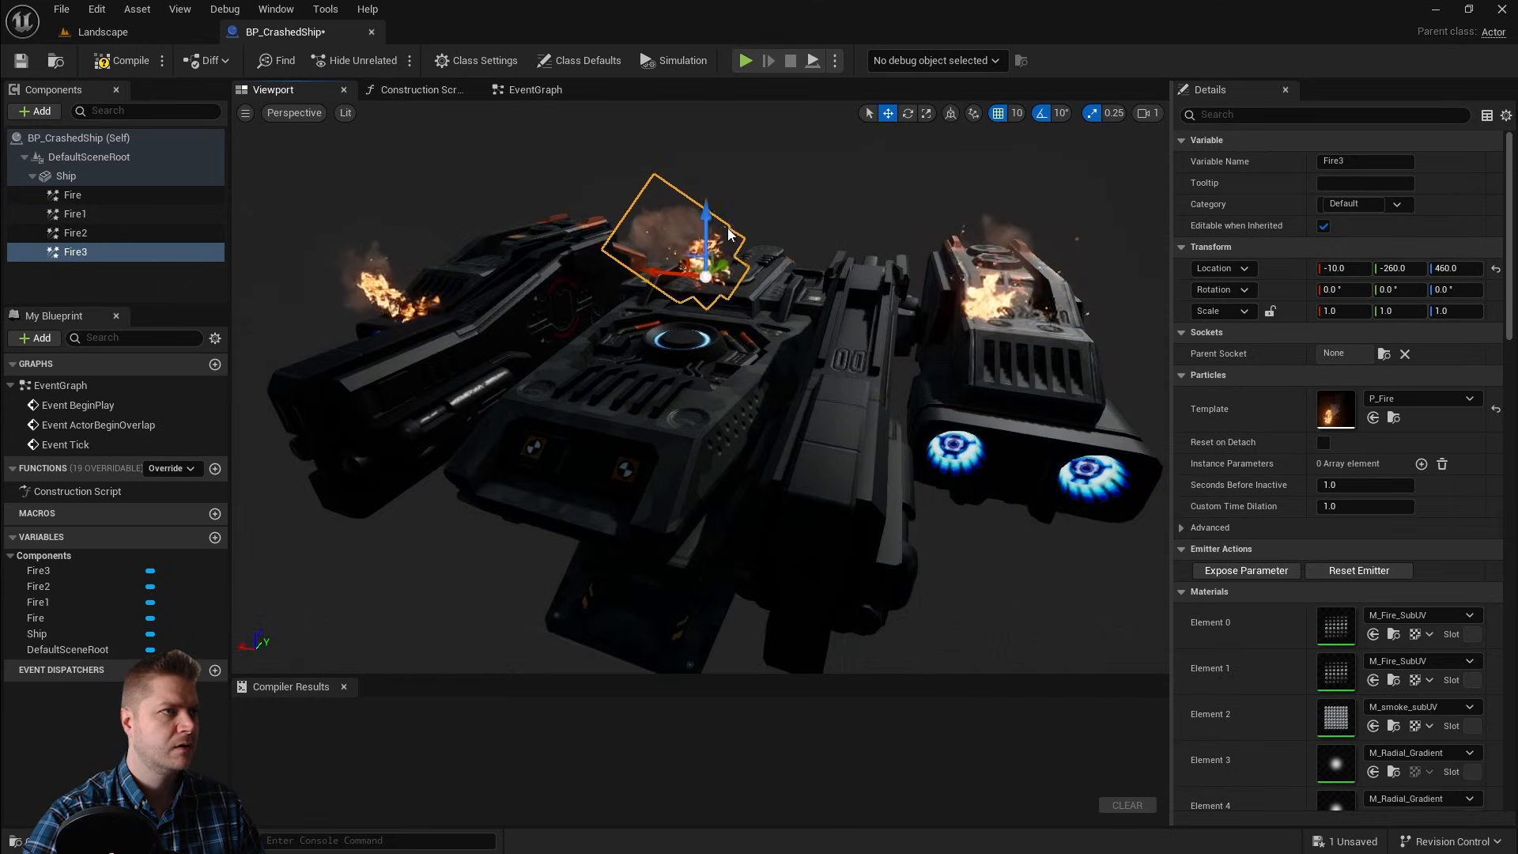
{"action": "left_click_drag", "start_coordinate": [699, 212], "coordinate": [786, 348]}
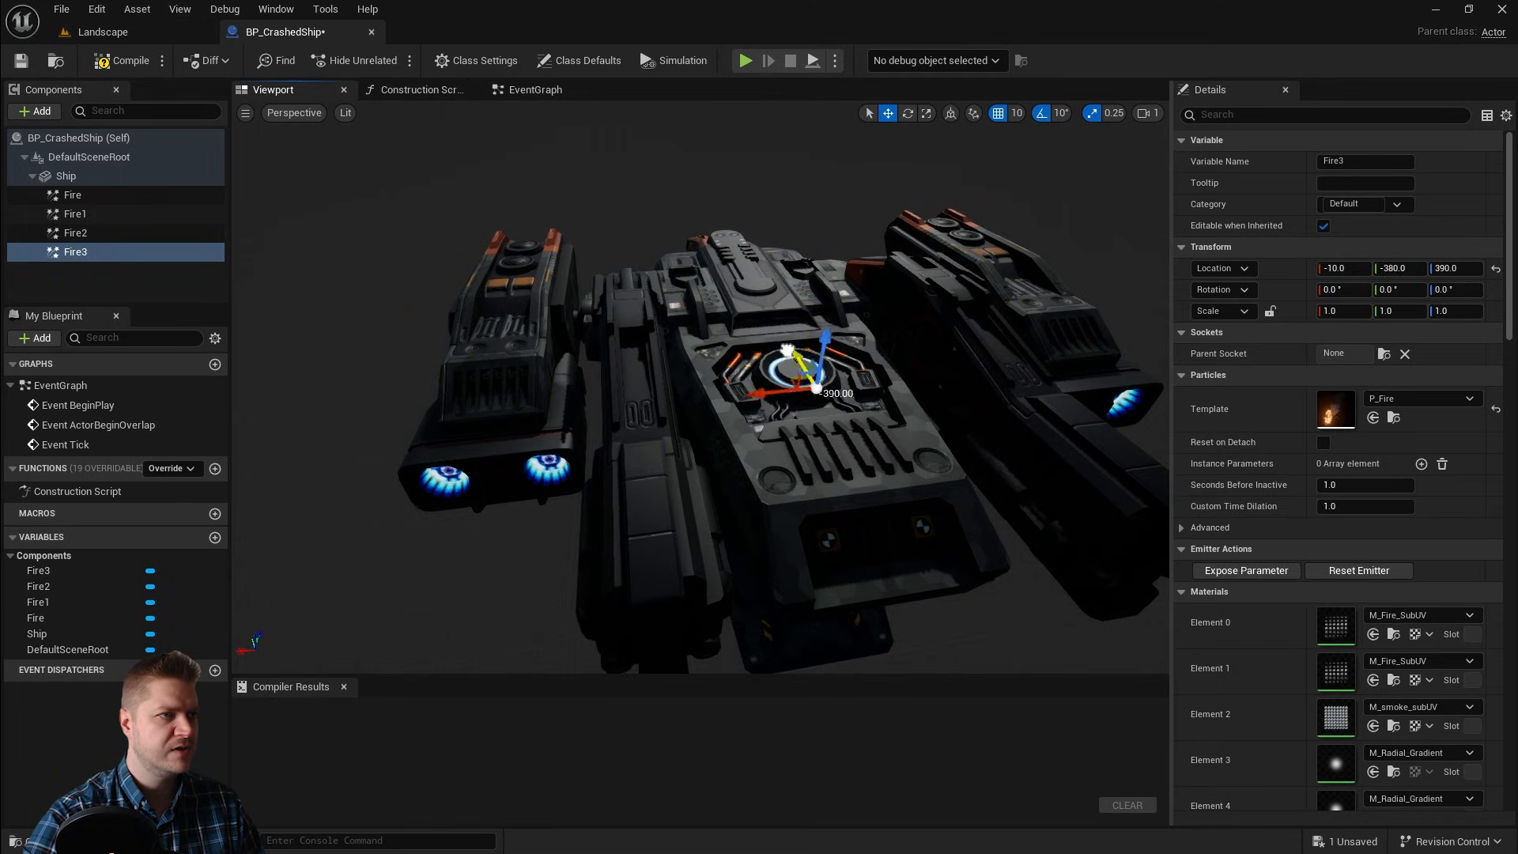
{"action": "mouse_move", "coordinate": [816, 399]}
{"action": "left_mouse_down", "text": "alt"}
{"action": "mouse_move", "coordinate": [921, 368]}
{"action": "mouse_move", "coordinate": [838, 388]}
{"action": "left_mouse_up", "text": "alt"}
{"action": "left_click_drag", "start_coordinate": [496, 400], "coordinate": [475, 383], "text": "alt"}
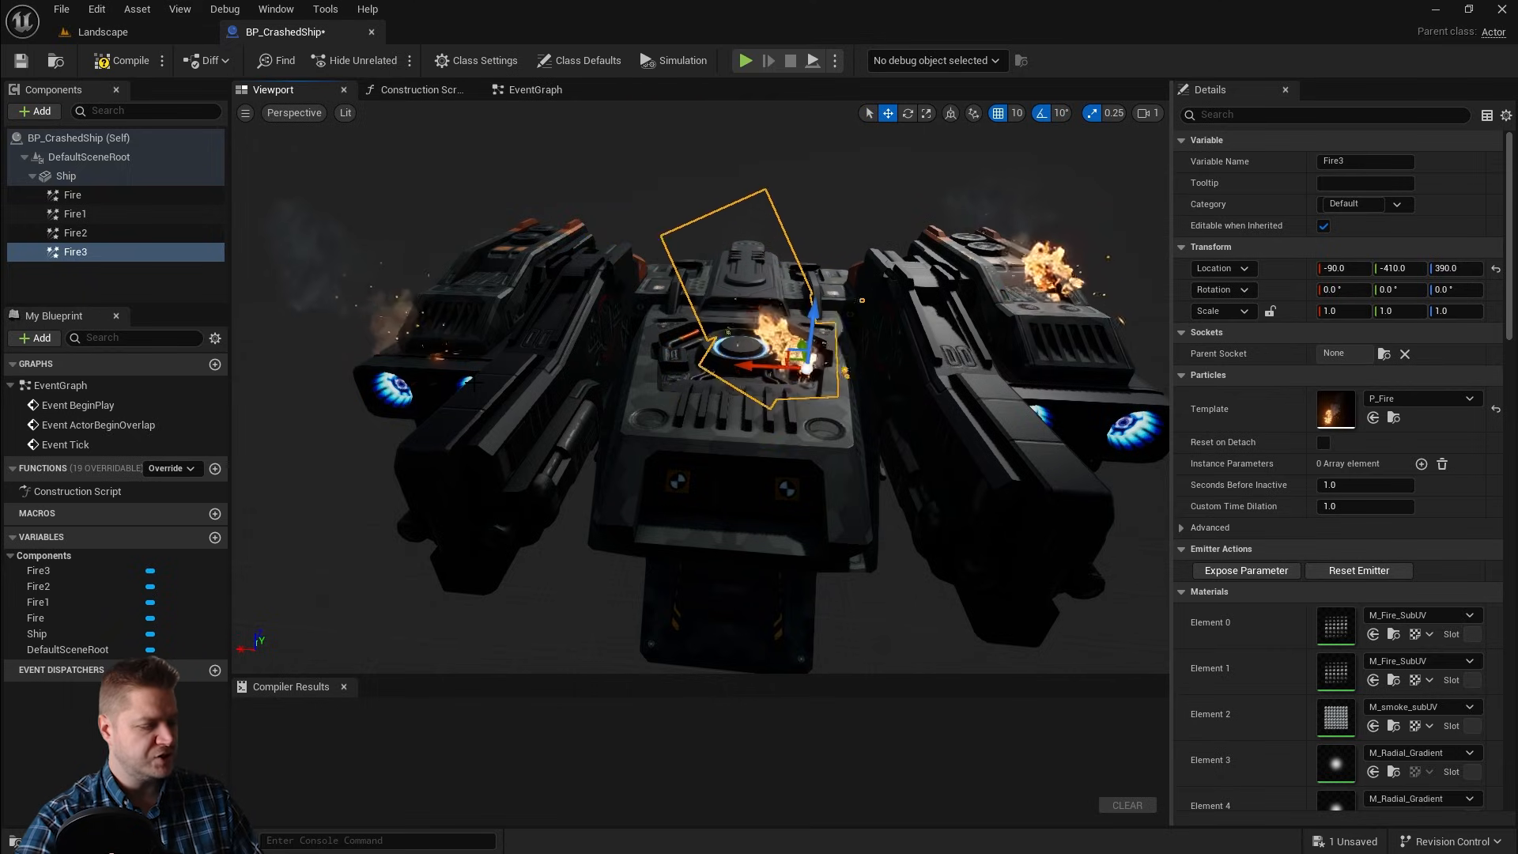
Step: Duplicate Fire3 and move the Fire4 copy to the ship's top, about X 100, Y -10, Z 420
{"action": "key", "text": "ctrl+d"}
{"action": "left_click_drag", "start_coordinate": [715, 408], "coordinate": [815, 400], "text": "alt"}
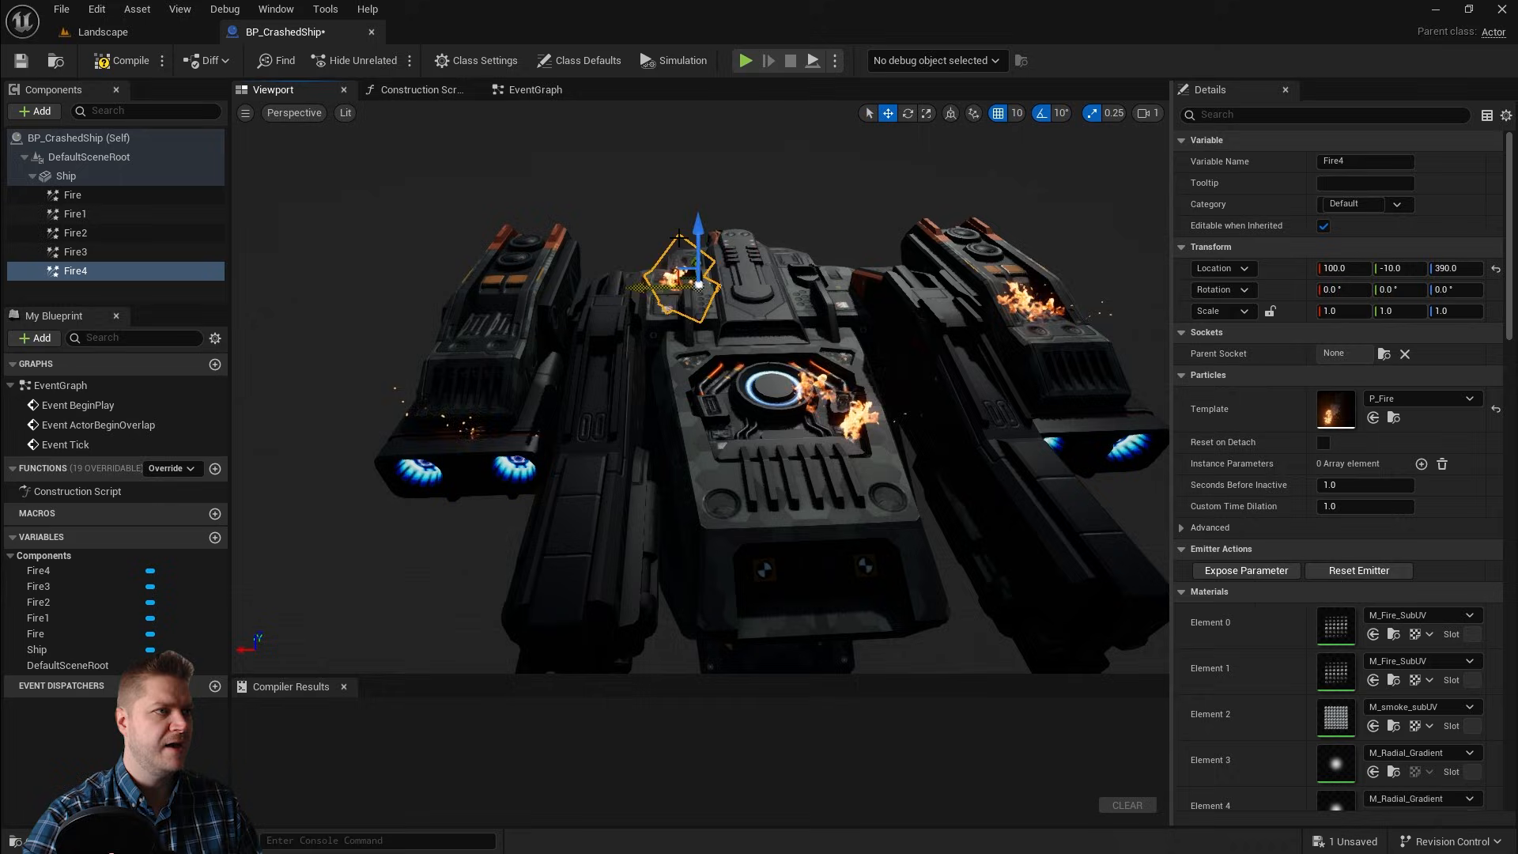
{"action": "left_click_drag", "start_coordinate": [699, 243], "coordinate": [729, 198]}
{"action": "left_click_drag", "start_coordinate": [655, 375], "coordinate": [635, 272], "text": "alt"}
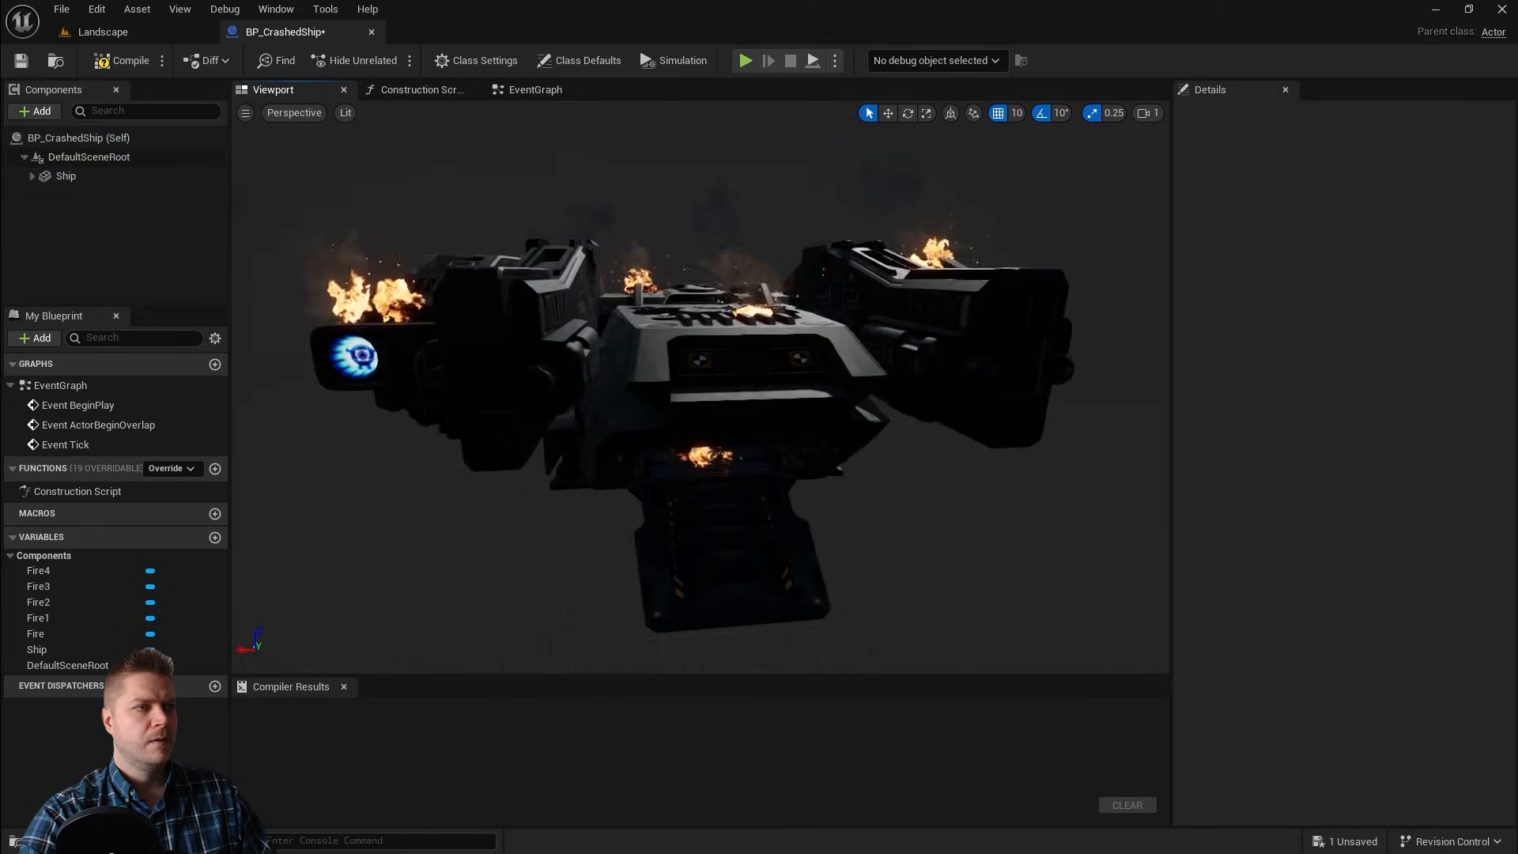
{"action": "left_click_drag", "start_coordinate": [701, 388], "coordinate": [729, 402], "text": "alt"}
{"action": "left_click_drag", "start_coordinate": [915, 458], "coordinate": [910, 447], "text": "alt"}
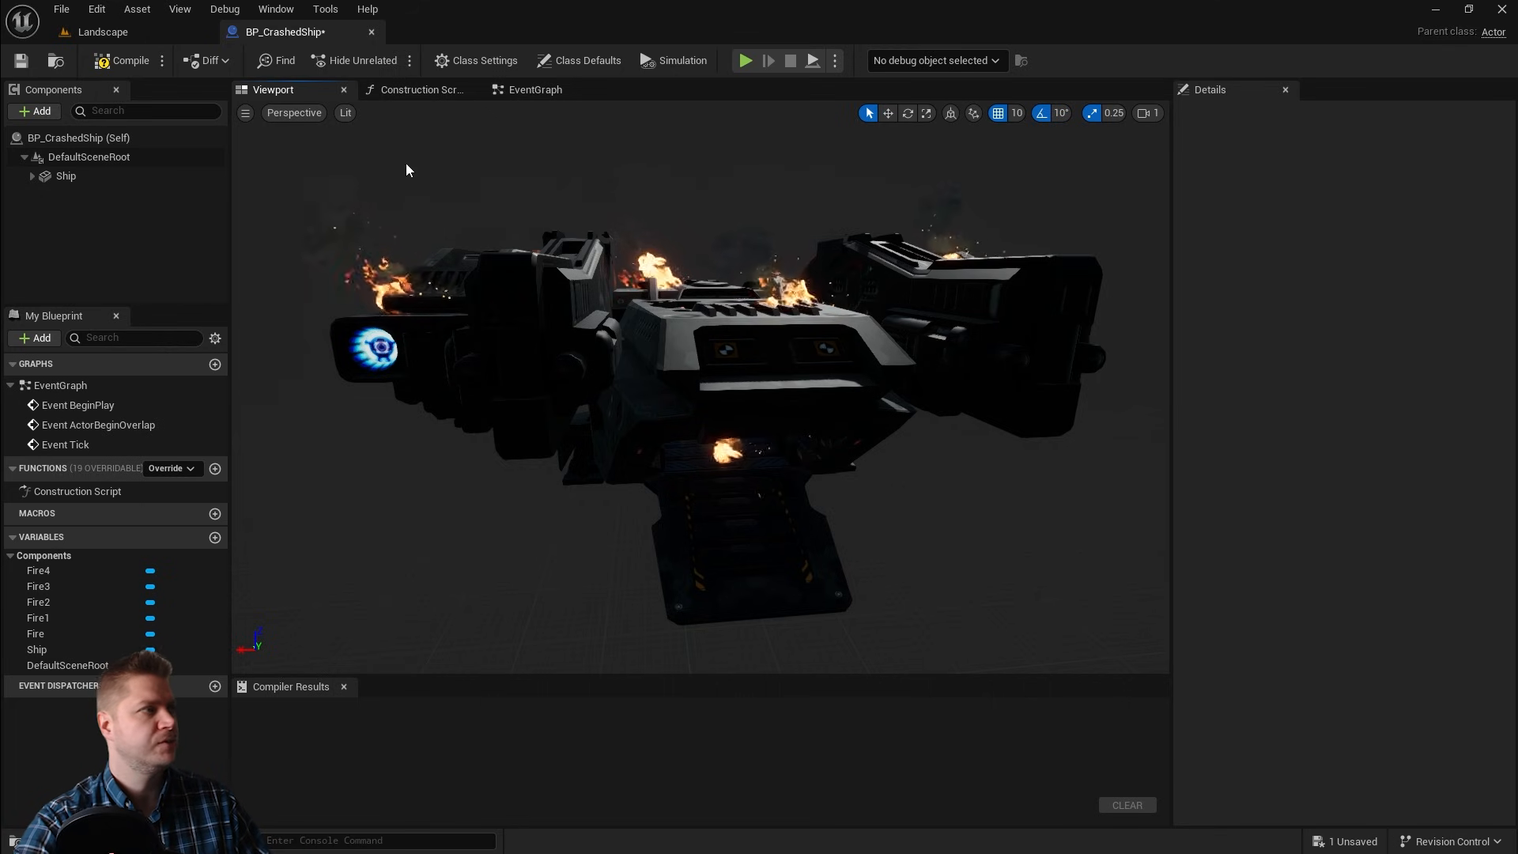
Step: Duplicate the Ship component and name the copy Ship_Damaged
{"action": "left_click", "coordinate": [66, 177]}
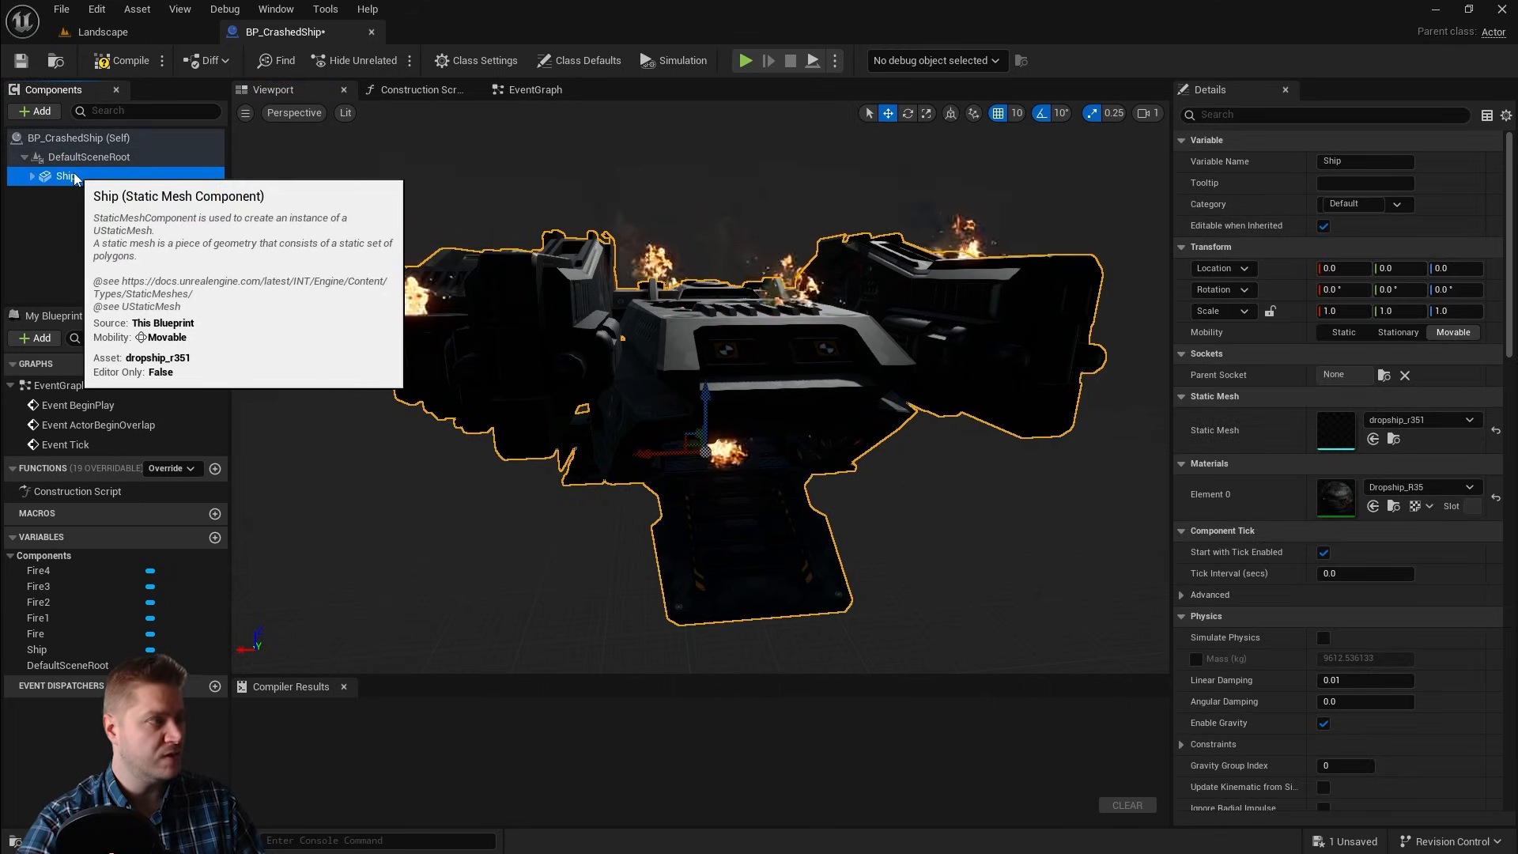
{"action": "key", "text": "ctrl+d"}
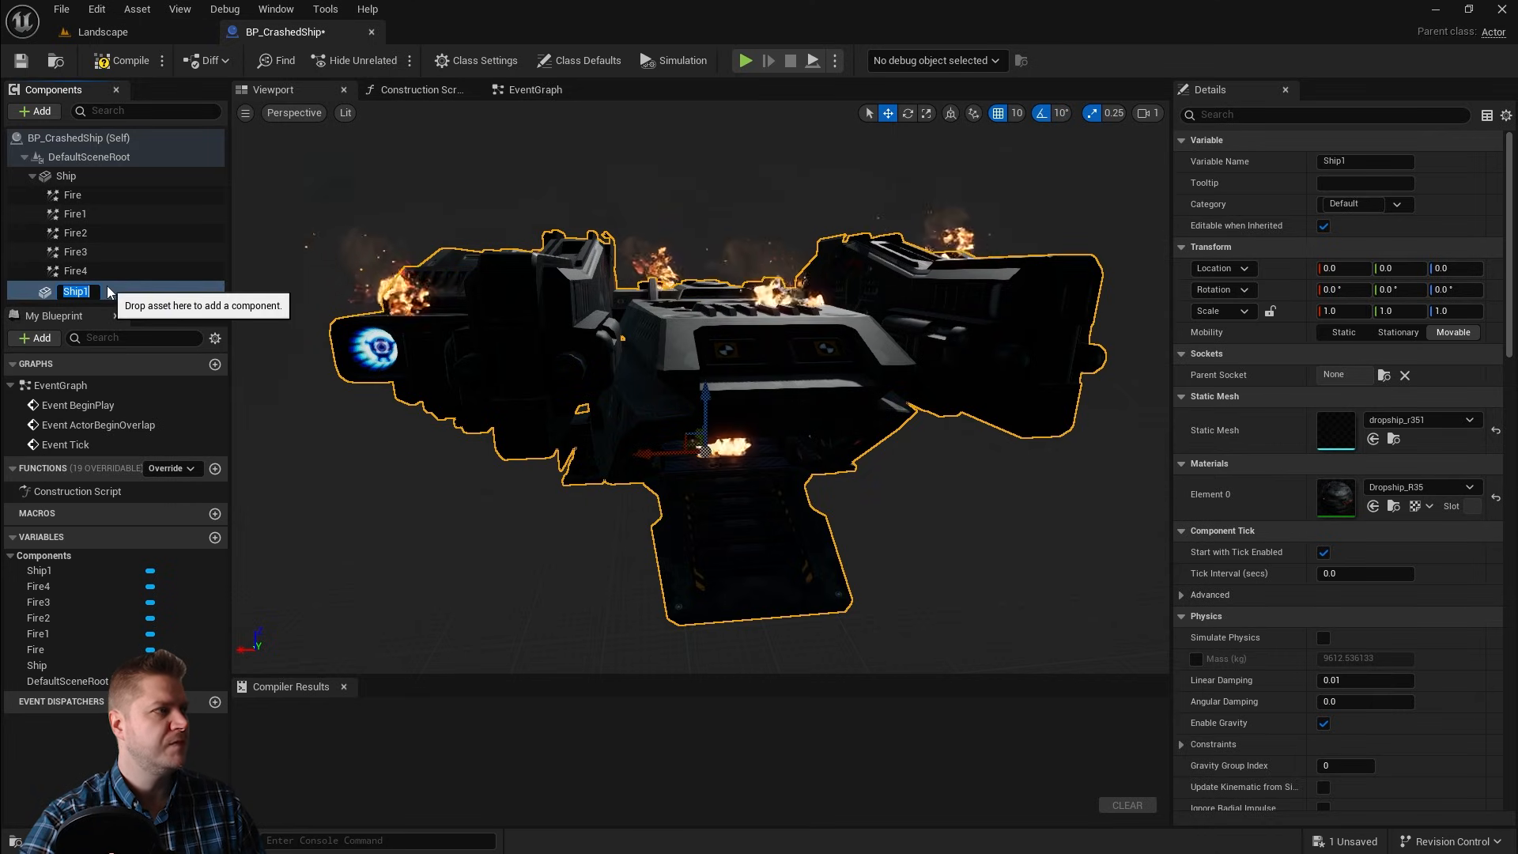
{"action": "type", "text": "Ship_Damaged"}
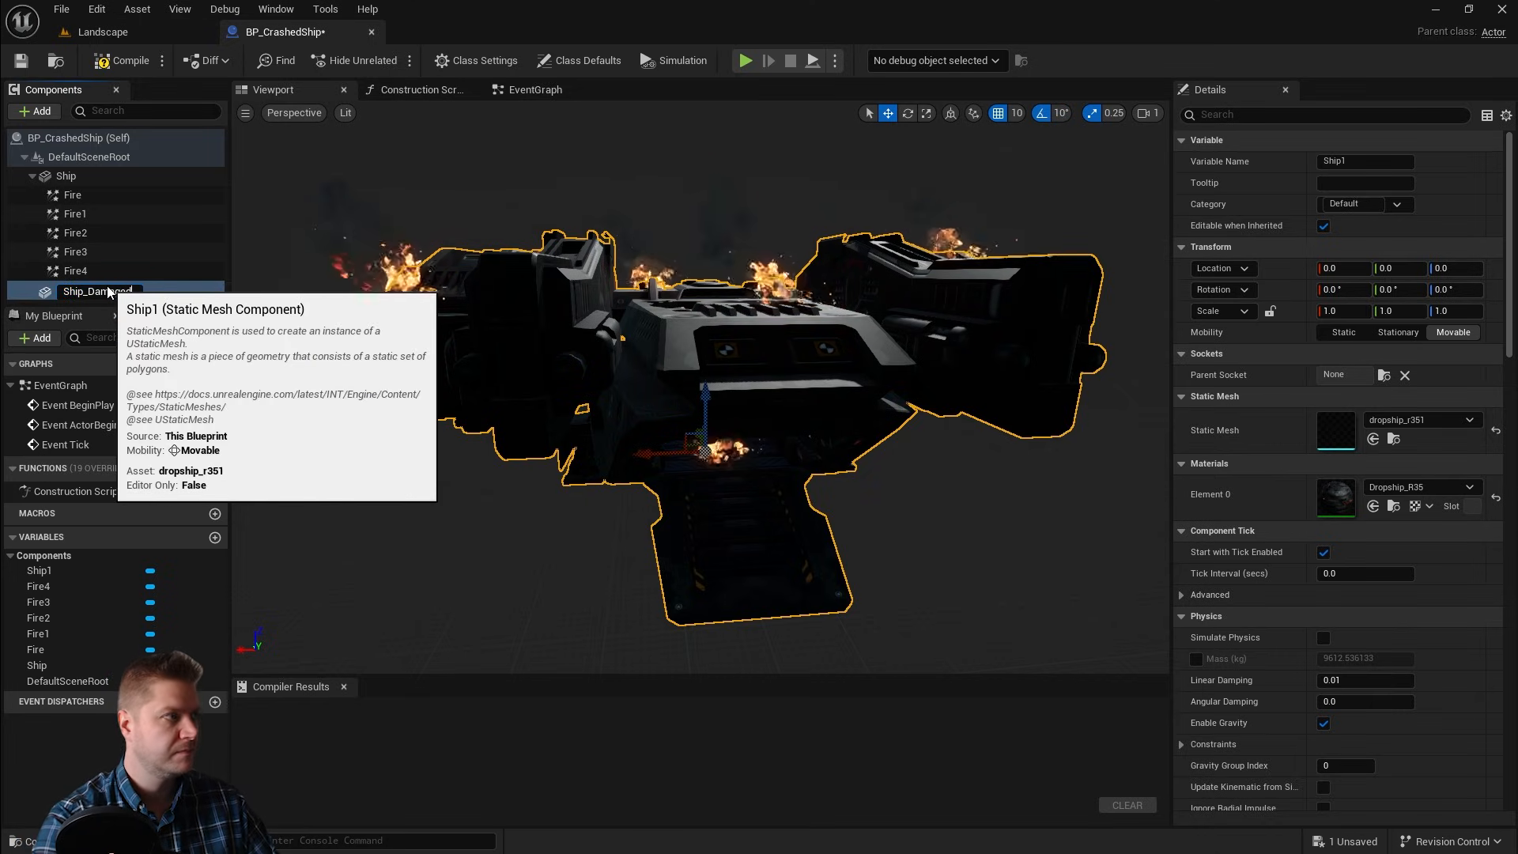
{"action": "key", "text": "Return"}
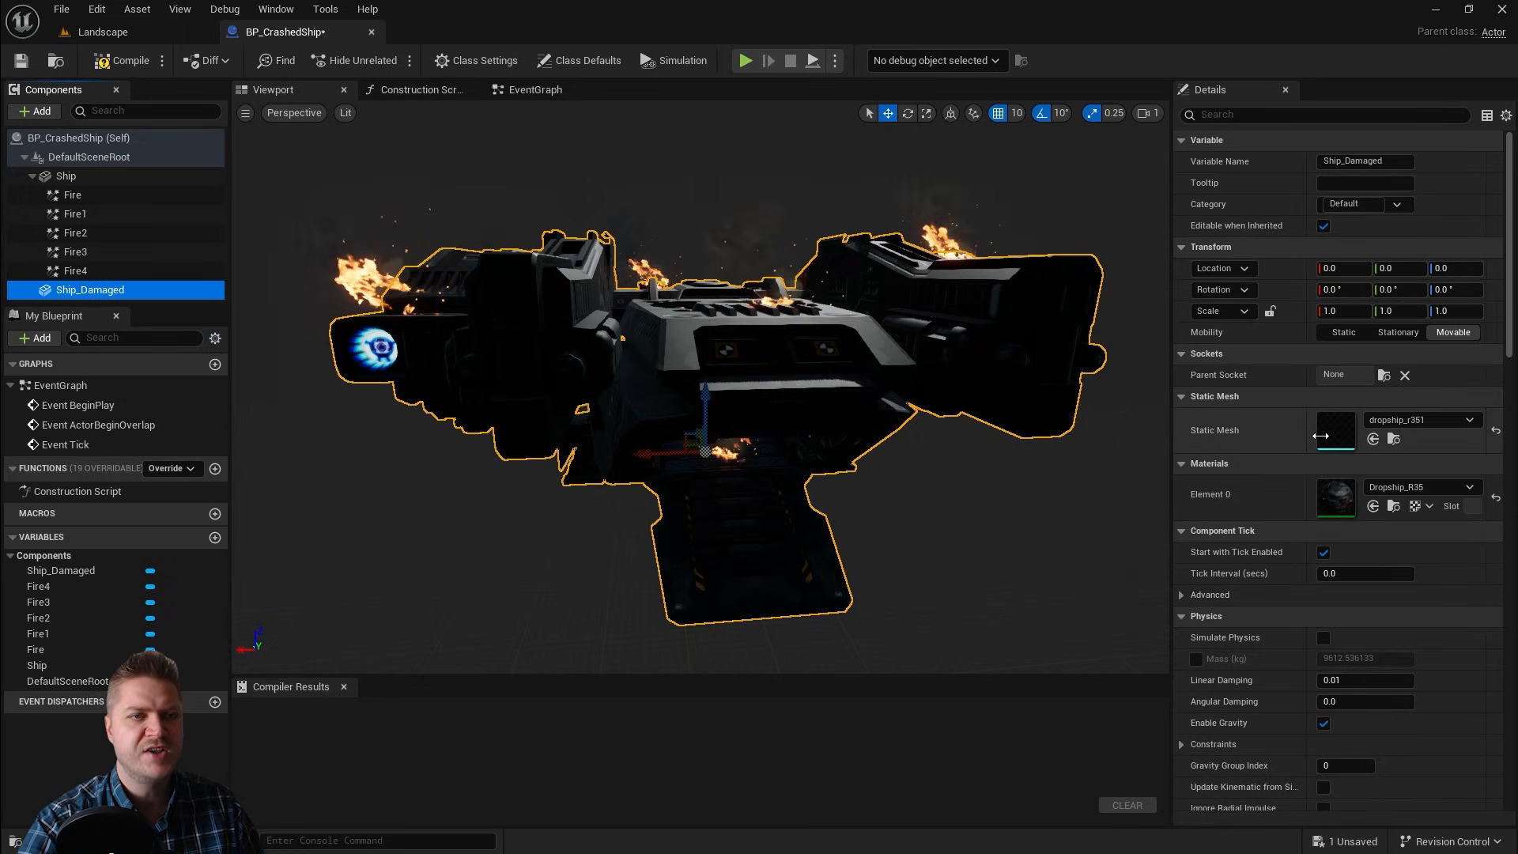
Step: Set Ship_Damaged's static mesh to dropship_r351_Damaged
{"action": "left_click", "coordinate": [1424, 419]}
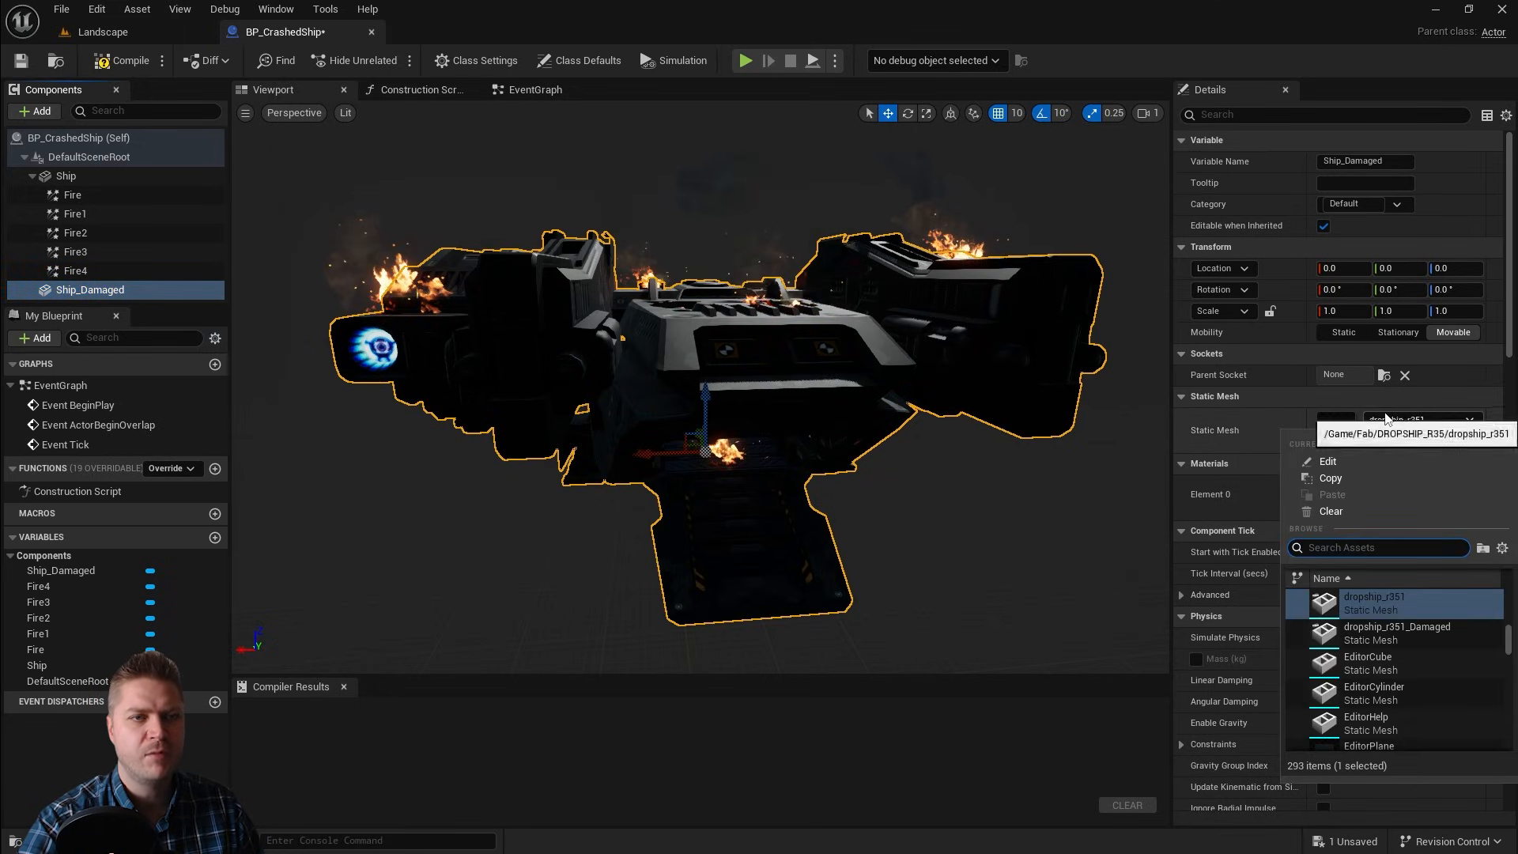
{"action": "left_click", "coordinate": [1401, 634]}
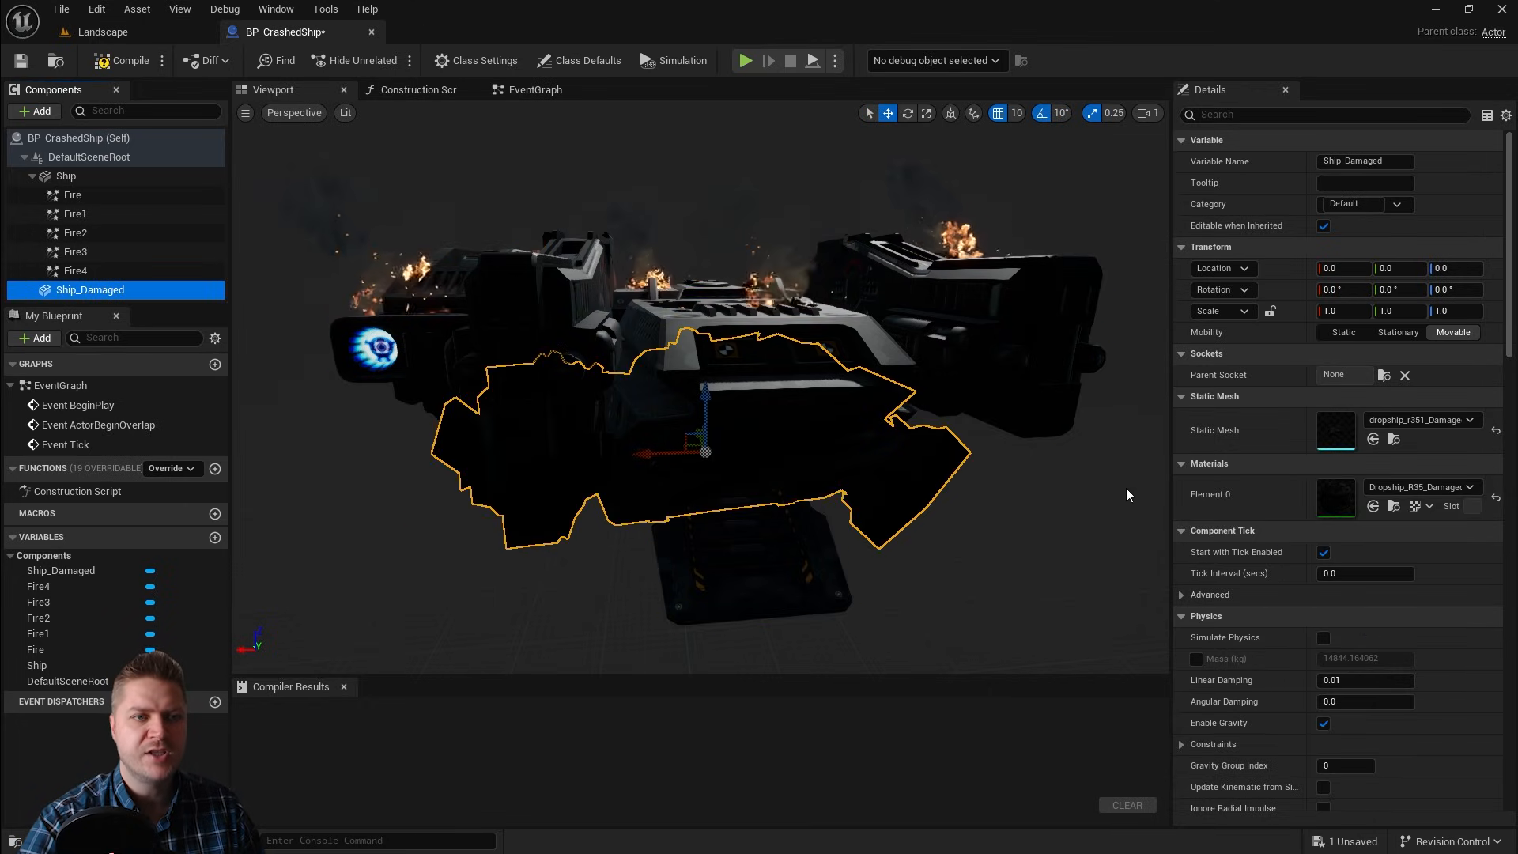
{"action": "left_click", "coordinate": [1433, 488]}
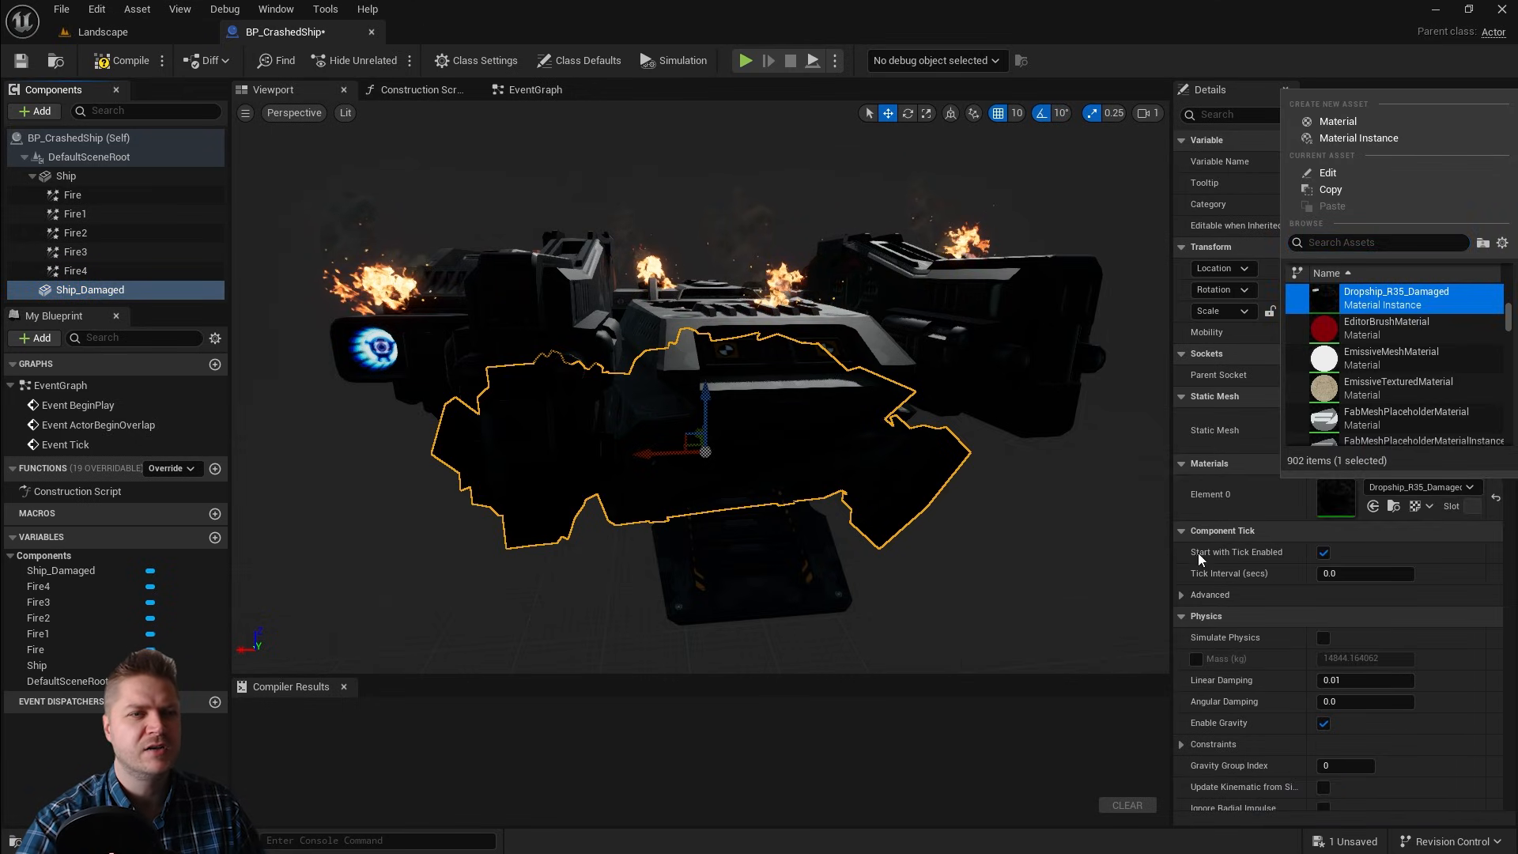
{"action": "left_click", "coordinate": [1118, 532]}
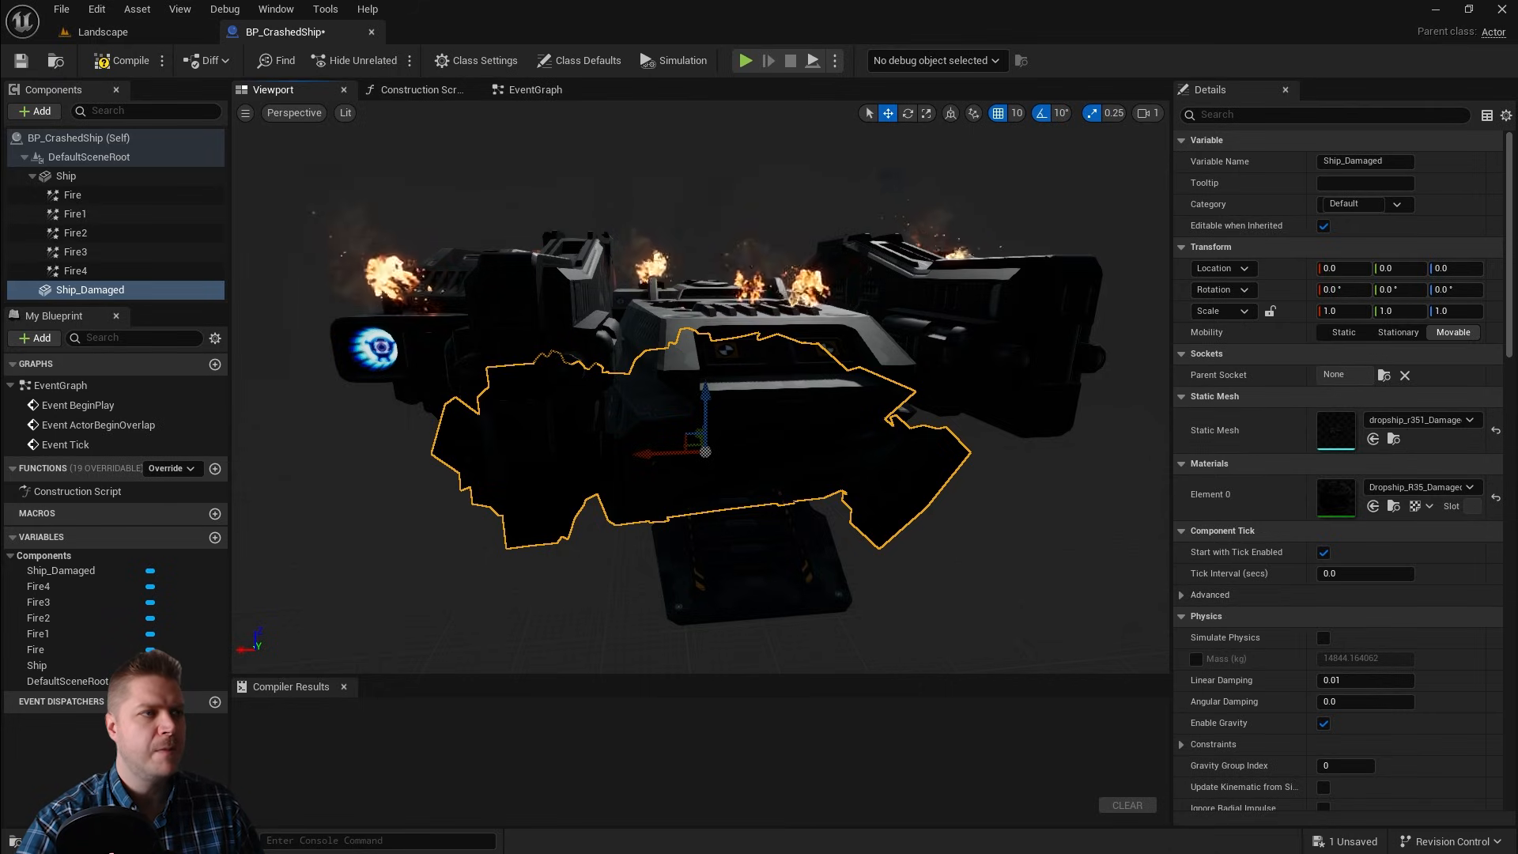
Step: Duplicate the Fire component and attach the Fire5 copy under Ship_Damaged
{"action": "left_click_drag", "start_coordinate": [701, 387], "coordinate": [720, 423], "text": "alt"}
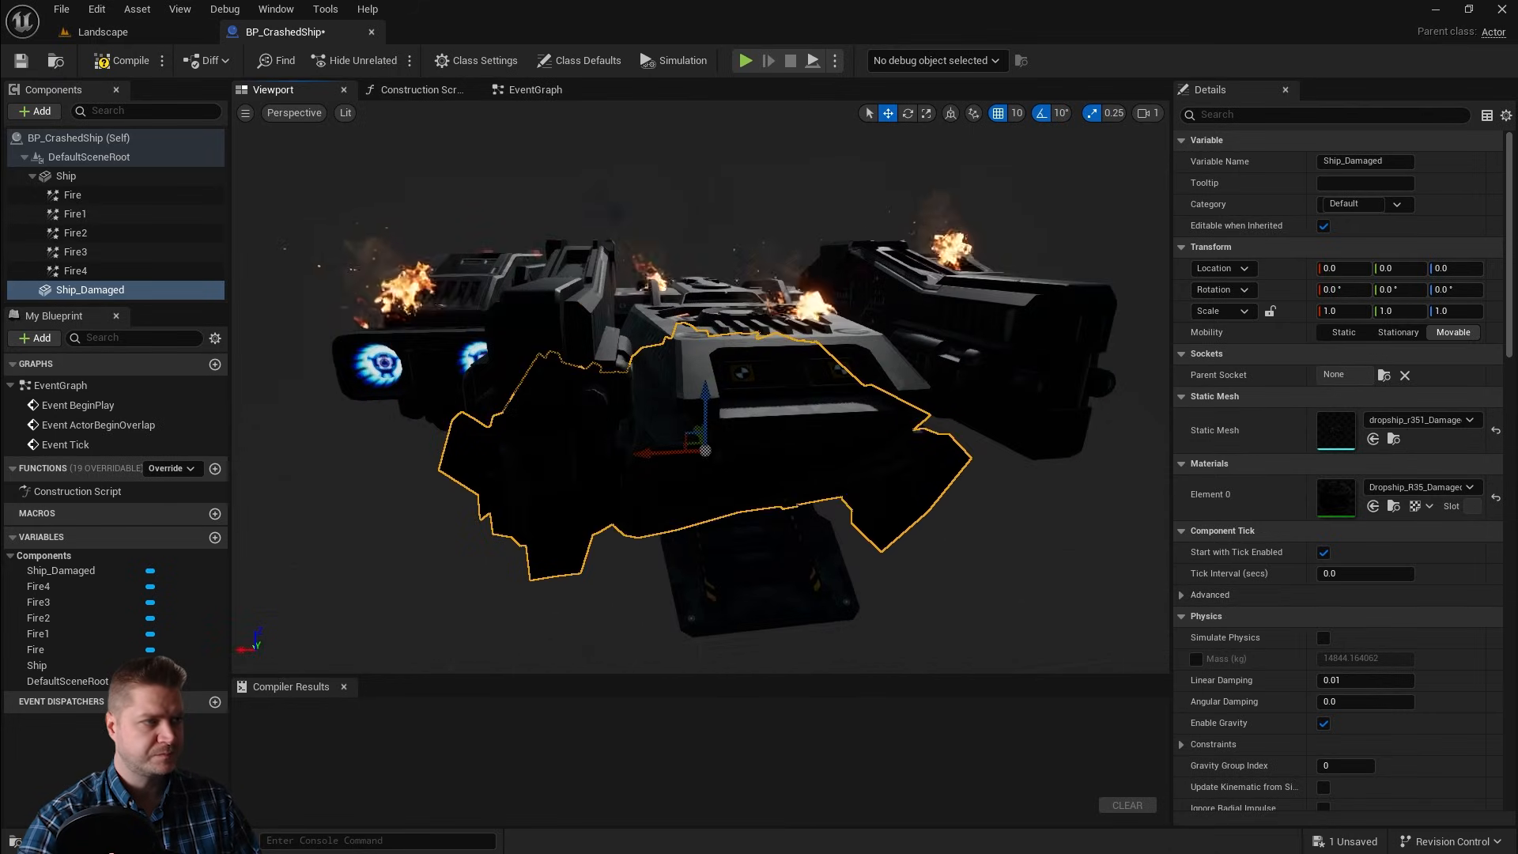
{"action": "left_click", "coordinate": [73, 195]}
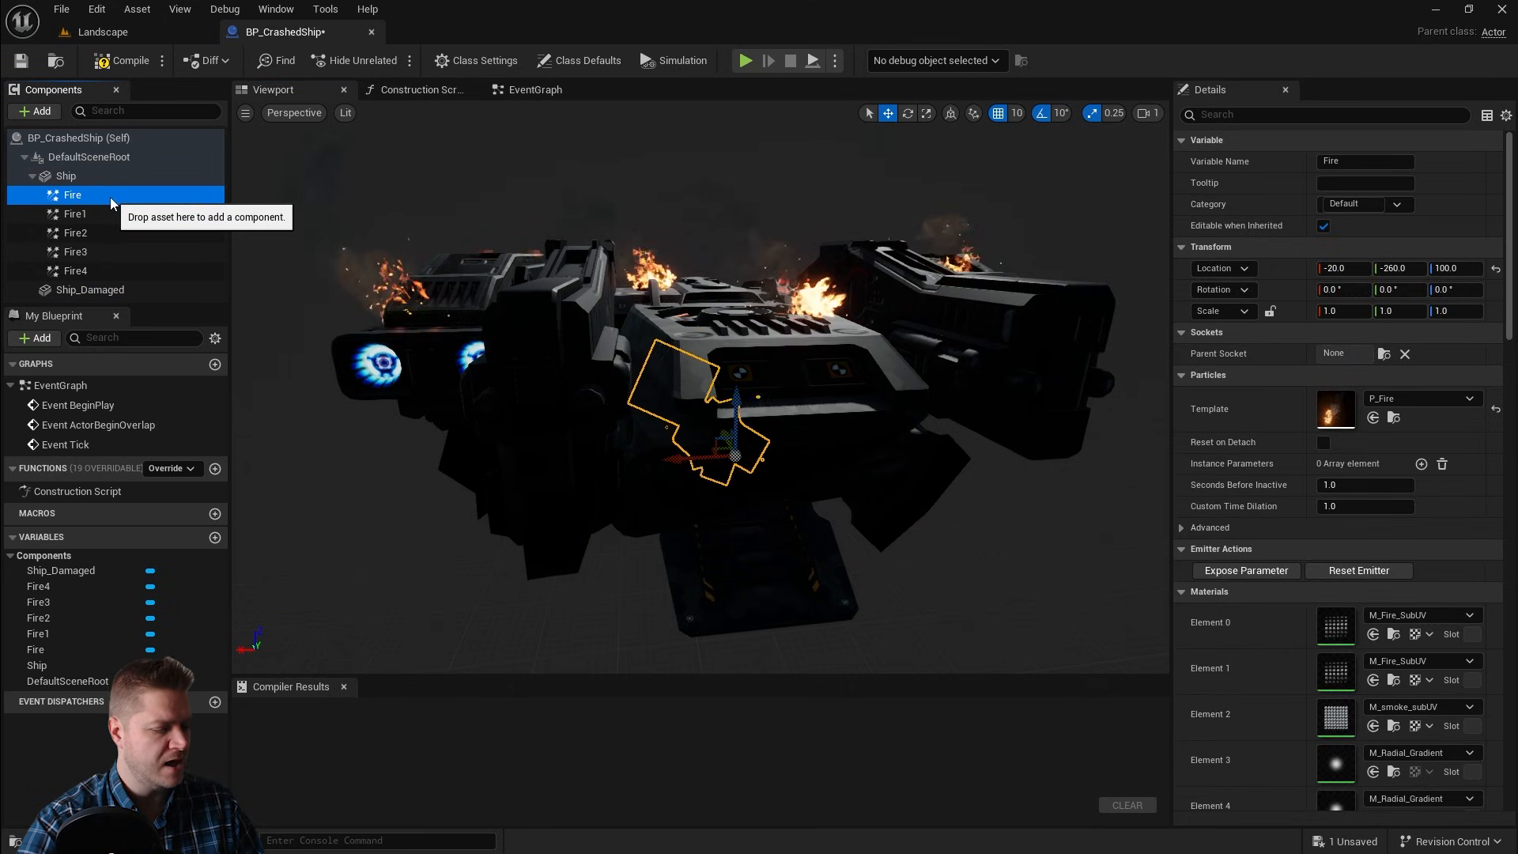
{"action": "key", "text": "ctrl+d"}
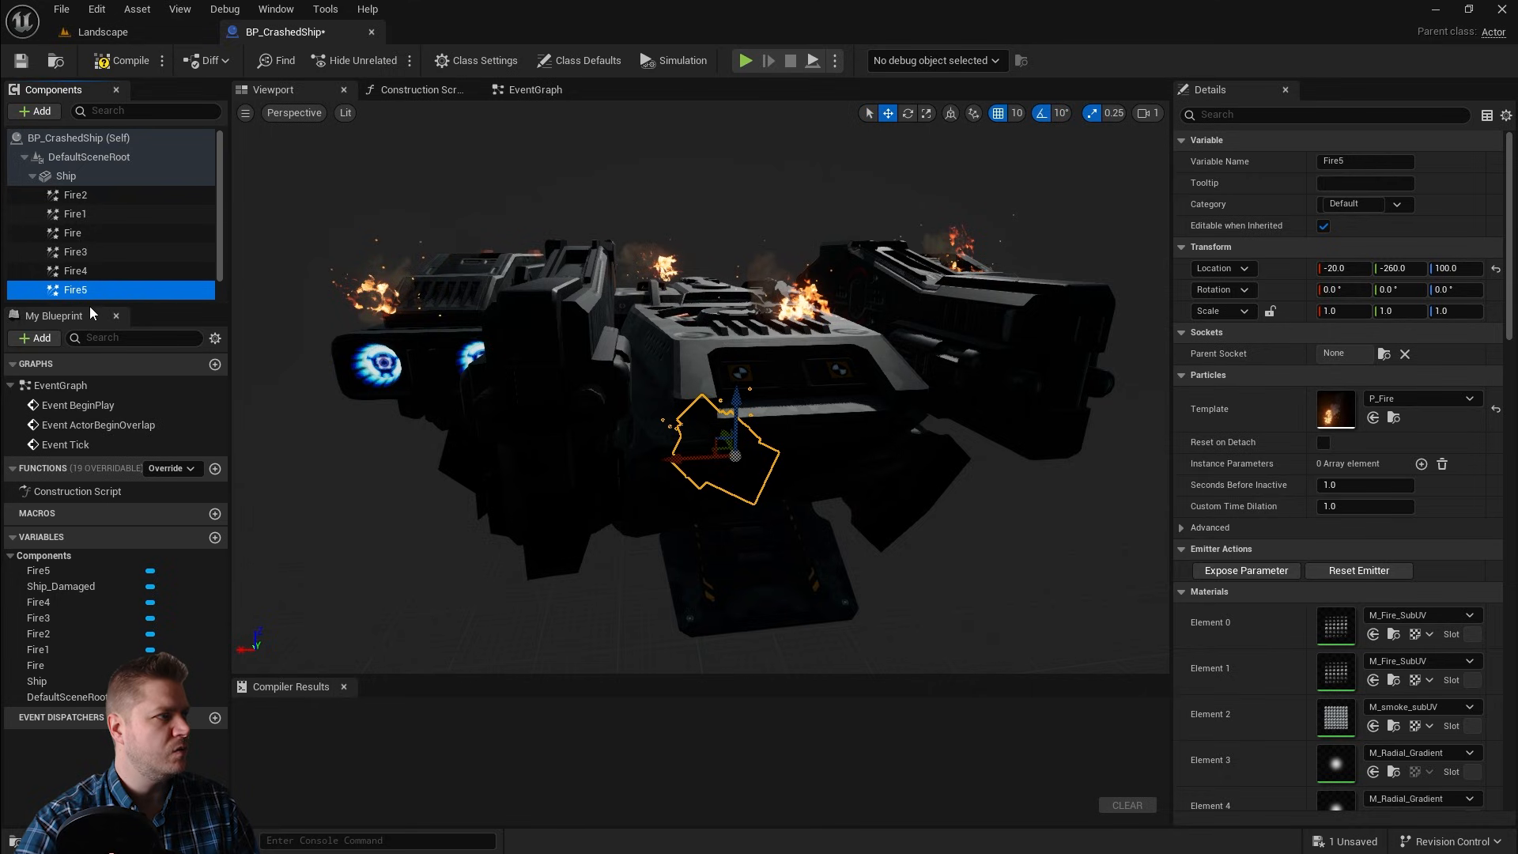
{"action": "scroll", "coordinate": [133, 269], "scroll_direction": "down", "scroll_amount": 1}
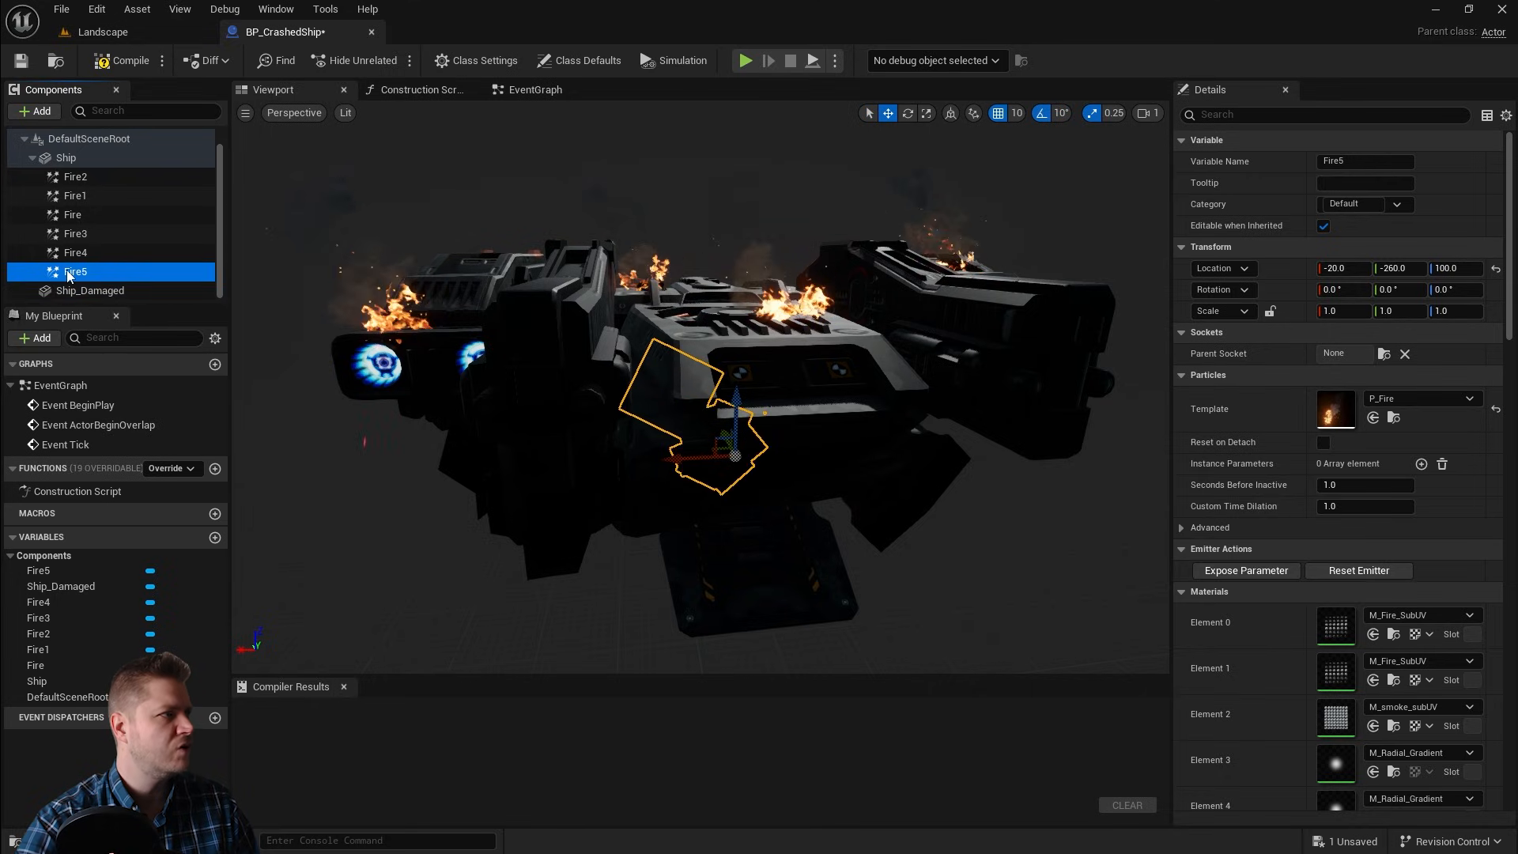
{"action": "mouse_move", "coordinate": [68, 273]}
{"action": "left_mouse_down"}
{"action": "mouse_move", "coordinate": [60, 295]}
{"action": "mouse_move", "coordinate": [84, 289]}
{"action": "left_mouse_up"}
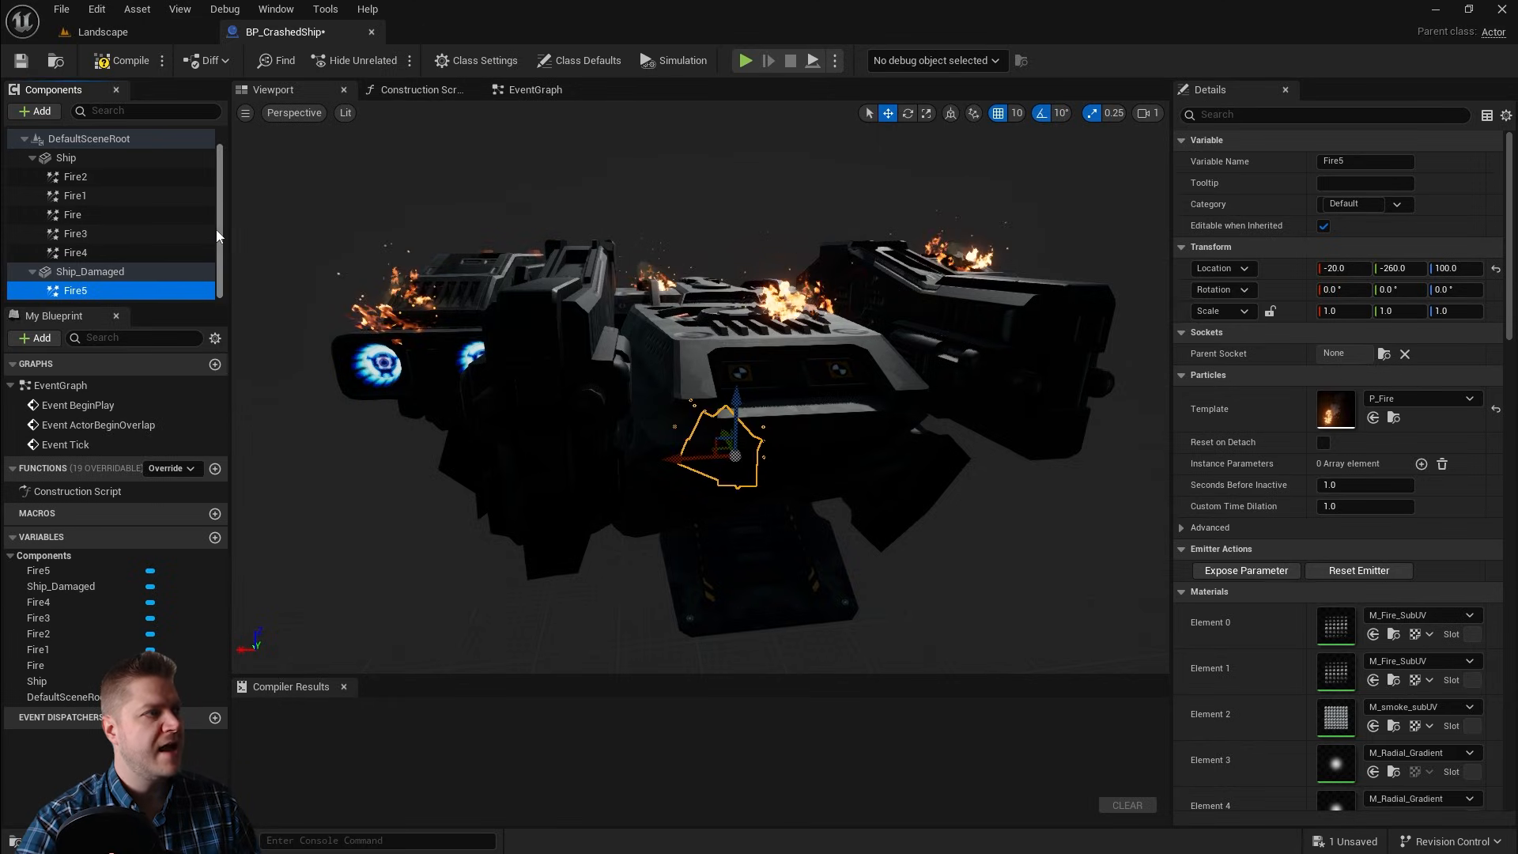
Step: Hide the intact Ship and its Fire components by turning off their Visible setting
{"action": "left_click", "coordinate": [31, 271]}
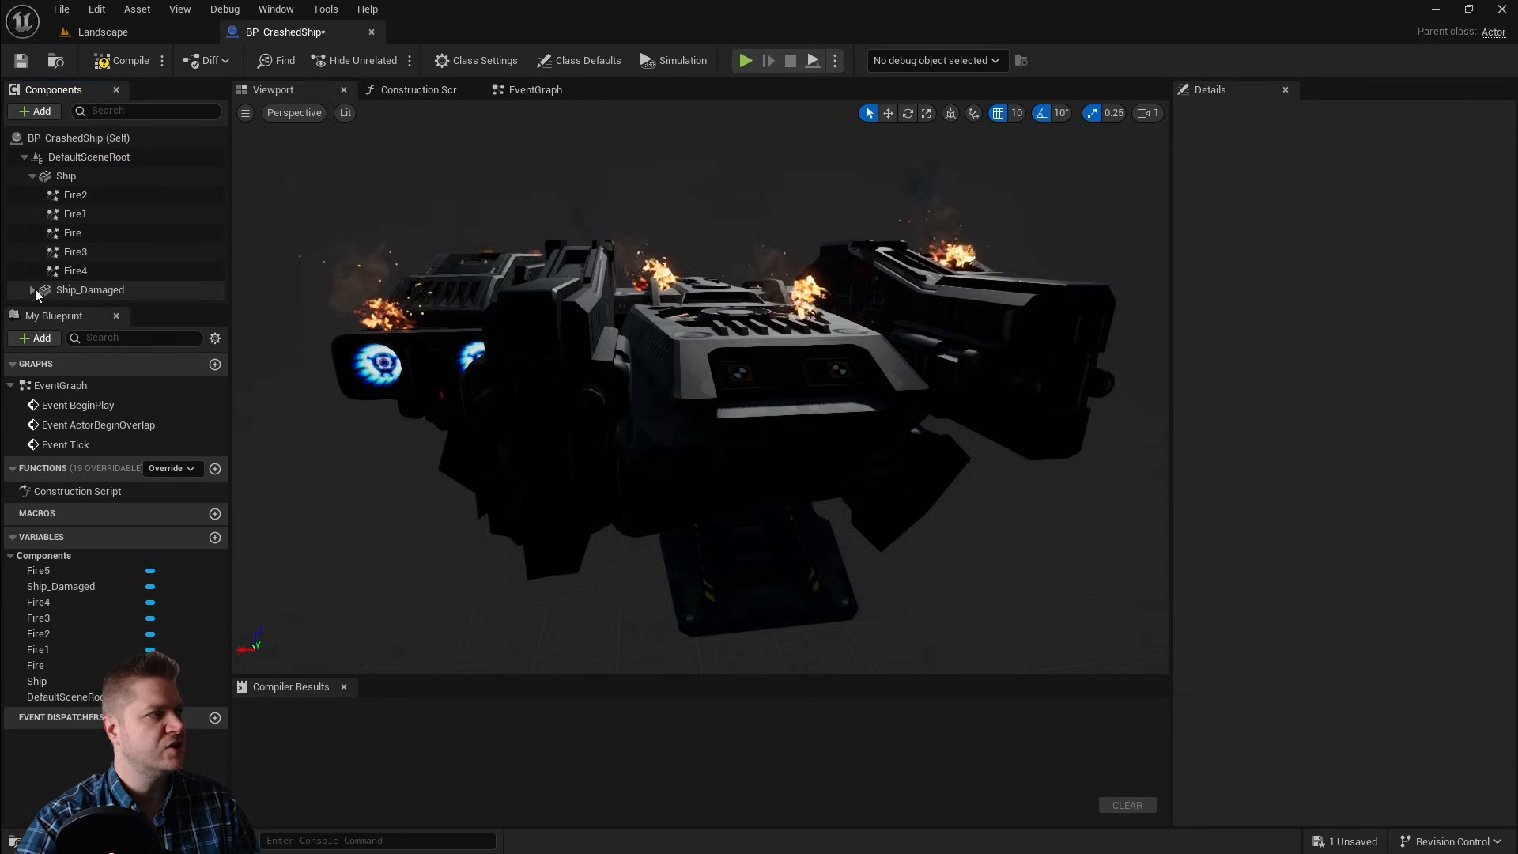
{"action": "left_click", "coordinate": [32, 290]}
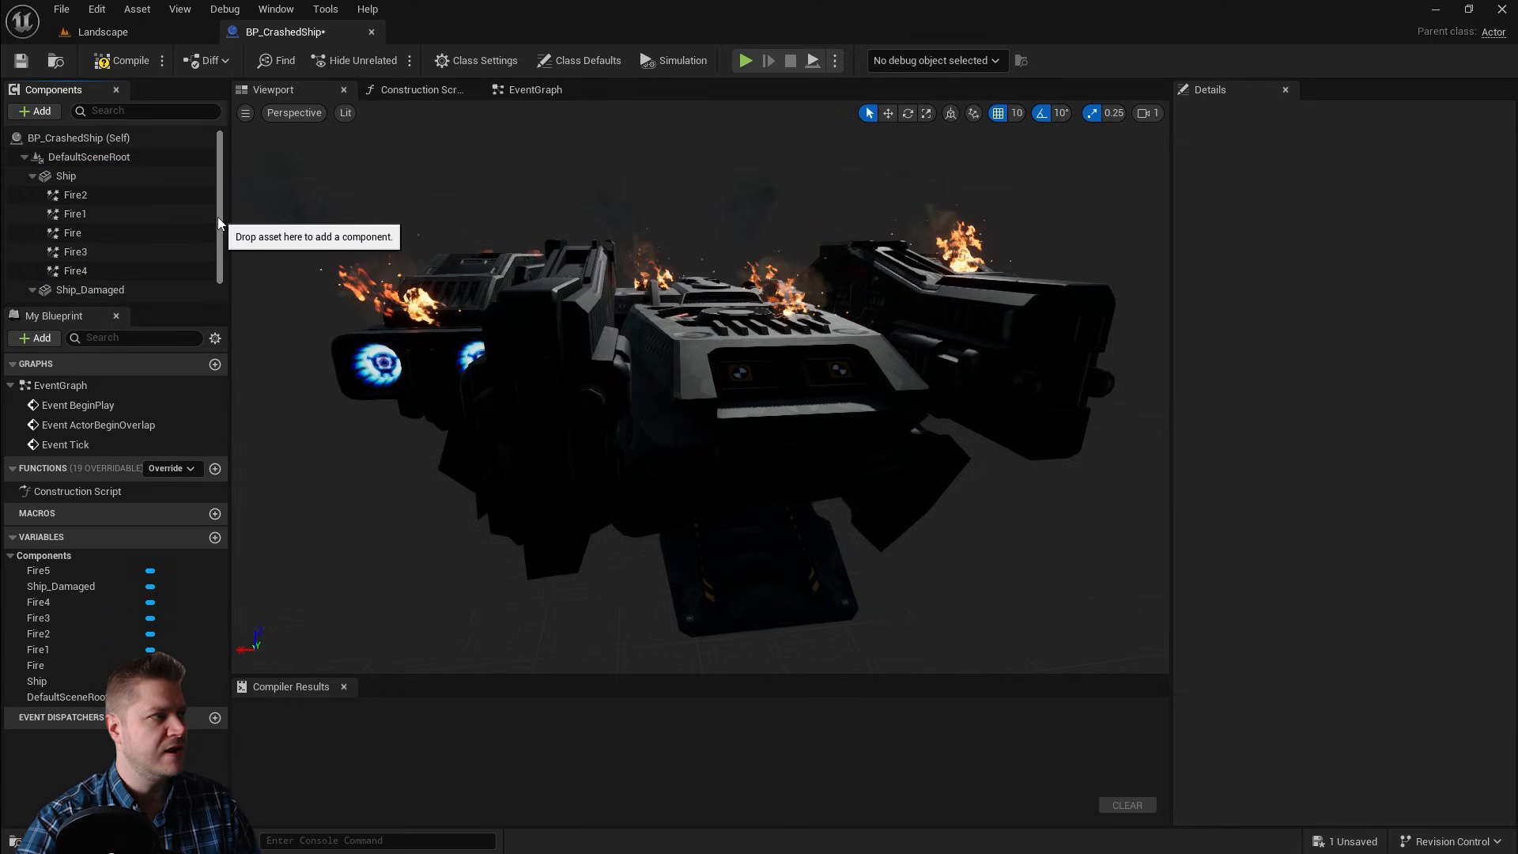
{"action": "double_click", "coordinate": [60, 177]}
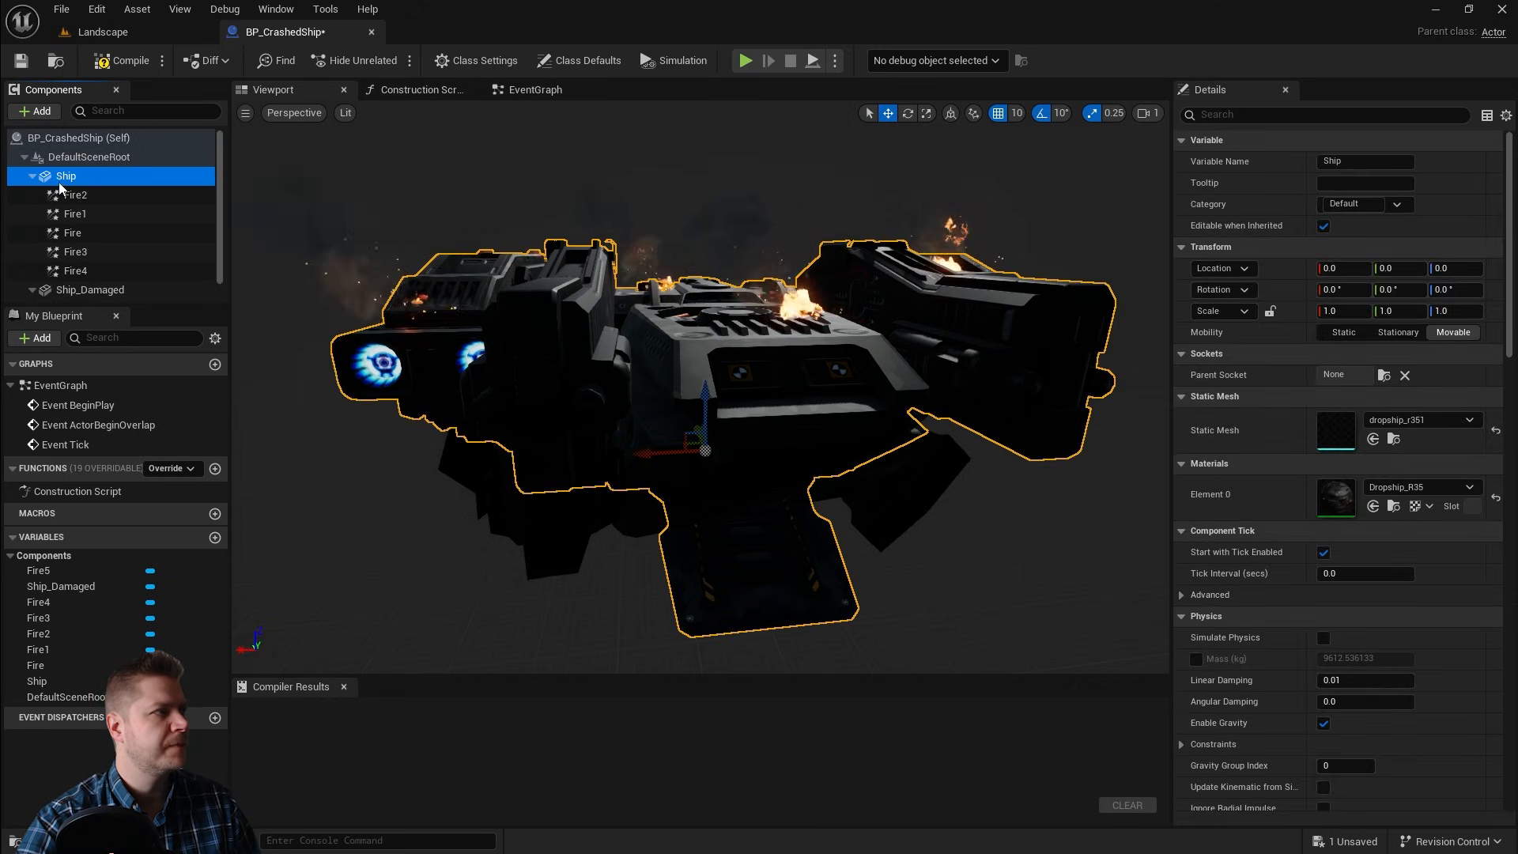
{"action": "left_click", "coordinate": [84, 272], "text": "shift"}
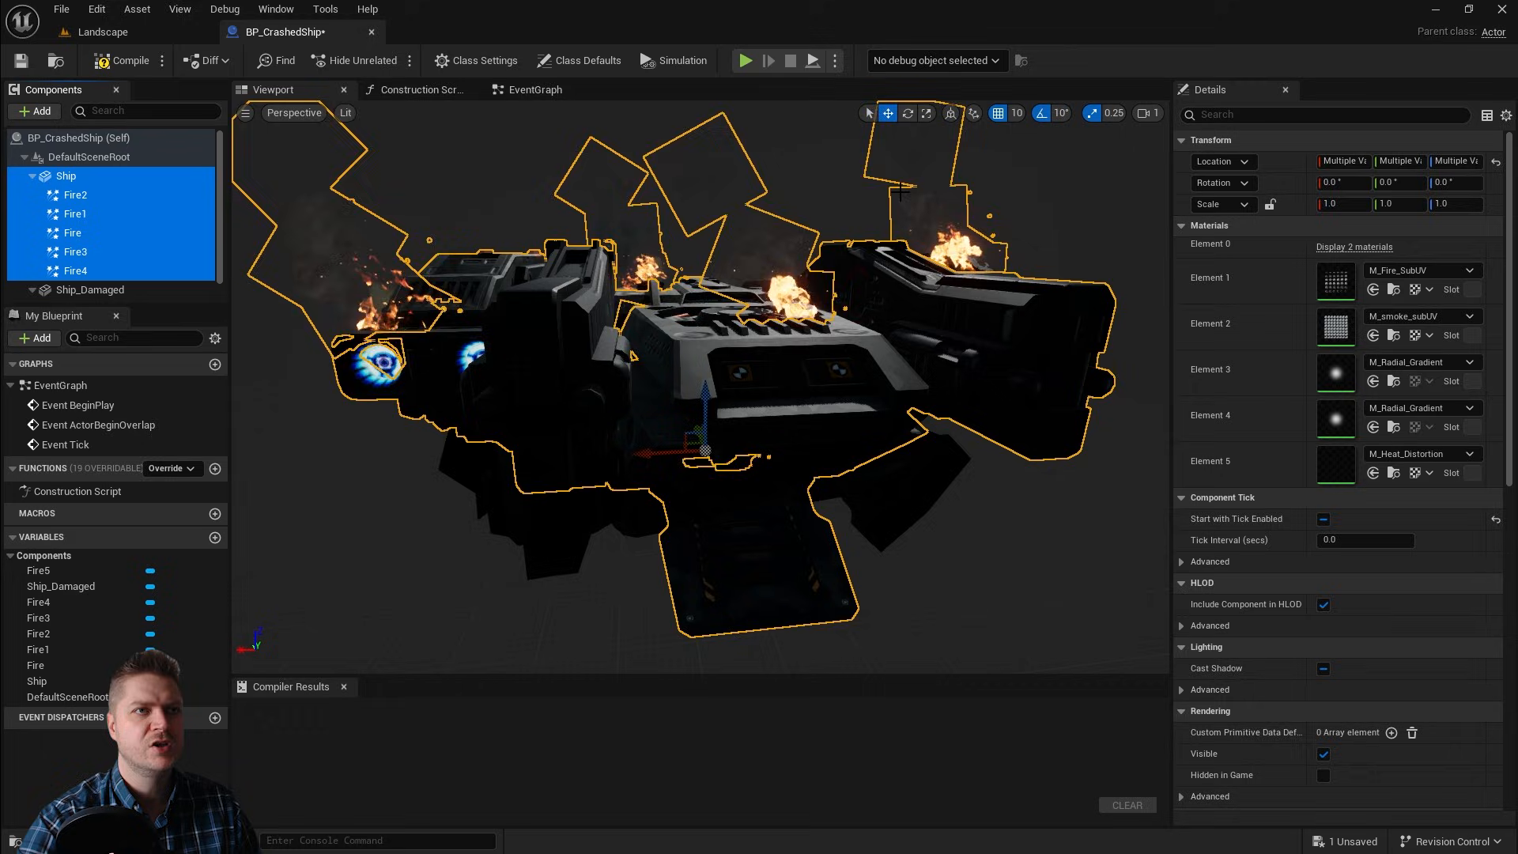
{"action": "left_click", "coordinate": [1248, 114]}
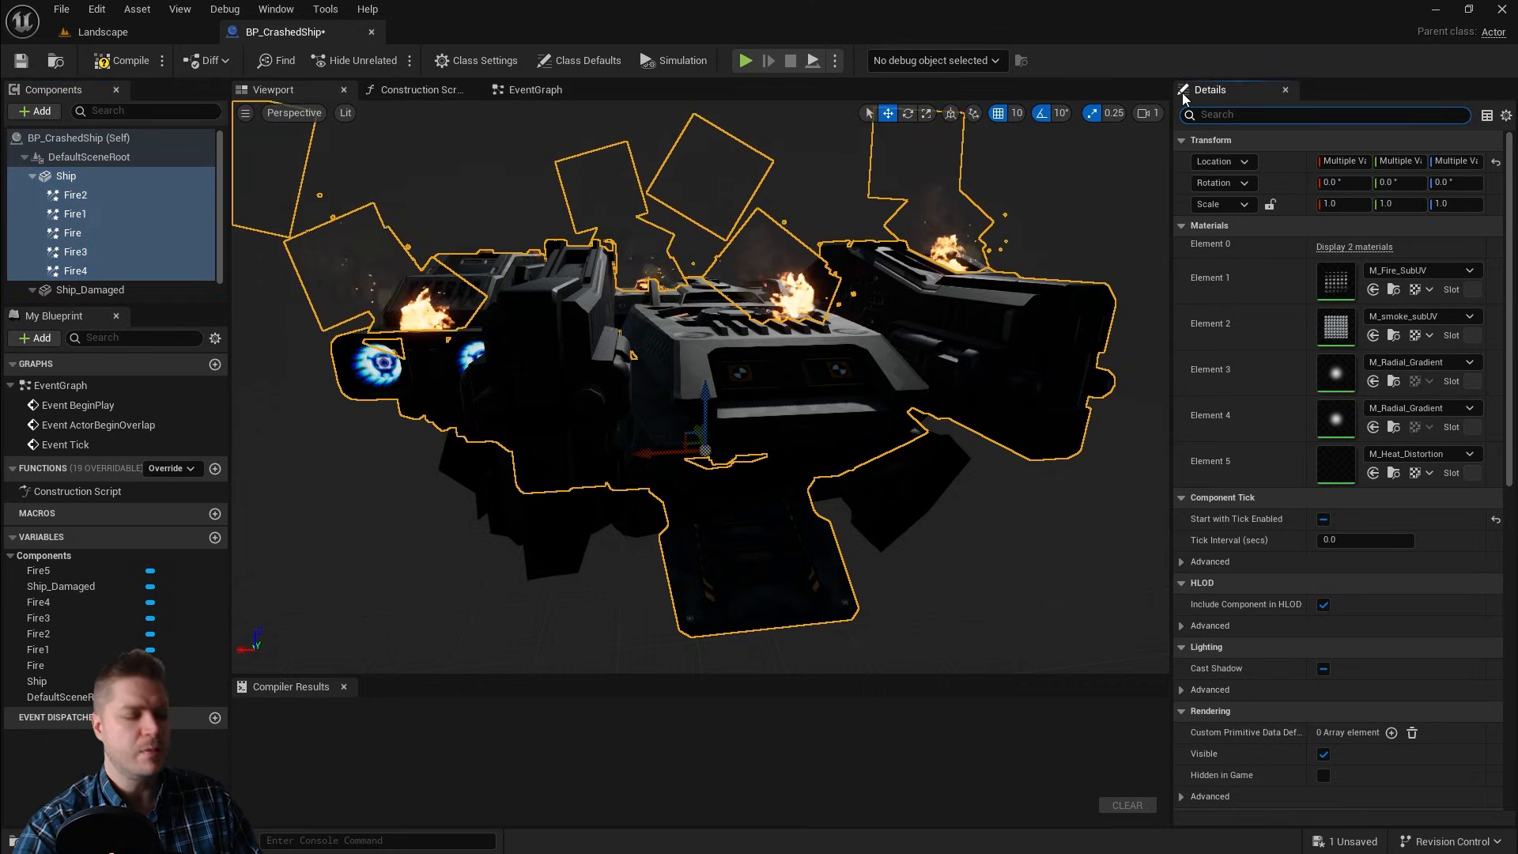
{"action": "type", "text": "vis"}
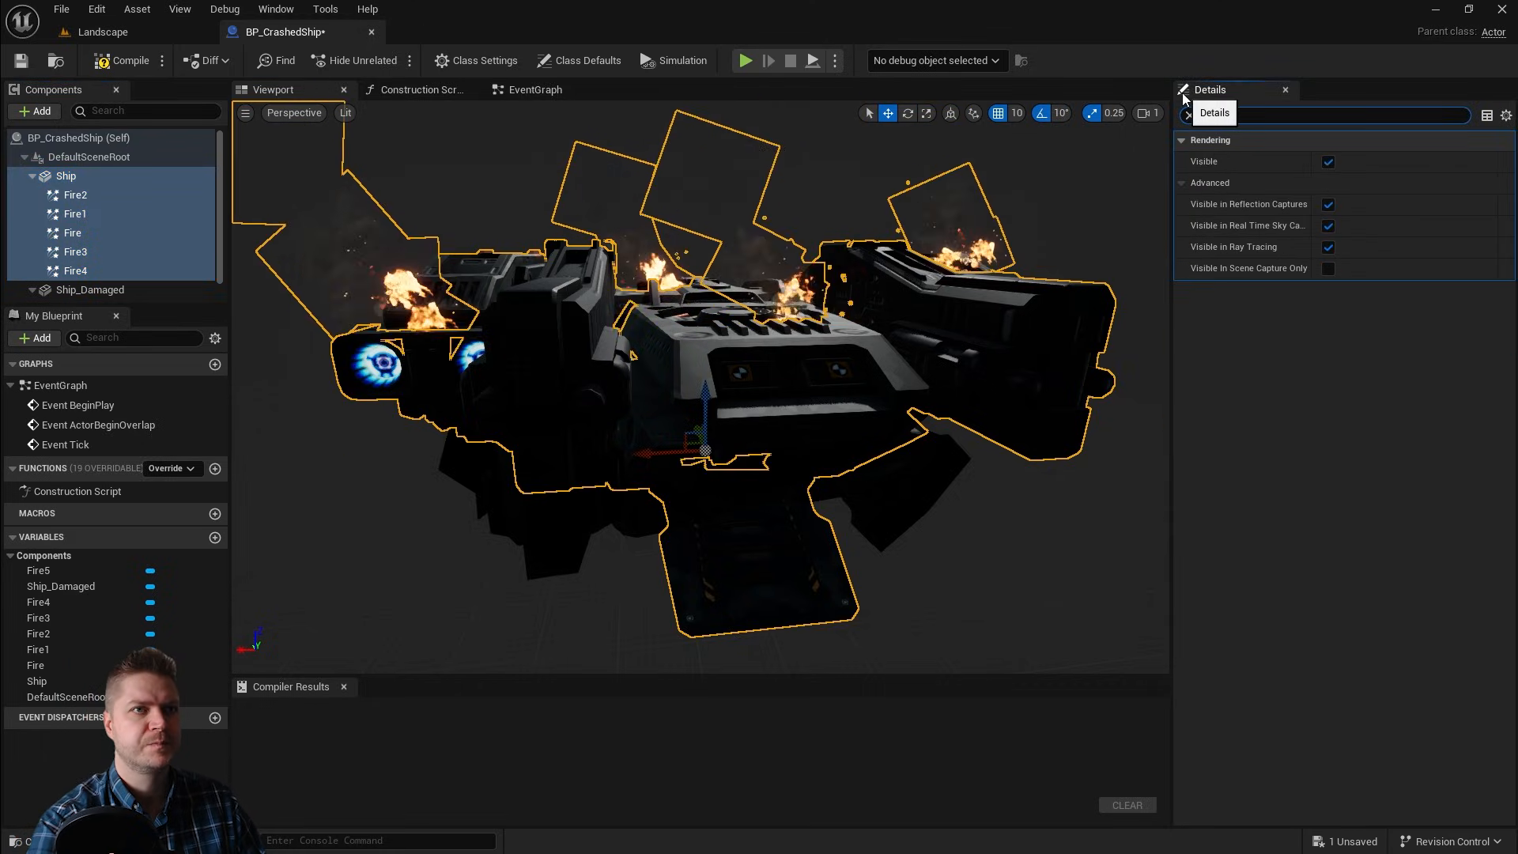
{"action": "left_click", "coordinate": [1329, 162]}
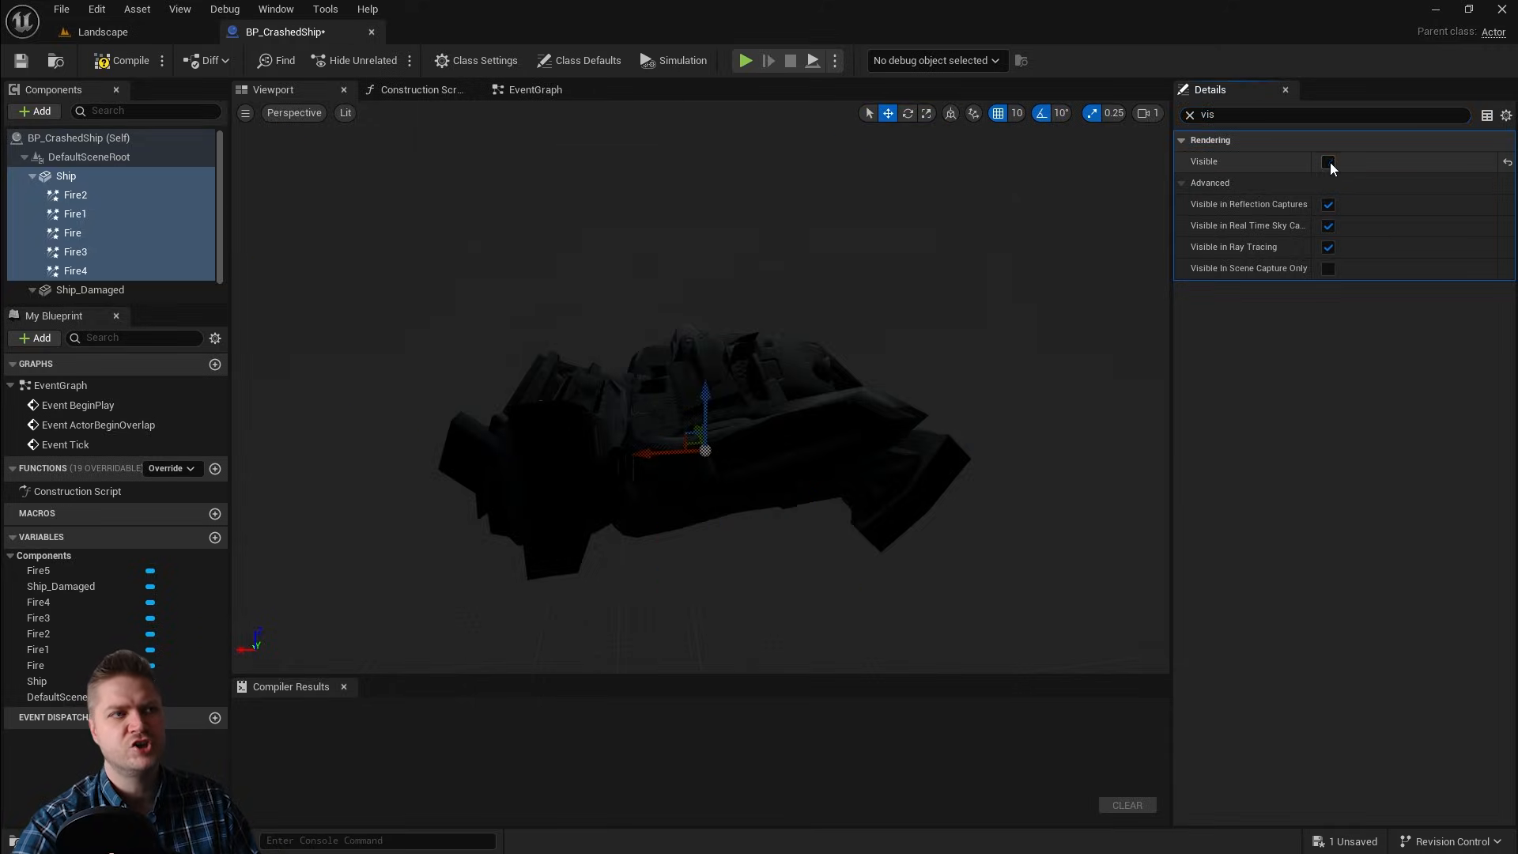
Step: Move Fire5 onto the damaged ship's hull
{"action": "scroll", "coordinate": [91, 268], "scroll_direction": "down", "scroll_amount": 1}
{"action": "left_click", "coordinate": [88, 273]}
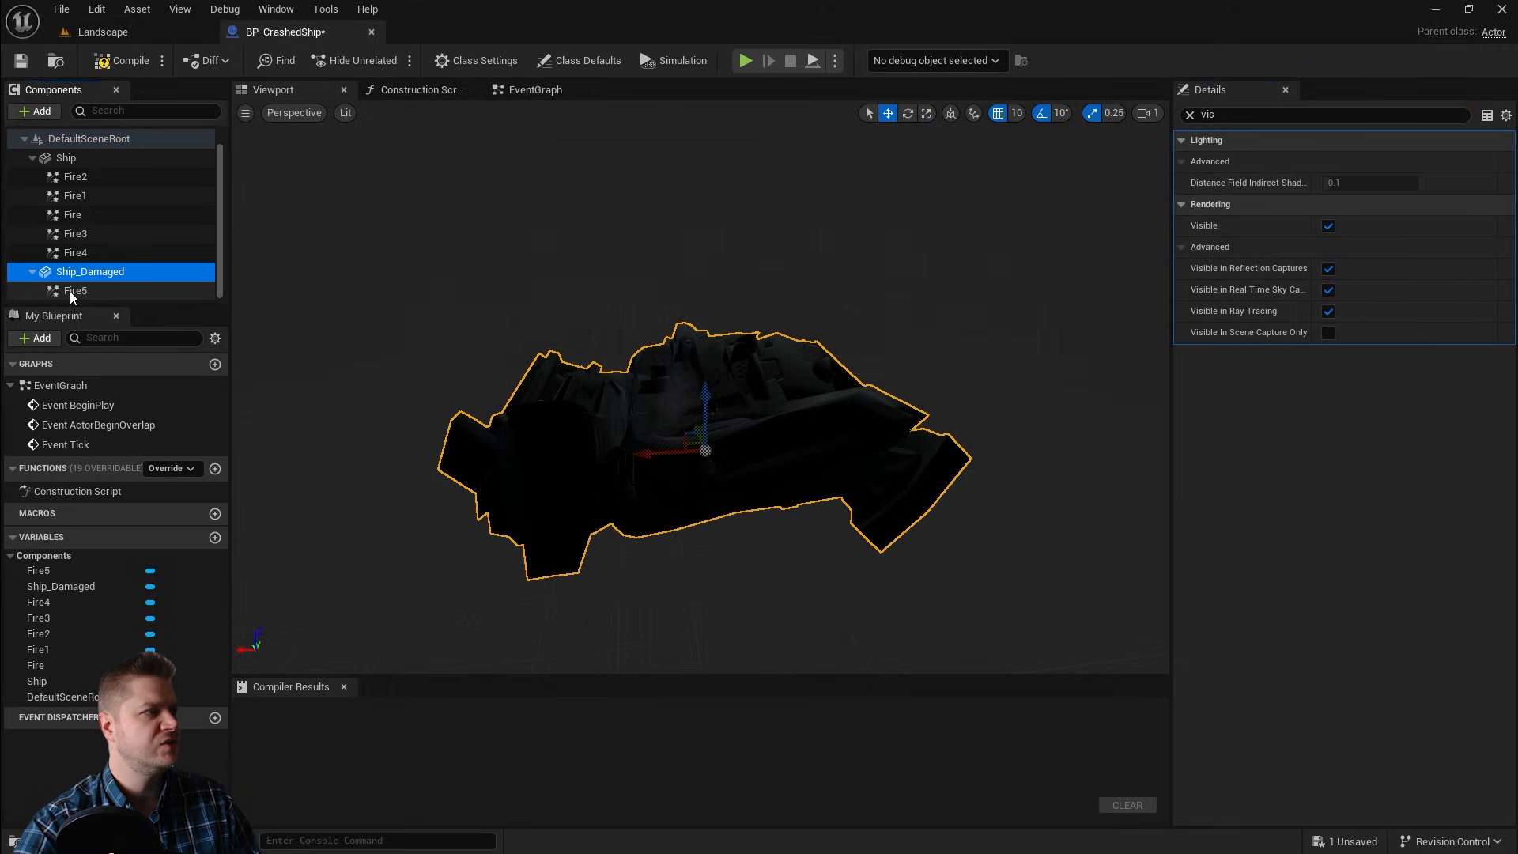
{"action": "left_click", "coordinate": [73, 291]}
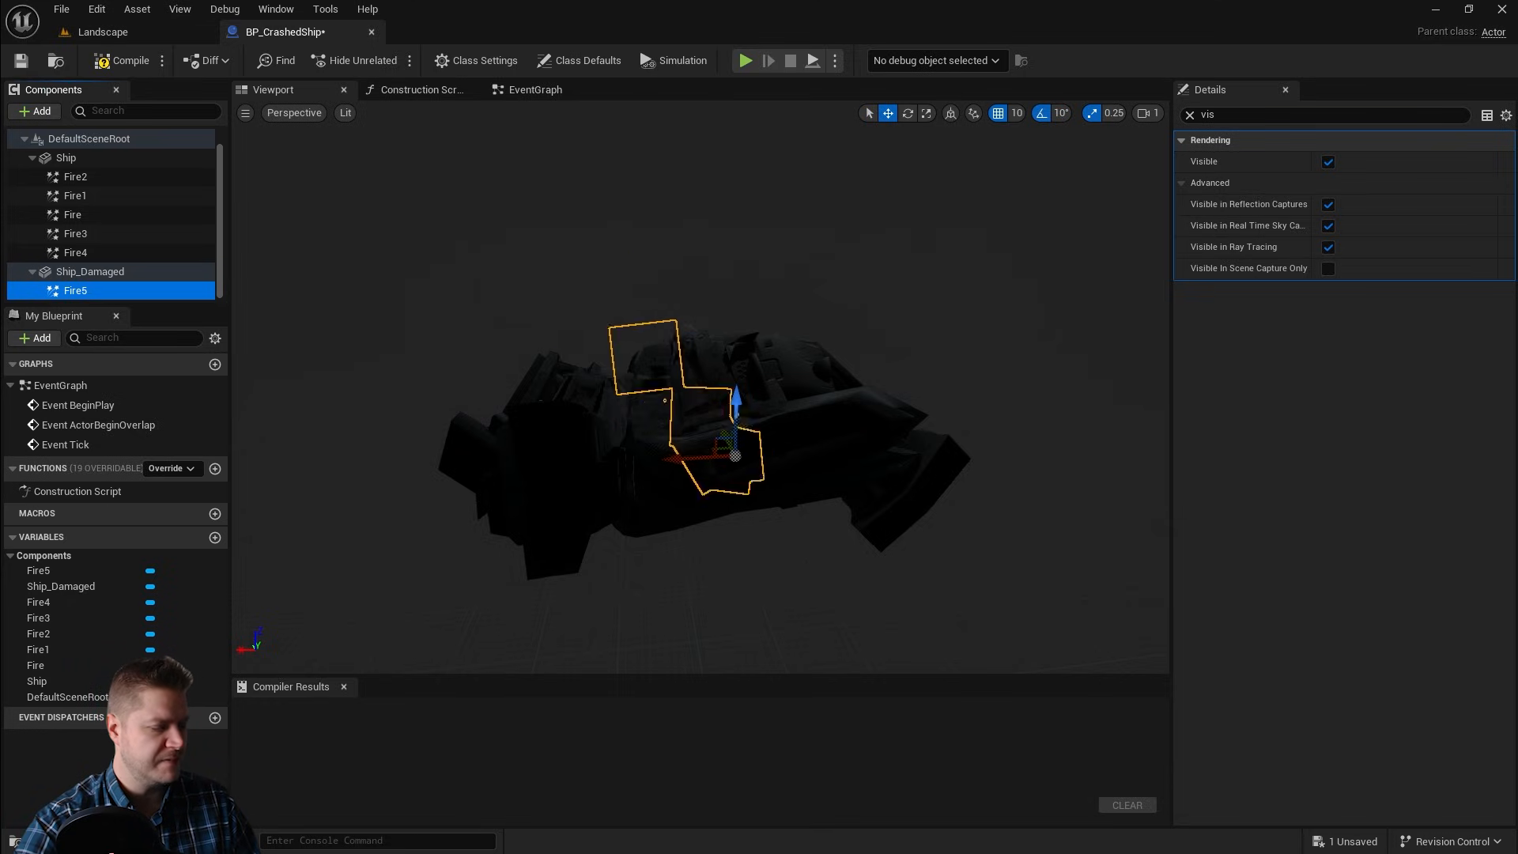
{"action": "left_click_drag", "start_coordinate": [701, 427], "coordinate": [704, 332], "text": "alt"}
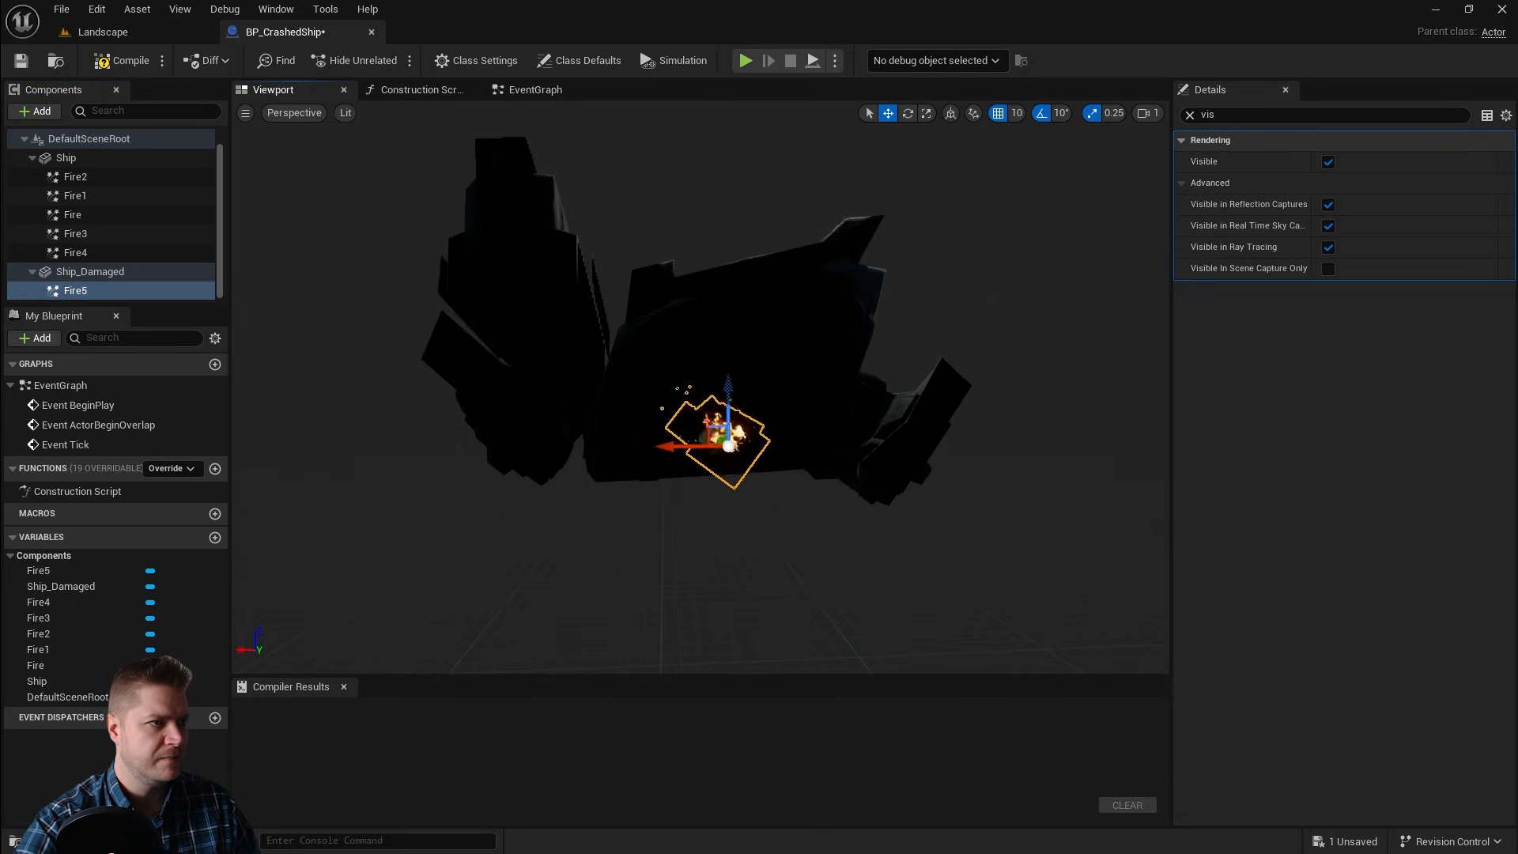
{"action": "left_click_drag", "start_coordinate": [702, 379], "coordinate": [540, 451], "text": "alt"}
Step: Duplicate the fire into Fire6 and Fire7 and place Fire7 on another part of the damaged hull
{"action": "key", "text": "ctrl+d"}
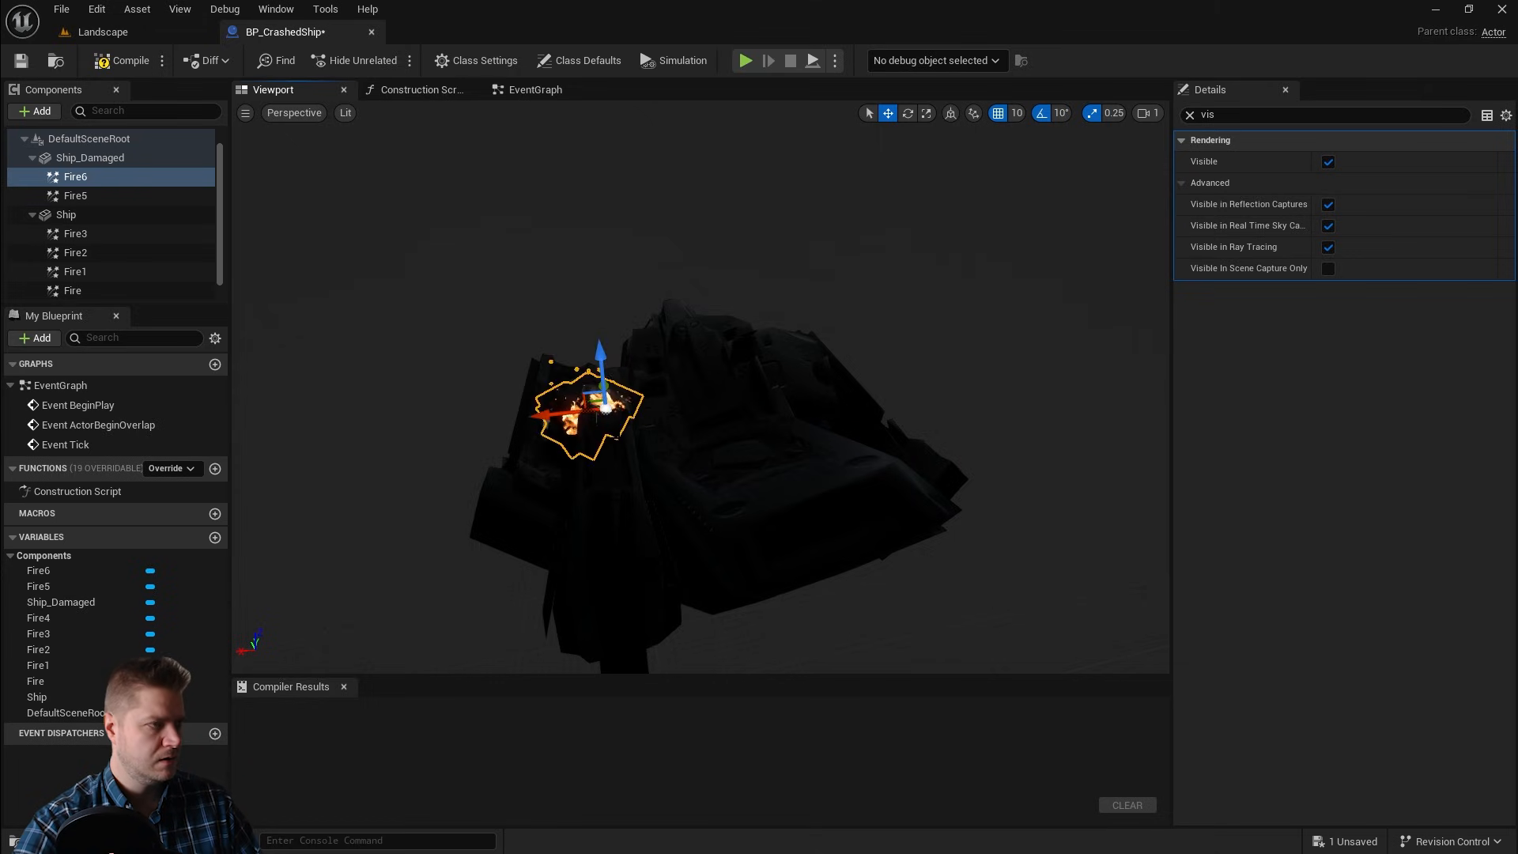
{"action": "key", "text": "ctrl+d"}
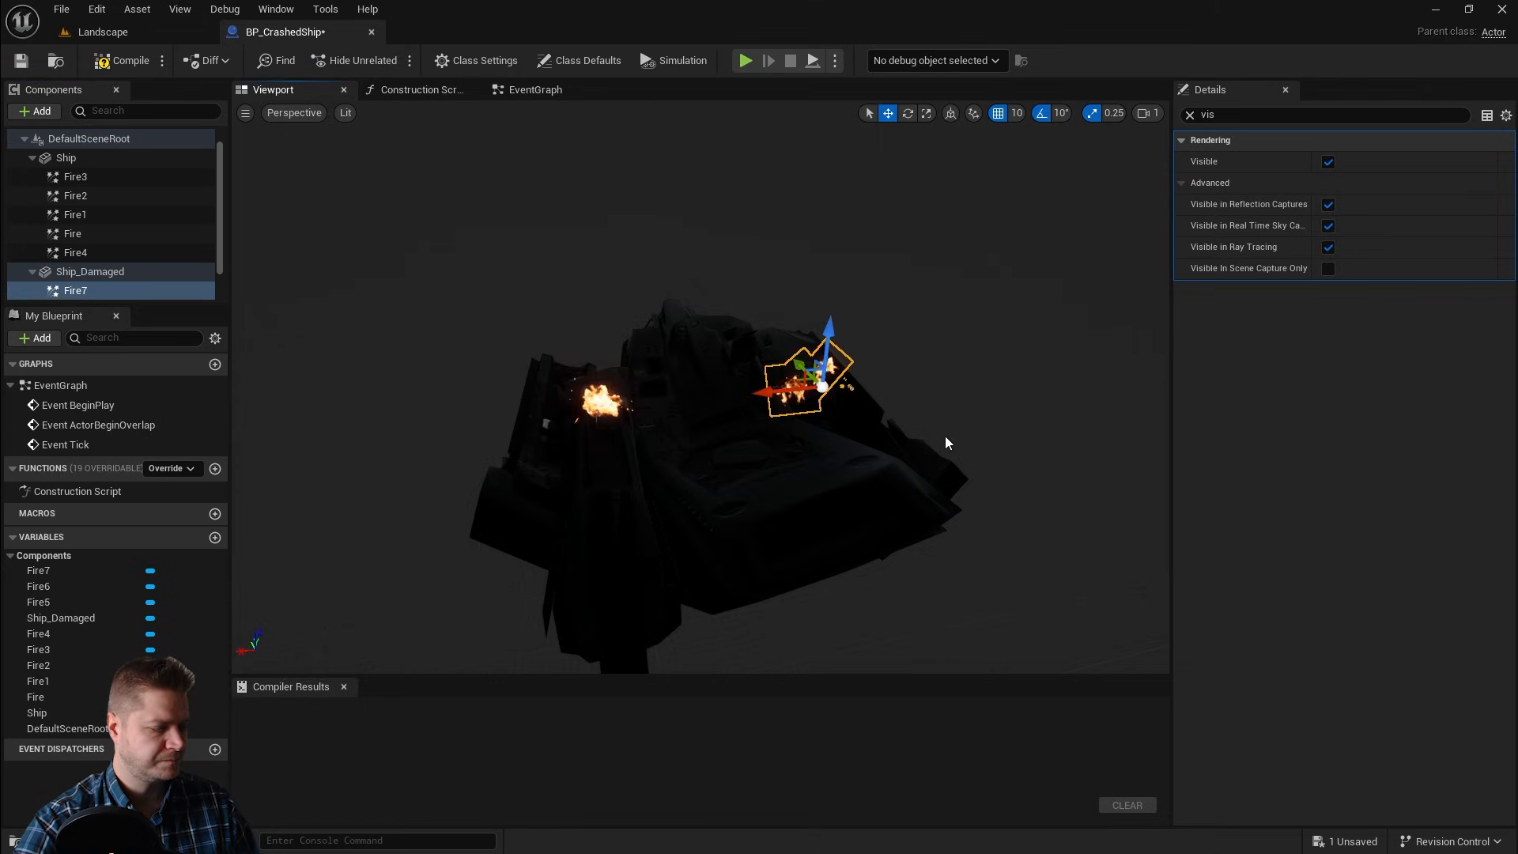
{"action": "left_click_drag", "start_coordinate": [945, 443], "coordinate": [627, 485], "text": "alt"}
{"action": "left_click_drag", "start_coordinate": [662, 343], "coordinate": [814, 408]}
Step: Duplicate the fire into Fire8 and move it to a new spot on the damaged hull
{"action": "key", "text": "ctrl+d"}
{"action": "left_click_drag", "start_coordinate": [722, 454], "coordinate": [593, 456]}
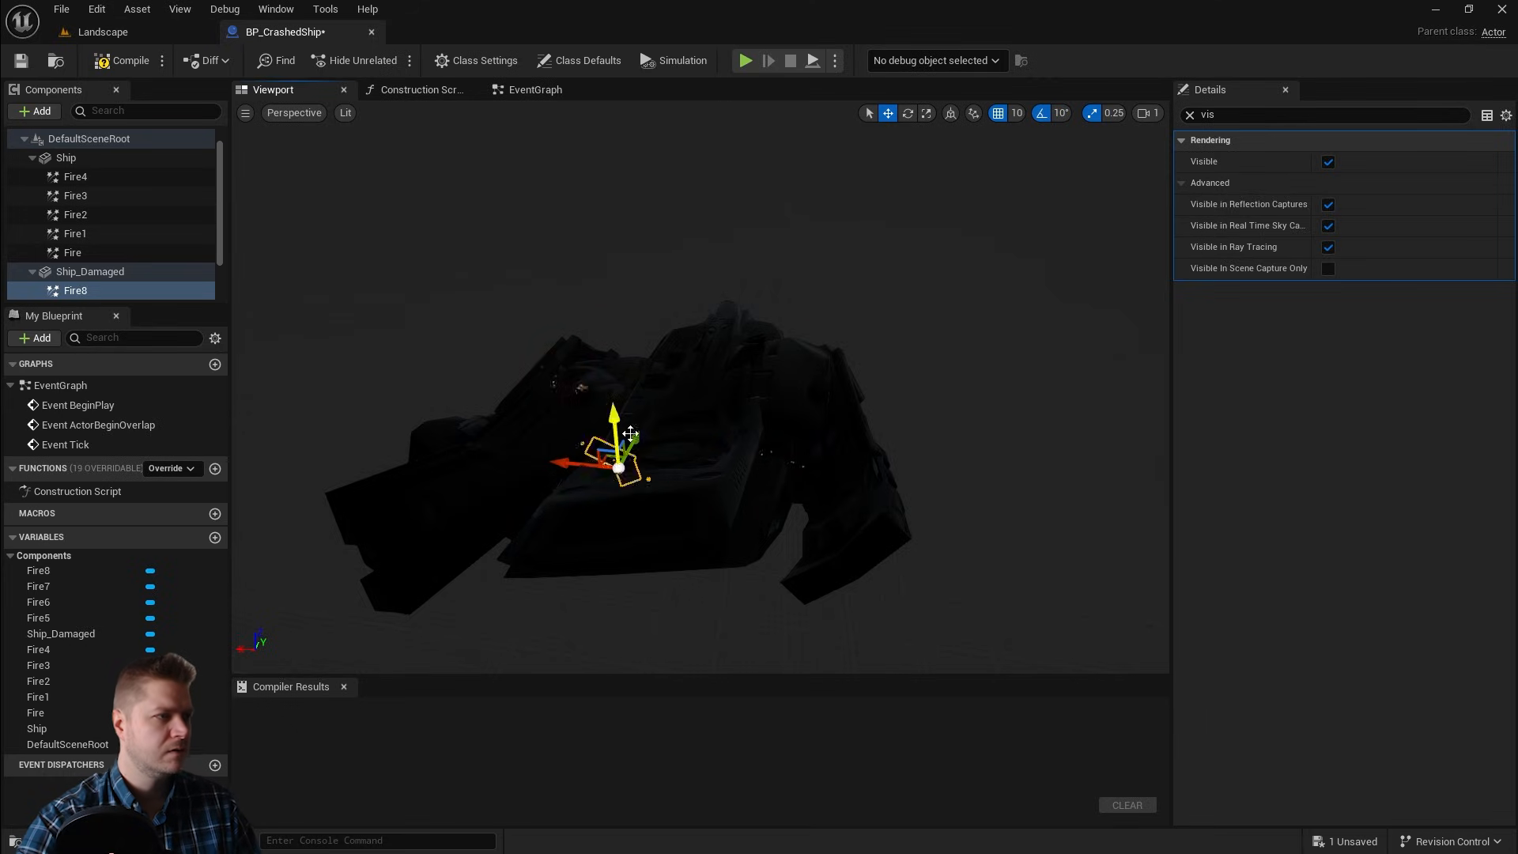
{"action": "left_click_drag", "start_coordinate": [601, 458], "coordinate": [545, 518], "text": "alt"}
Step: Duplicate the fire into Fire9 and move it to the front of the damaged ship
{"action": "key", "text": "ctrl+d"}
{"action": "left_click_drag", "start_coordinate": [394, 380], "coordinate": [392, 364]}
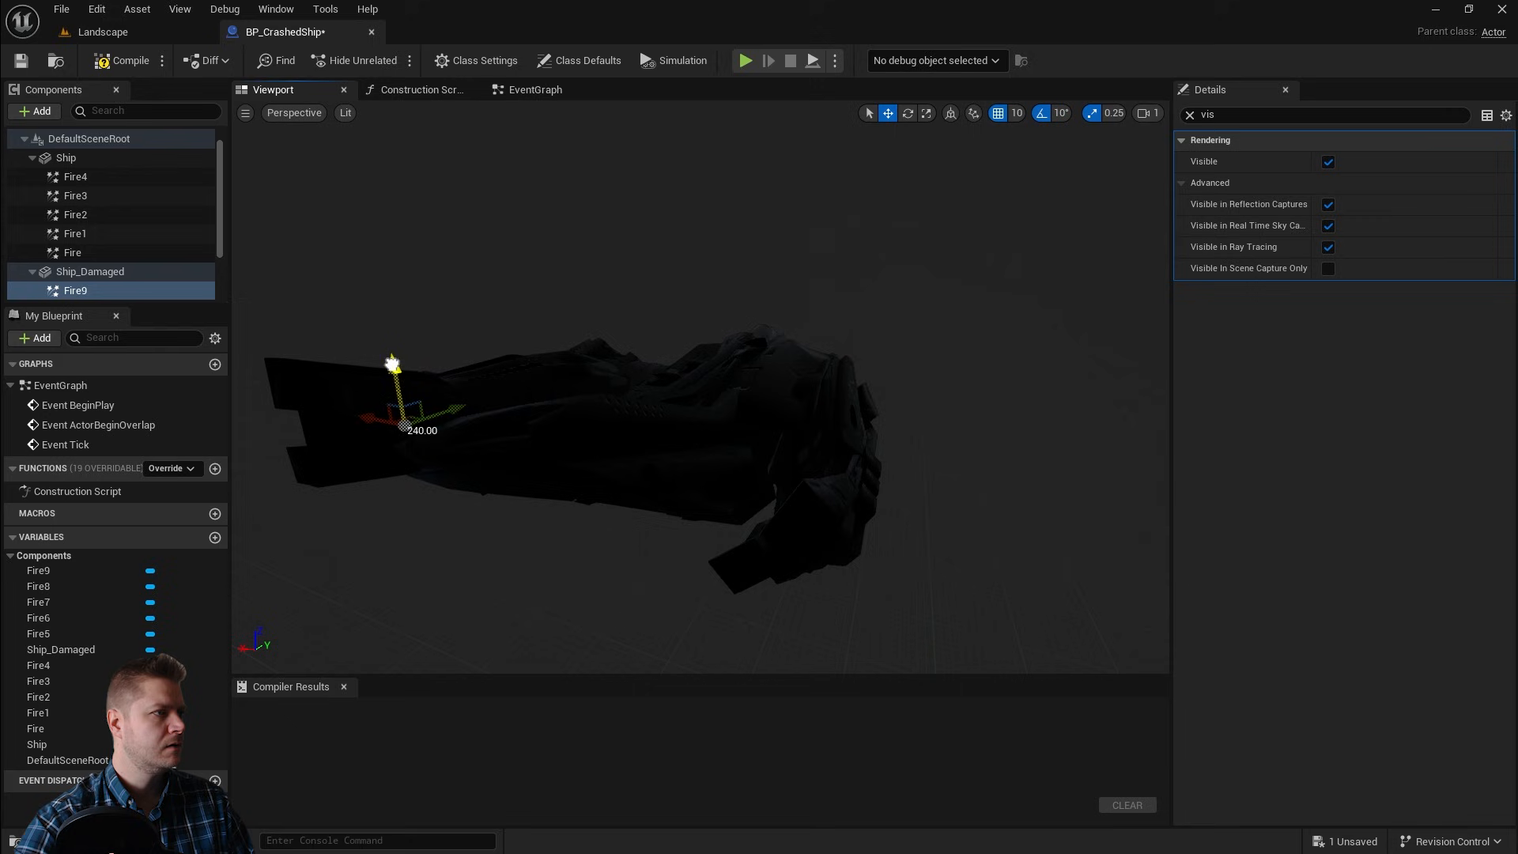
{"action": "left_click_drag", "start_coordinate": [474, 413], "coordinate": [642, 476], "text": "alt"}
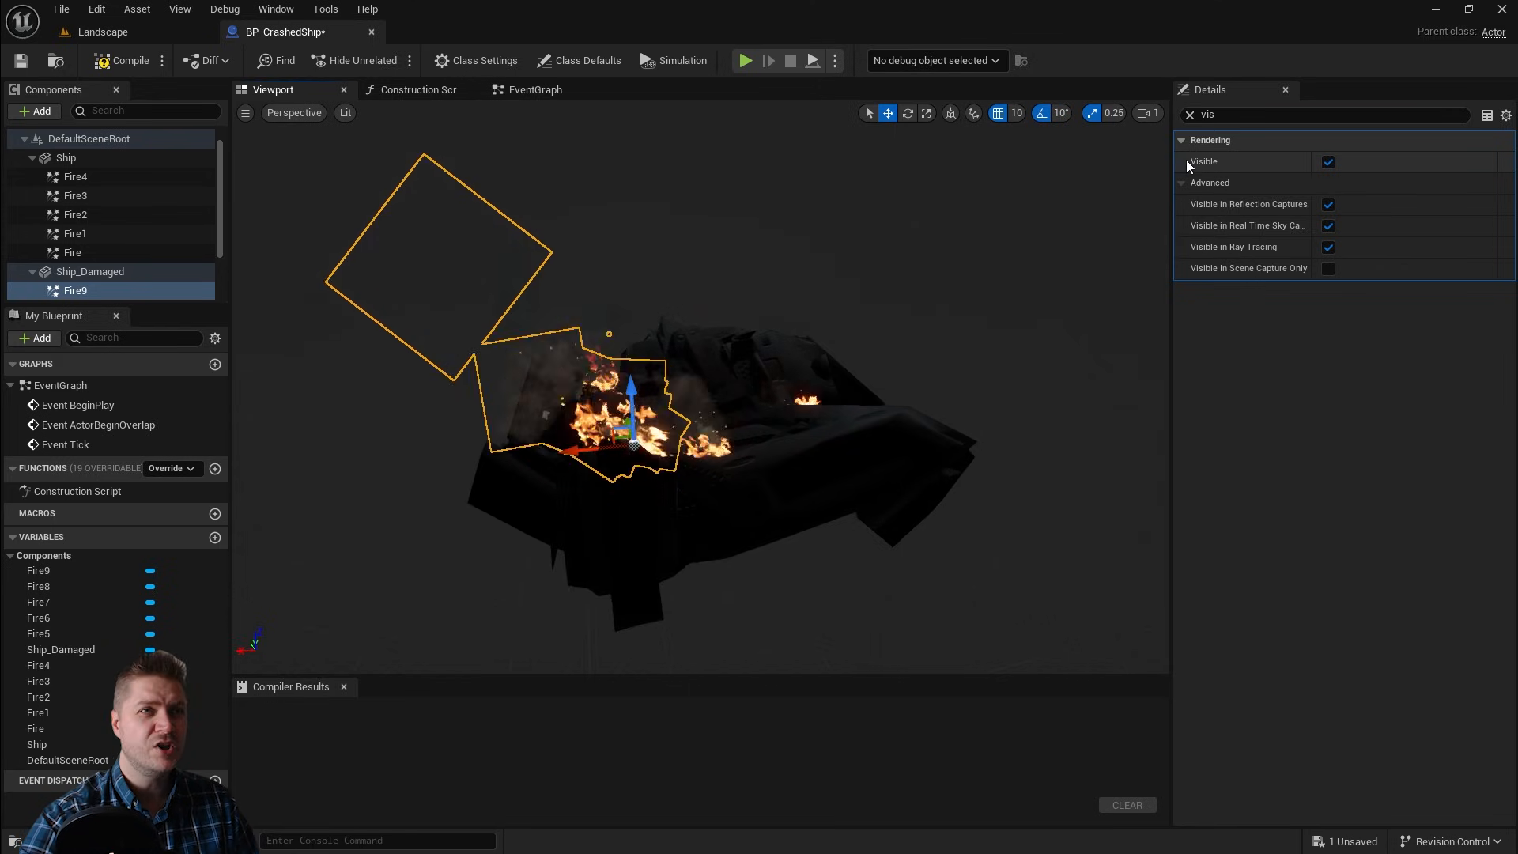
Step: Select Fire5 through Fire9, lock uniform scale, and set their scale to 1.5
{"action": "left_click", "coordinate": [1189, 115]}
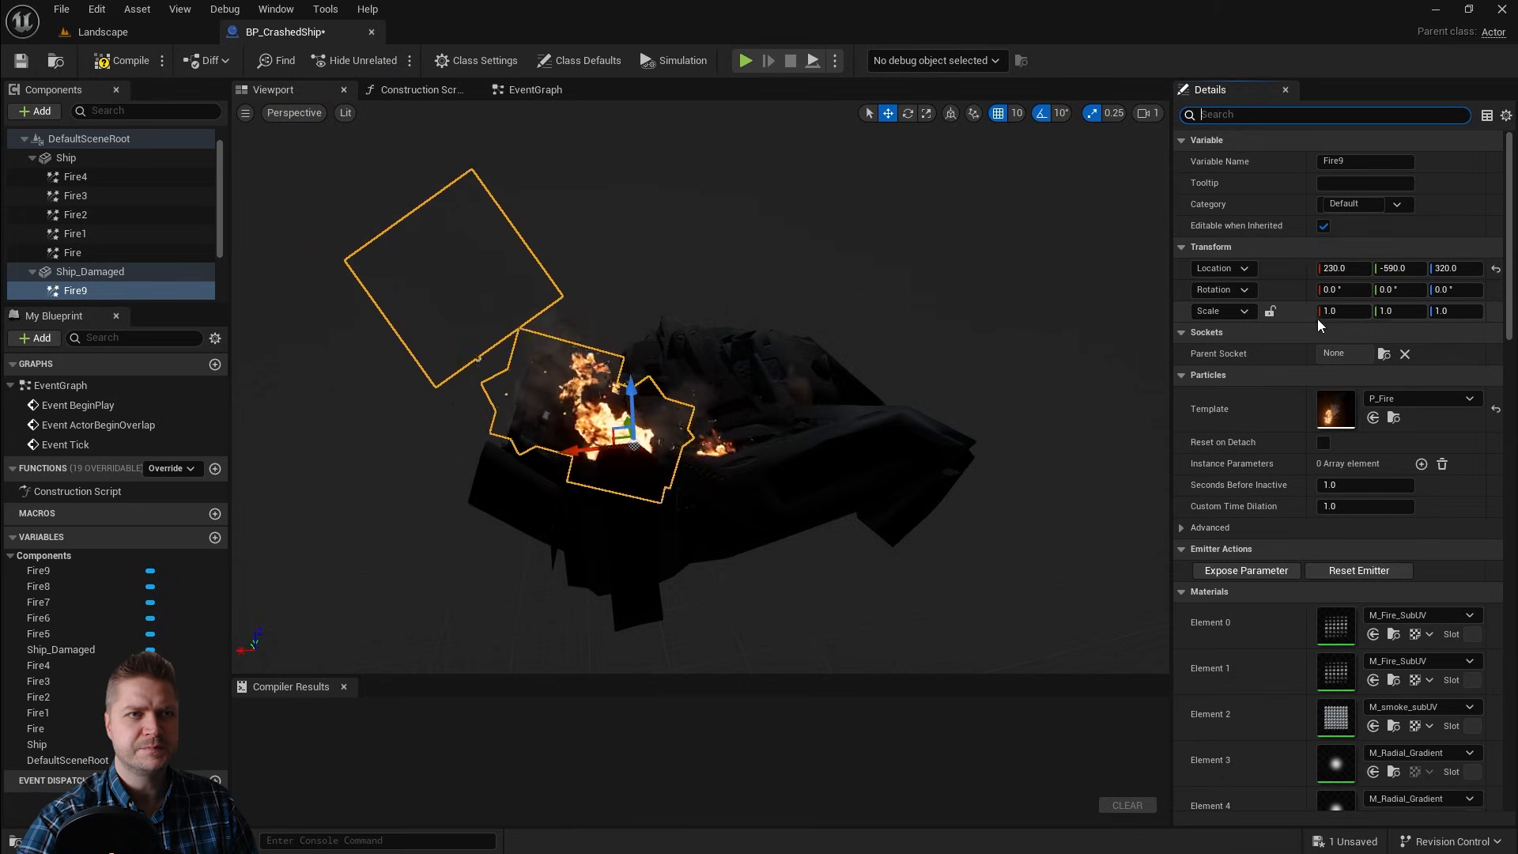
{"action": "left_click", "coordinate": [1340, 311]}
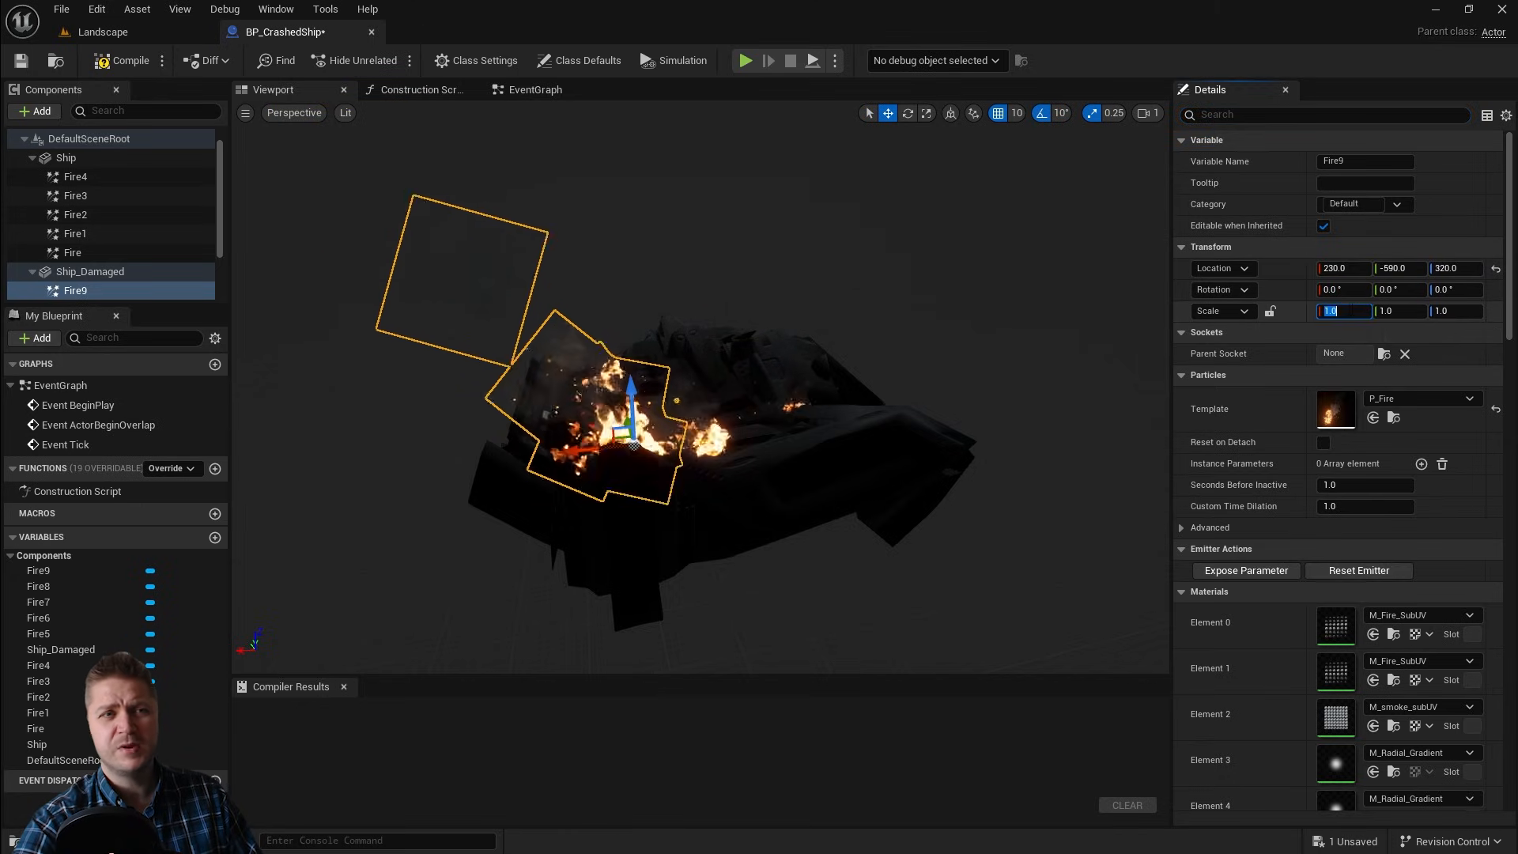
{"action": "left_click", "coordinate": [1270, 311]}
{"action": "scroll", "coordinate": [82, 272], "scroll_direction": "down", "scroll_amount": 2}
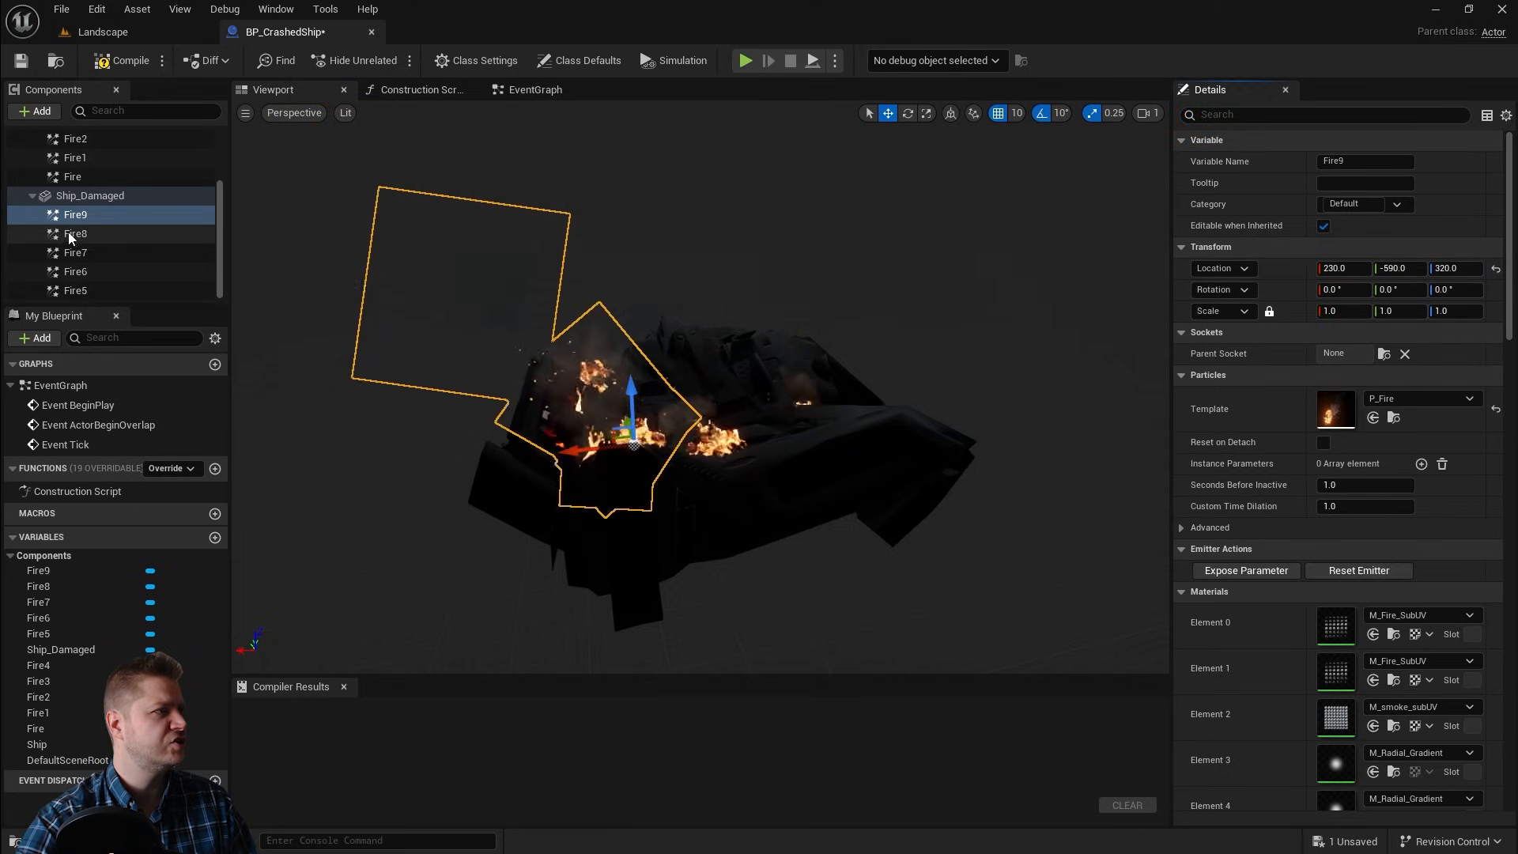
{"action": "left_click", "coordinate": [74, 214]}
{"action": "left_click", "coordinate": [87, 290], "text": "shift"}
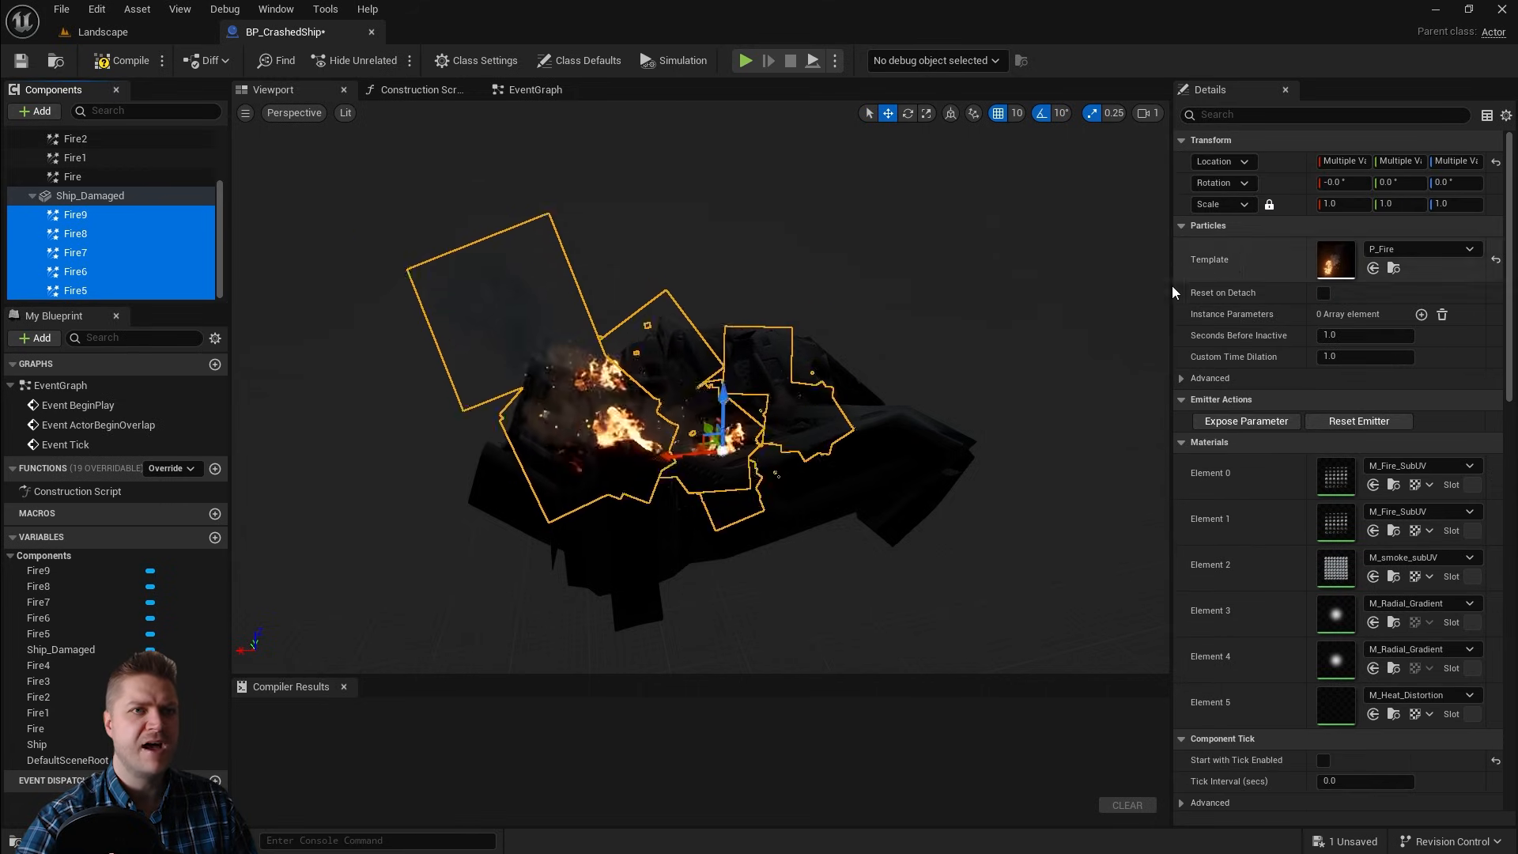
{"action": "left_click", "coordinate": [1270, 204]}
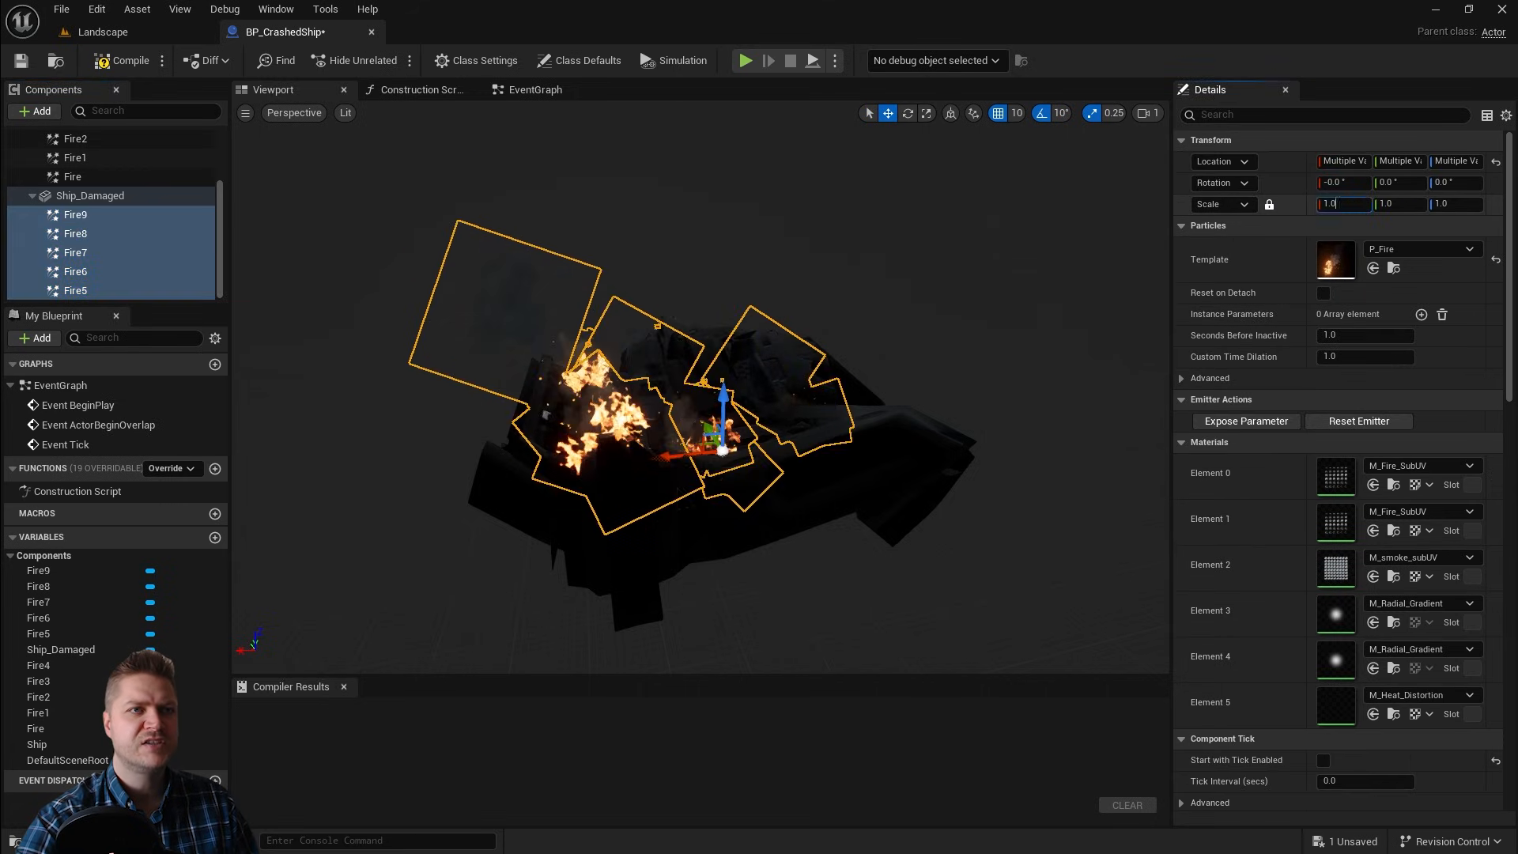
{"action": "left_click", "coordinate": [1270, 205]}
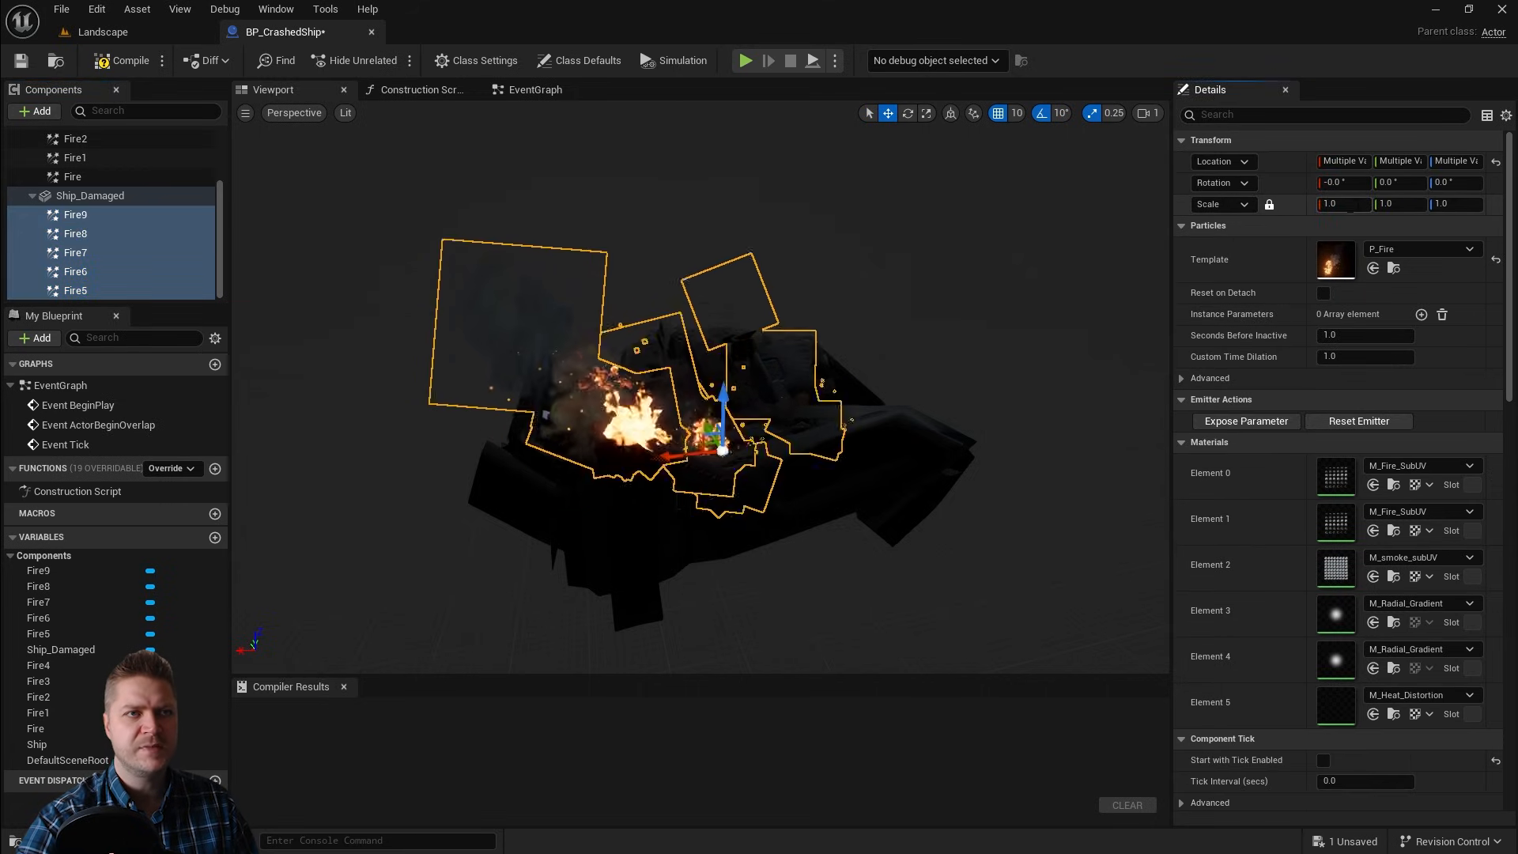
{"action": "left_click", "coordinate": [1336, 204]}
{"action": "type", "text": "1.5"}
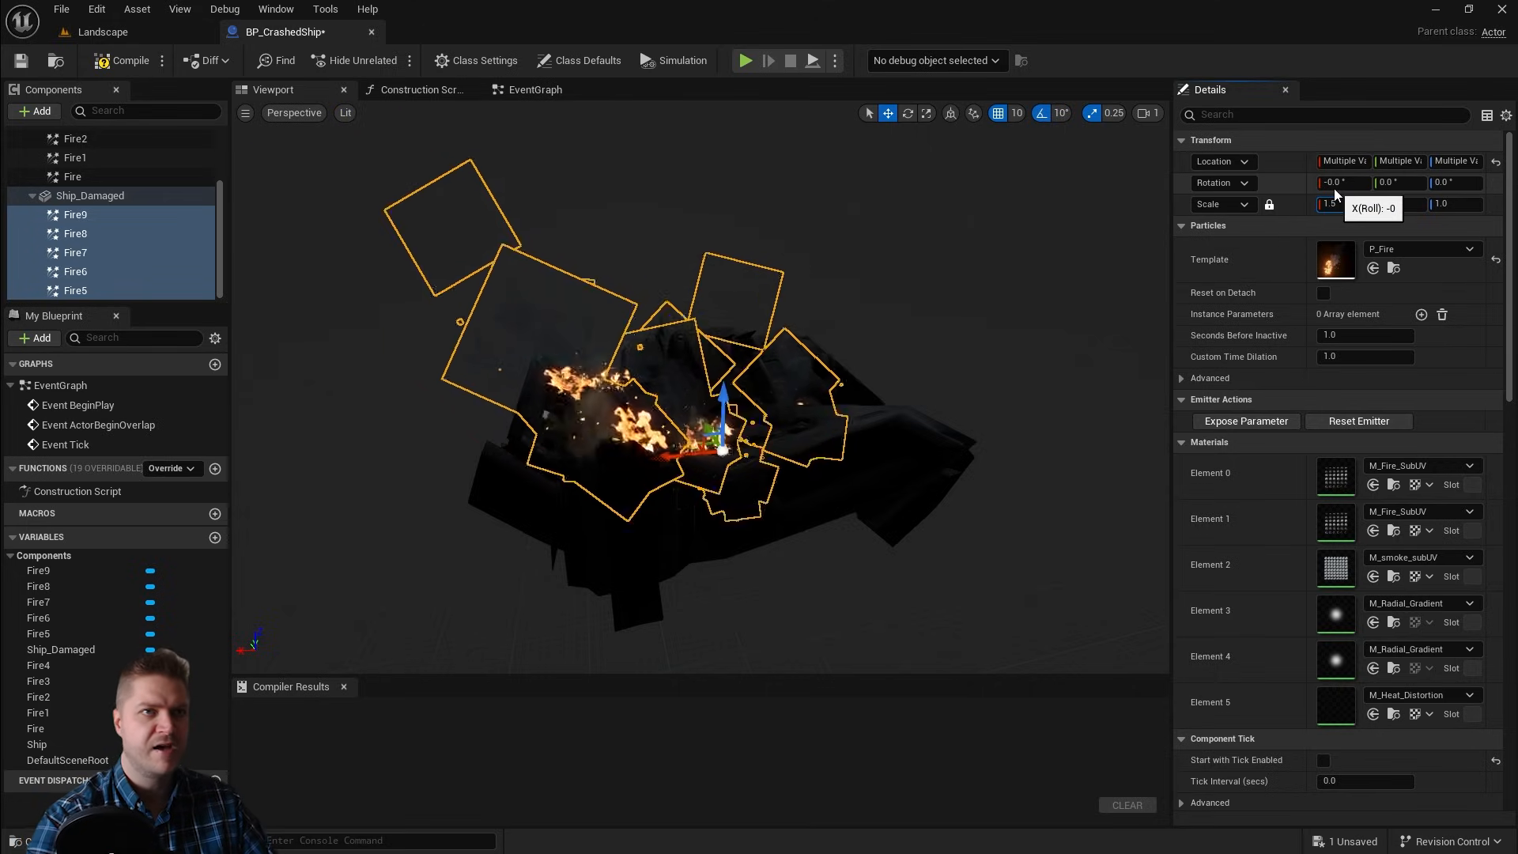
{"action": "key", "text": "Return"}
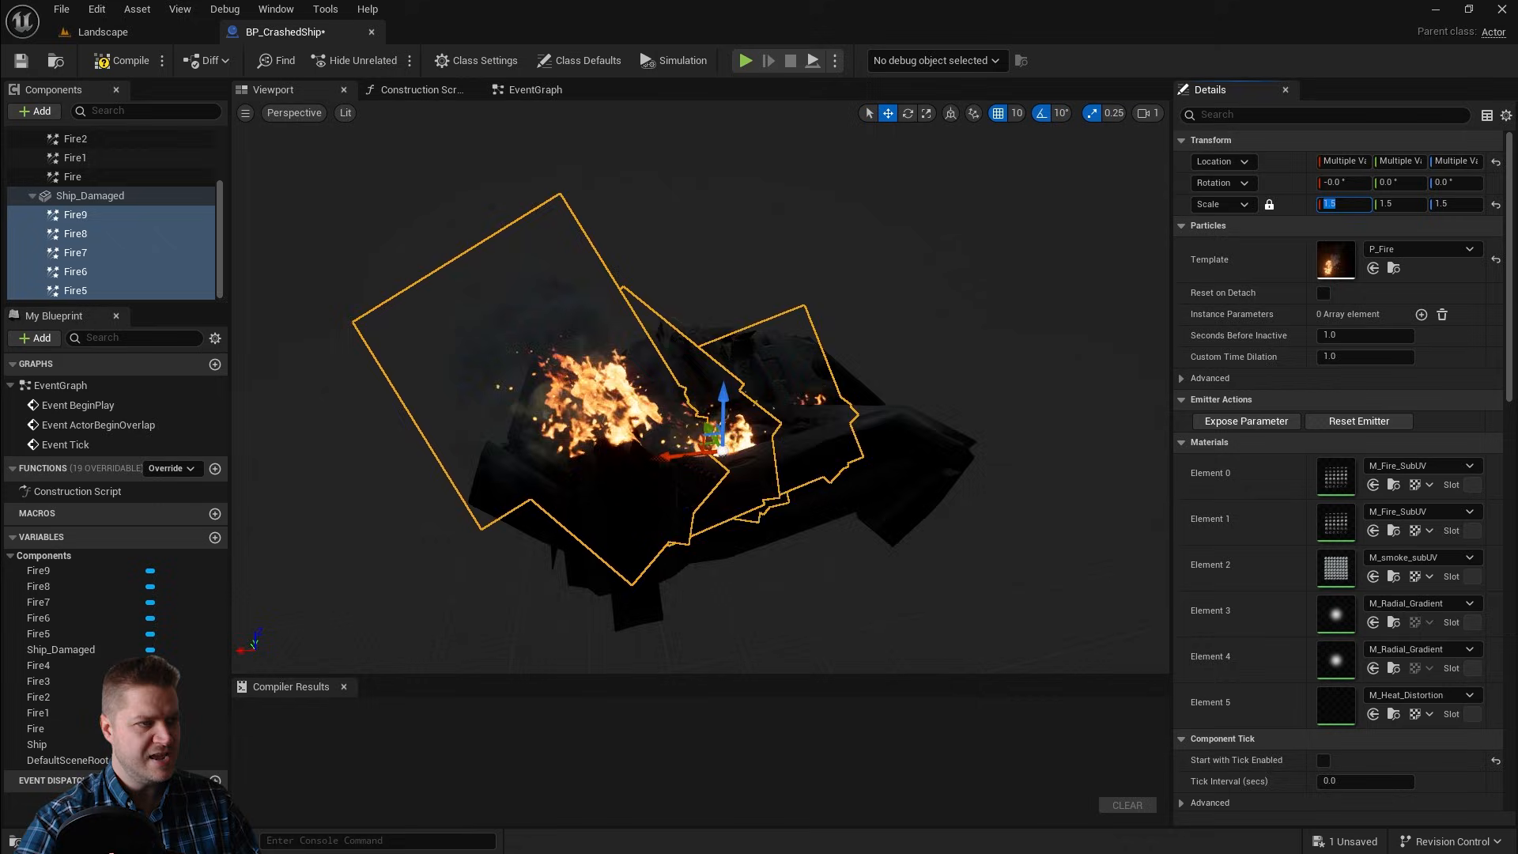
Step: Reposition Fire7 on the damaged hull to about X -280, Y -260, Z 150
{"action": "key", "text": "d"}
{"action": "right_click_drag", "start_coordinate": [865, 359], "coordinate": [673, 344]}
{"action": "right_click_drag", "start_coordinate": [908, 440], "coordinate": [886, 450]}
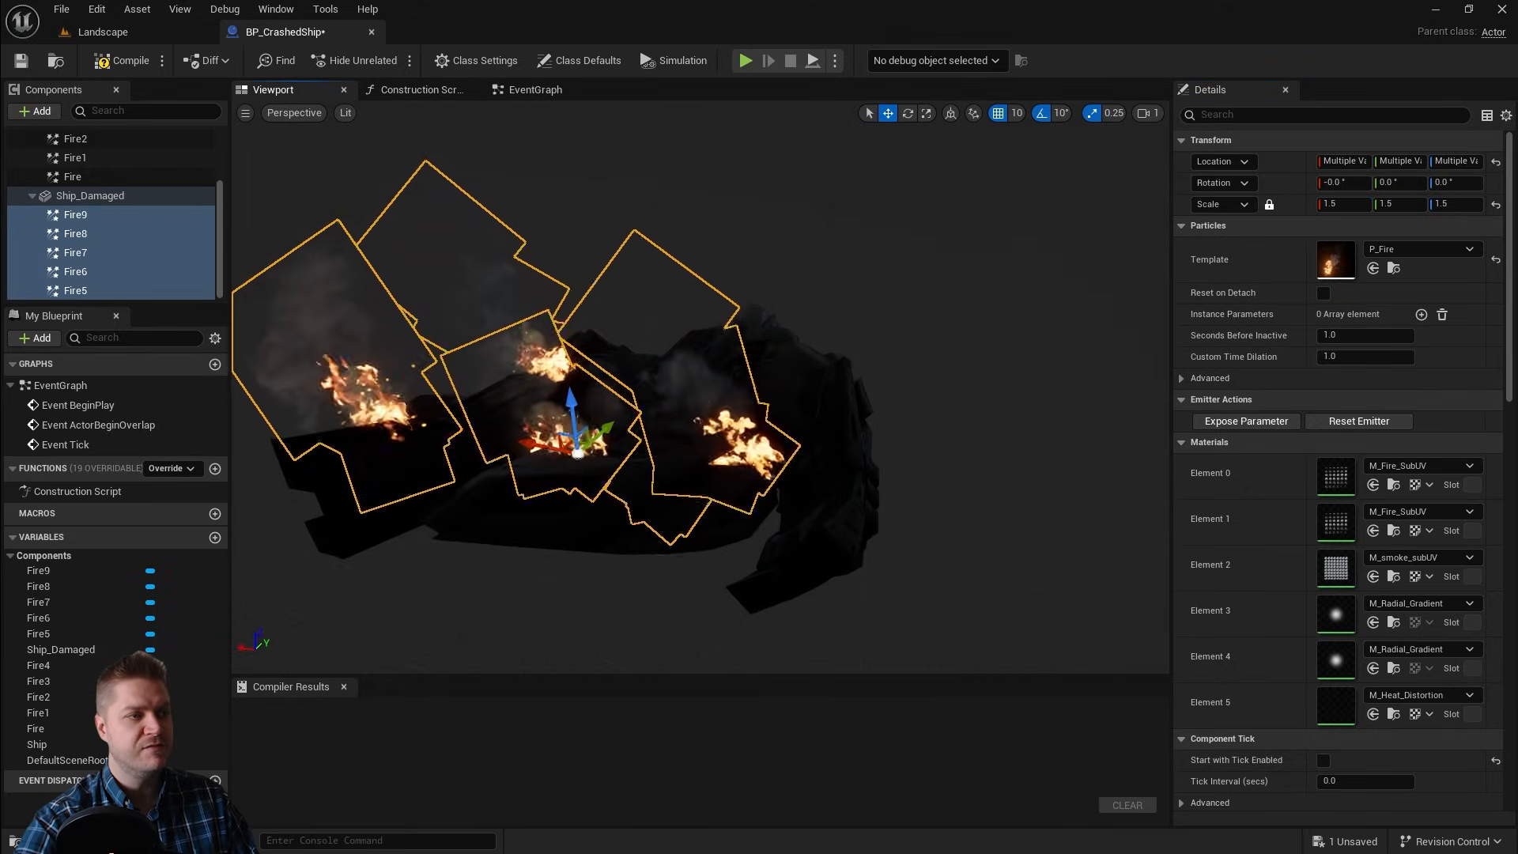
{"action": "left_click", "coordinate": [736, 444]}
{"action": "left_click_drag", "start_coordinate": [748, 404], "coordinate": [750, 397]}
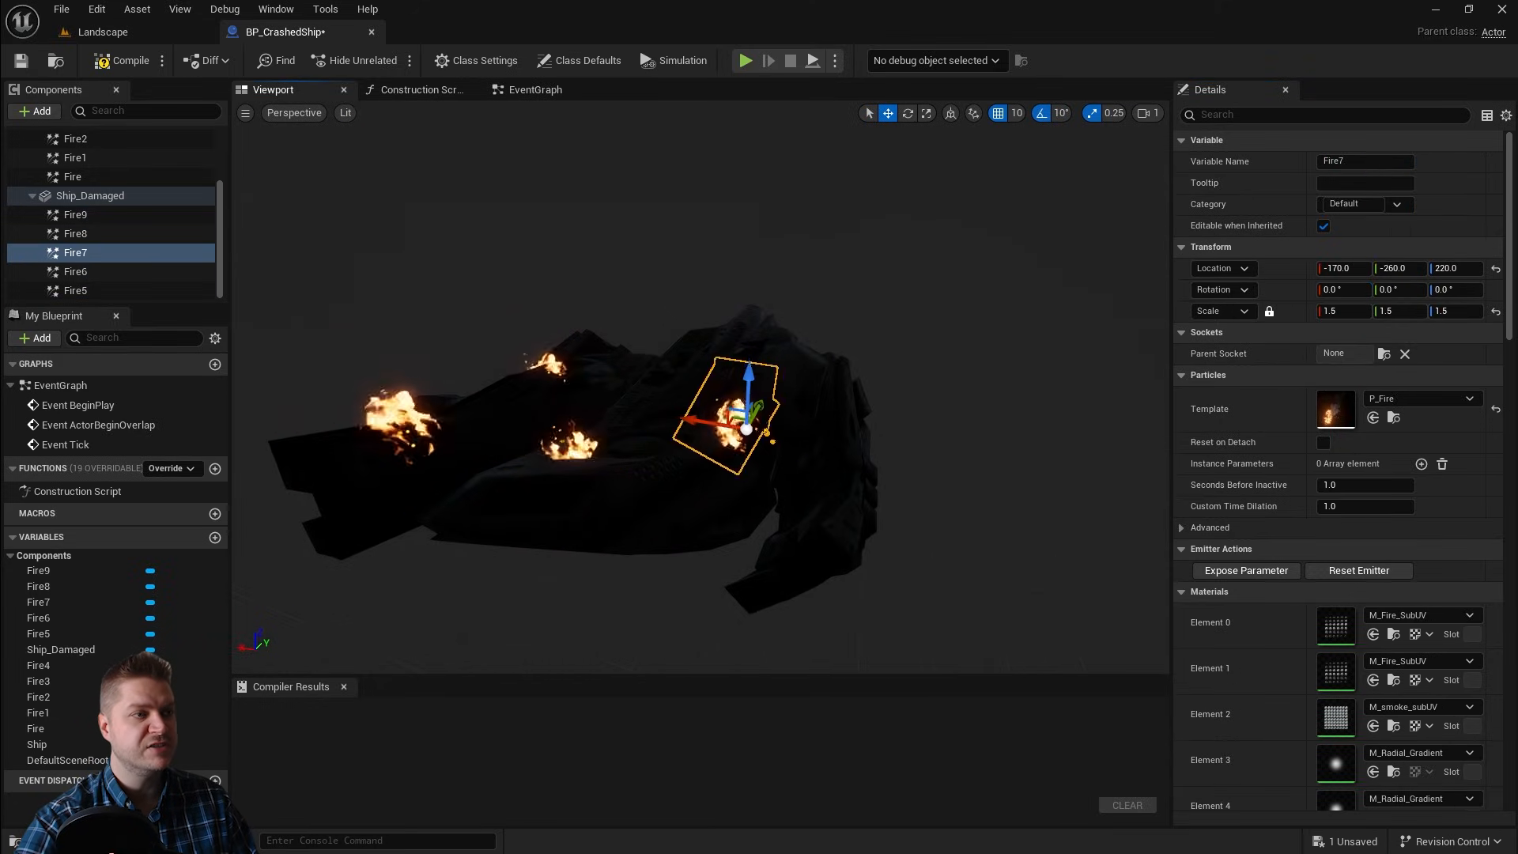
{"action": "right_click_drag", "start_coordinate": [750, 397], "coordinate": [712, 443]}
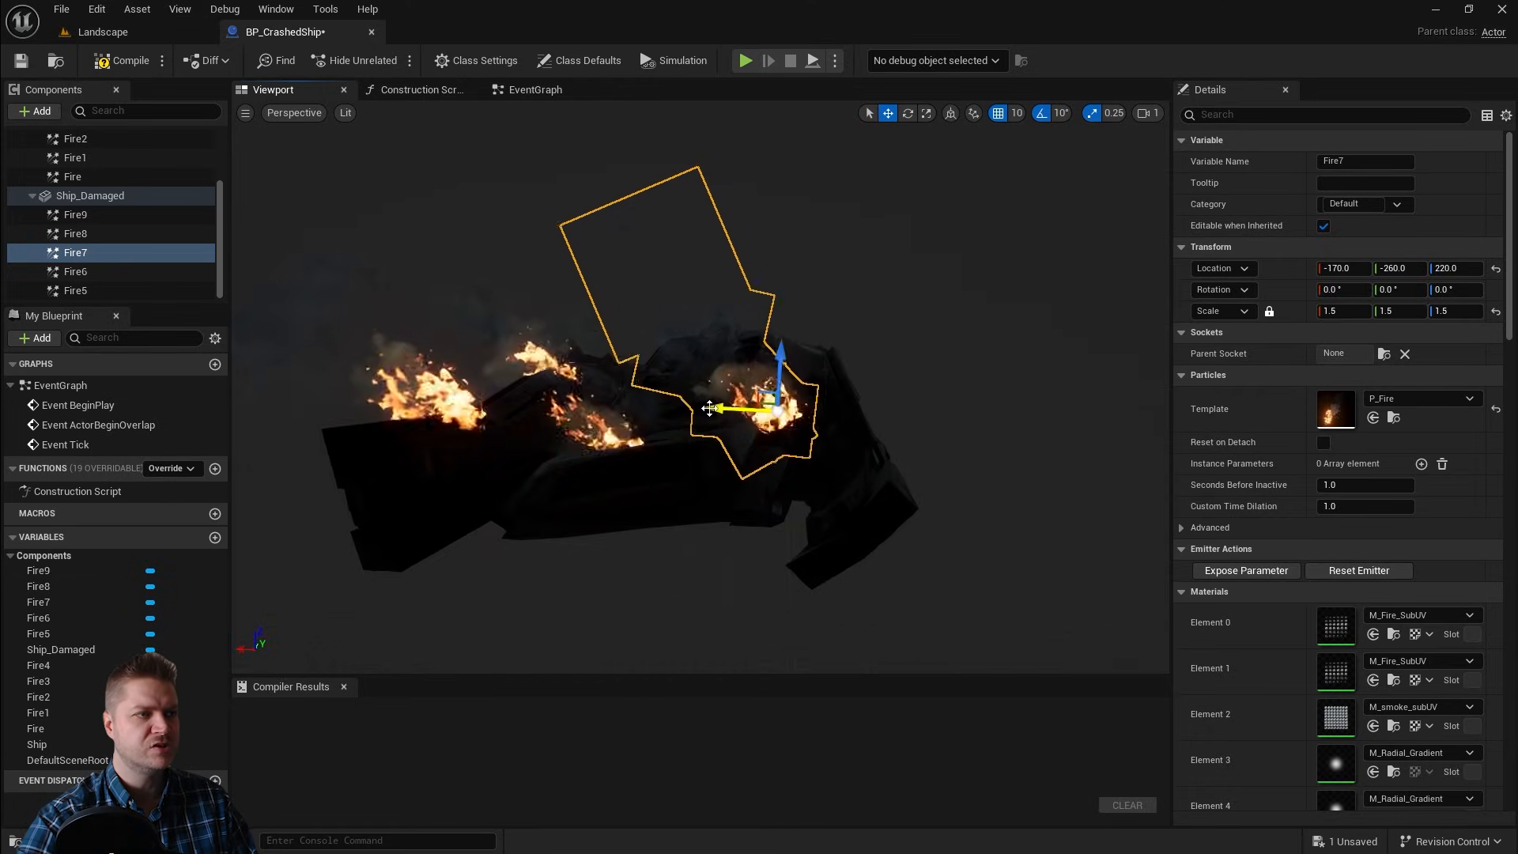
{"action": "left_click_drag", "start_coordinate": [709, 408], "coordinate": [771, 421]}
{"action": "right_click_drag", "start_coordinate": [955, 471], "coordinate": [1020, 494]}
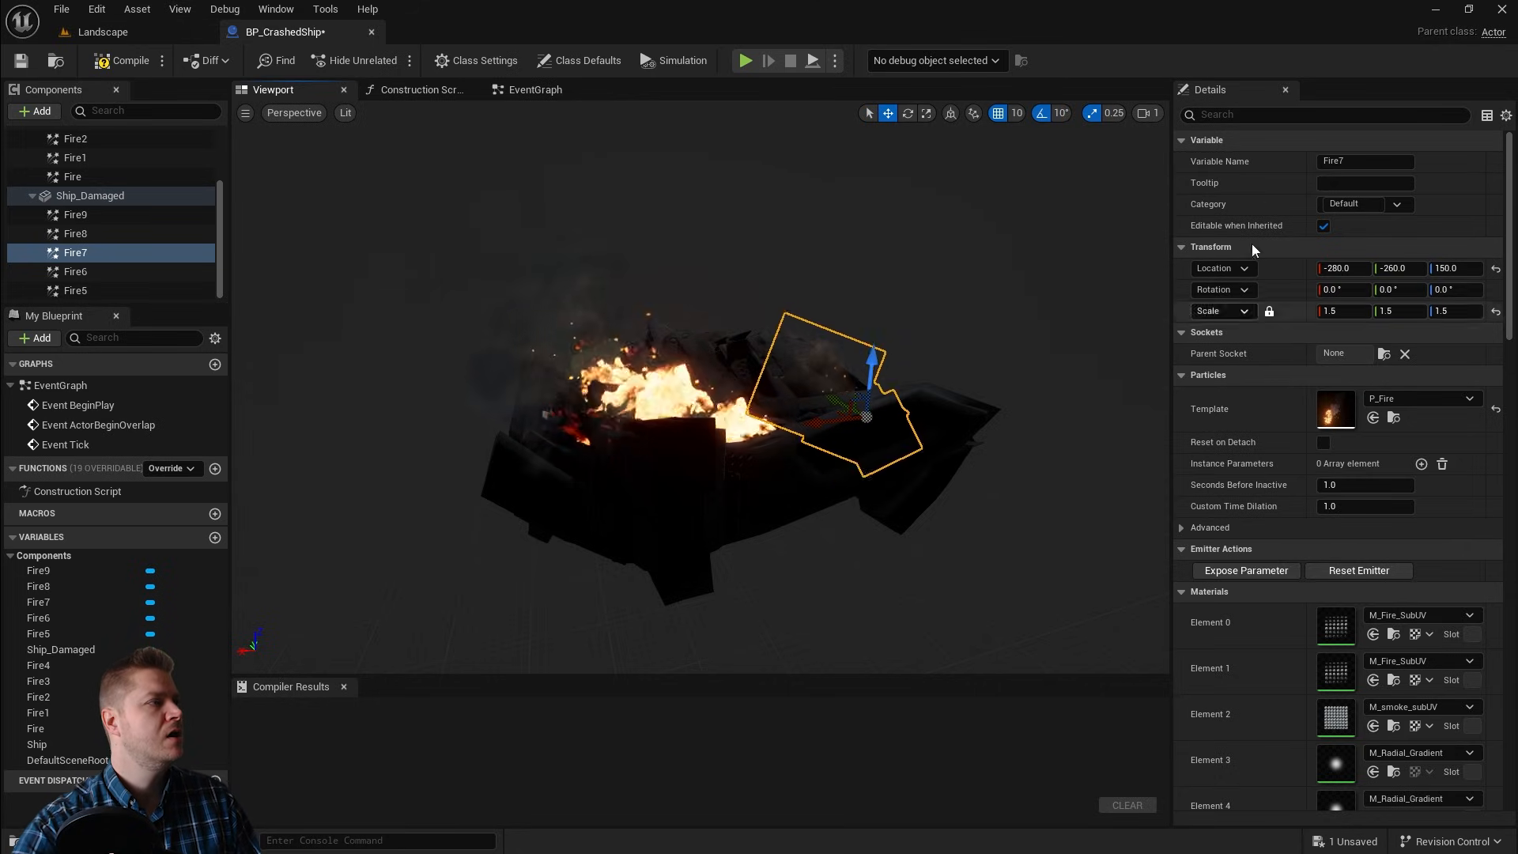
Step: Add a Cascade Particle System component under Ship_Damaged and name it Explosion
{"action": "left_click", "coordinate": [159, 197]}
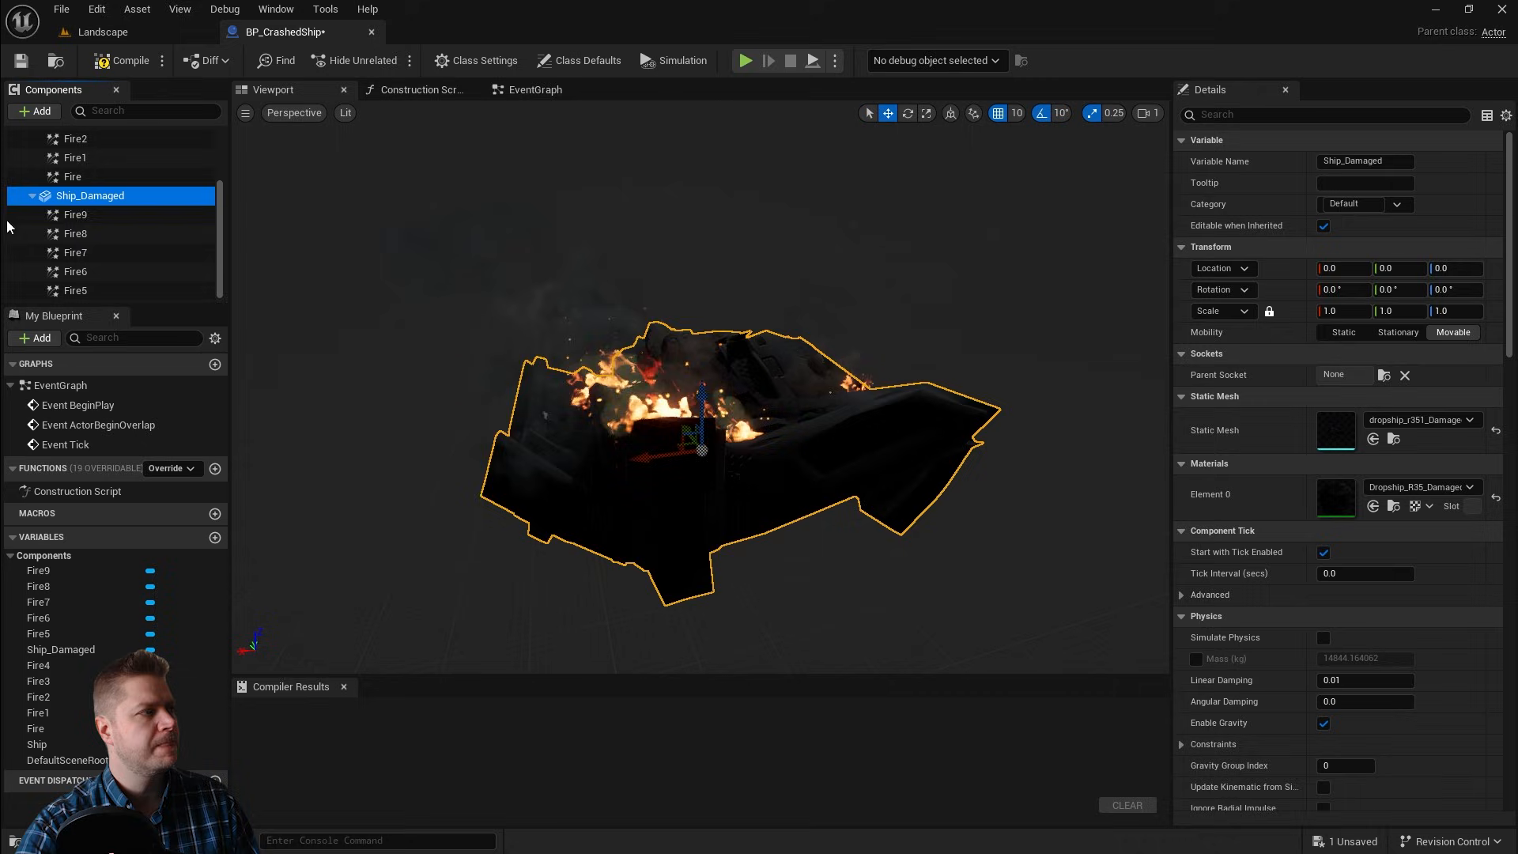
{"action": "left_click", "coordinate": [32, 110]}
{"action": "type", "text": "cas"}
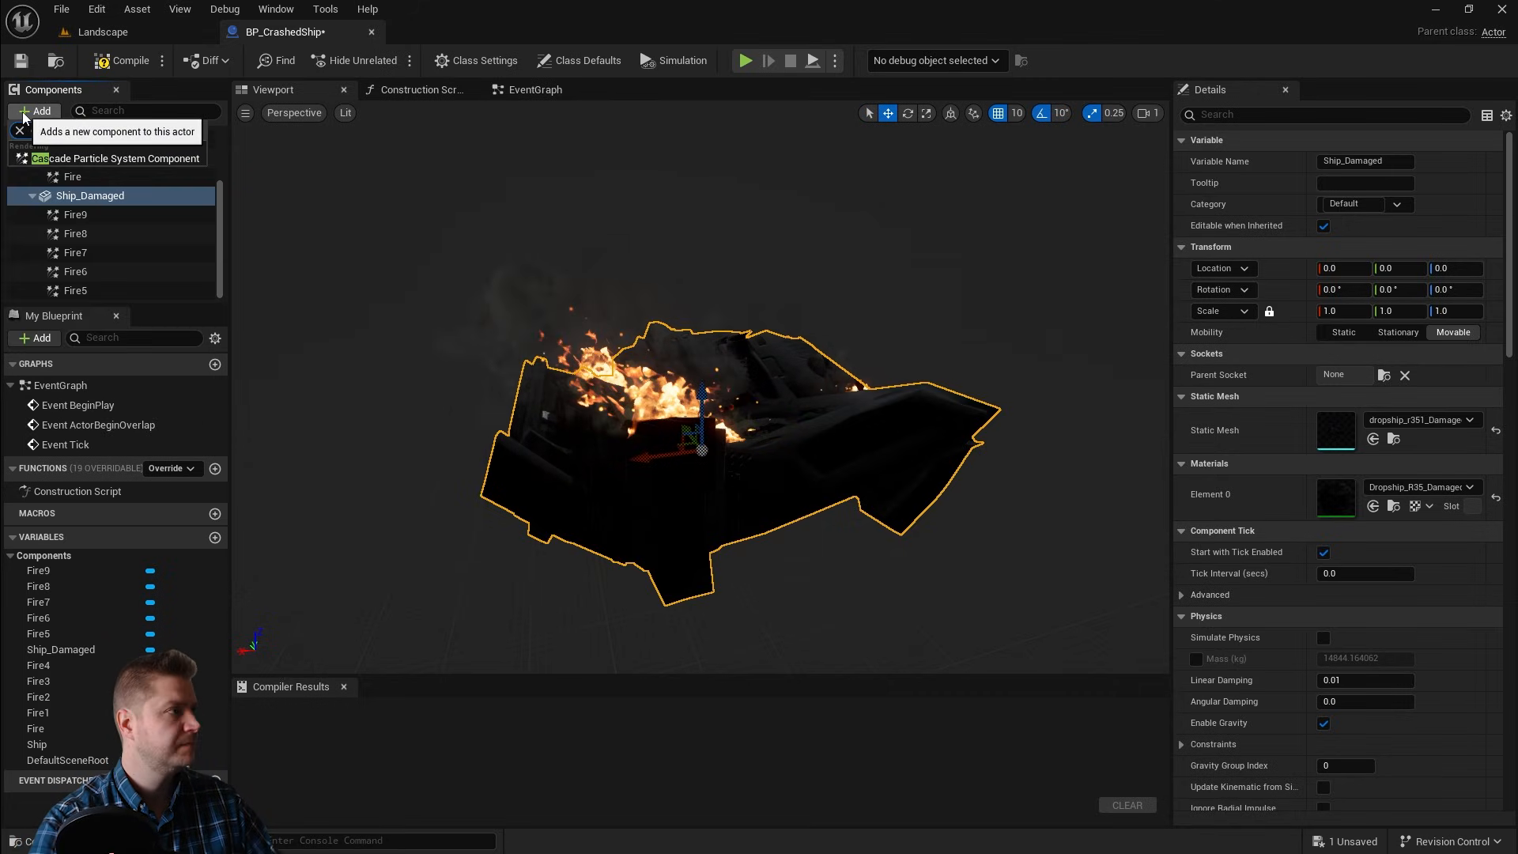
{"action": "left_click", "coordinate": [101, 159]}
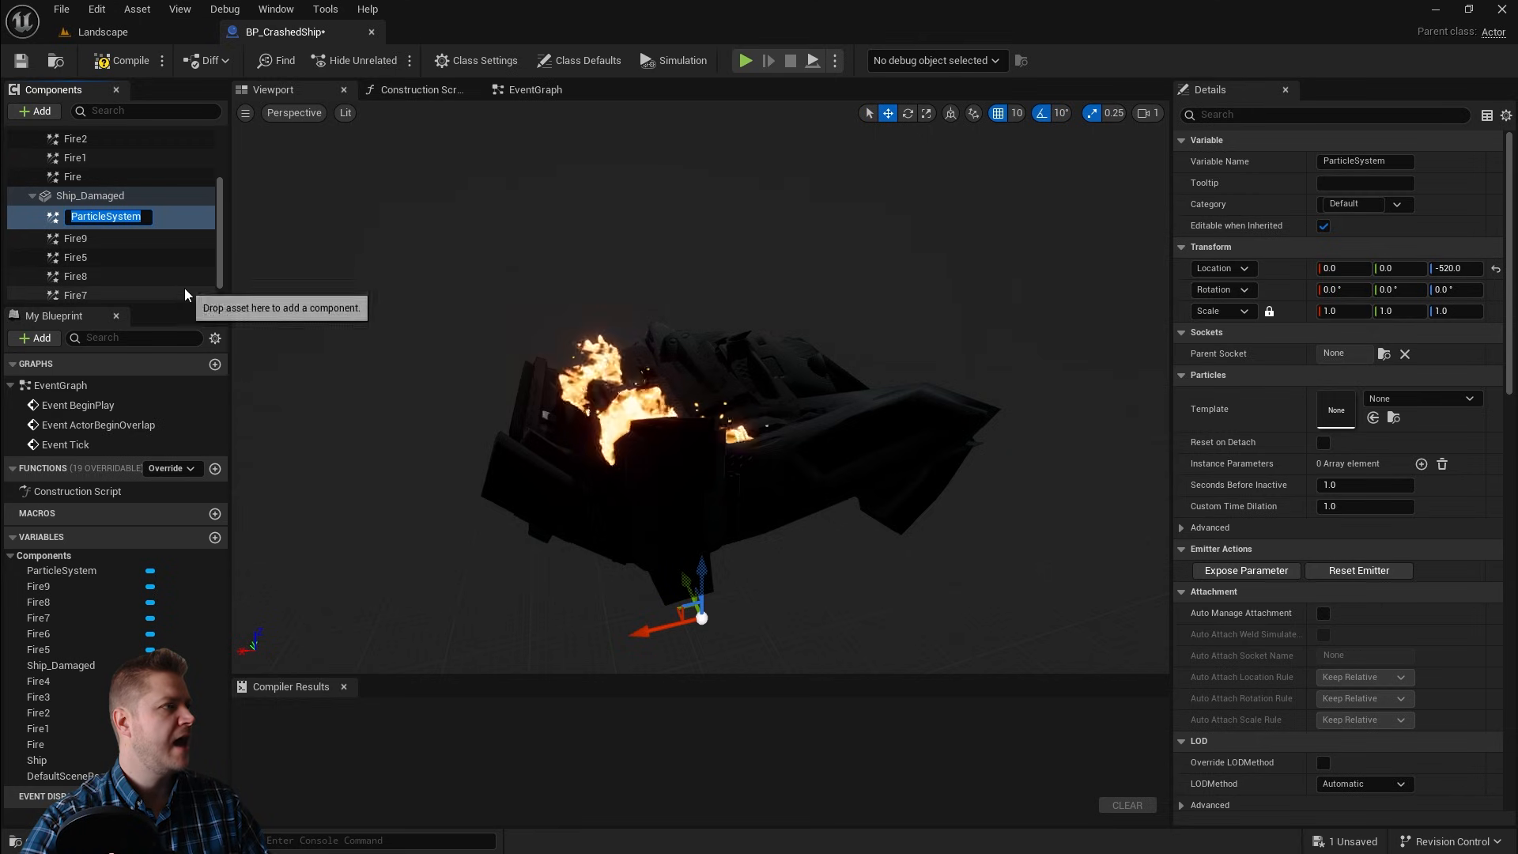
{"action": "type", "text": "Explosion"}
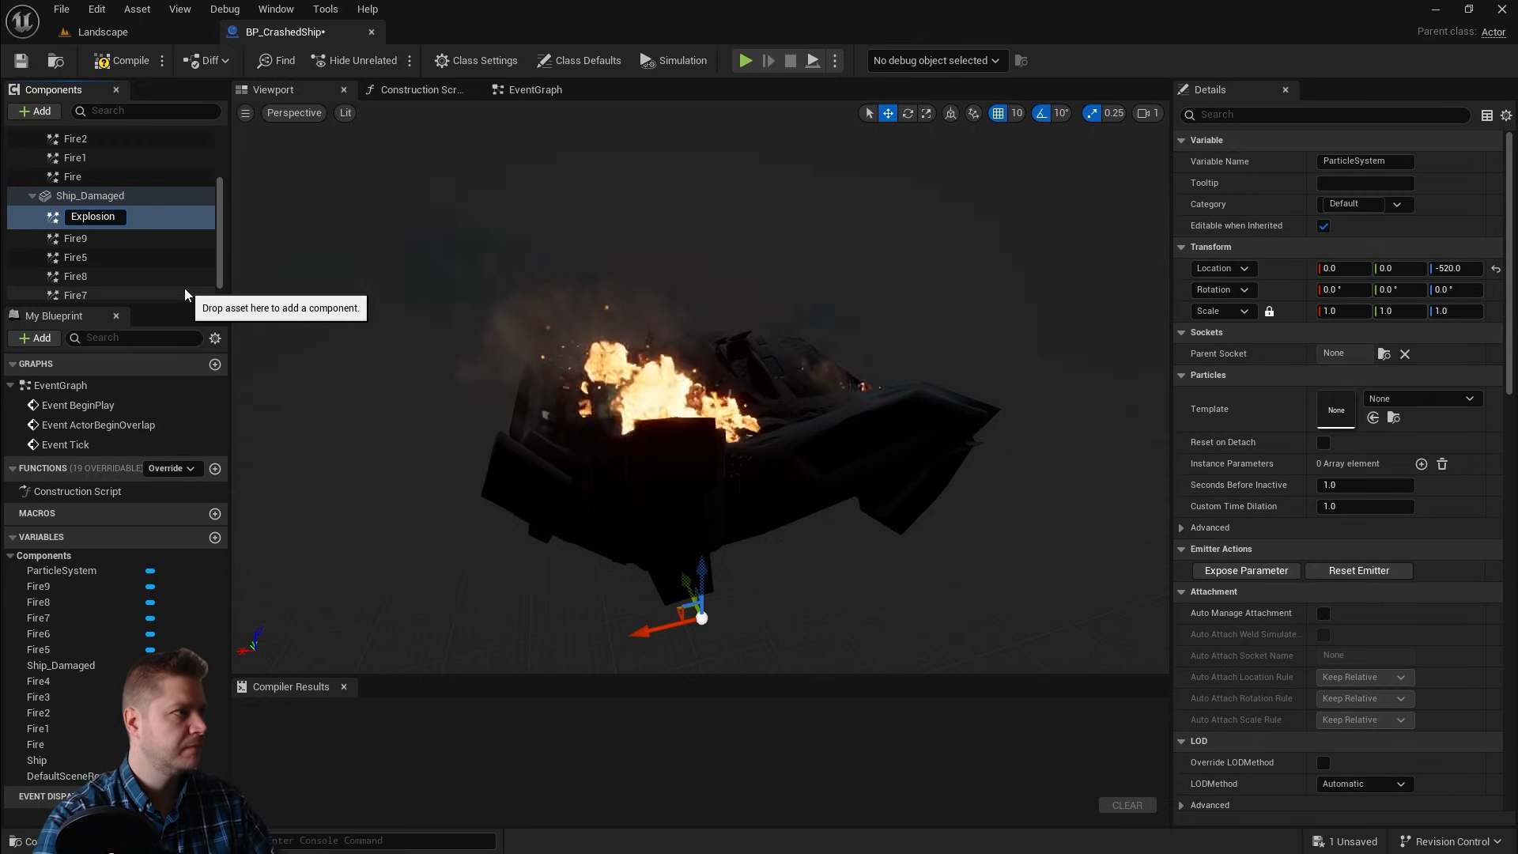
{"action": "key", "text": "Return"}
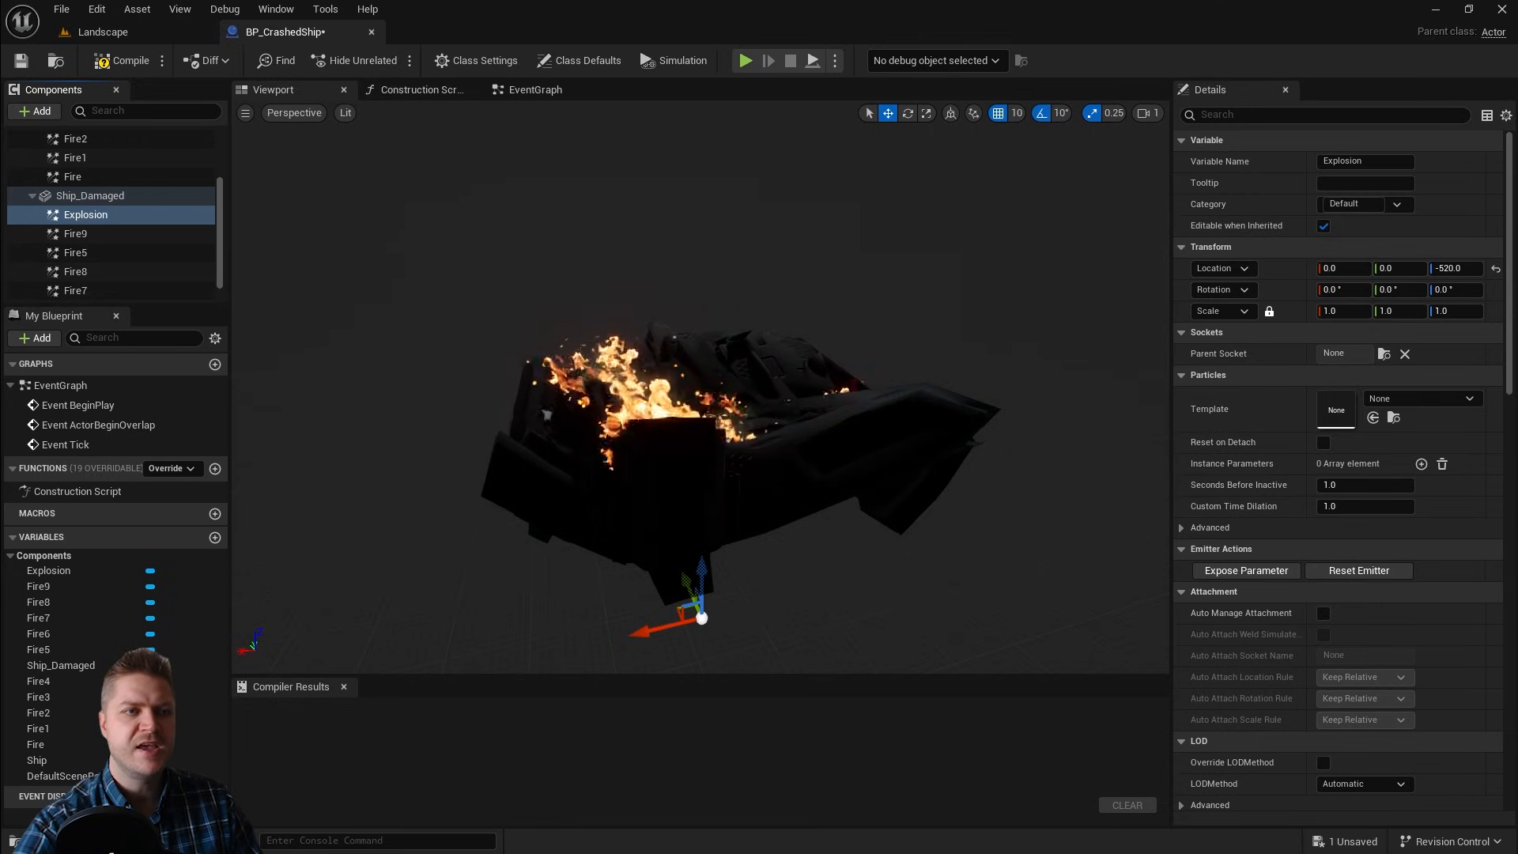
Step: Set the Explosion component's particle template to P_Explosion
{"action": "left_click", "coordinate": [1392, 399]}
{"action": "type", "text": "e"}
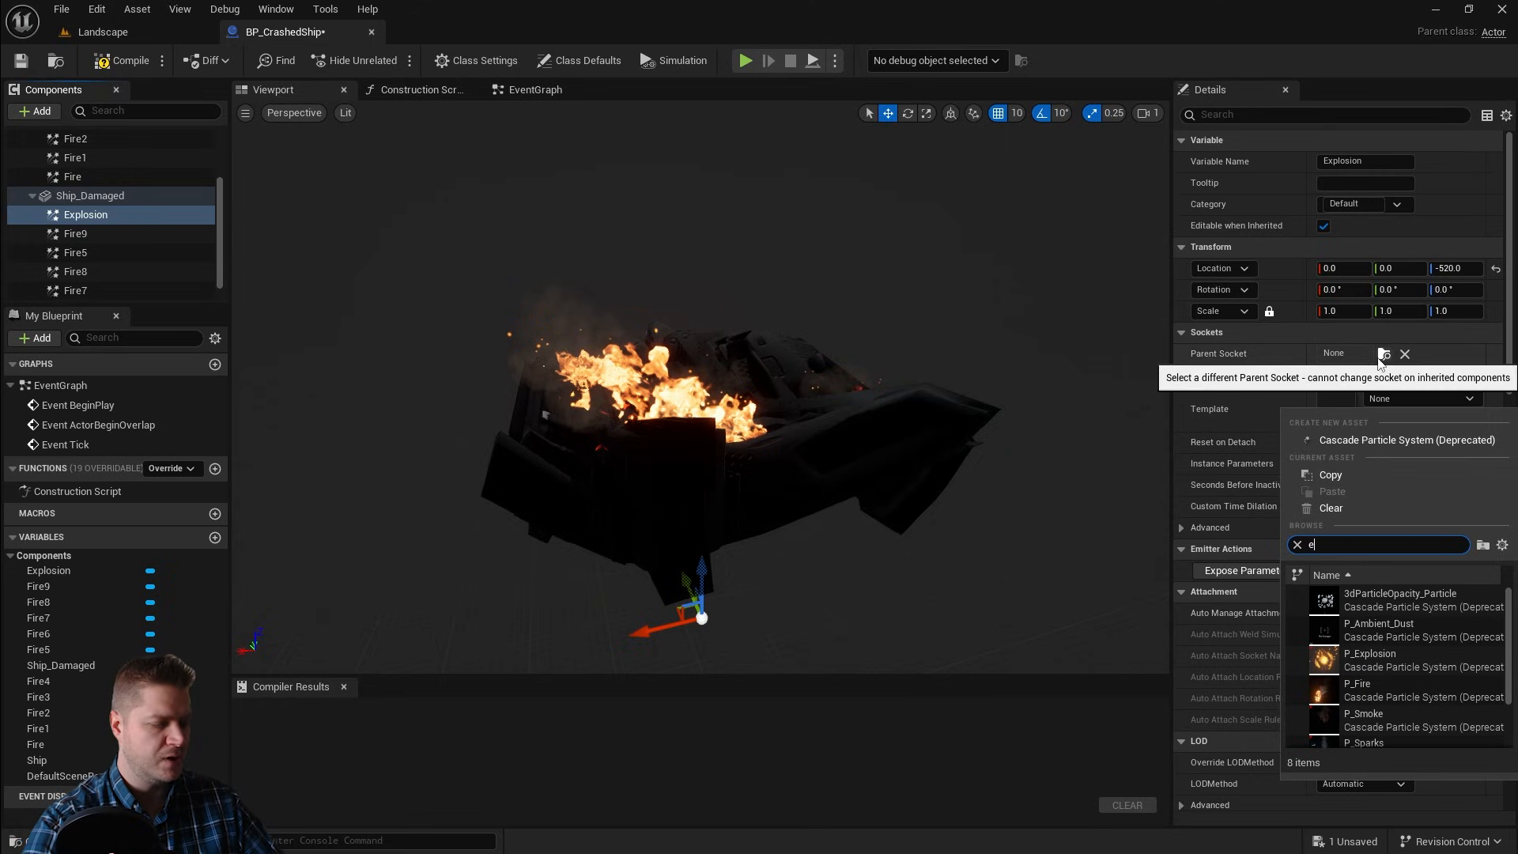
{"action": "type", "text": "x"}
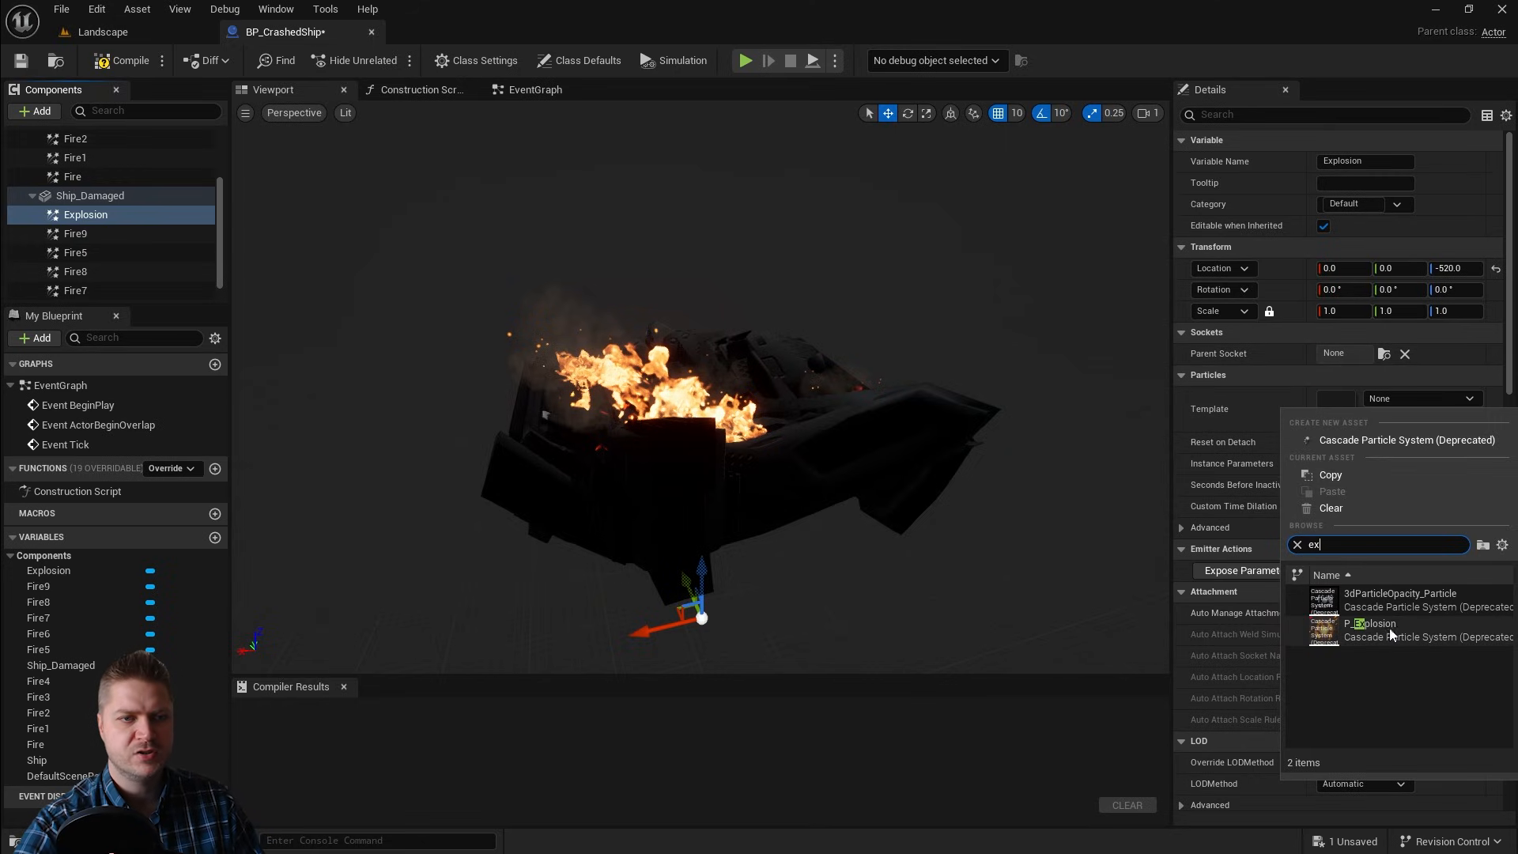
{"action": "left_click", "coordinate": [1407, 632]}
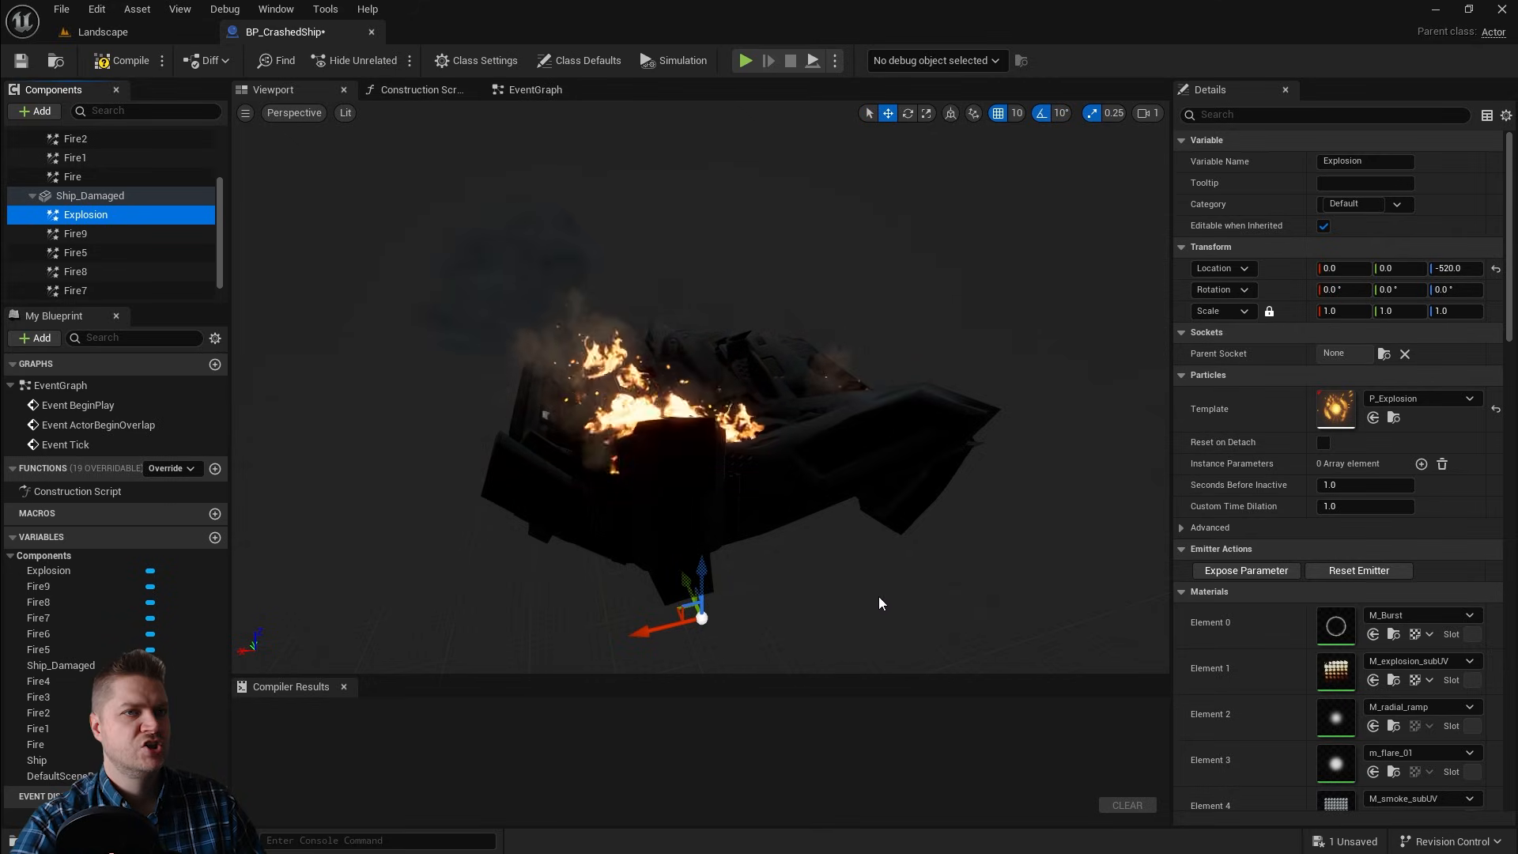
Step: Set the Explosion component's uniform scale to 10
{"action": "left_click", "coordinate": [1319, 310]}
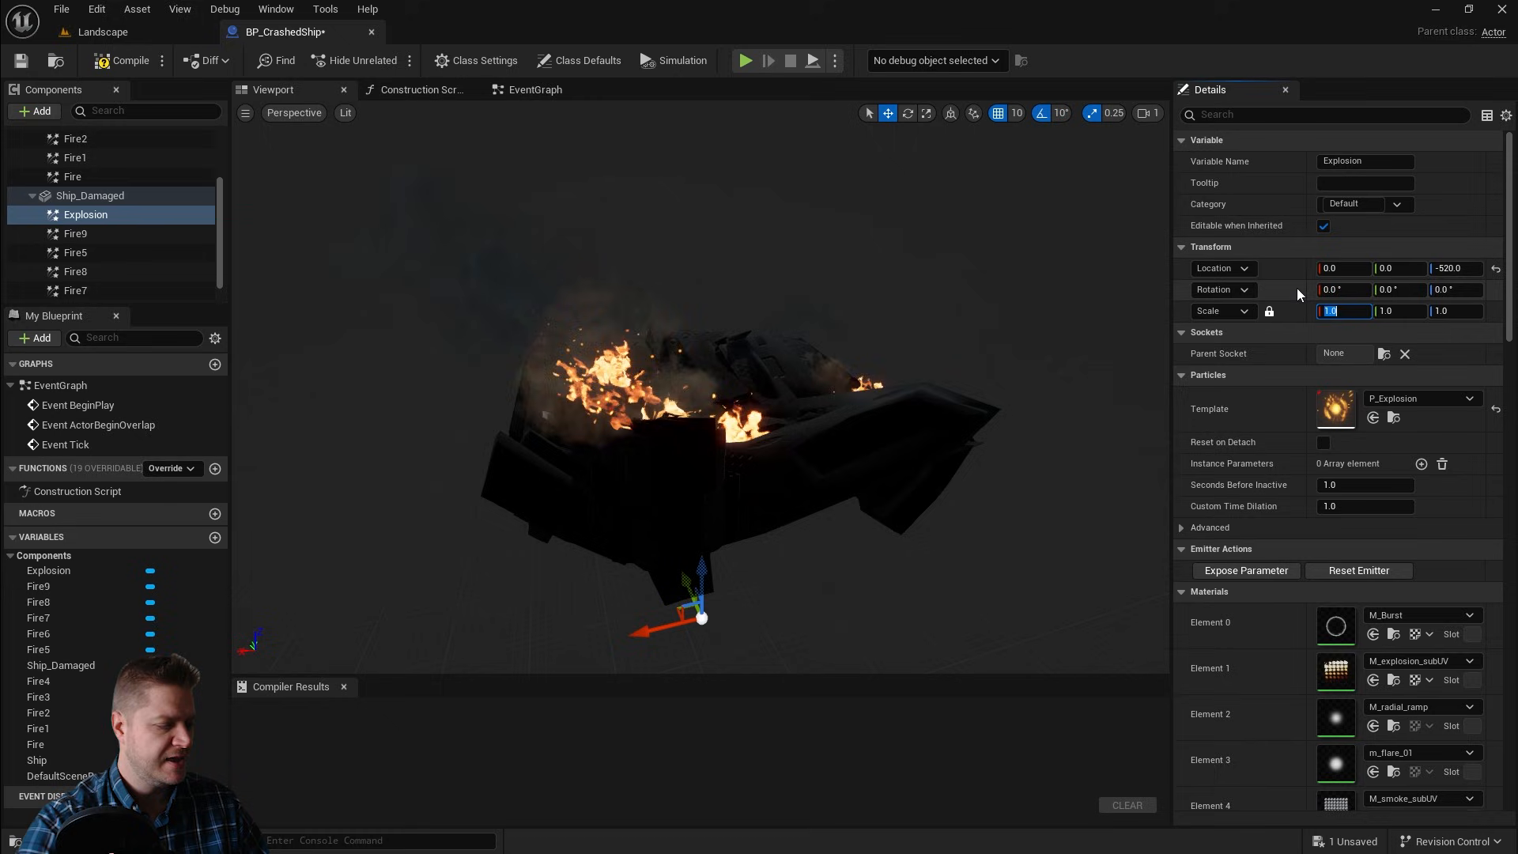
{"action": "type", "text": "10"}
{"action": "key", "text": "Return"}
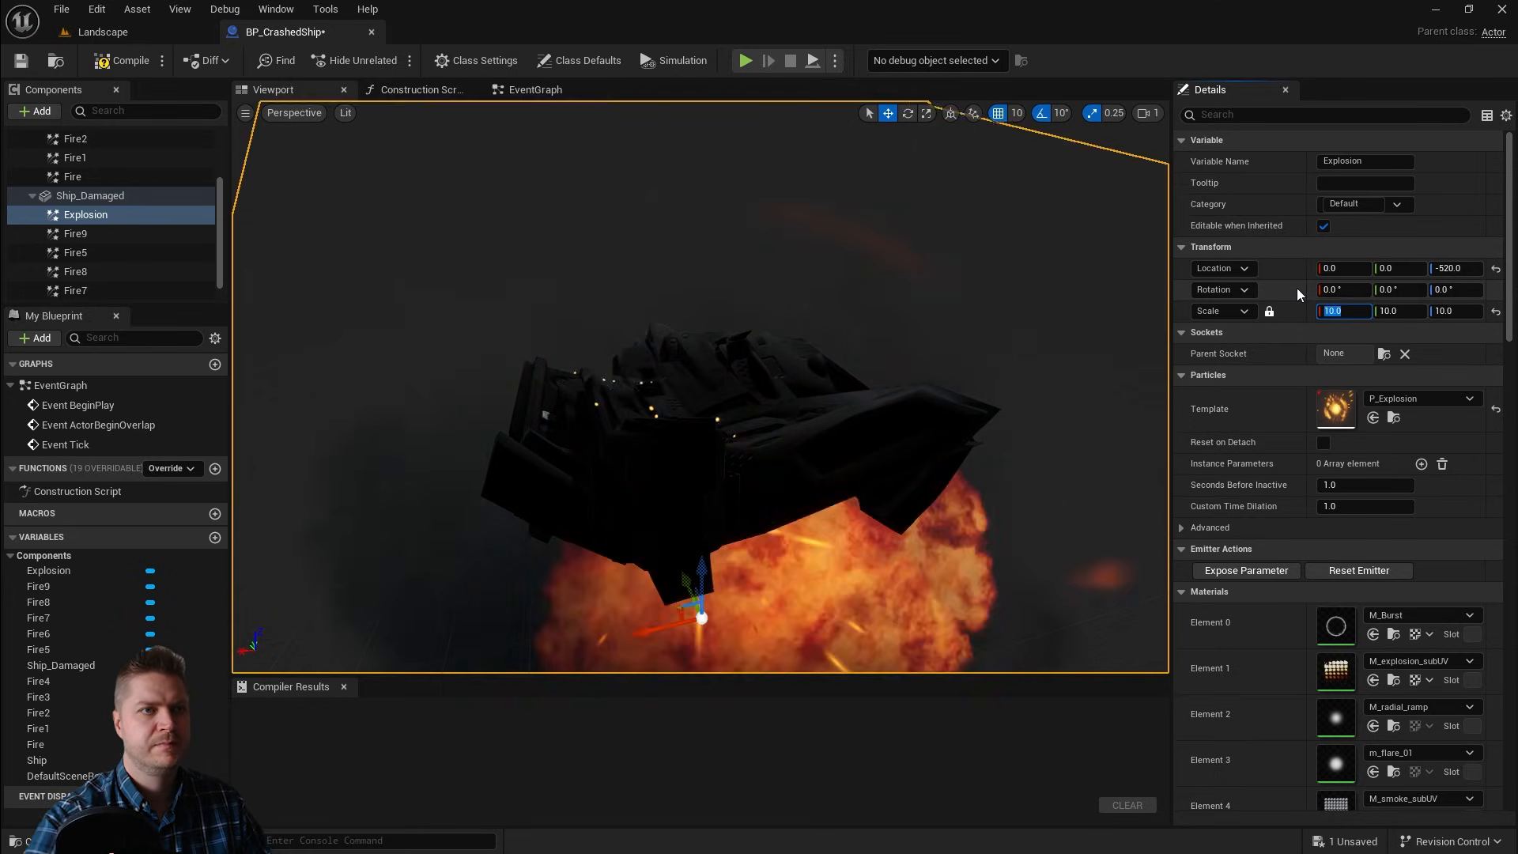
Step: Move the Explosion component up above the damaged hull to about X -50, Y 0, Z 390
{"action": "left_click_drag", "start_coordinate": [702, 572], "coordinate": [702, 295]}
{"action": "scroll", "coordinate": [875, 434], "scroll_direction": "down", "scroll_amount": 5}
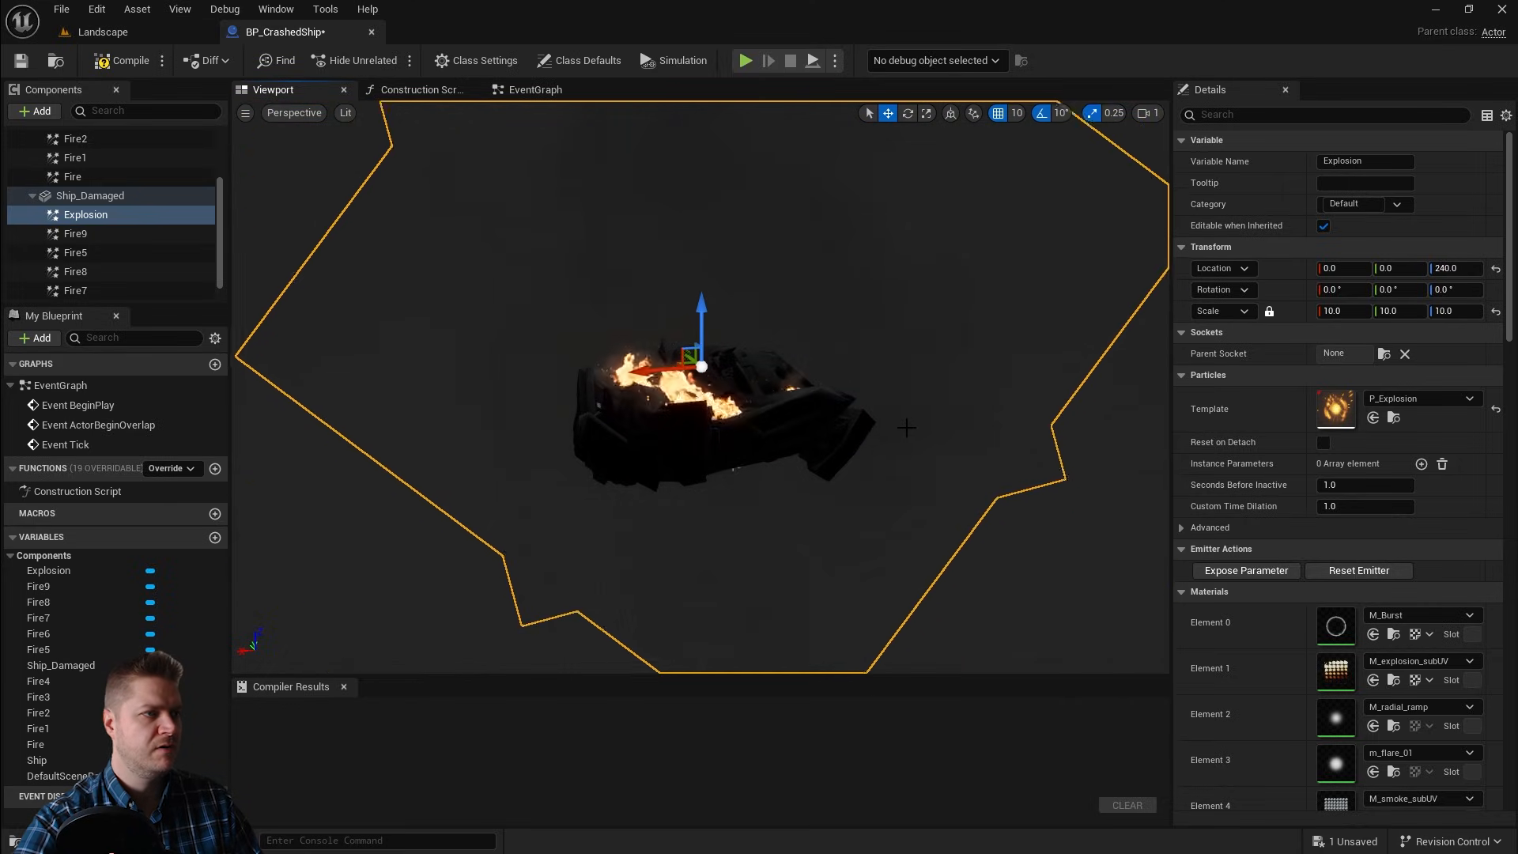
{"action": "left_click_drag", "start_coordinate": [647, 369], "coordinate": [654, 370]}
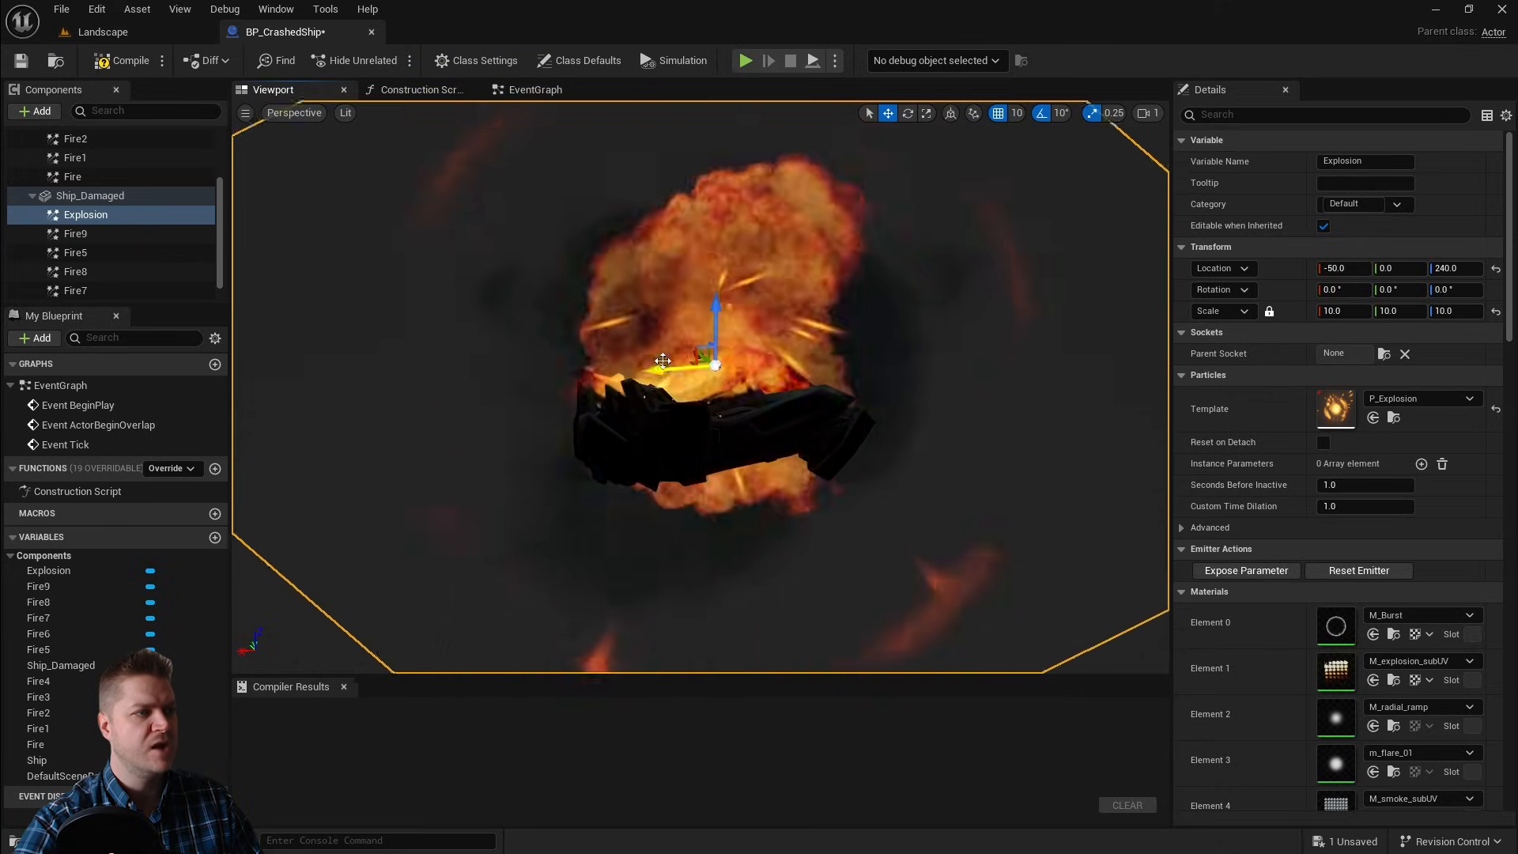
{"action": "left_click_drag", "start_coordinate": [709, 310], "coordinate": [707, 268]}
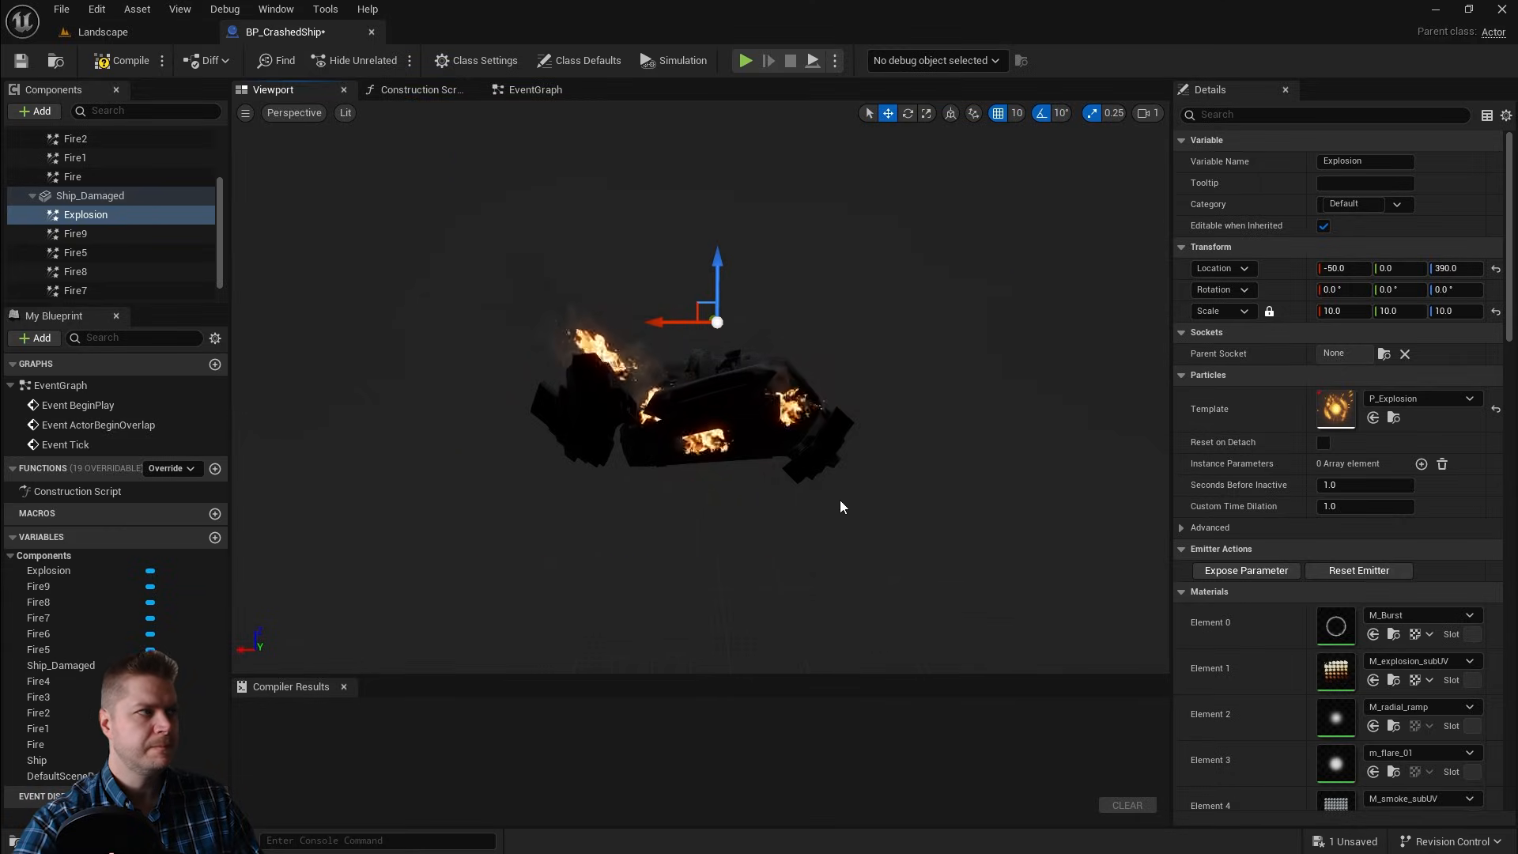
Step: Select Ship_Damaged with all its child components and turn off their Visible property
{"action": "left_click", "coordinate": [31, 198]}
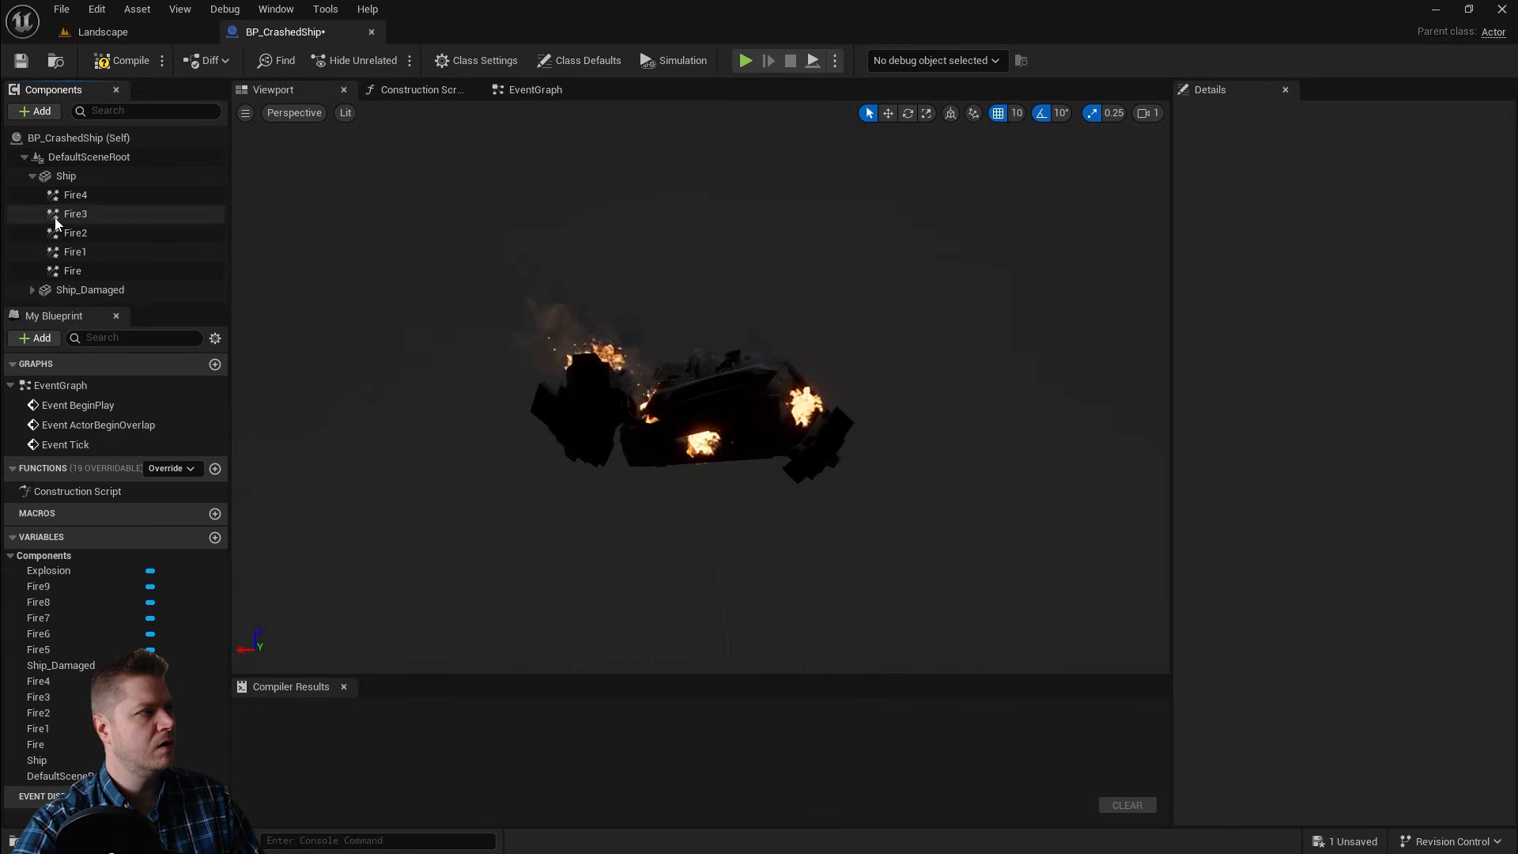
{"action": "scroll", "coordinate": [140, 256], "scroll_direction": "down", "scroll_amount": 3}
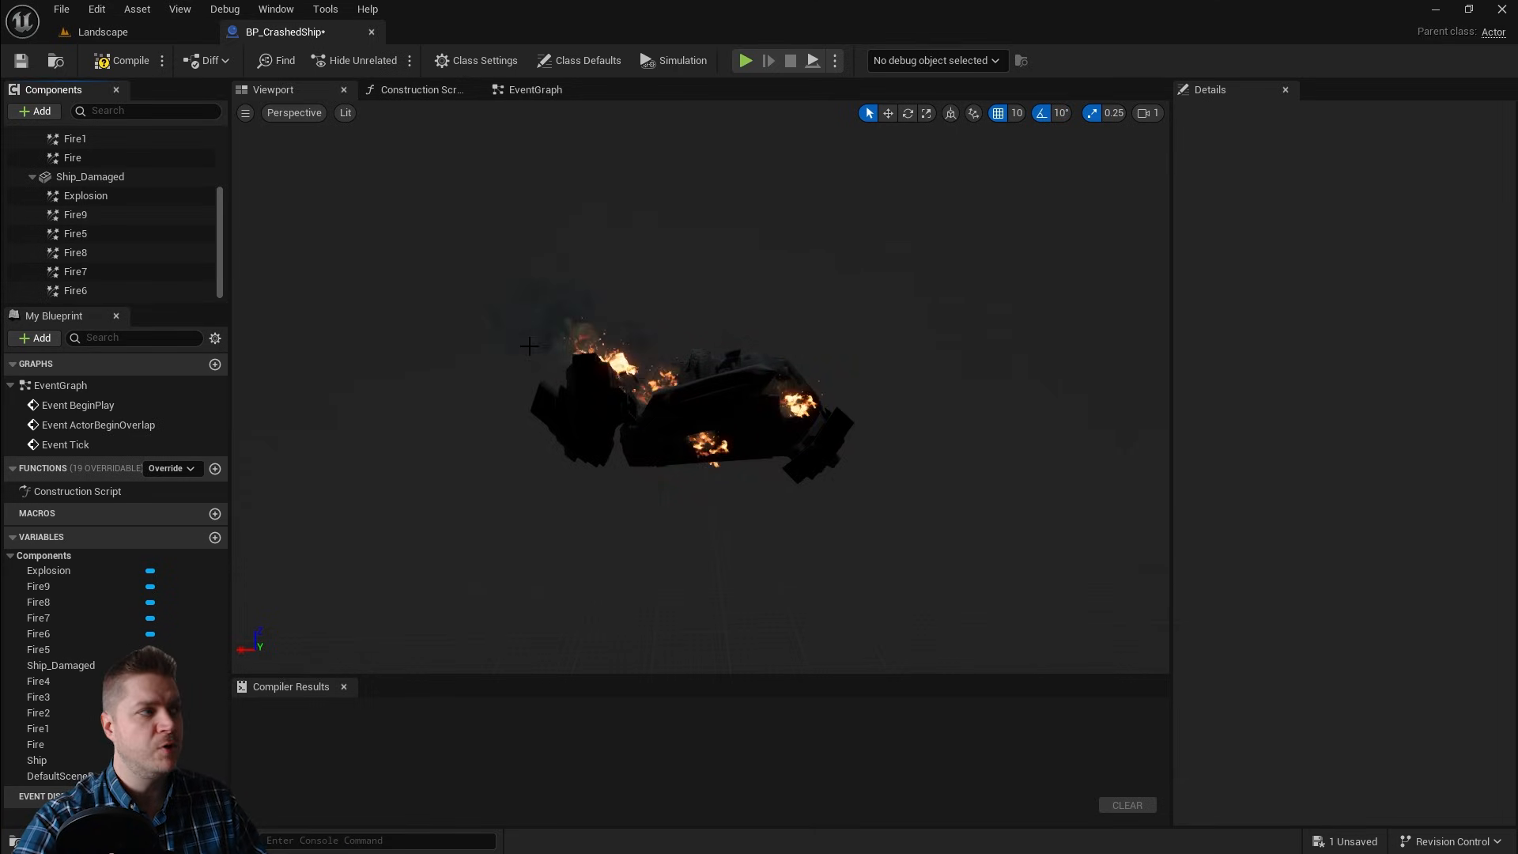
{"action": "left_click", "coordinate": [86, 177]}
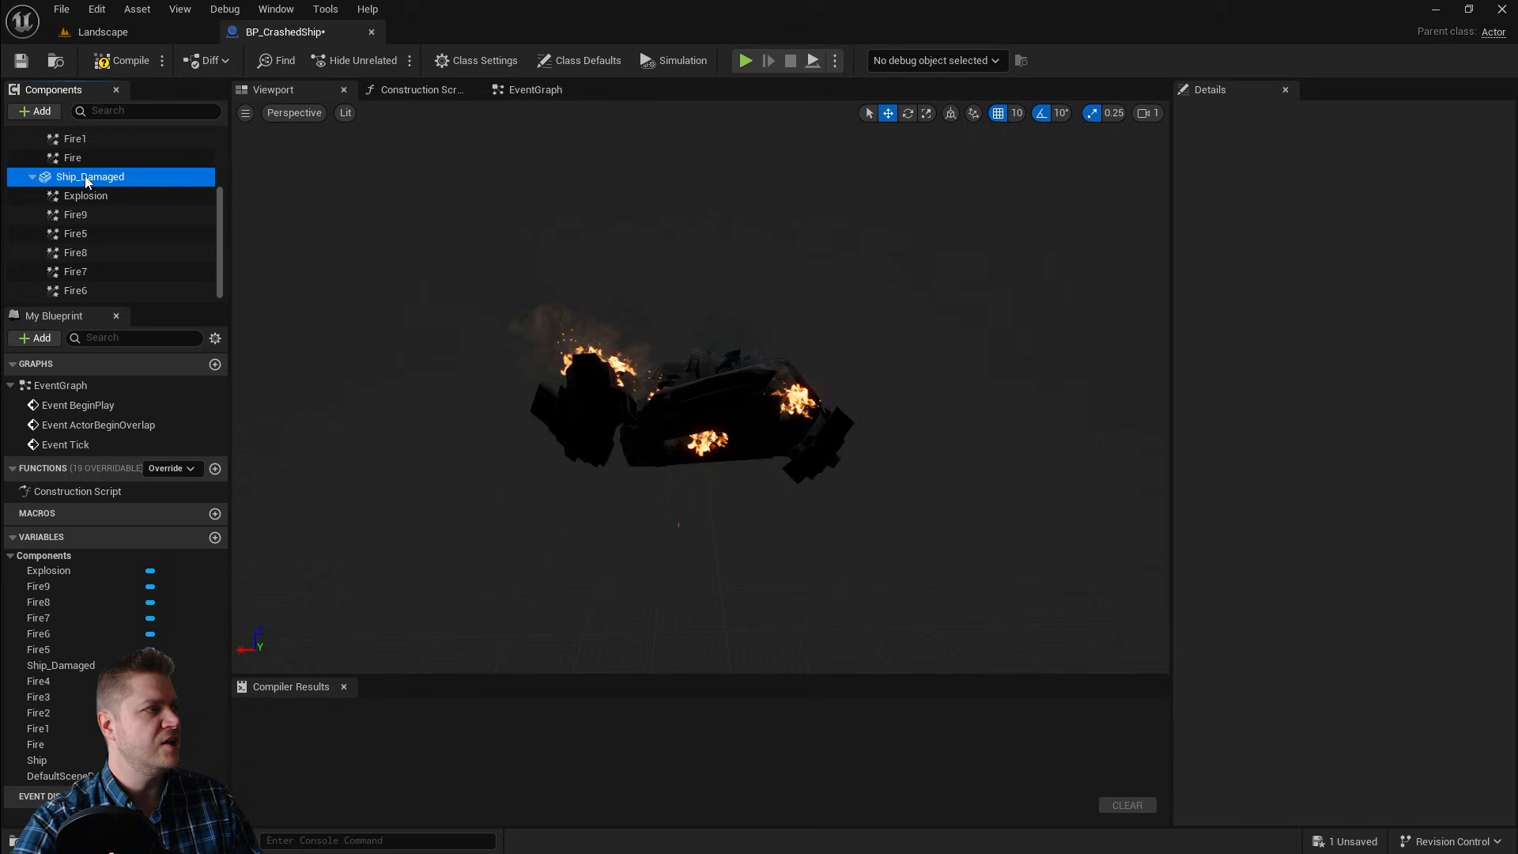
{"action": "left_click", "coordinate": [76, 290], "text": "shift"}
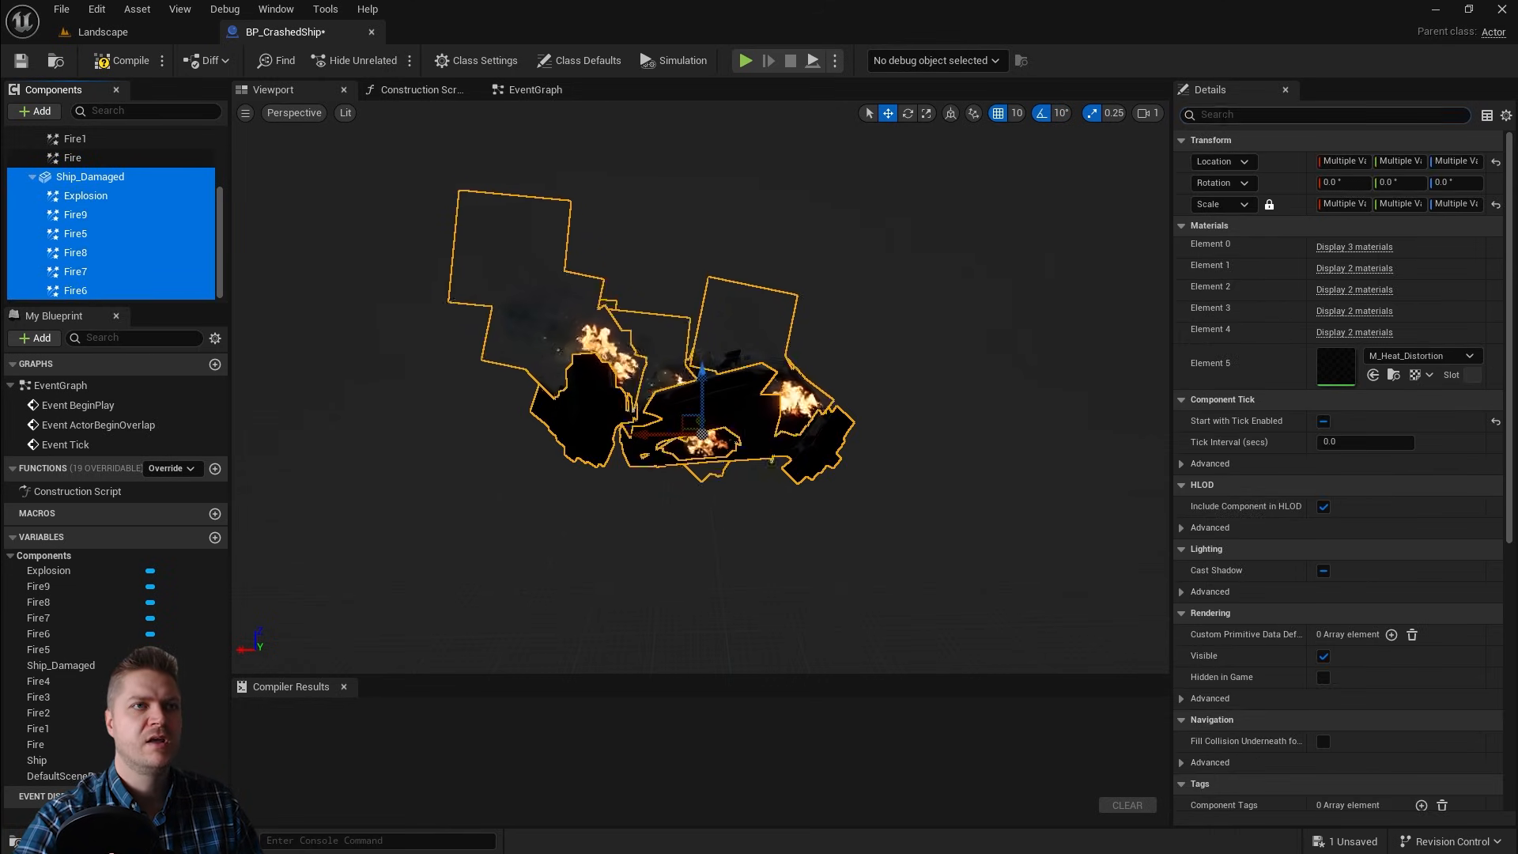
{"action": "left_click", "coordinate": [1218, 115]}
{"action": "type", "text": "vis"}
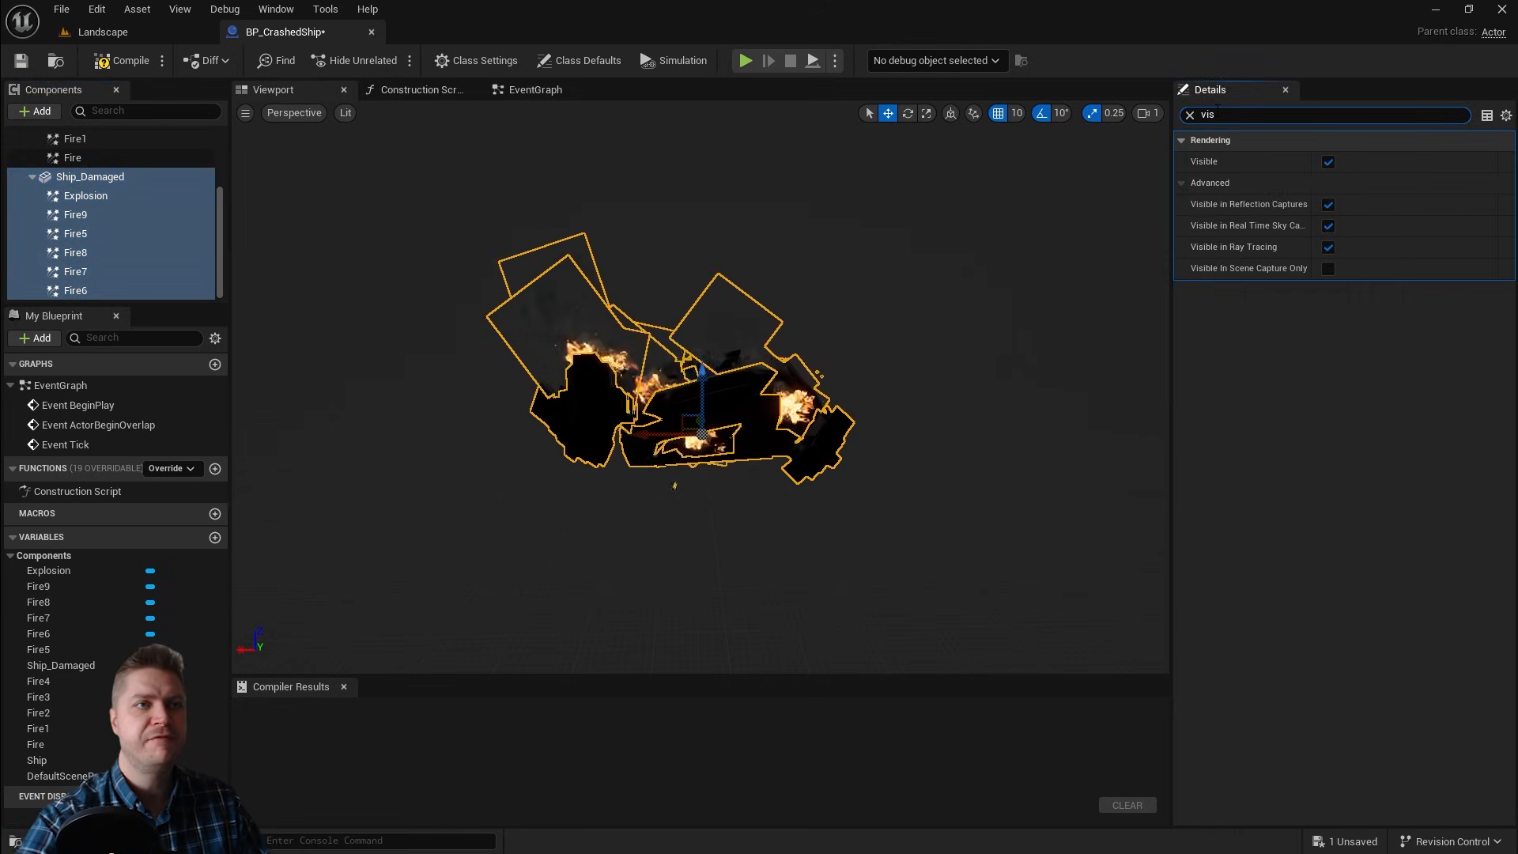
{"action": "left_click", "coordinate": [1333, 163]}
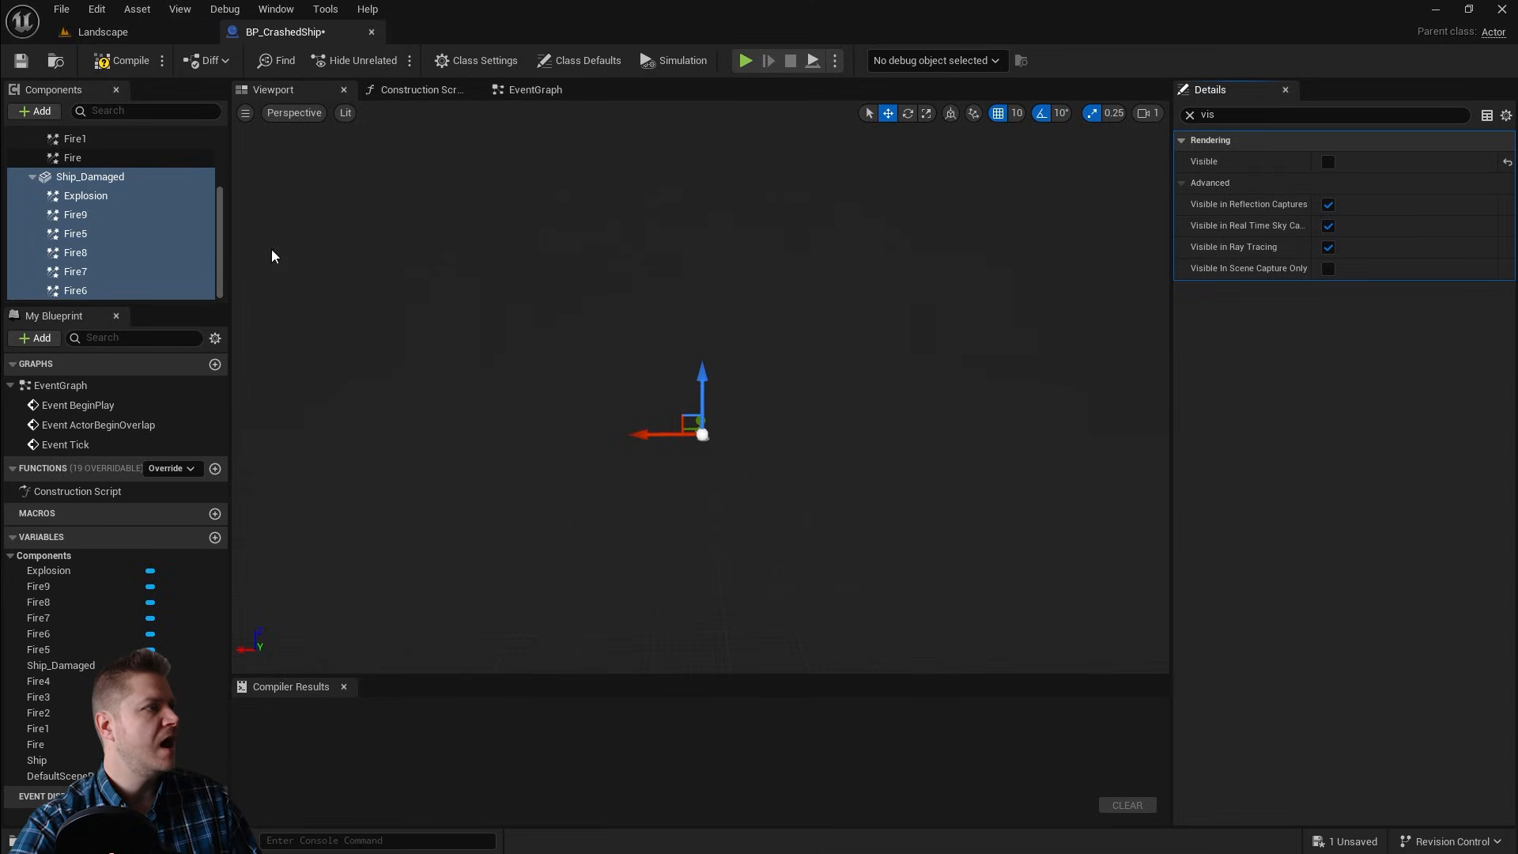
Step: Select the intact Ship with its Fire components and turn their Visible property on
{"action": "scroll", "coordinate": [53, 241], "scroll_direction": "up", "scroll_amount": 3}
{"action": "left_click", "coordinate": [66, 175]}
{"action": "left_click", "coordinate": [73, 275], "text": "shift"}
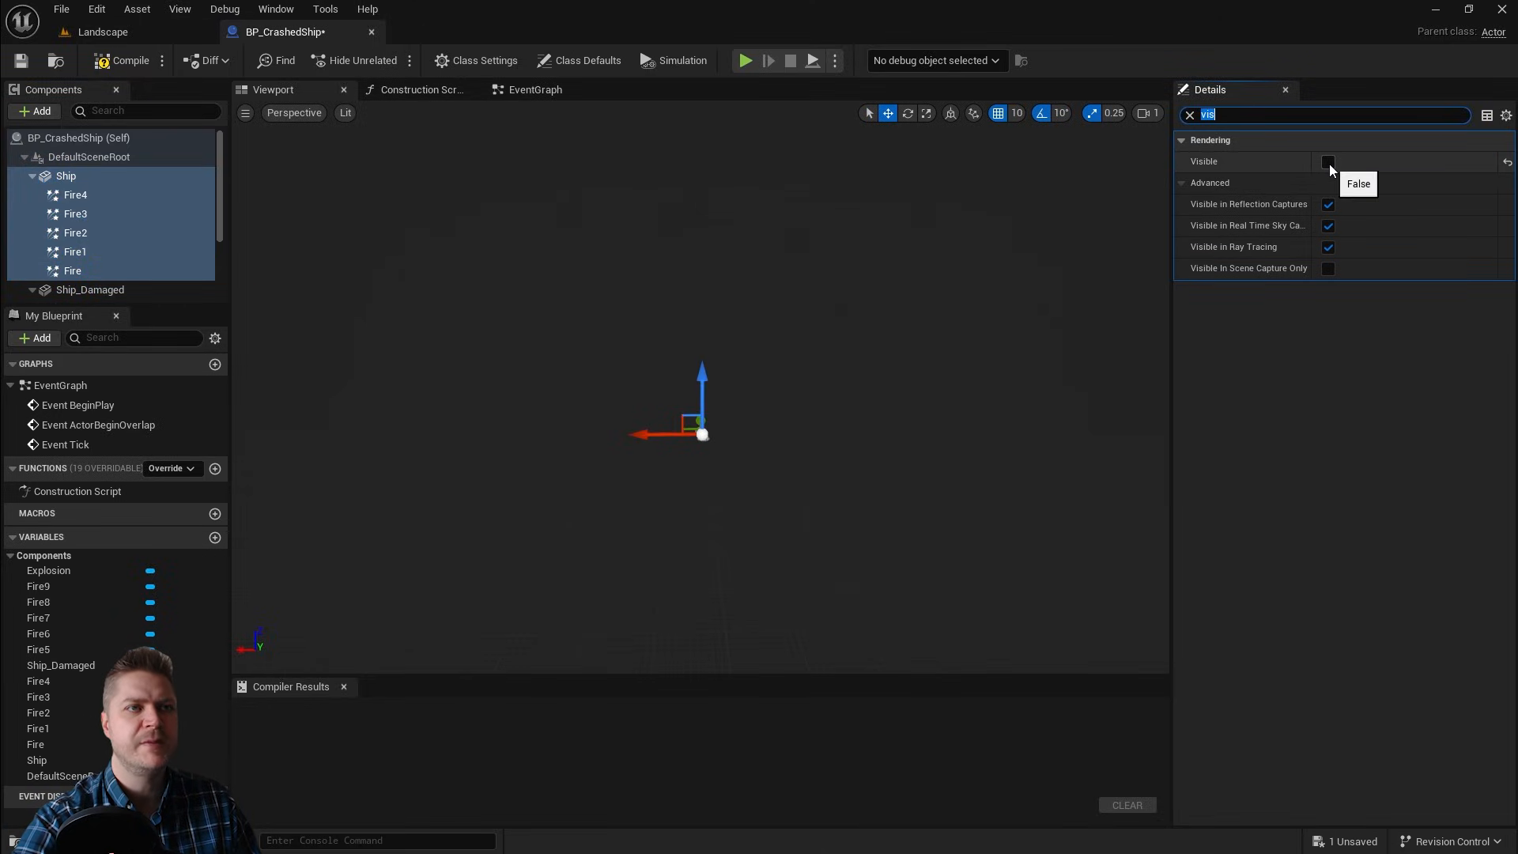
{"action": "left_click", "coordinate": [1329, 163]}
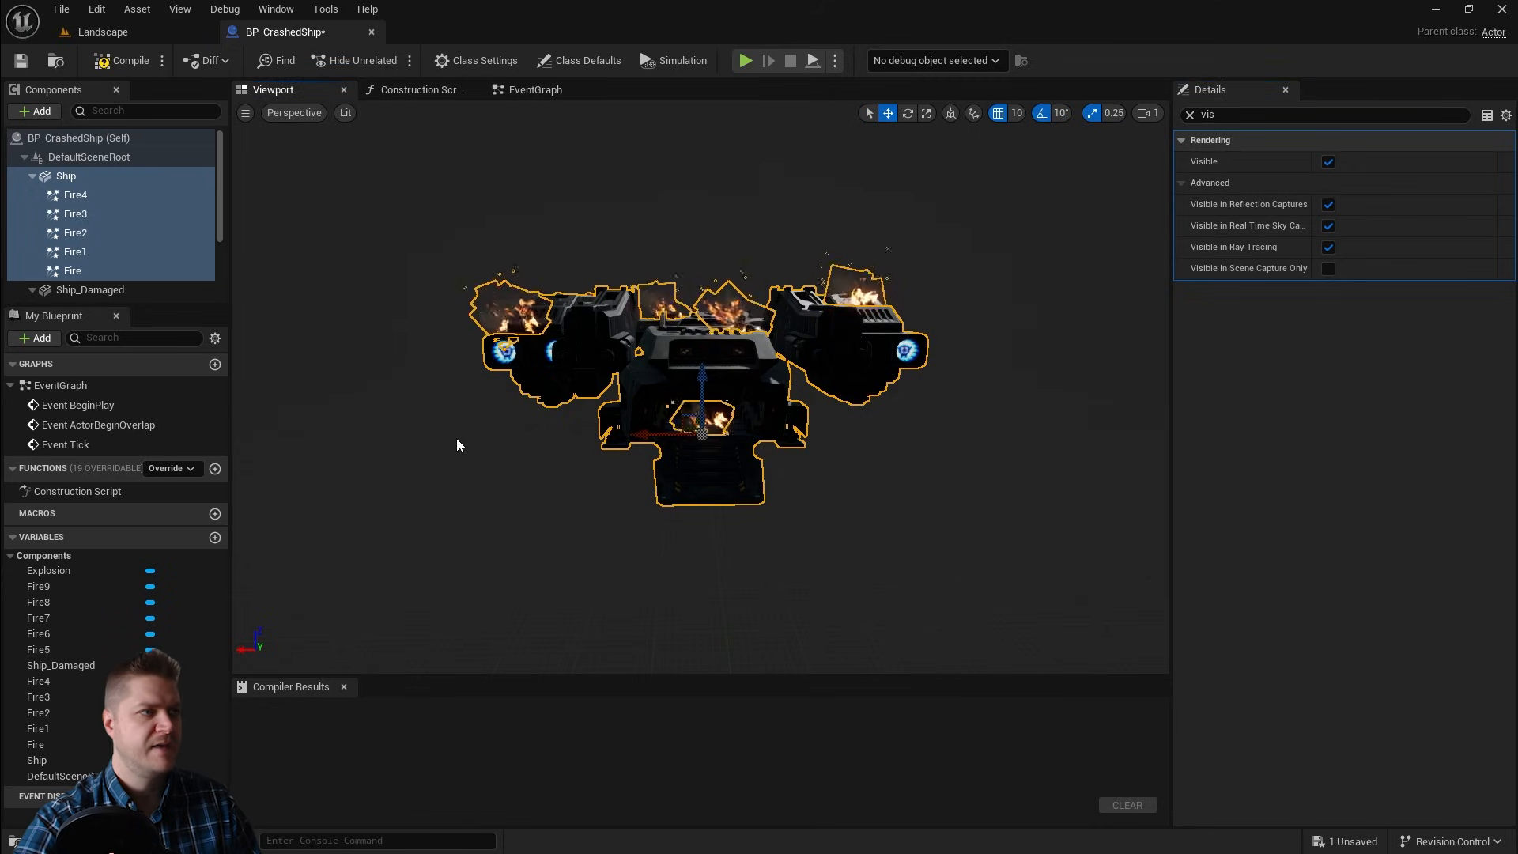
Step: Open the Event Graph and delete the three default event nodes
{"action": "left_click", "coordinate": [158, 175]}
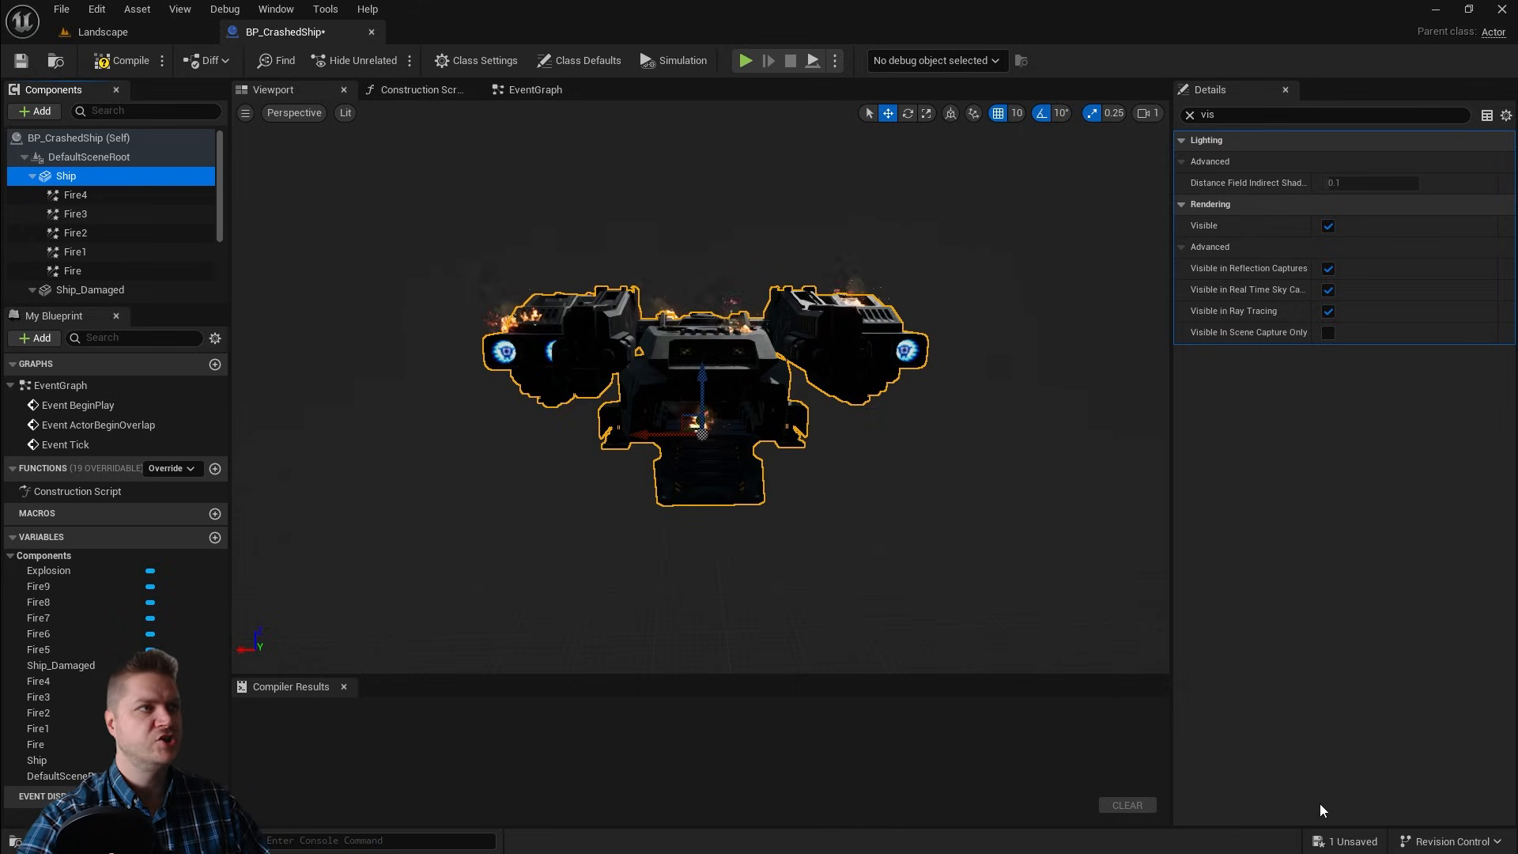
{"action": "left_click", "coordinate": [533, 92]}
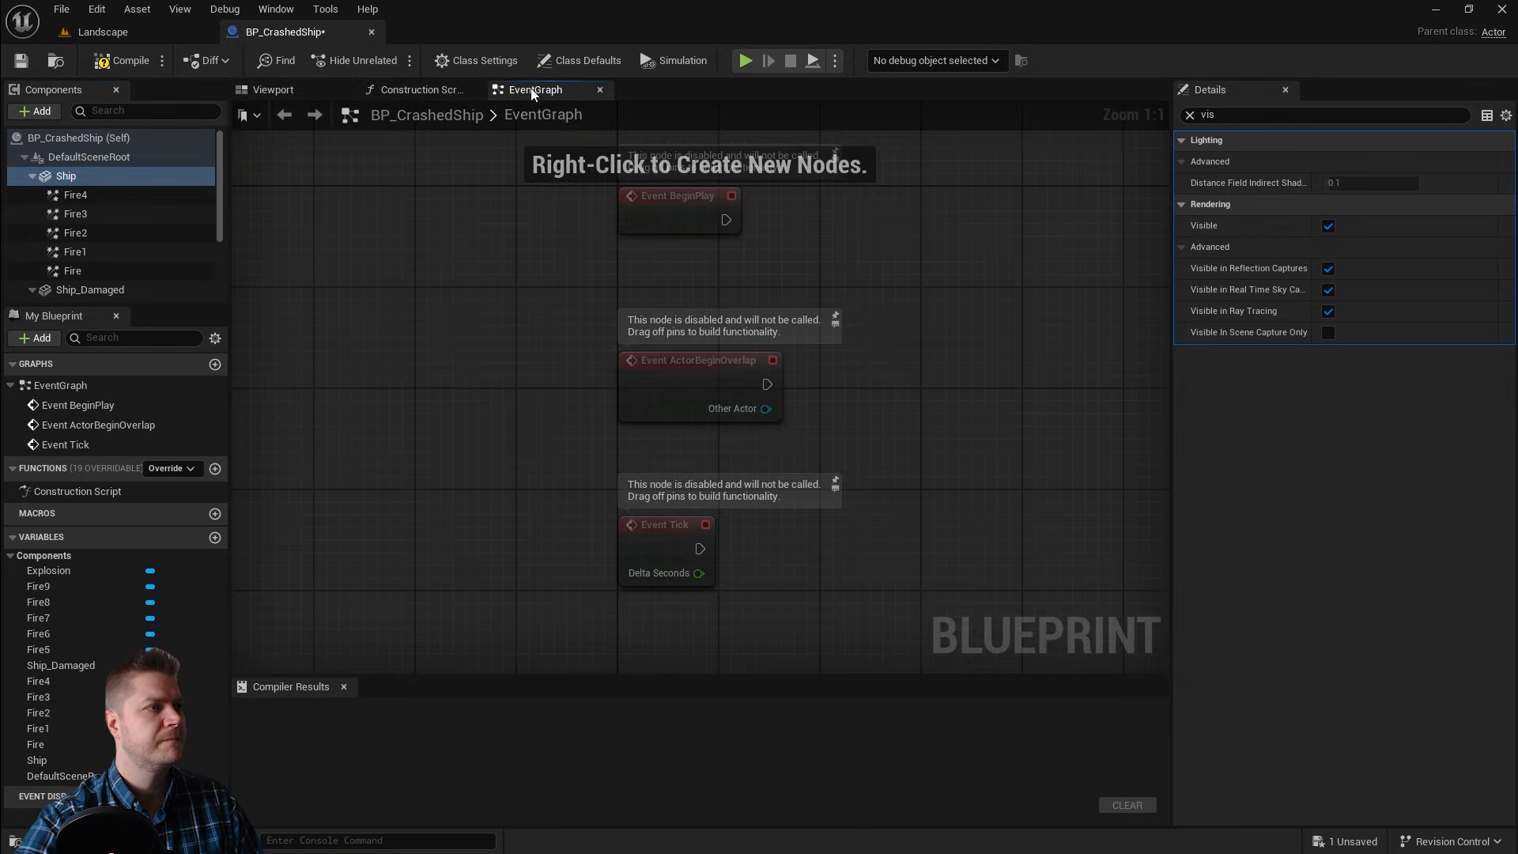
{"action": "left_click_drag", "start_coordinate": [839, 608], "coordinate": [675, 322]}
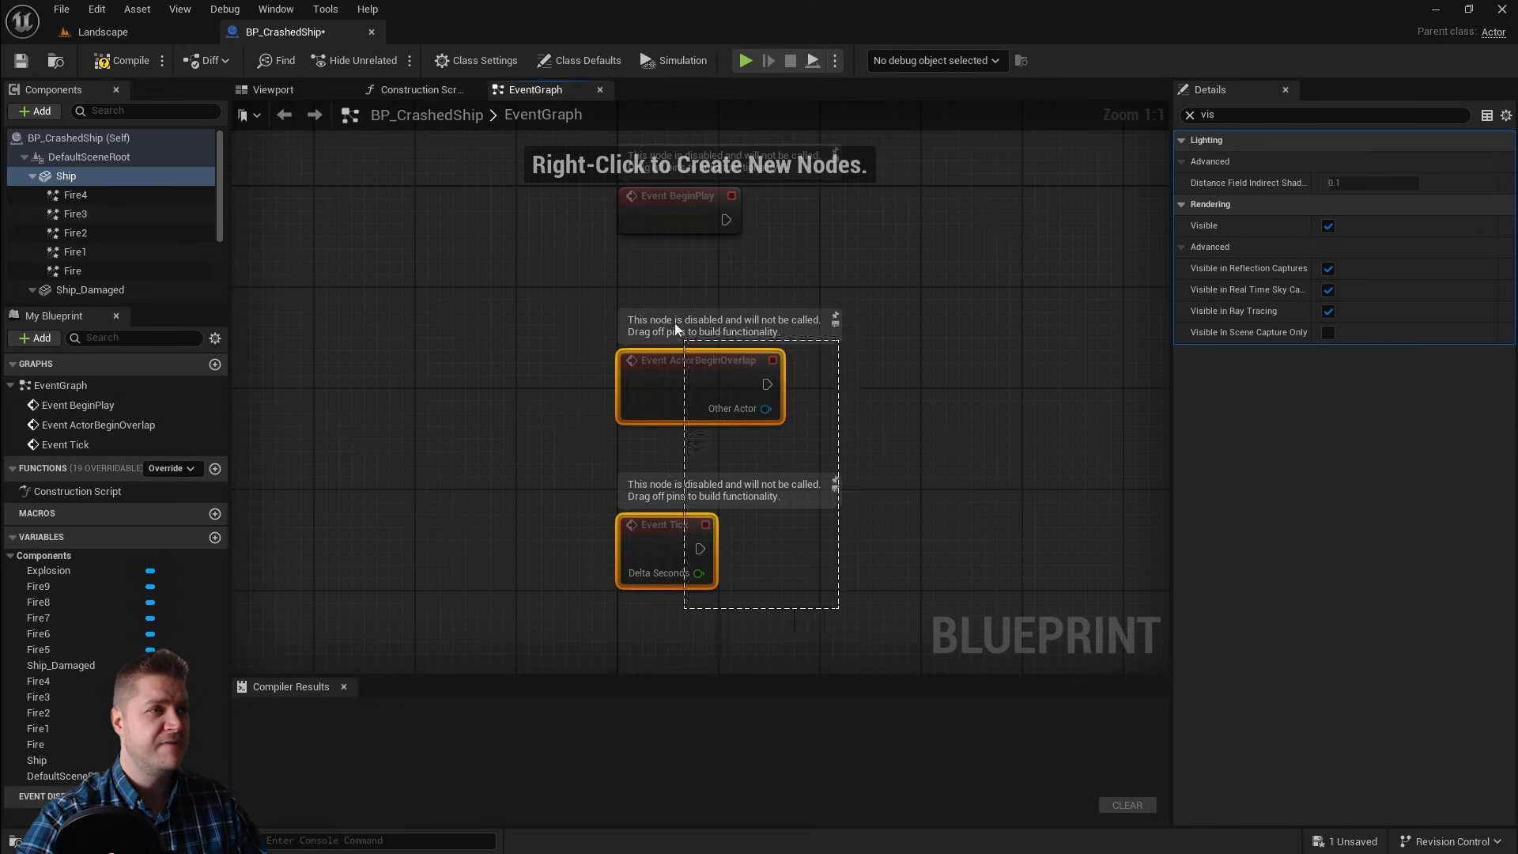
{"action": "left_click_drag", "start_coordinate": [627, 173], "coordinate": [627, 168]}
{"action": "key", "text": "Delete"}
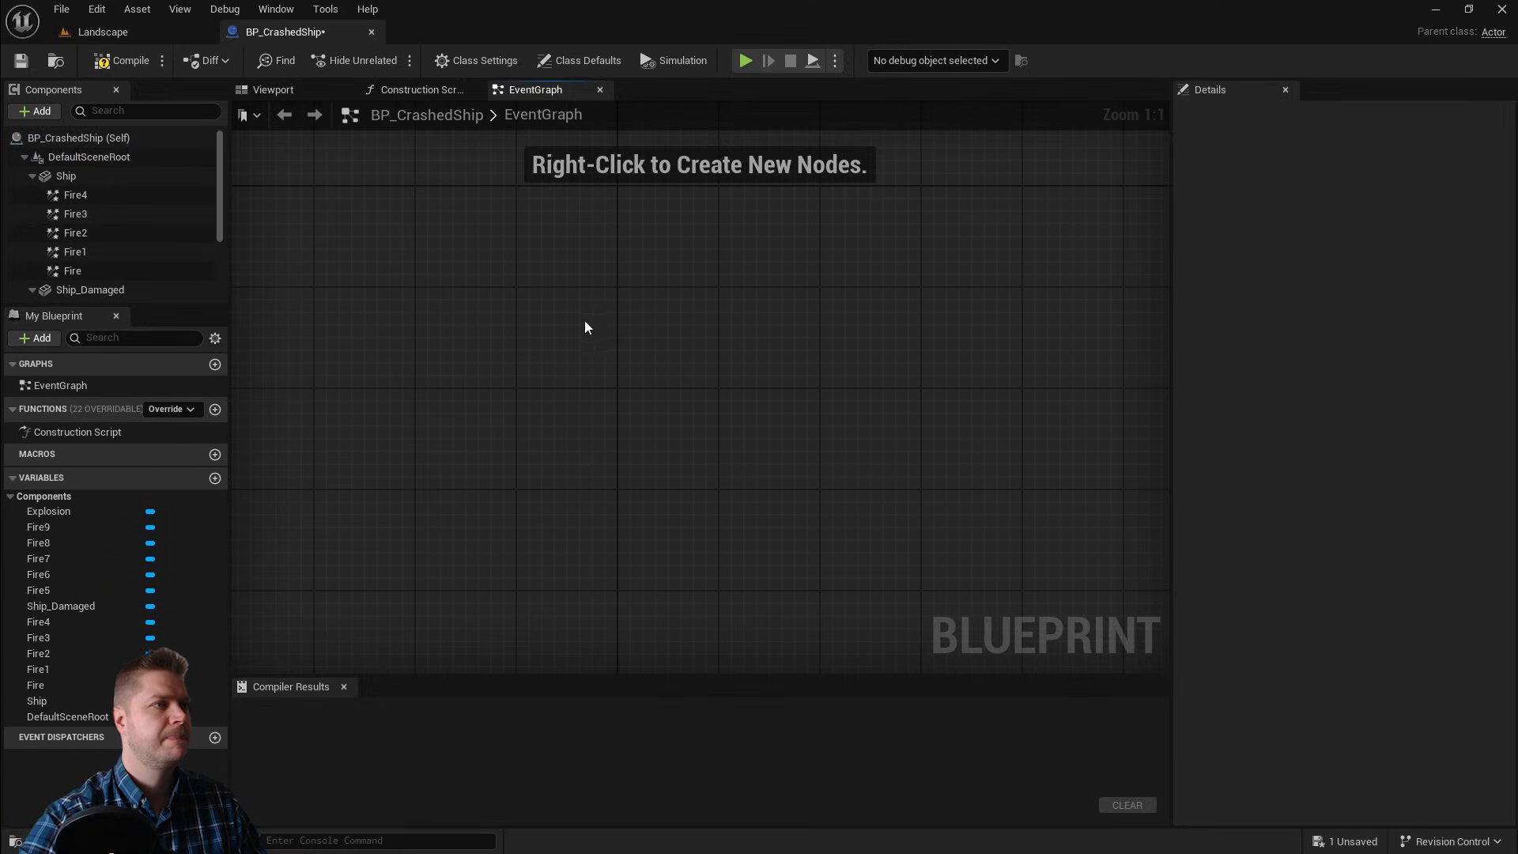
Step: Add a custom event named Explode to the Event Graph
{"action": "right_click", "coordinate": [530, 300]}
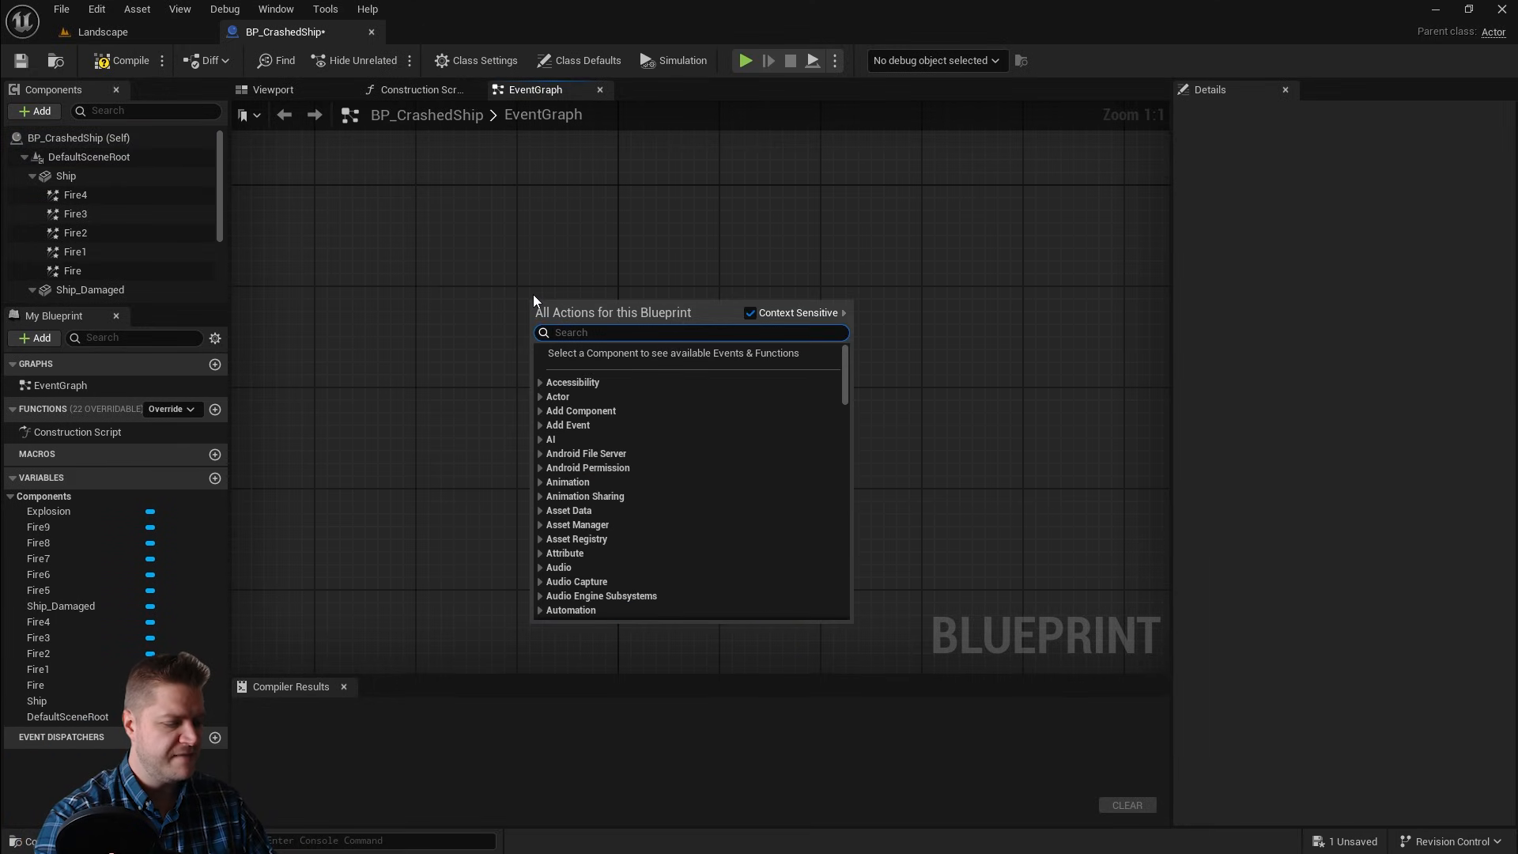
{"action": "type", "text": "custom"}
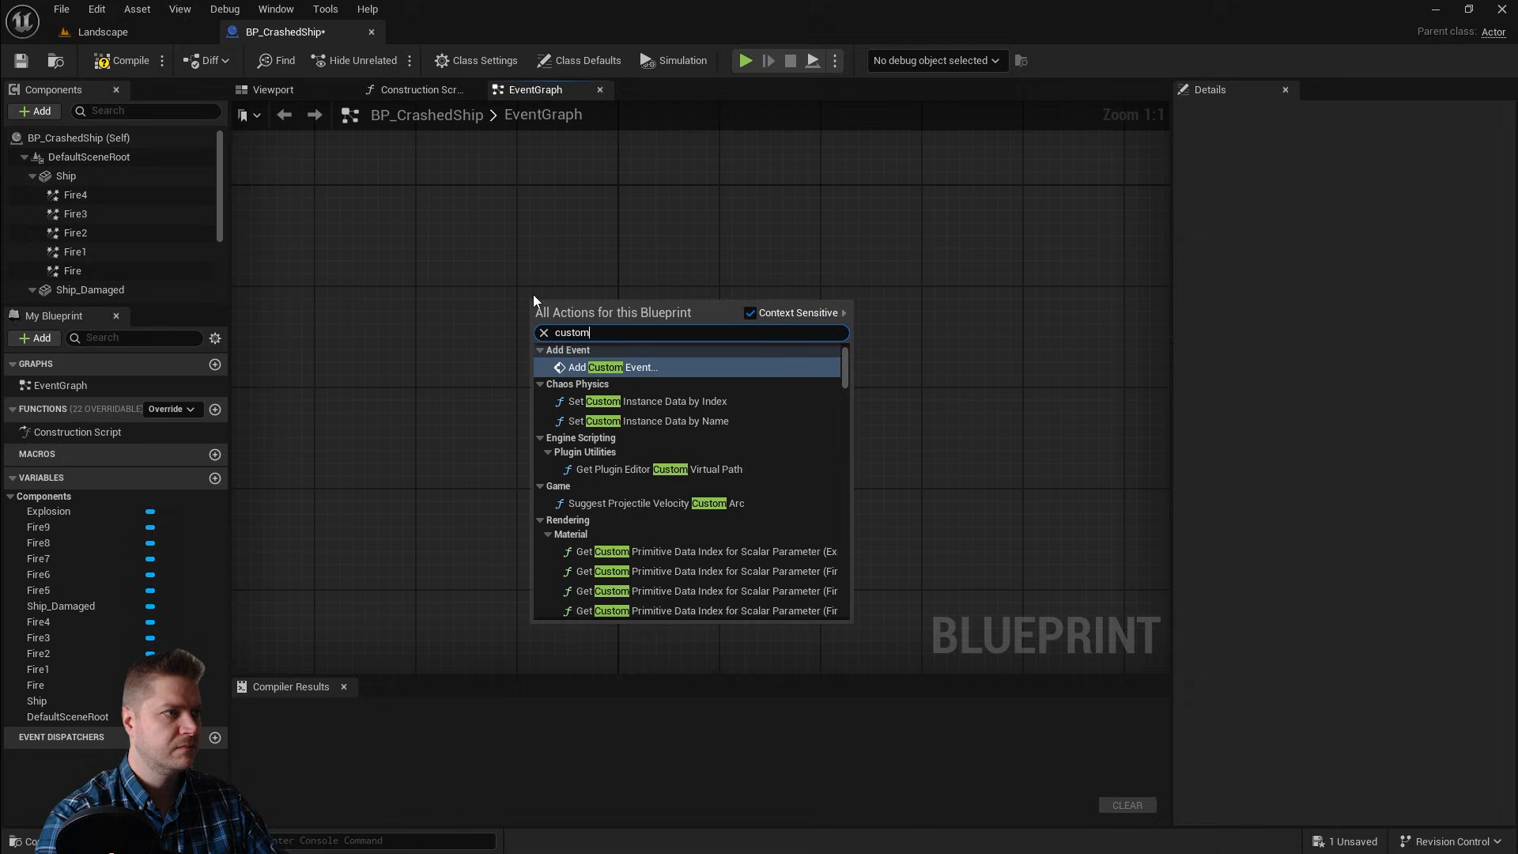
{"action": "left_click", "coordinate": [620, 373]}
{"action": "type", "text": "Exp"}
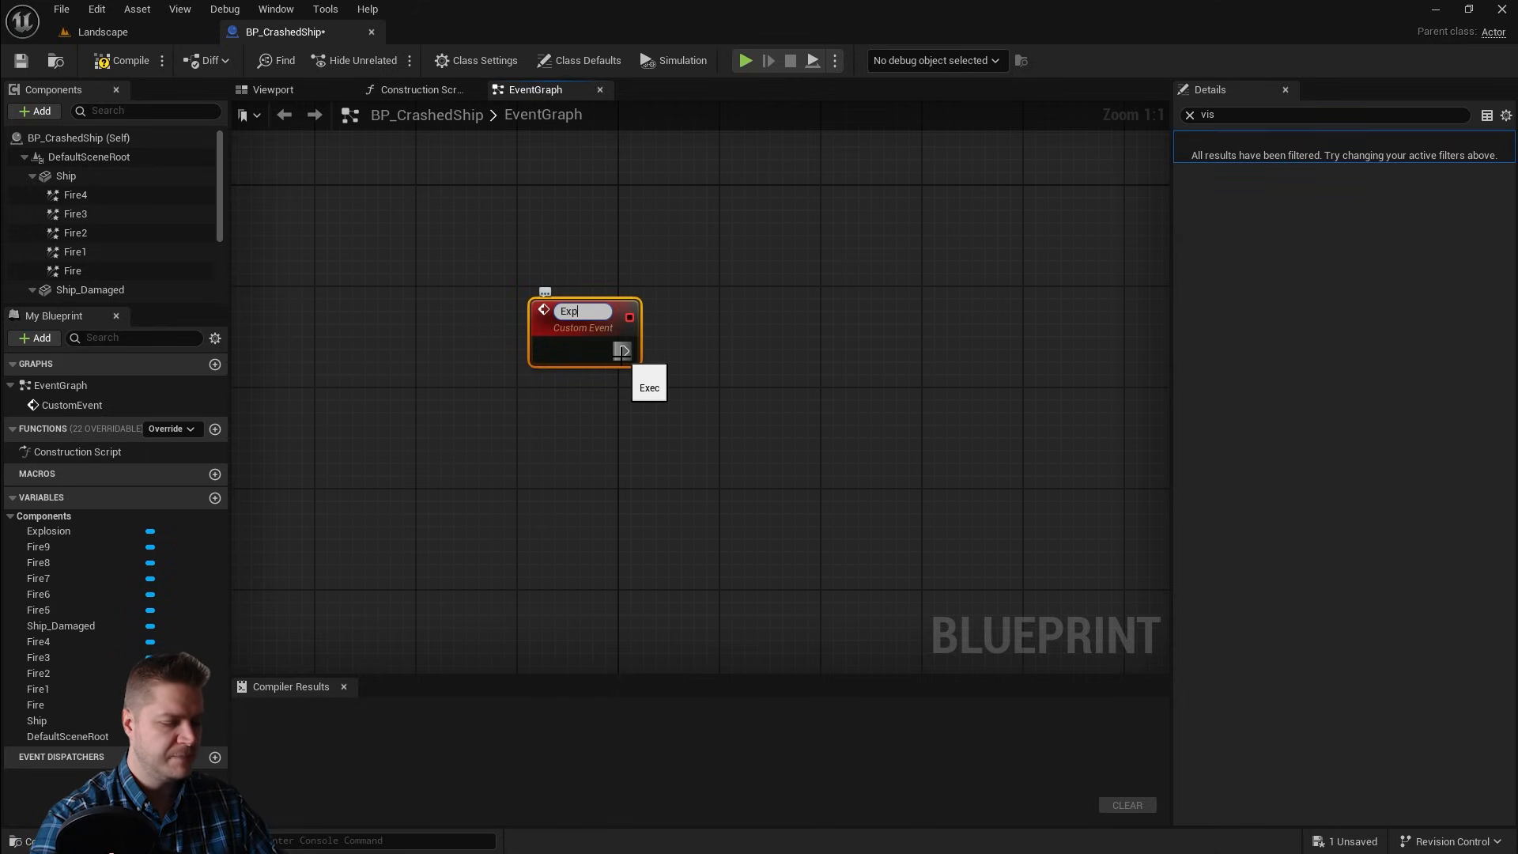
{"action": "type", "text": "lode"}
{"action": "key", "text": "Return"}
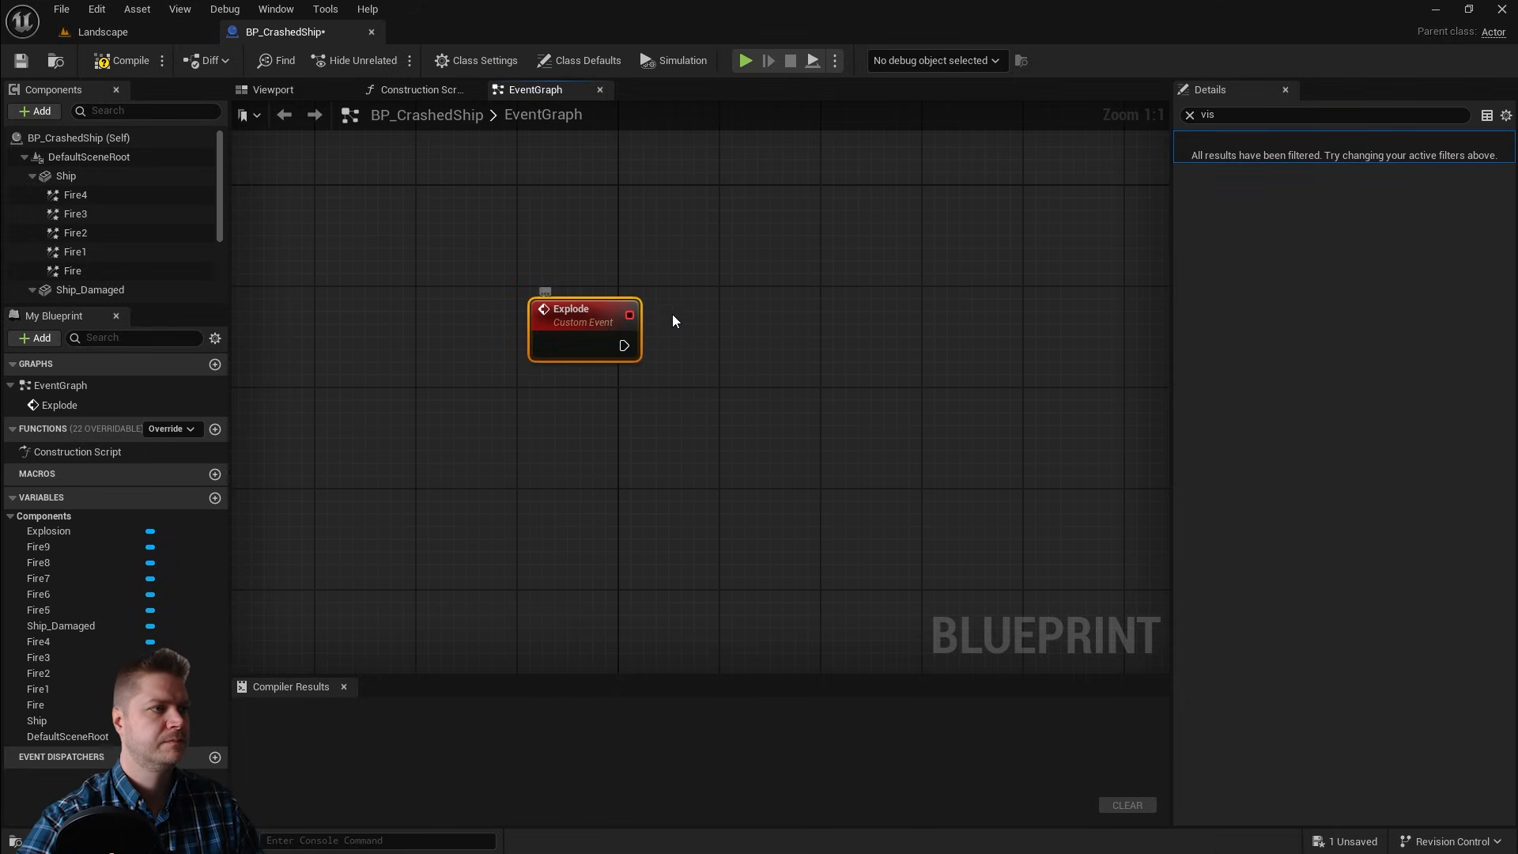
{"action": "left_click_drag", "start_coordinate": [601, 316], "coordinate": [362, 326]}
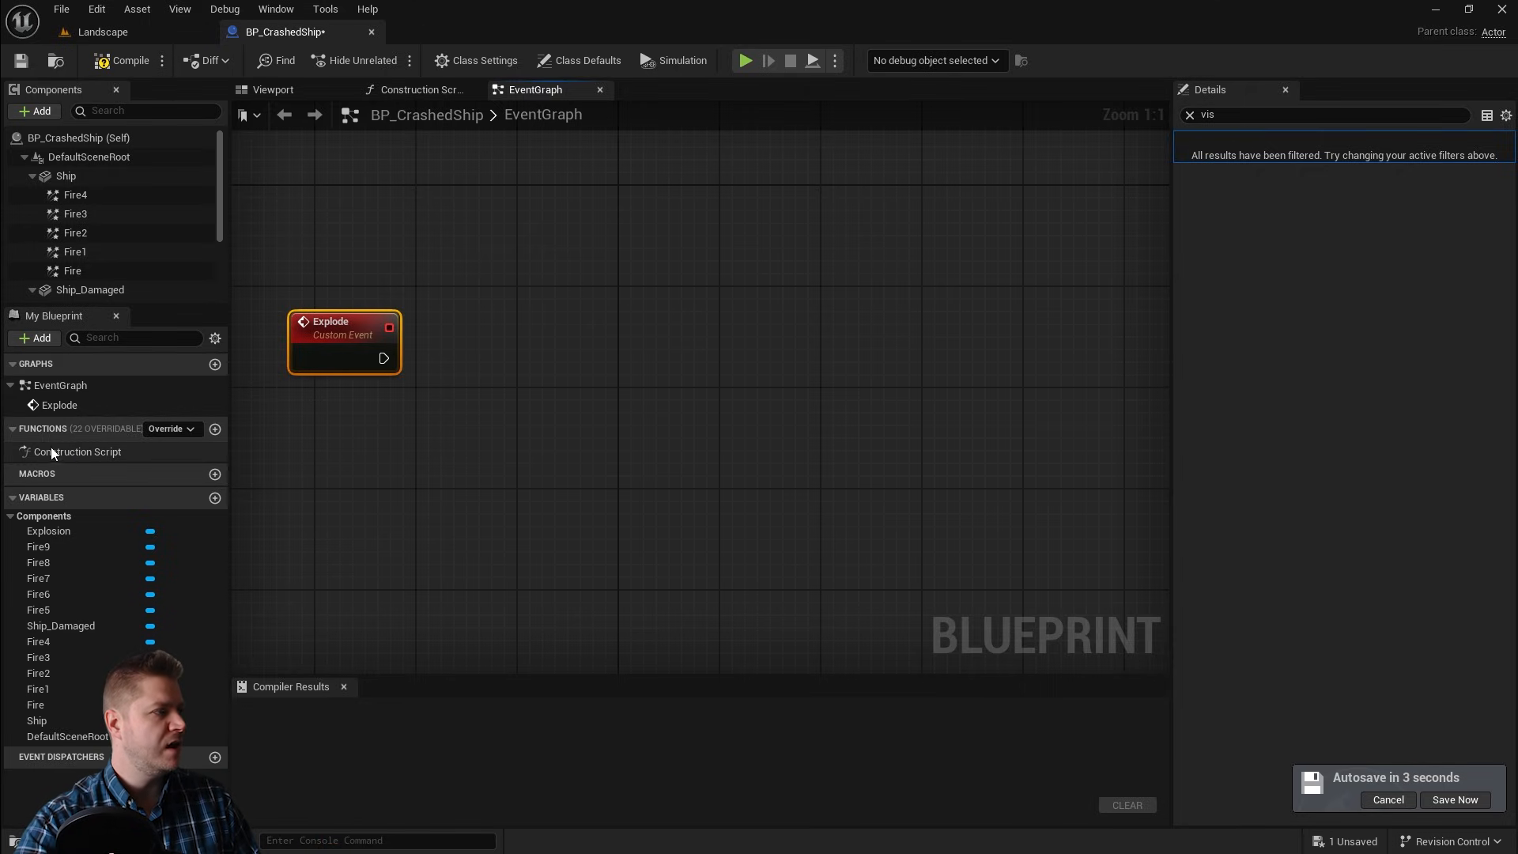
Step: Add a new Boolean variable named Exploded?
{"action": "left_click", "coordinate": [214, 498]}
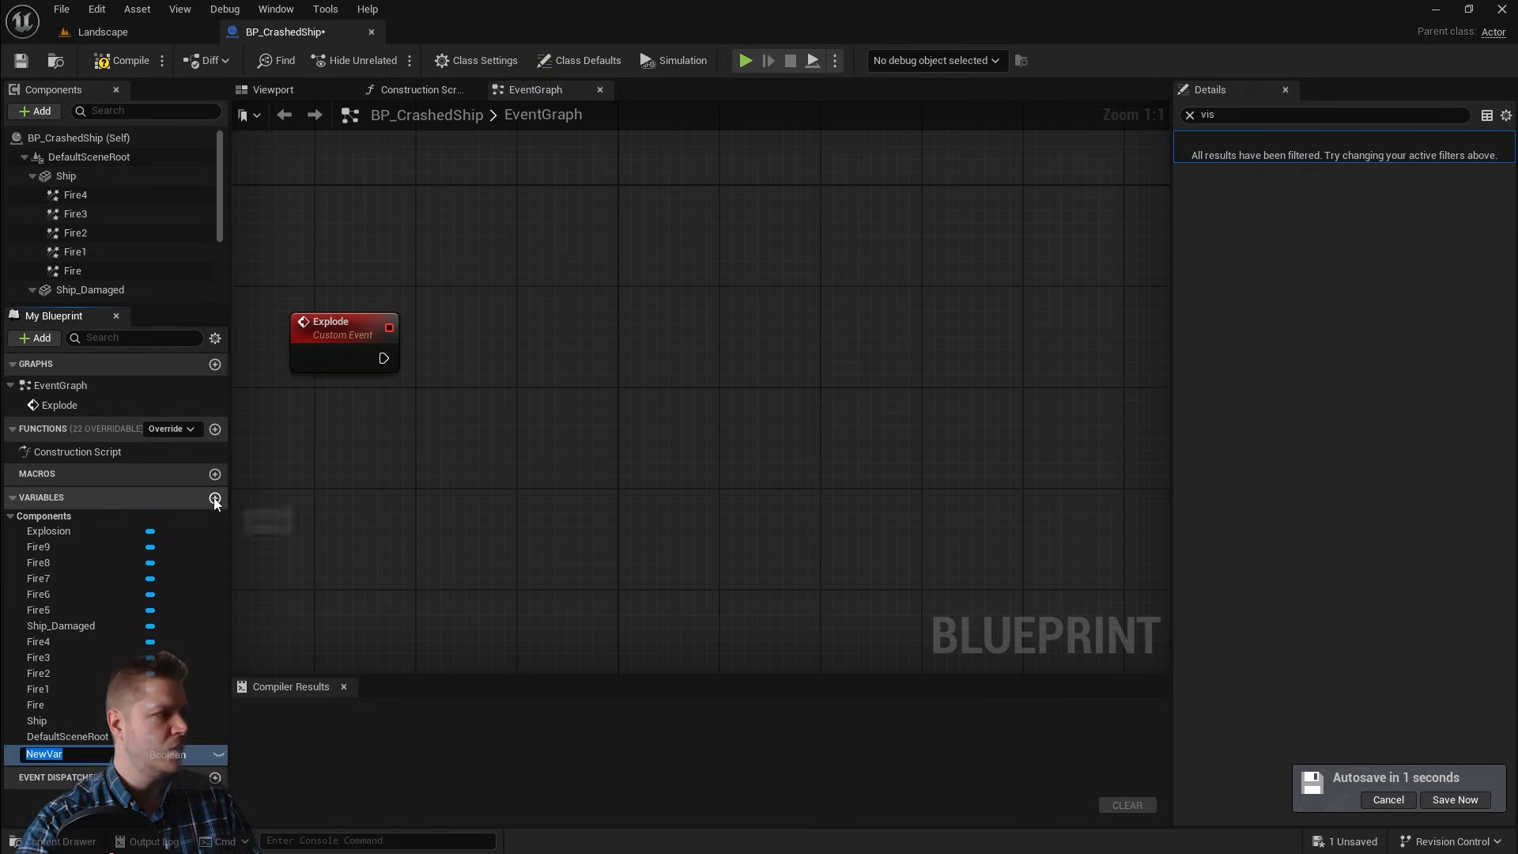
{"action": "type", "text": "Exploded?"}
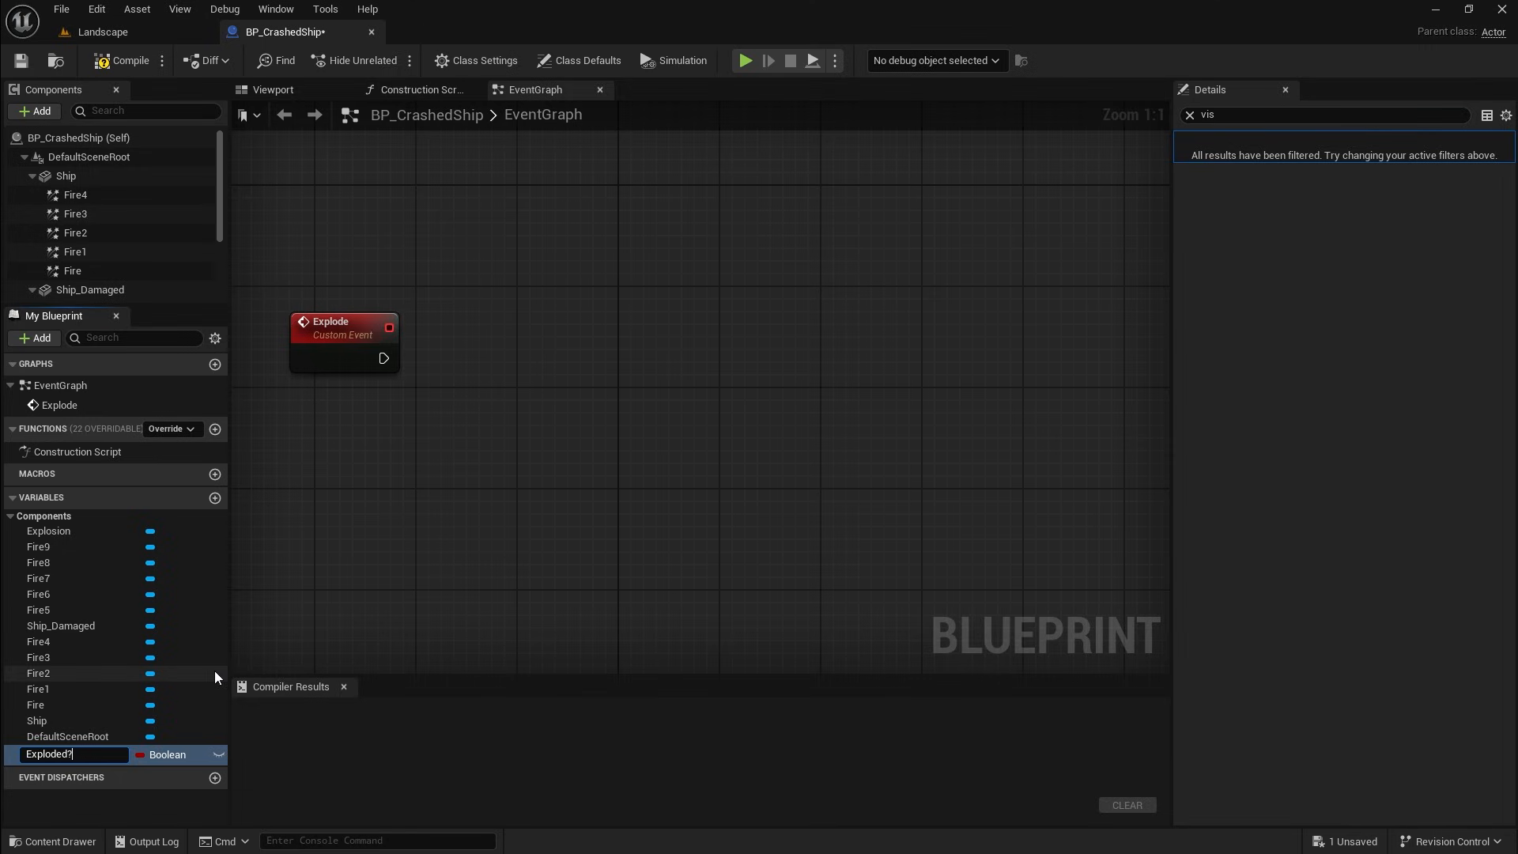
{"action": "key", "text": "Return"}
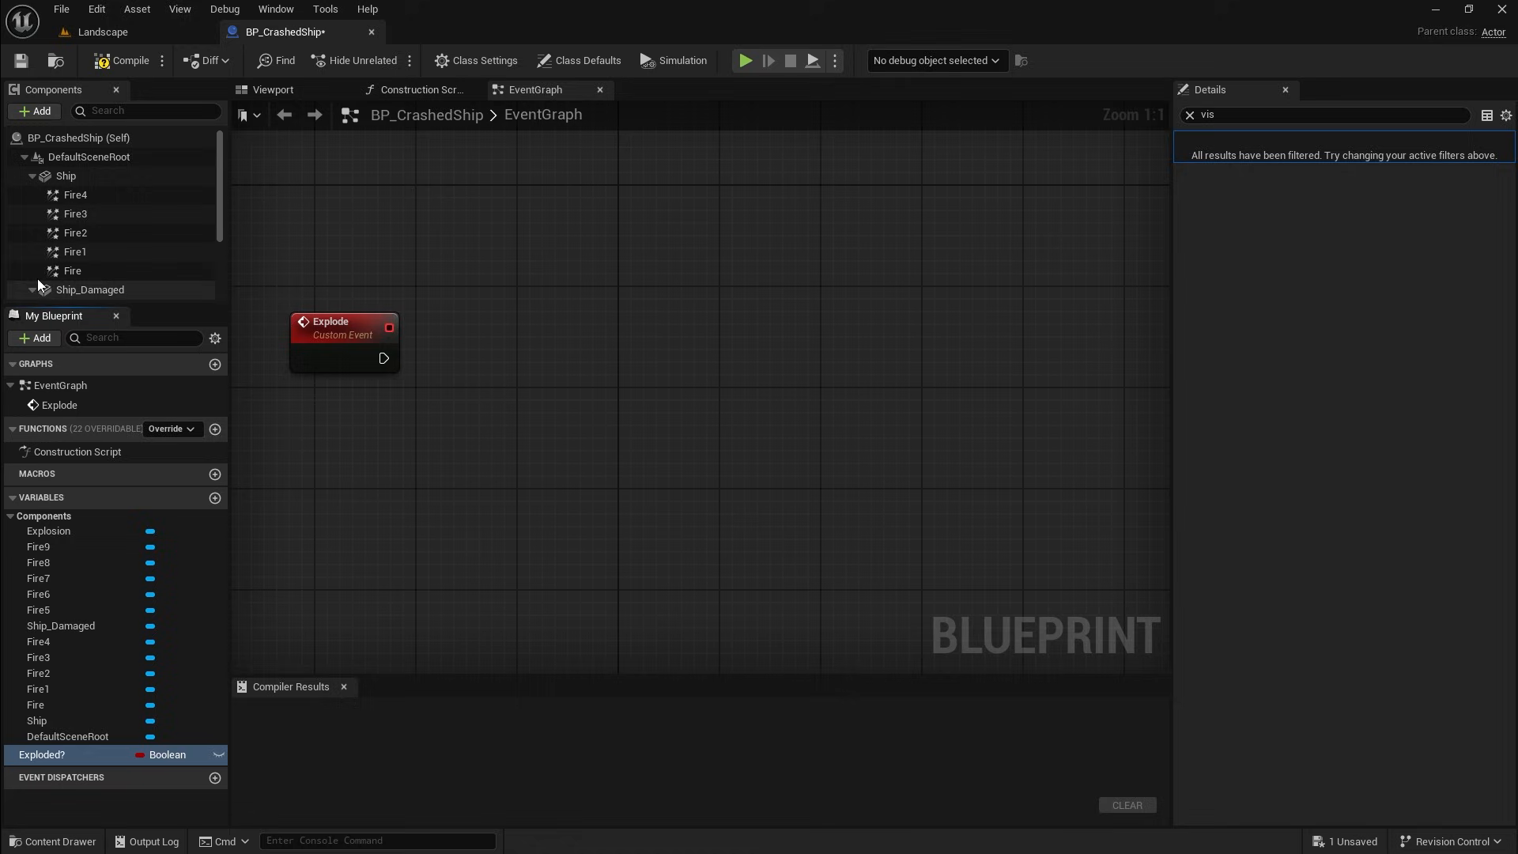
Step: Compile the Blueprint, clear the Details search filter, and select the Exploded? variable
{"action": "left_click", "coordinate": [106, 62]}
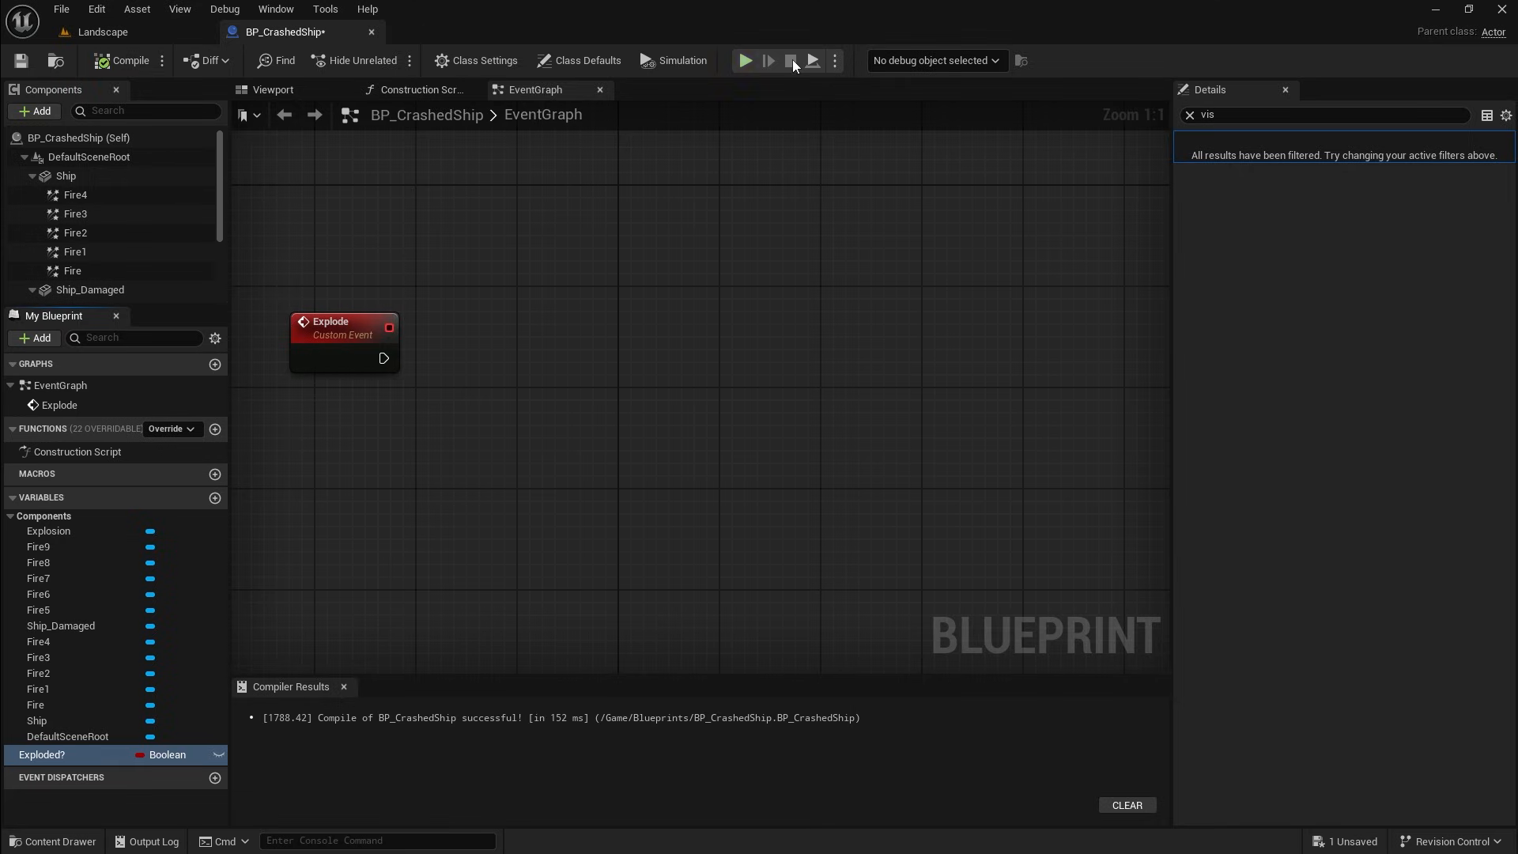
{"action": "left_click", "coordinate": [1189, 115]}
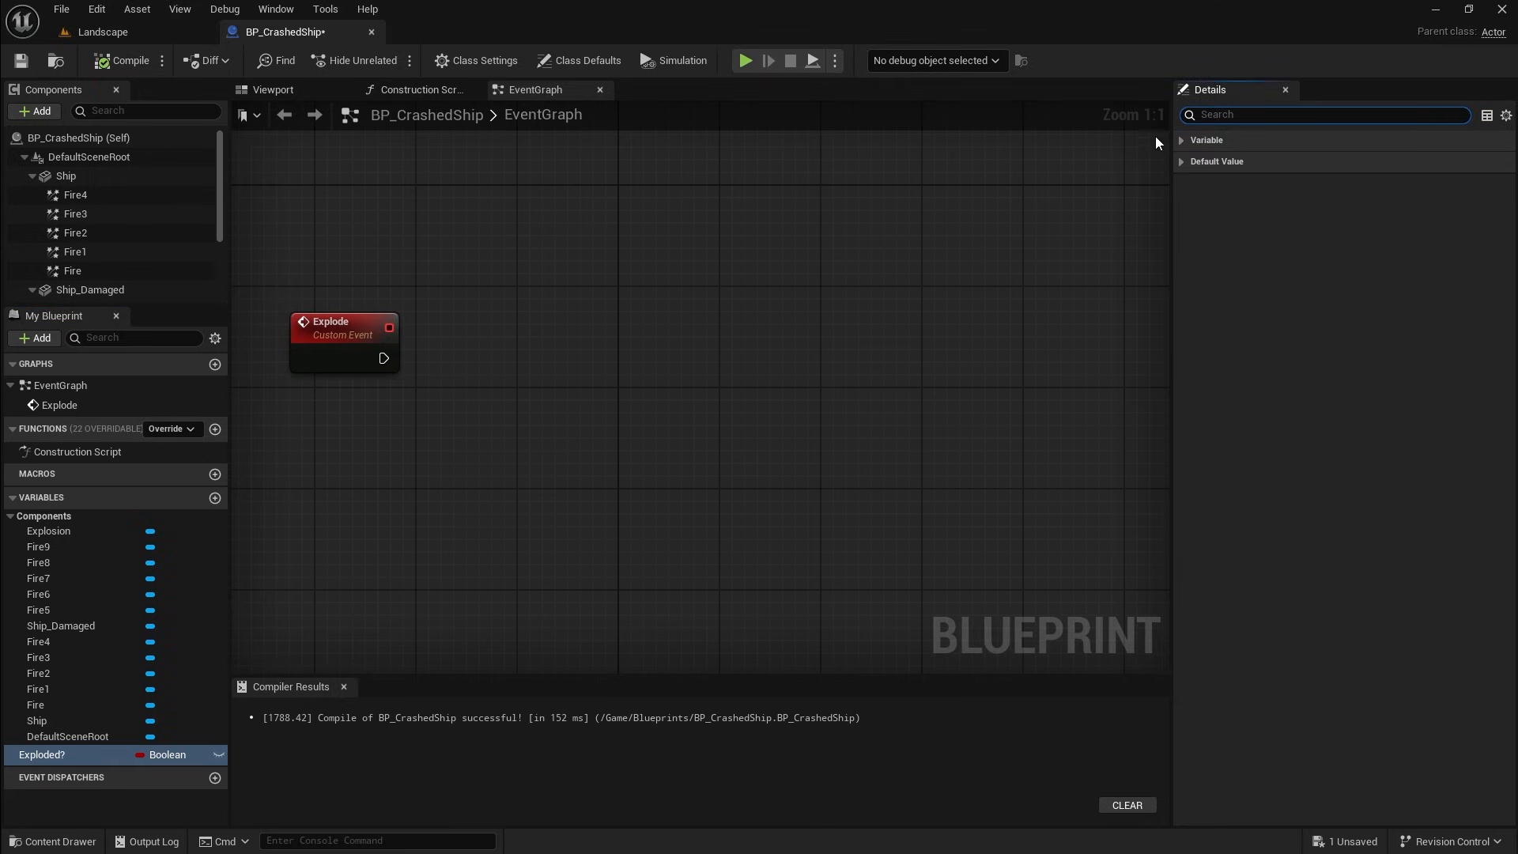
{"action": "left_click", "coordinate": [75, 720]}
{"action": "left_click", "coordinate": [55, 751]}
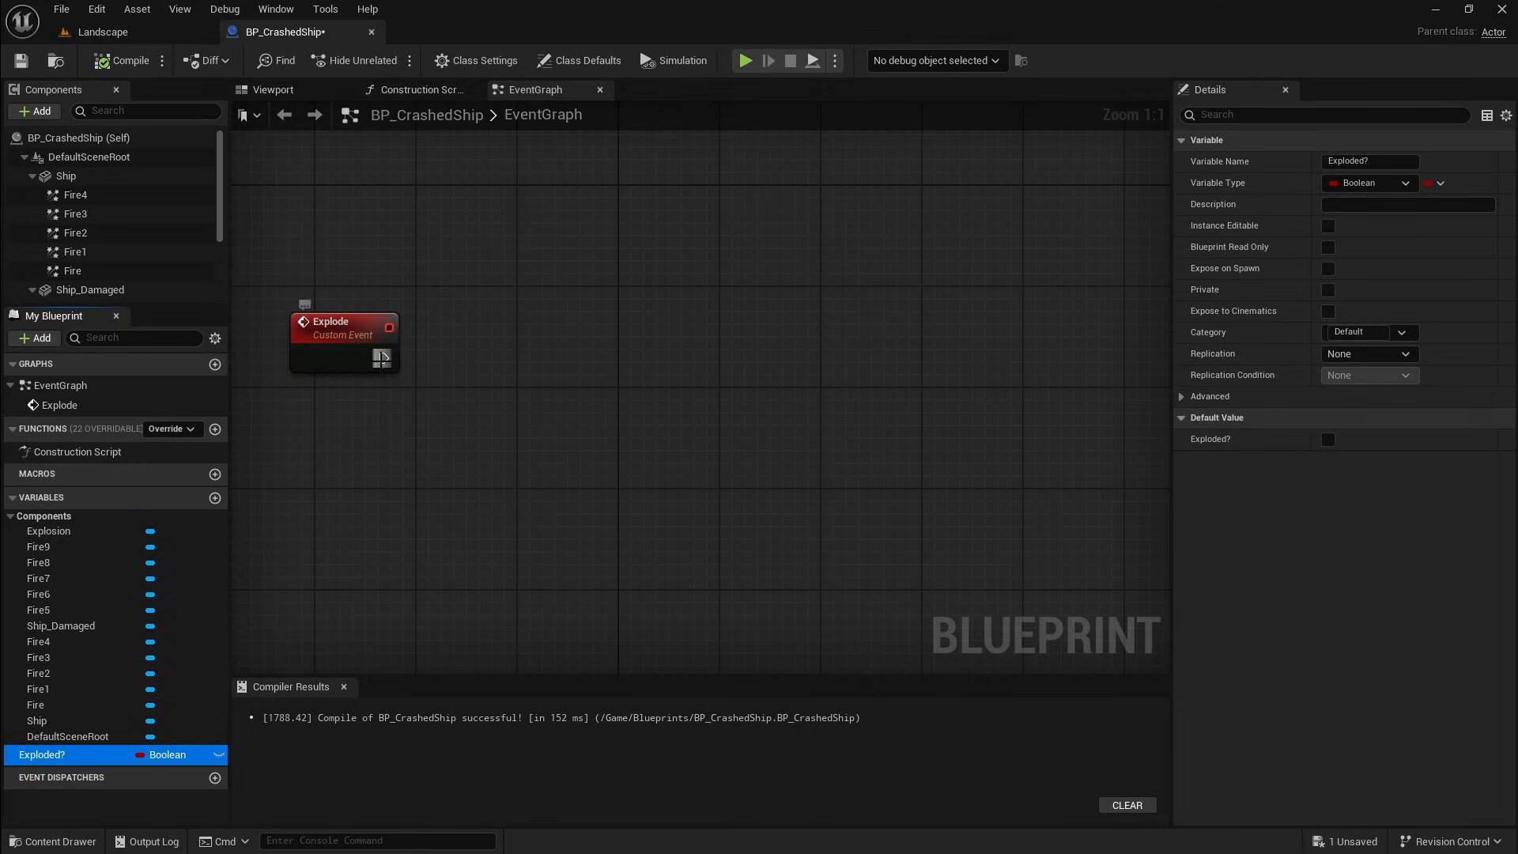
Step: Connect a Branch node to the Explode event's execution output
{"action": "left_click_drag", "start_coordinate": [382, 358], "coordinate": [535, 363]}
{"action": "type", "text": "branch"}
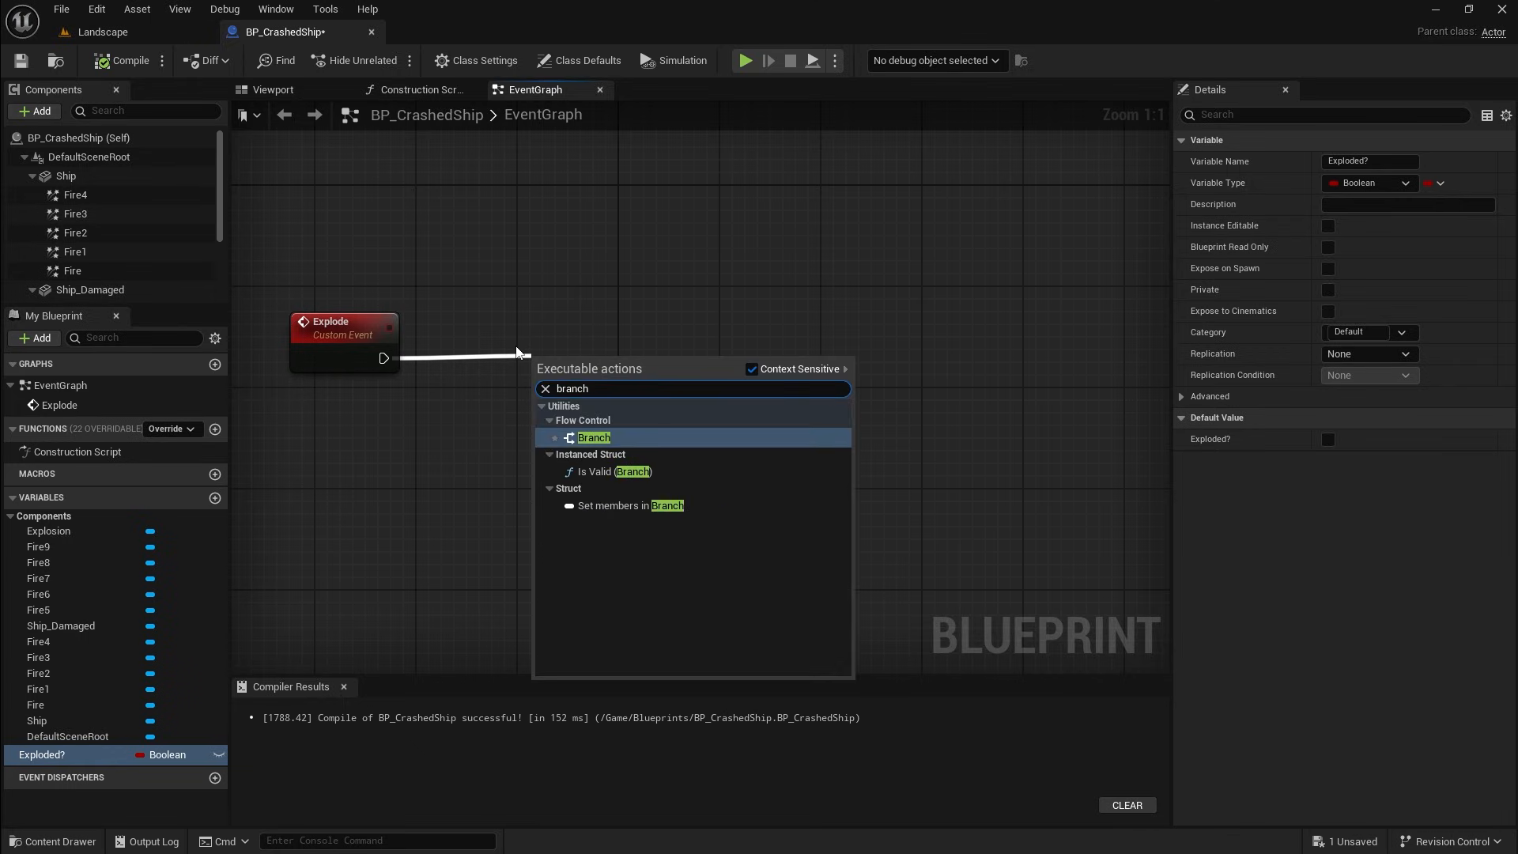
{"action": "left_click", "coordinate": [594, 437]}
{"action": "left_click_drag", "start_coordinate": [605, 356], "coordinate": [615, 333]}
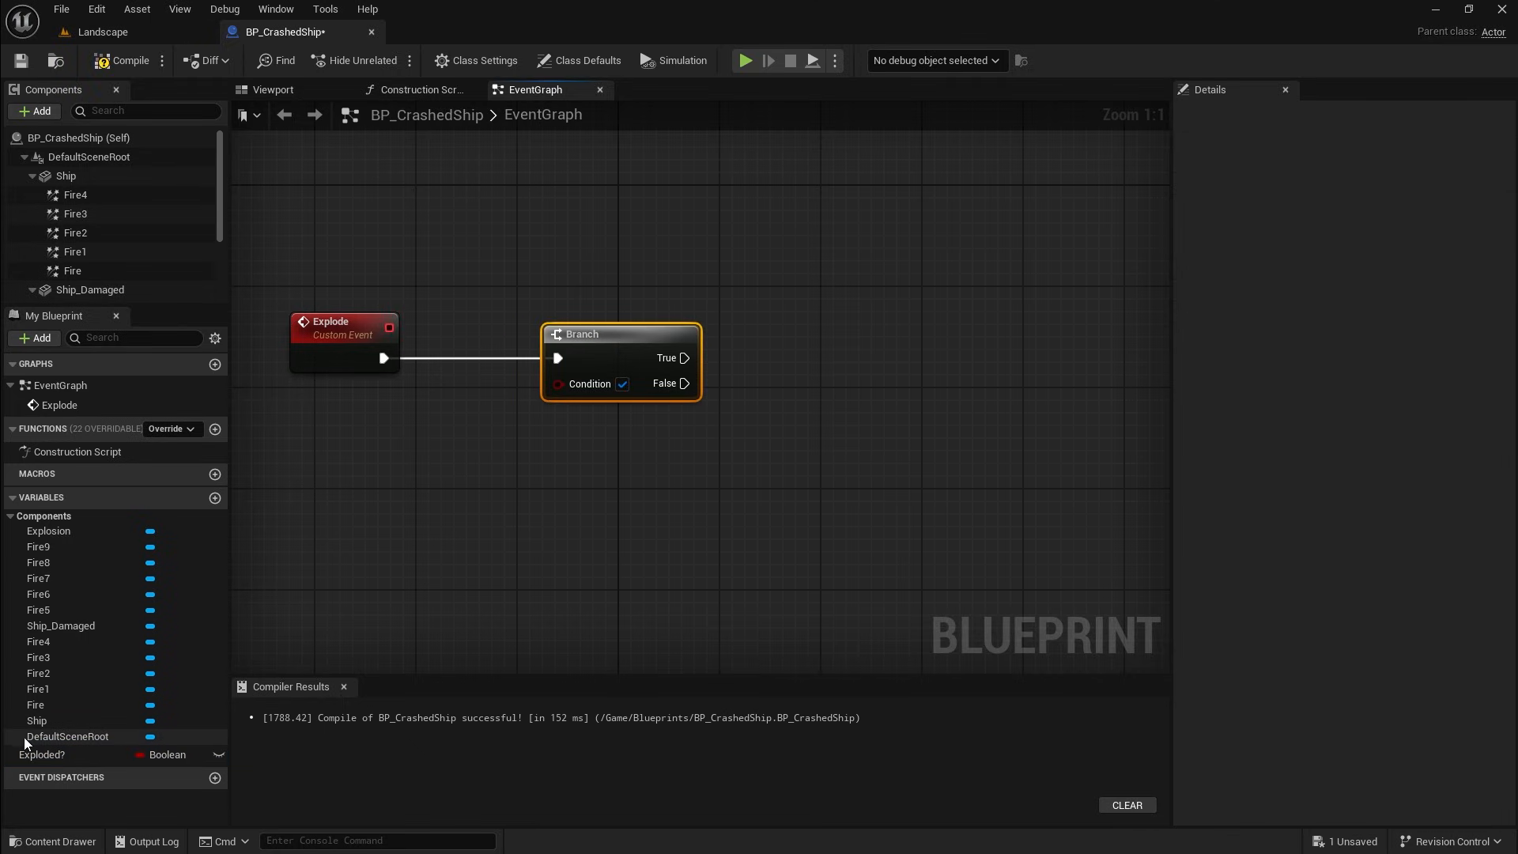
Step: Add a get Exploded? node wired into the Branch's Condition input
{"action": "left_click_drag", "start_coordinate": [35, 752], "coordinate": [559, 383]}
{"action": "left_click", "coordinate": [451, 490]}
{"action": "left_click_drag", "start_coordinate": [402, 472], "coordinate": [389, 447]}
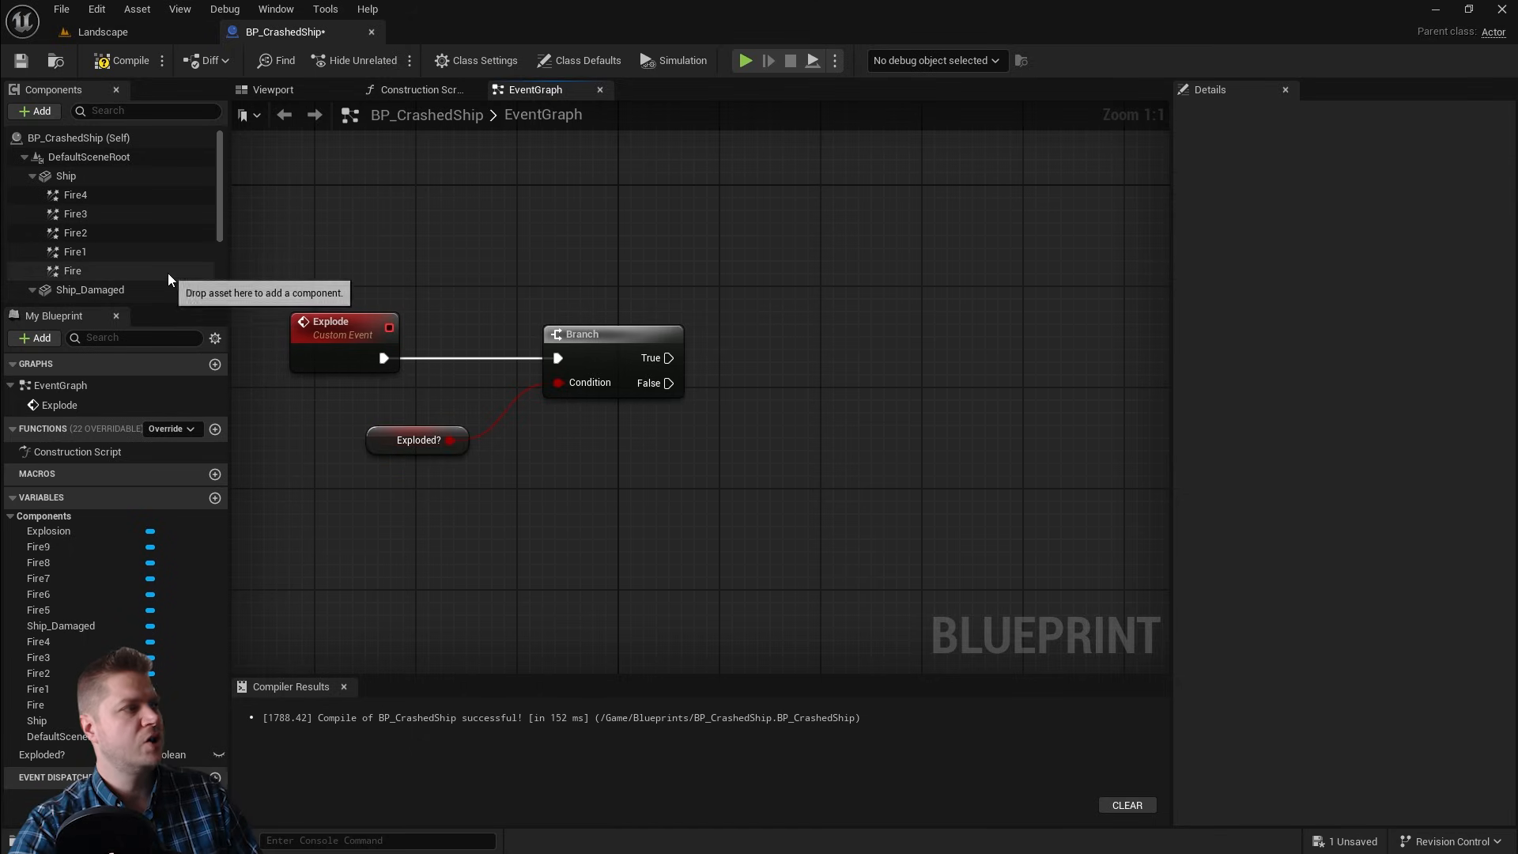
Step: Add a Ship reference with a Set Visibility node targeting it, and arrange the nodes after the Branch
{"action": "left_click", "coordinate": [67, 178]}
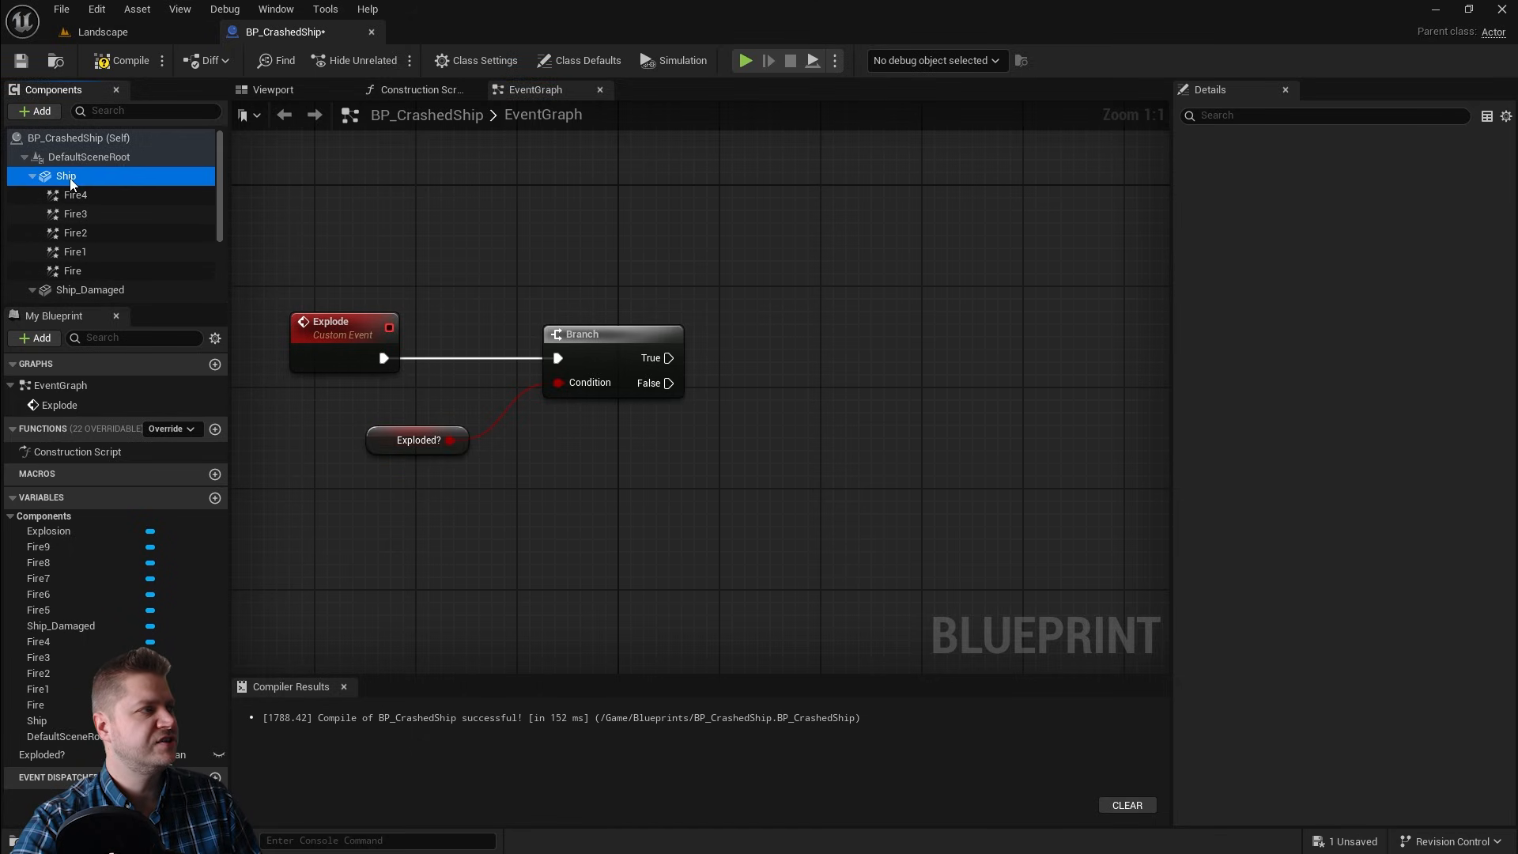
{"action": "left_click_drag", "start_coordinate": [67, 177], "coordinate": [919, 330]}
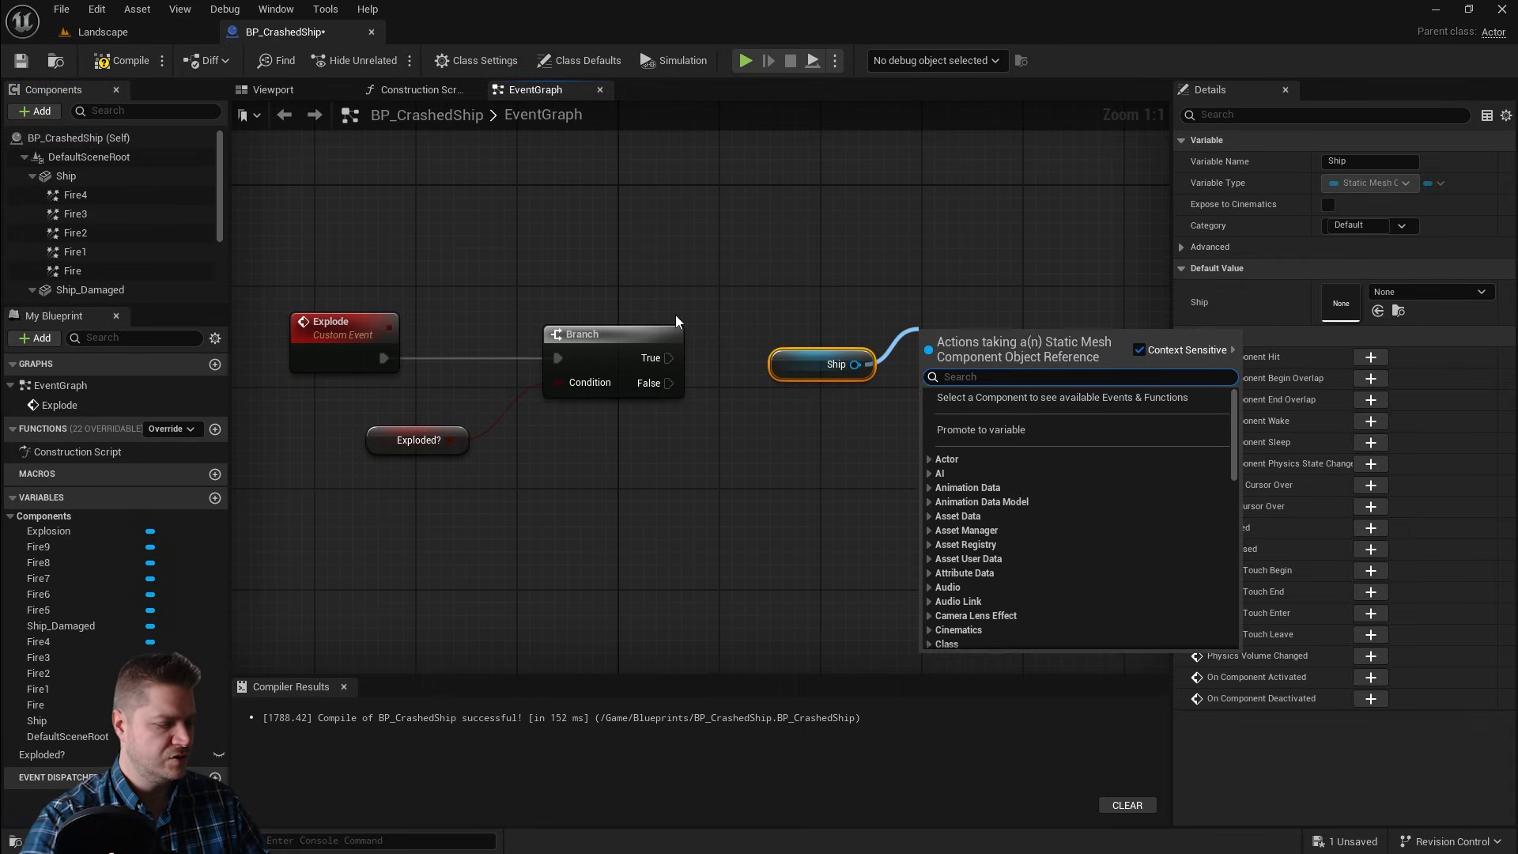
{"action": "type", "text": "set visi"}
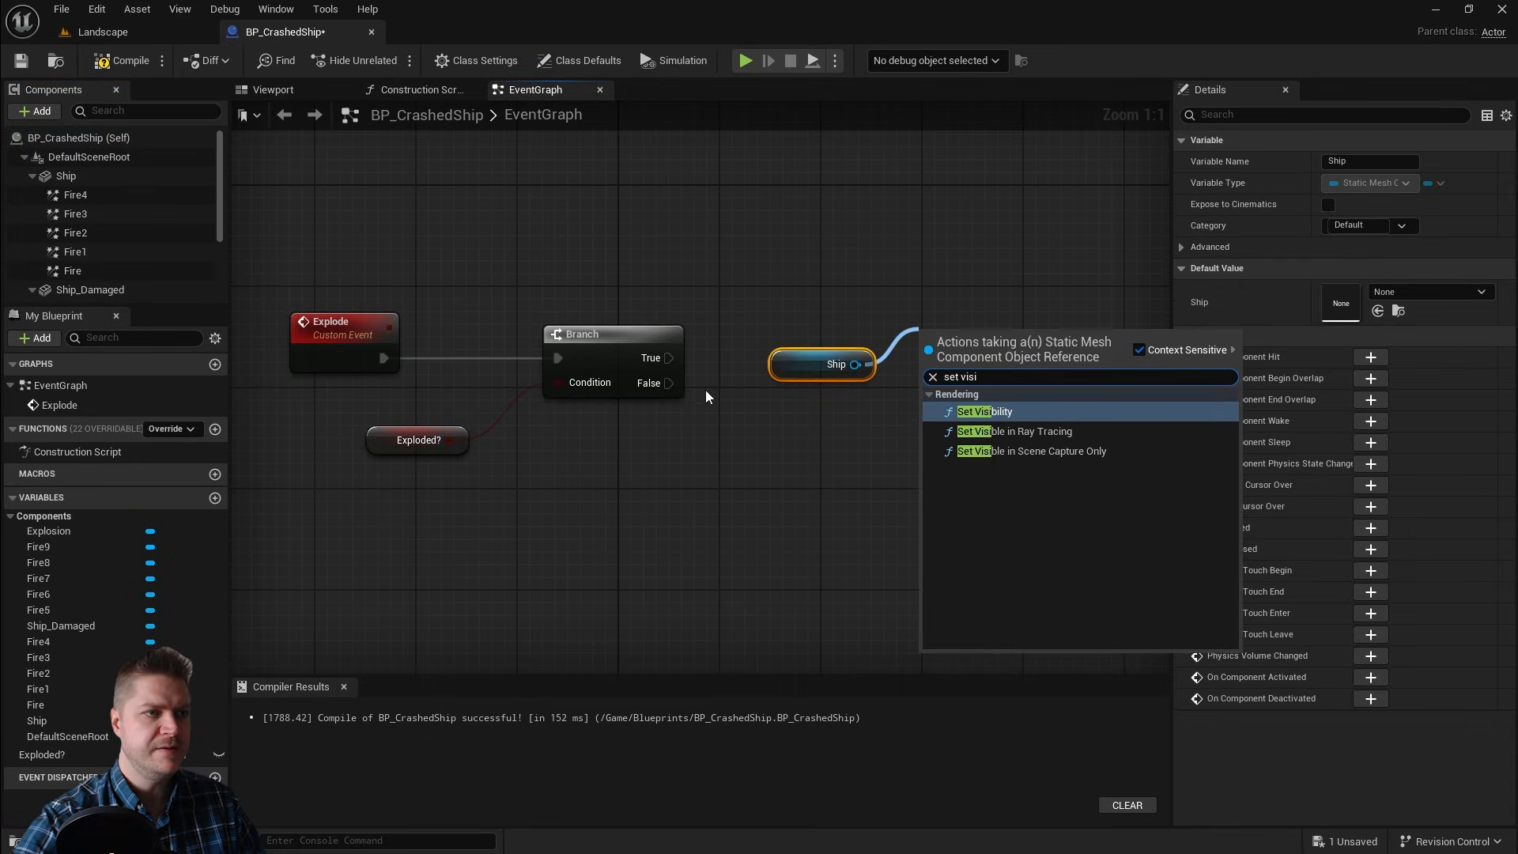
{"action": "left_click", "coordinate": [990, 418]}
{"action": "left_click_drag", "start_coordinate": [797, 298], "coordinate": [928, 431]}
{"action": "left_click_drag", "start_coordinate": [954, 338], "coordinate": [878, 352]}
{"action": "left_click", "coordinate": [721, 354]}
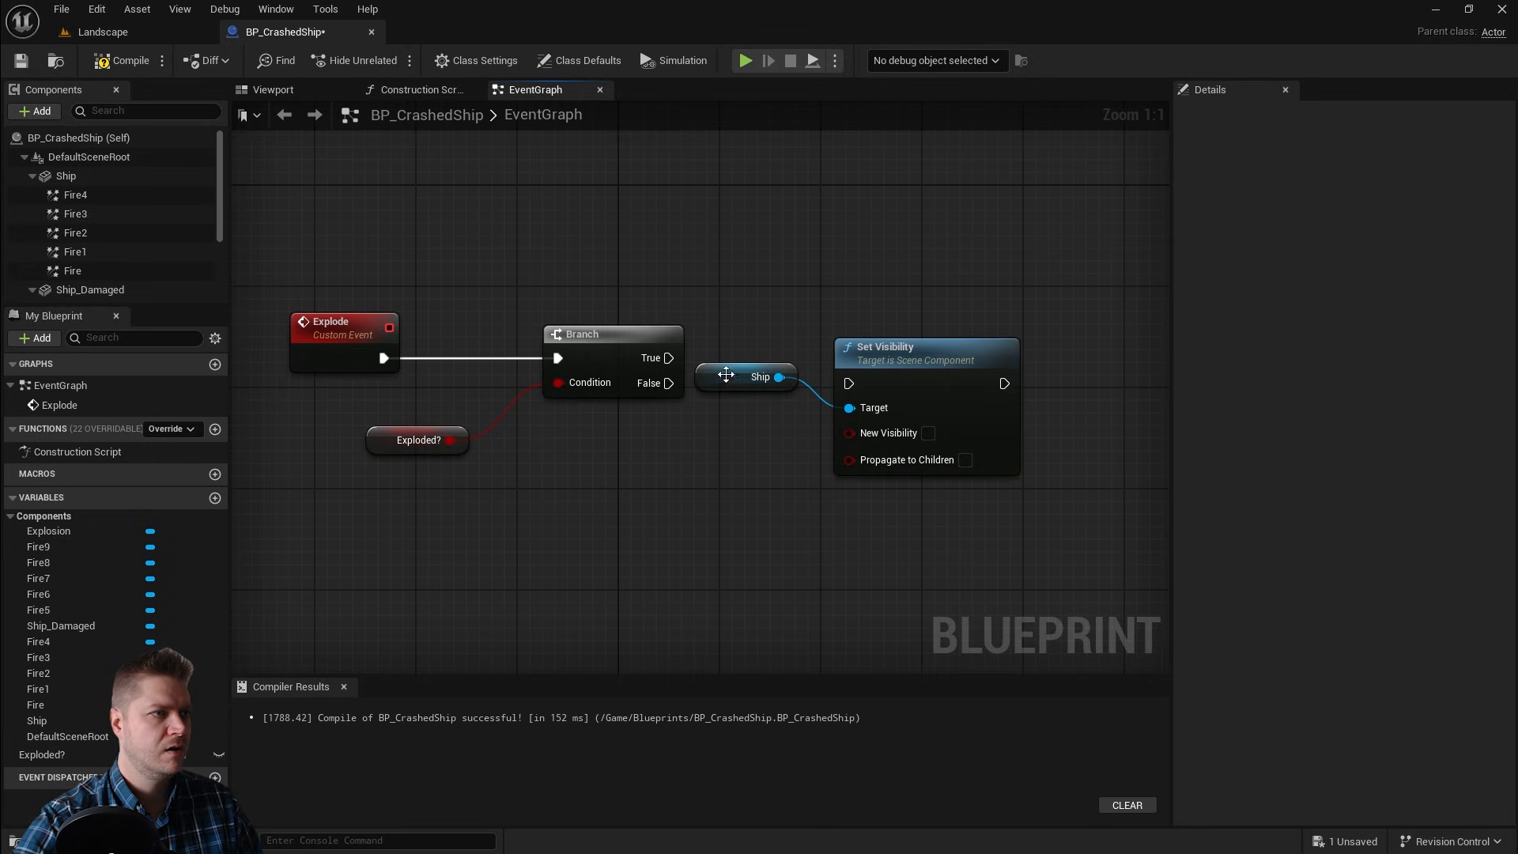
Step: Wire the Branch's False output to the Set Visibility node and enable its Propagate to Children option
{"action": "left_click_drag", "start_coordinate": [721, 376], "coordinate": [735, 470]}
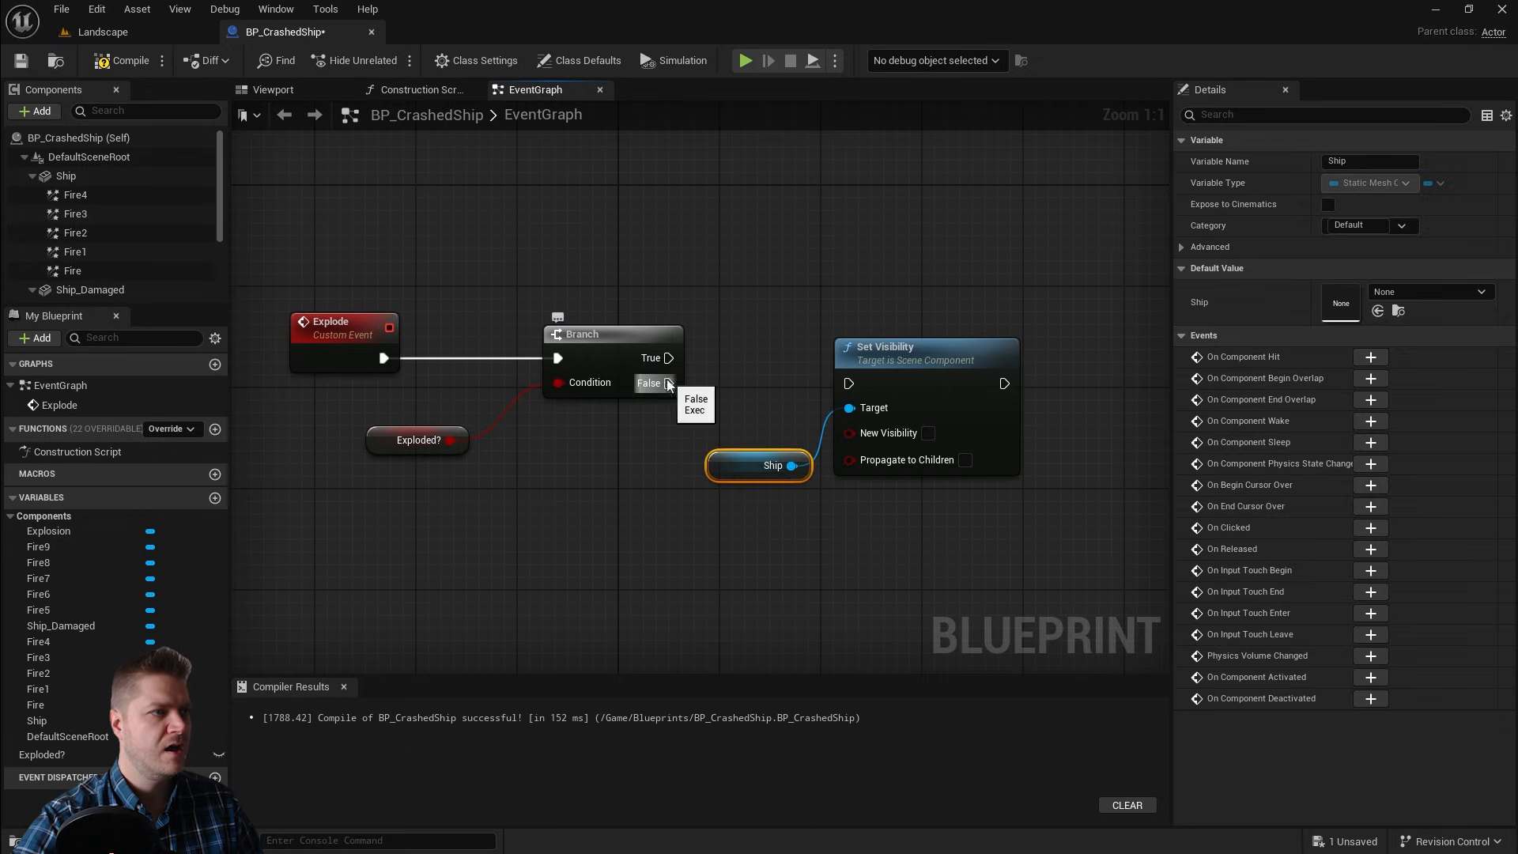
{"action": "left_click_drag", "start_coordinate": [669, 382], "coordinate": [838, 385]}
{"action": "left_click", "coordinate": [777, 362]}
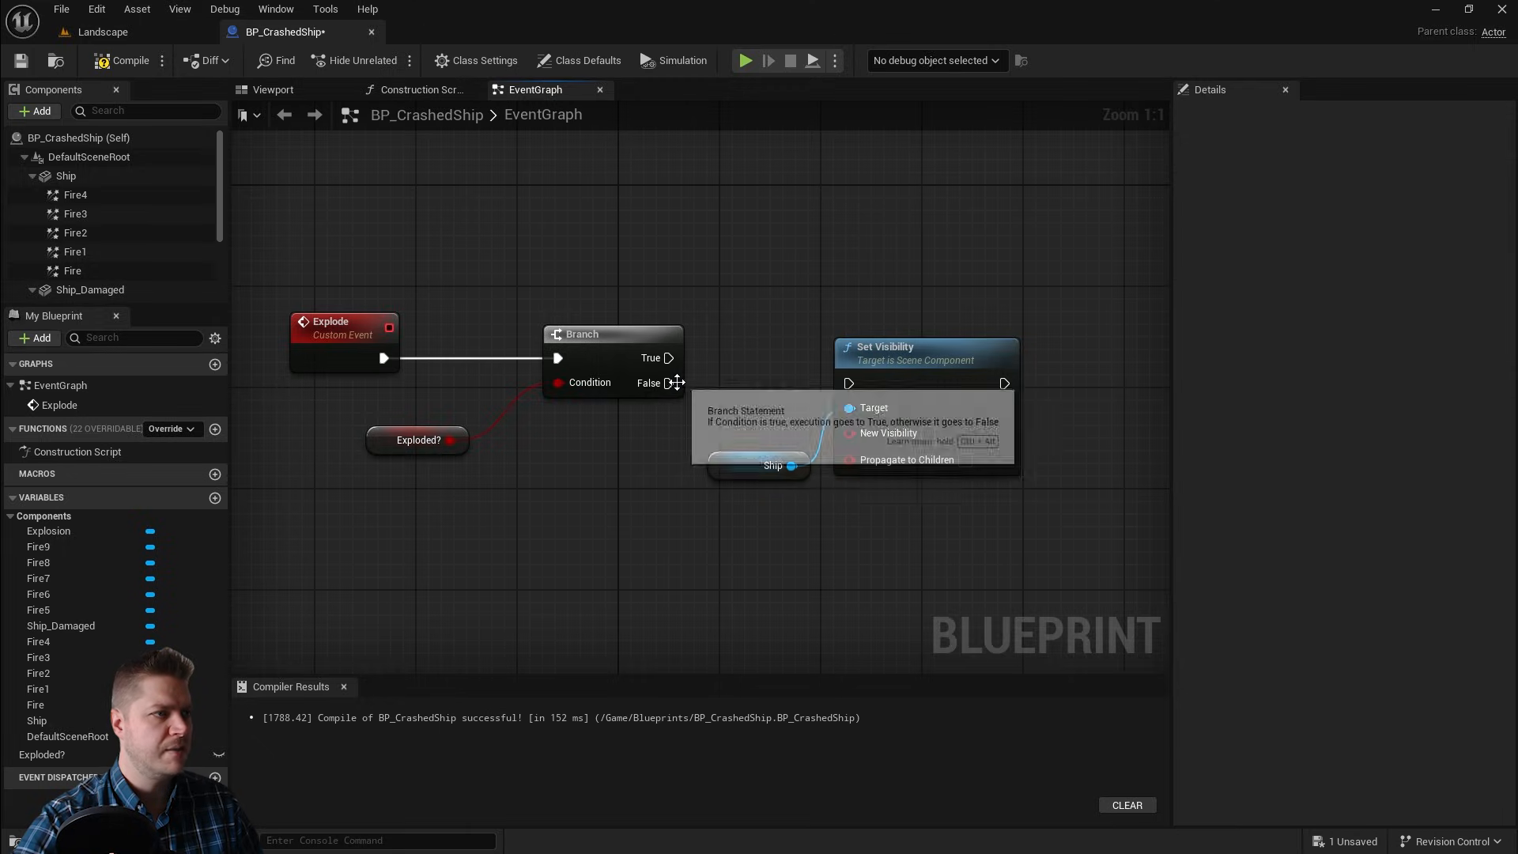
{"action": "left_click_drag", "start_coordinate": [669, 383], "coordinate": [849, 384]}
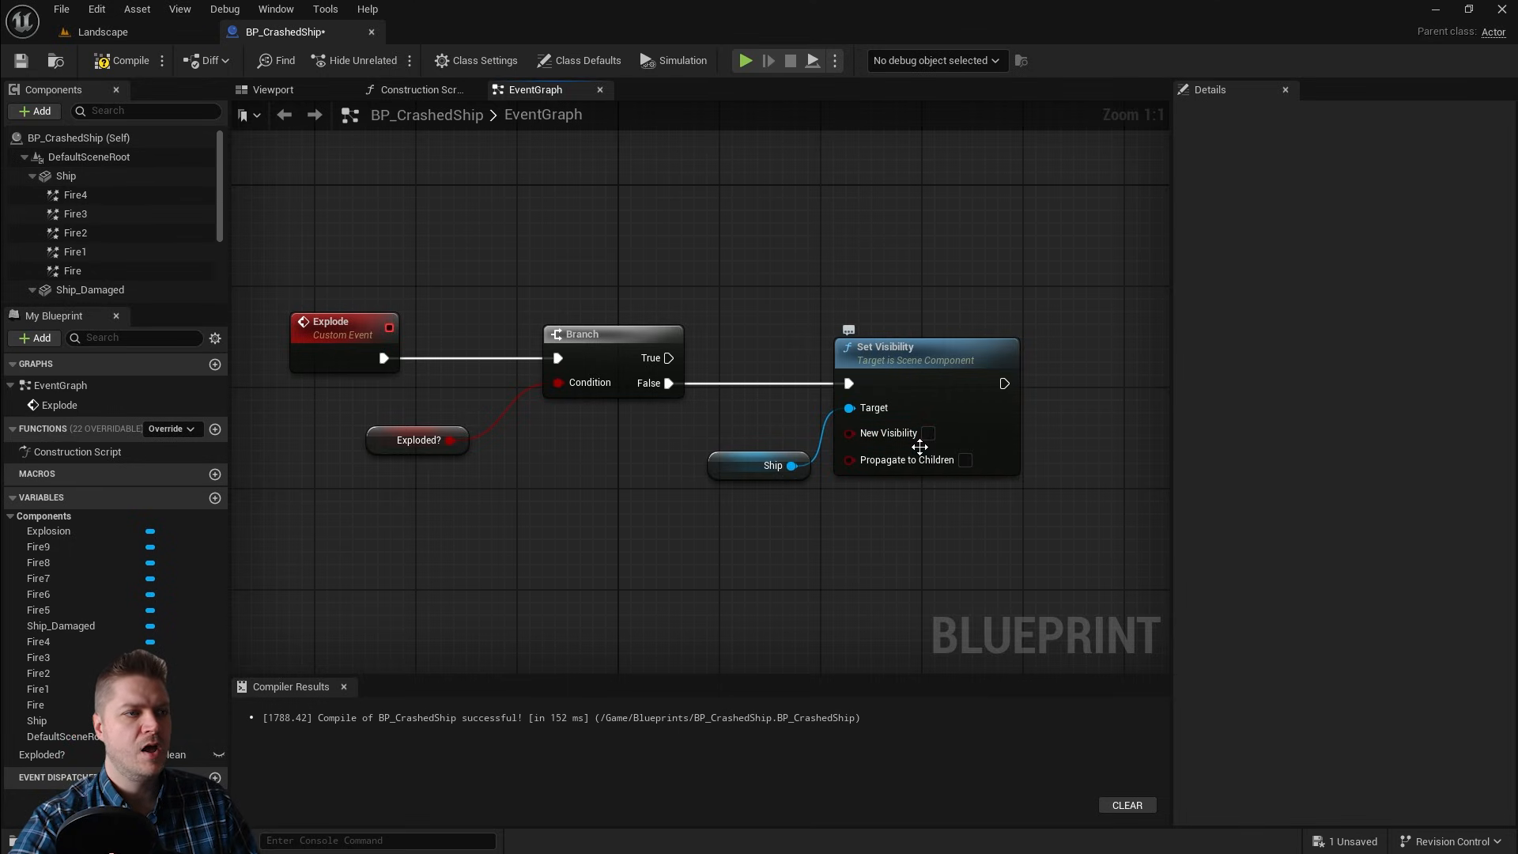
{"action": "left_click", "coordinate": [966, 460]}
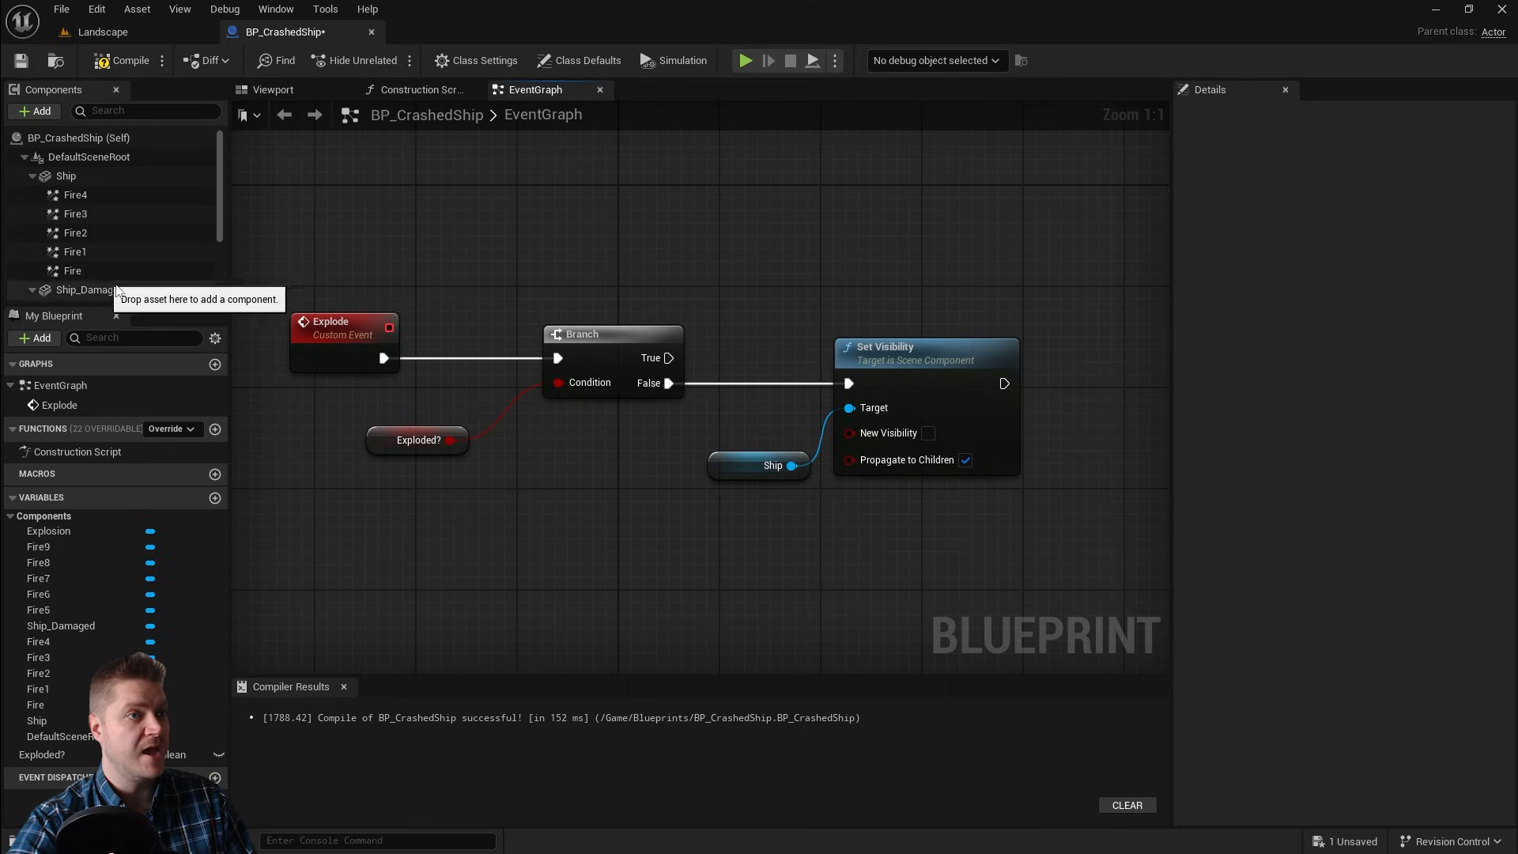
Step: Add a Ship_Damaged reference with a Set Visibility node chained after the first, with New Visibility enabled
{"action": "right_click_drag", "start_coordinate": [940, 541], "coordinate": [621, 502]}
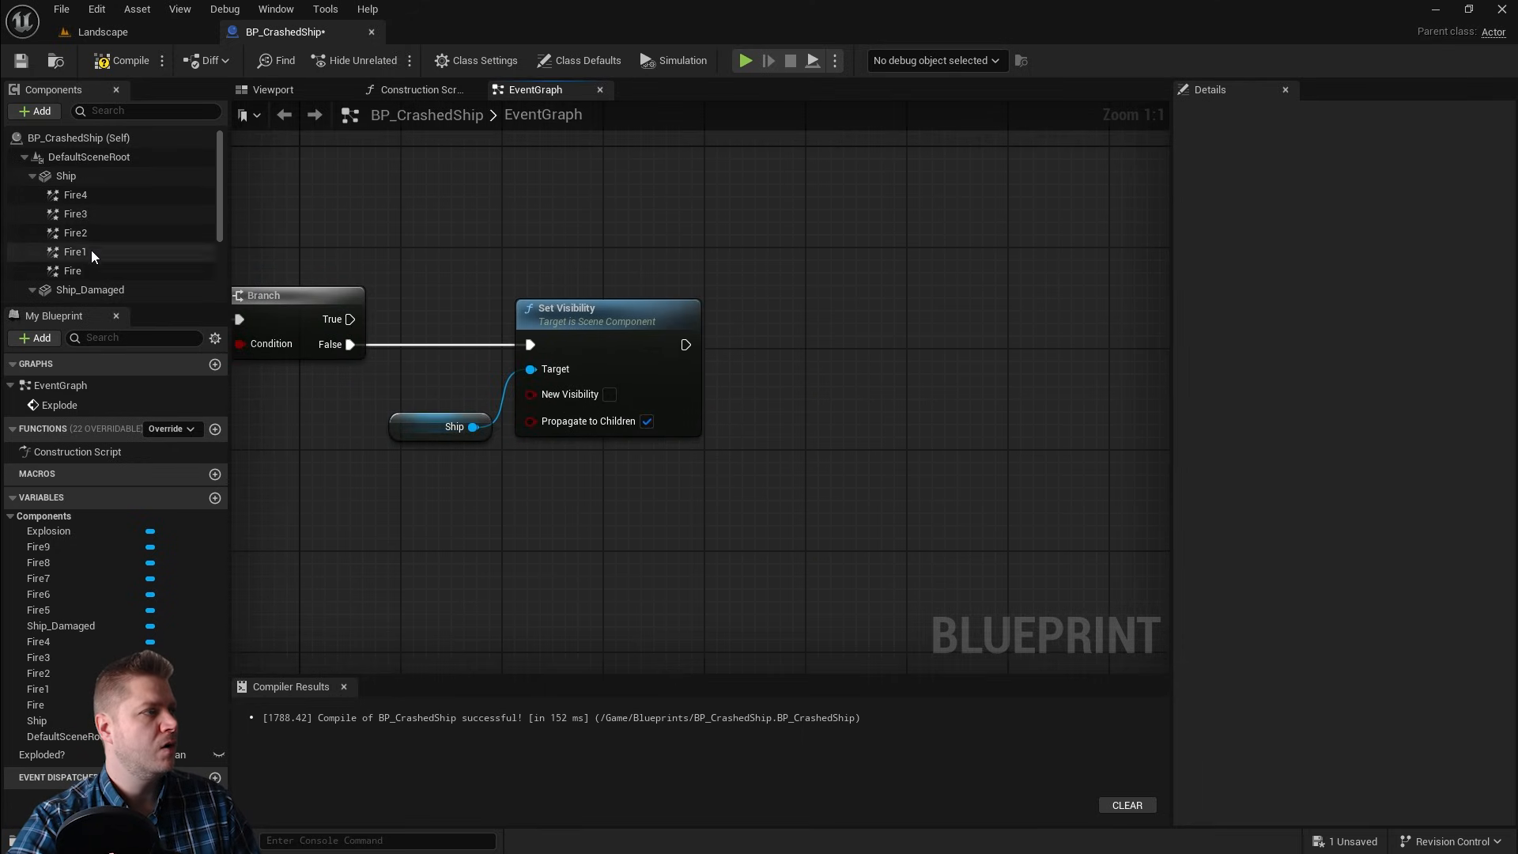
{"action": "left_click_drag", "start_coordinate": [88, 290], "coordinate": [909, 382]}
{"action": "type", "text": "set vis"}
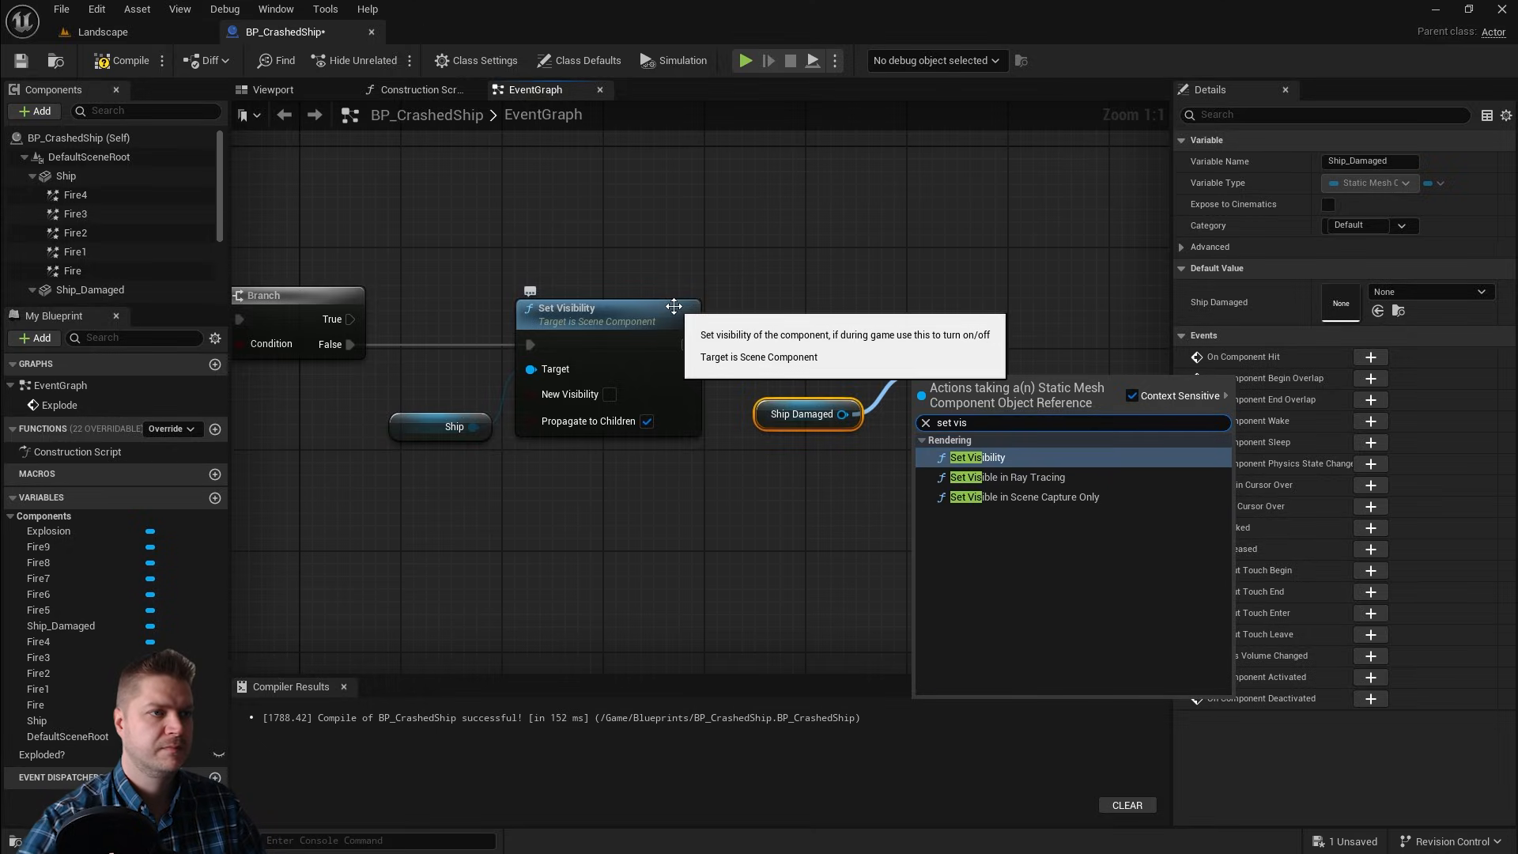
{"action": "left_click", "coordinate": [976, 457]}
{"action": "left_click_drag", "start_coordinate": [972, 383], "coordinate": [959, 308]}
{"action": "left_click_drag", "start_coordinate": [685, 345], "coordinate": [911, 345]}
{"action": "left_click", "coordinate": [1026, 421]}
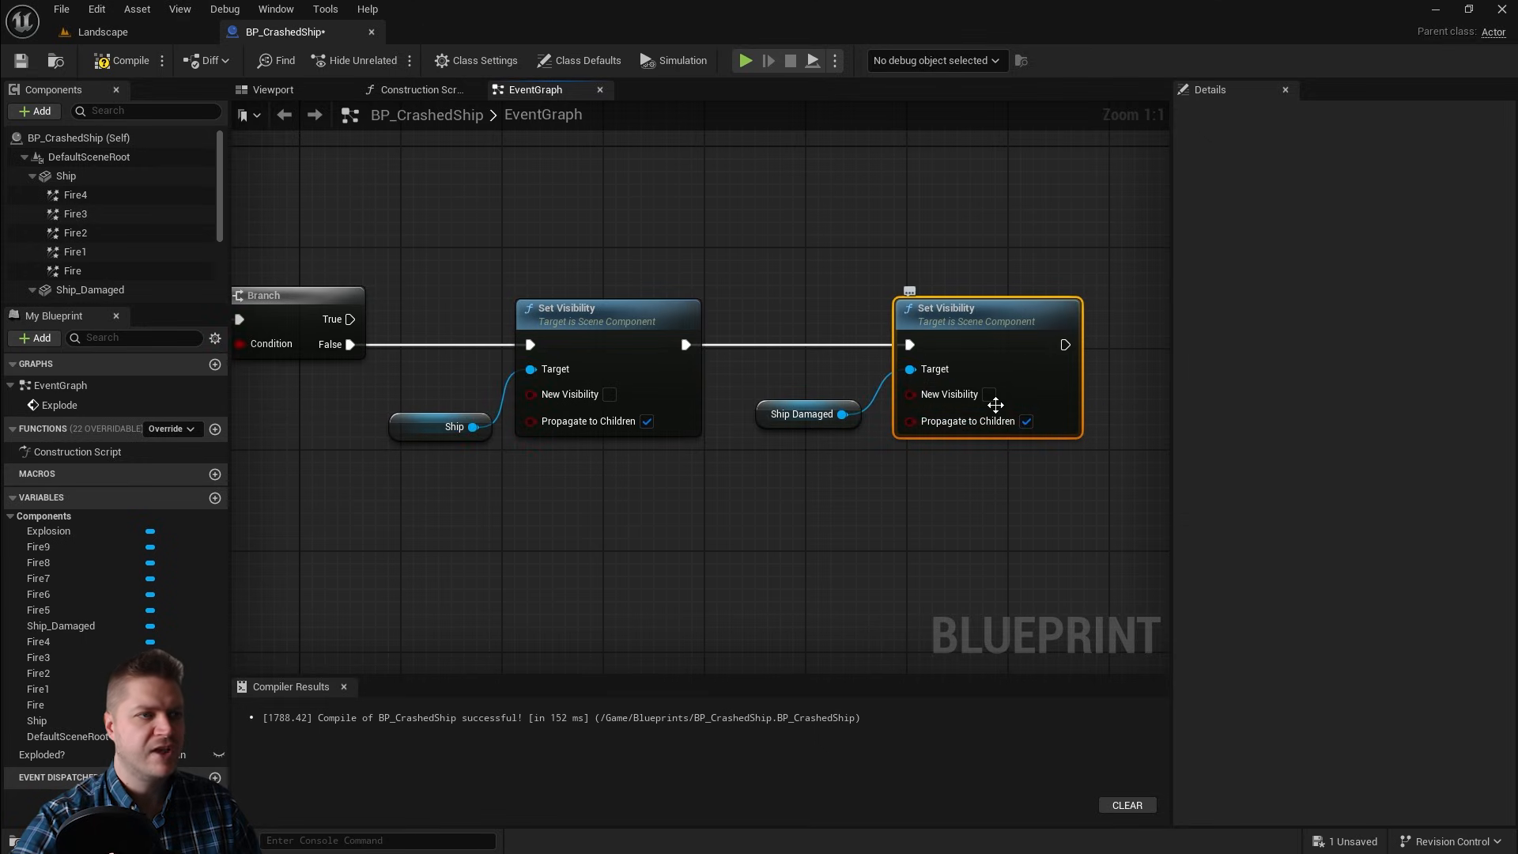
{"action": "left_click", "coordinate": [990, 394]}
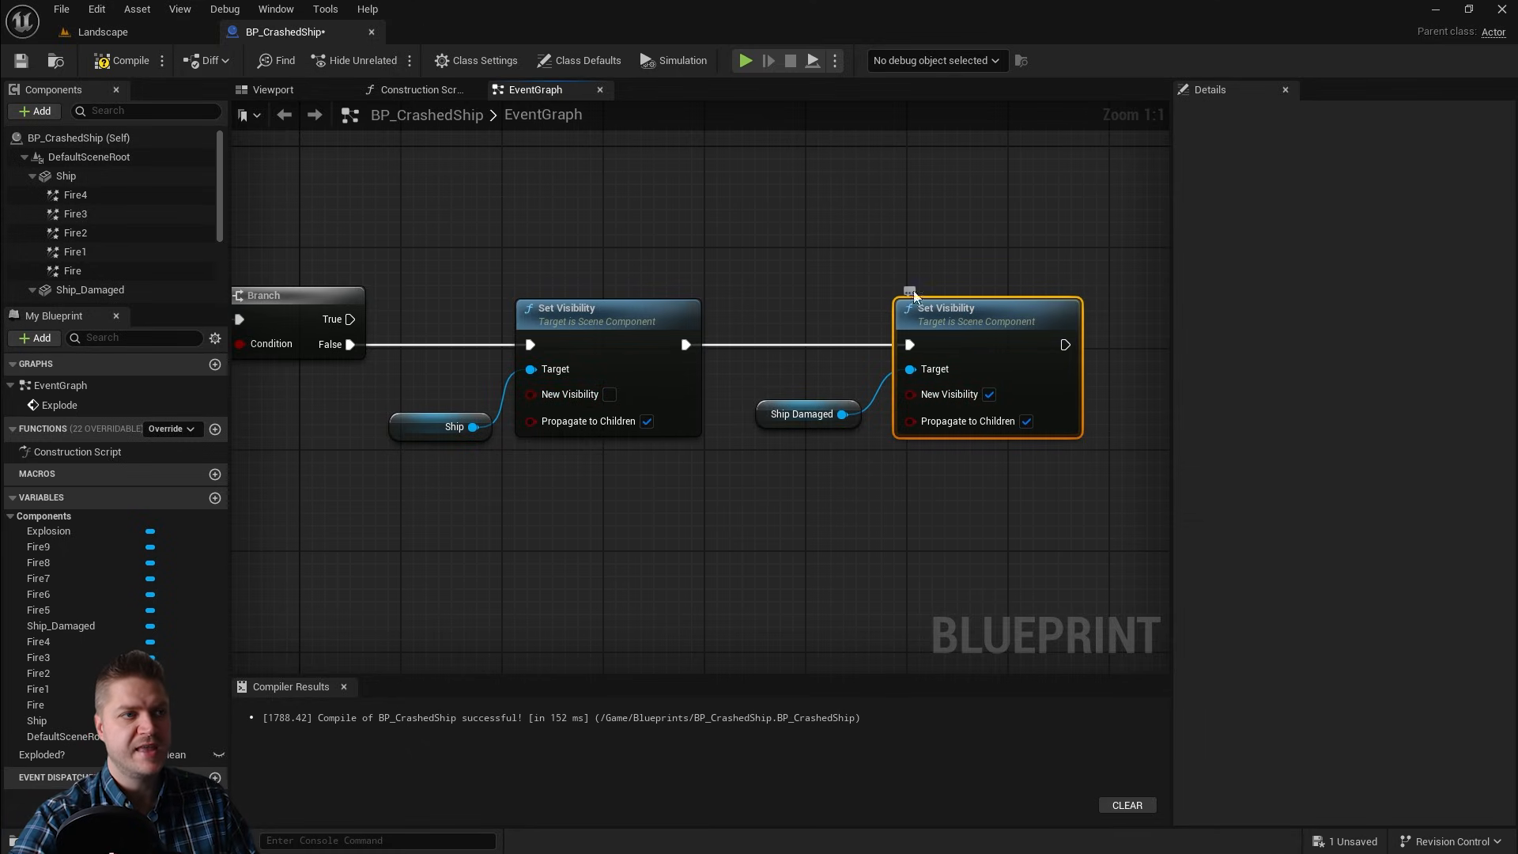
Step: Add a Set Exploded? node after the second Set Visibility and set Exploded? to true
{"action": "right_click_drag", "start_coordinate": [1047, 510], "coordinate": [746, 467]}
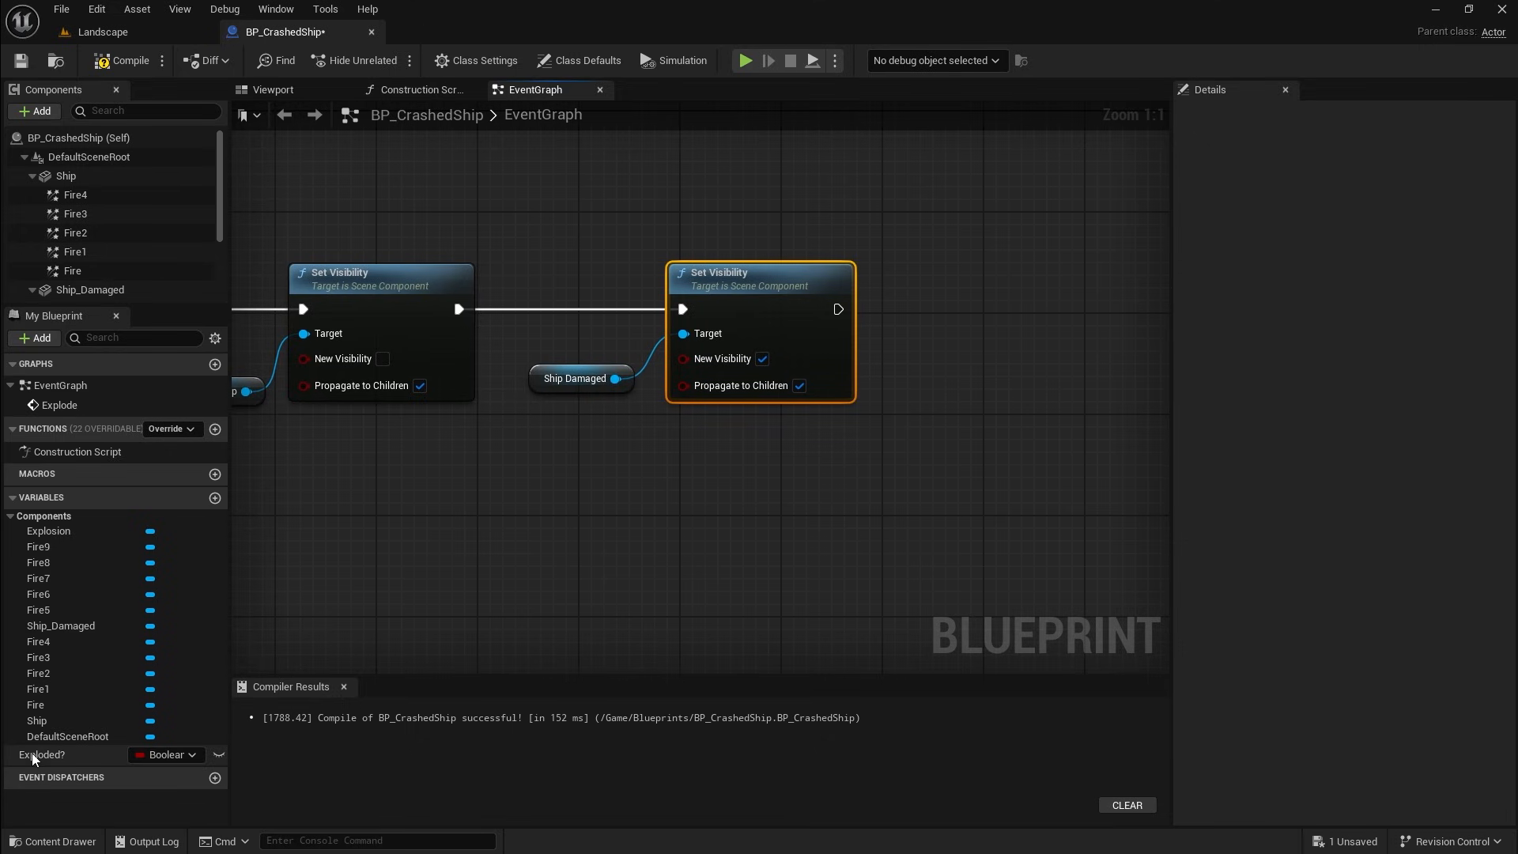
{"action": "left_click_drag", "start_coordinate": [33, 757], "coordinate": [851, 462]}
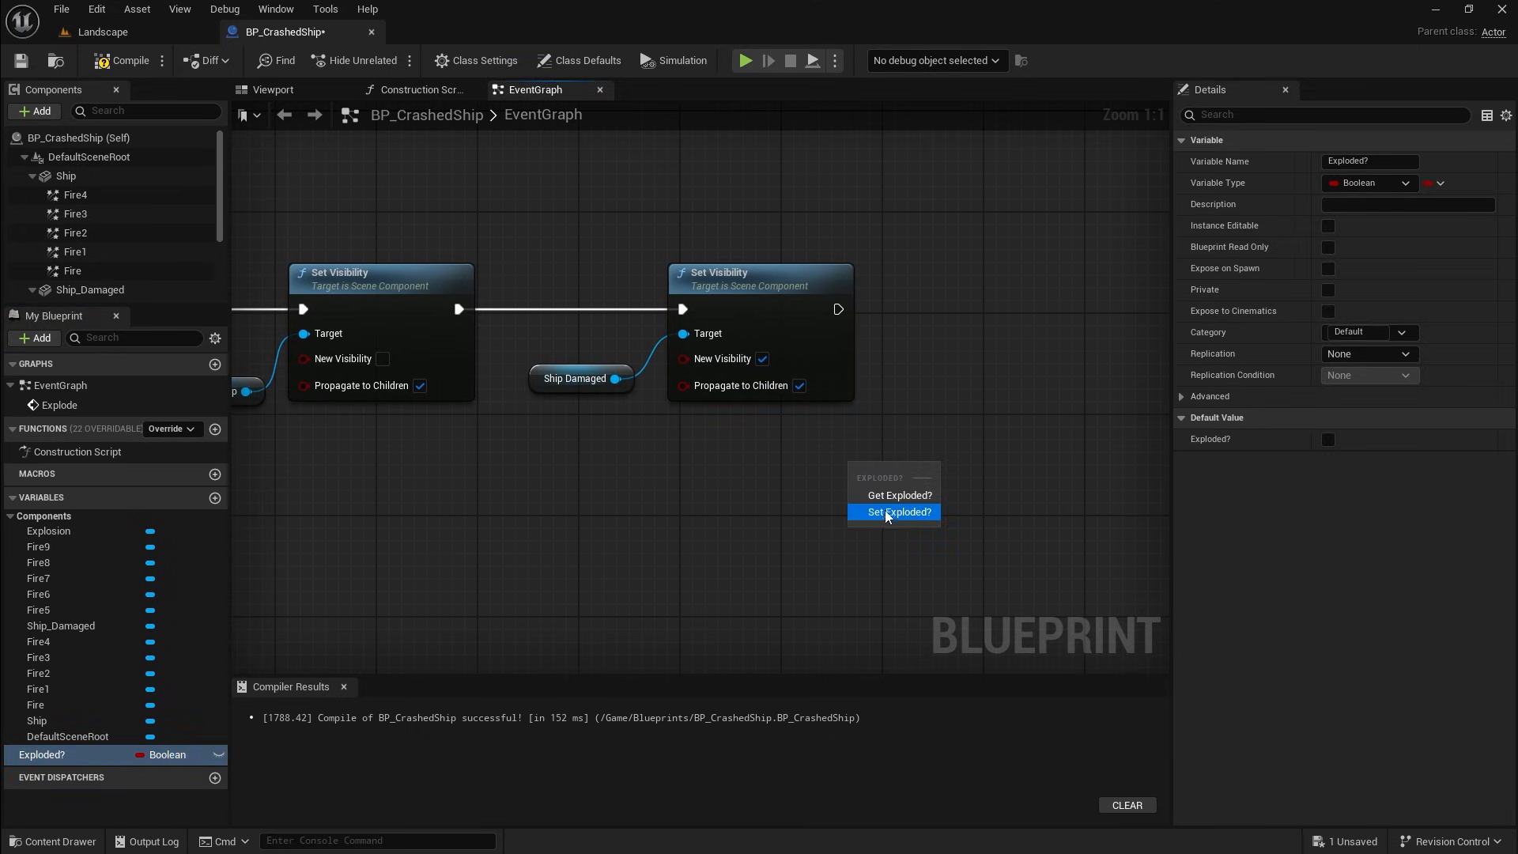
{"action": "left_click", "coordinate": [887, 513]}
{"action": "left_click", "coordinate": [929, 500]}
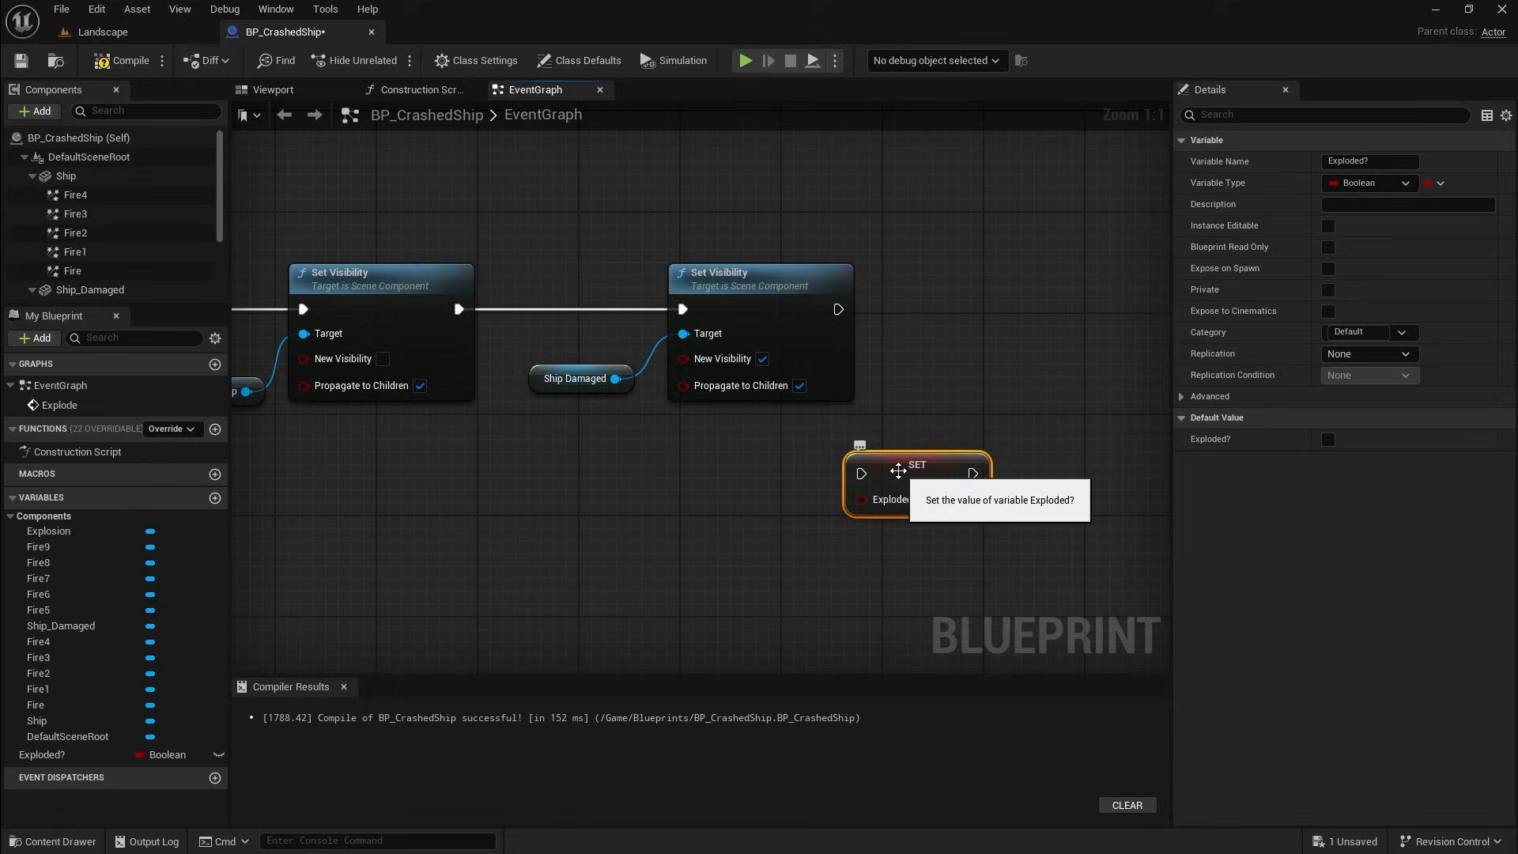
{"action": "left_click_drag", "start_coordinate": [901, 472], "coordinate": [979, 310]}
{"action": "left_click_drag", "start_coordinate": [839, 310], "coordinate": [938, 310]}
{"action": "right_click_drag", "start_coordinate": [707, 462], "coordinate": [1245, 377]}
{"action": "right_click_drag", "start_coordinate": [1029, 388], "coordinate": [1028, 392]}
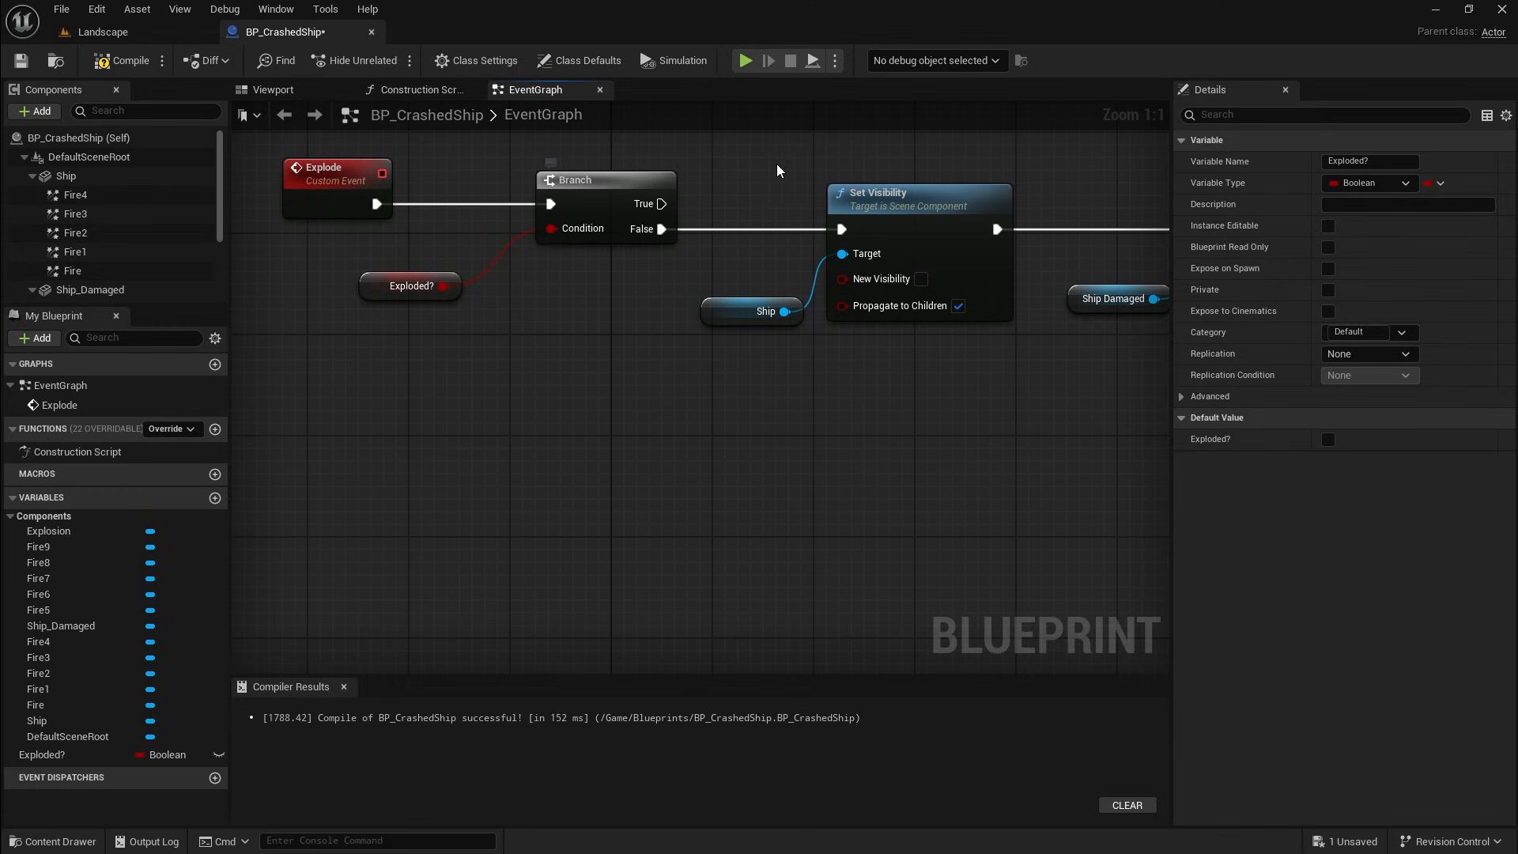
{"action": "right_click_drag", "start_coordinate": [949, 451], "coordinate": [380, 482]}
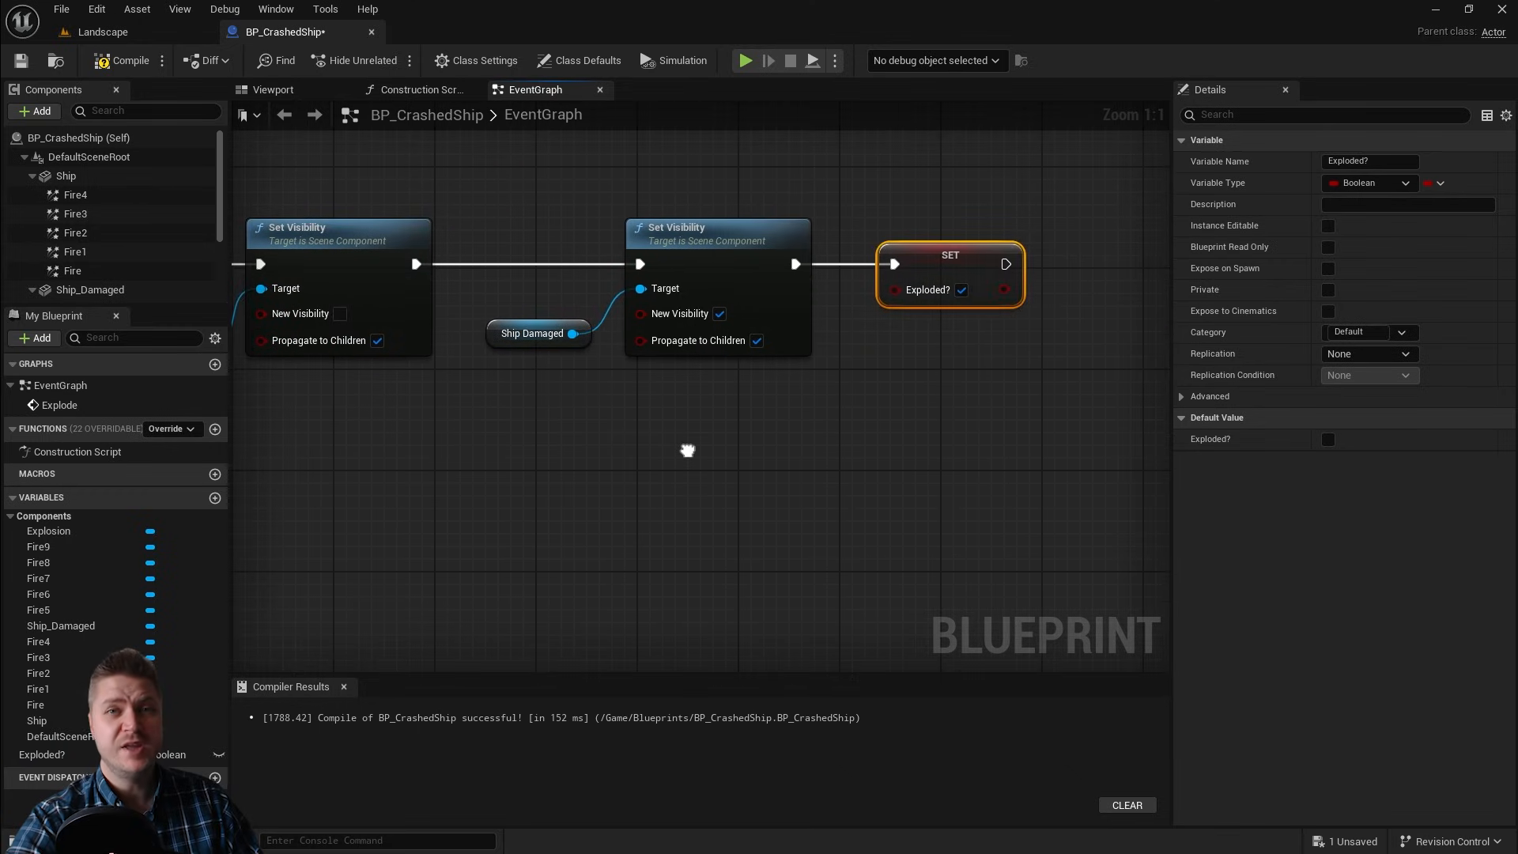
Step: Add an Explosion component reference and an Activate node targeting it
{"action": "right_click_drag", "start_coordinate": [685, 444], "coordinate": [586, 471]}
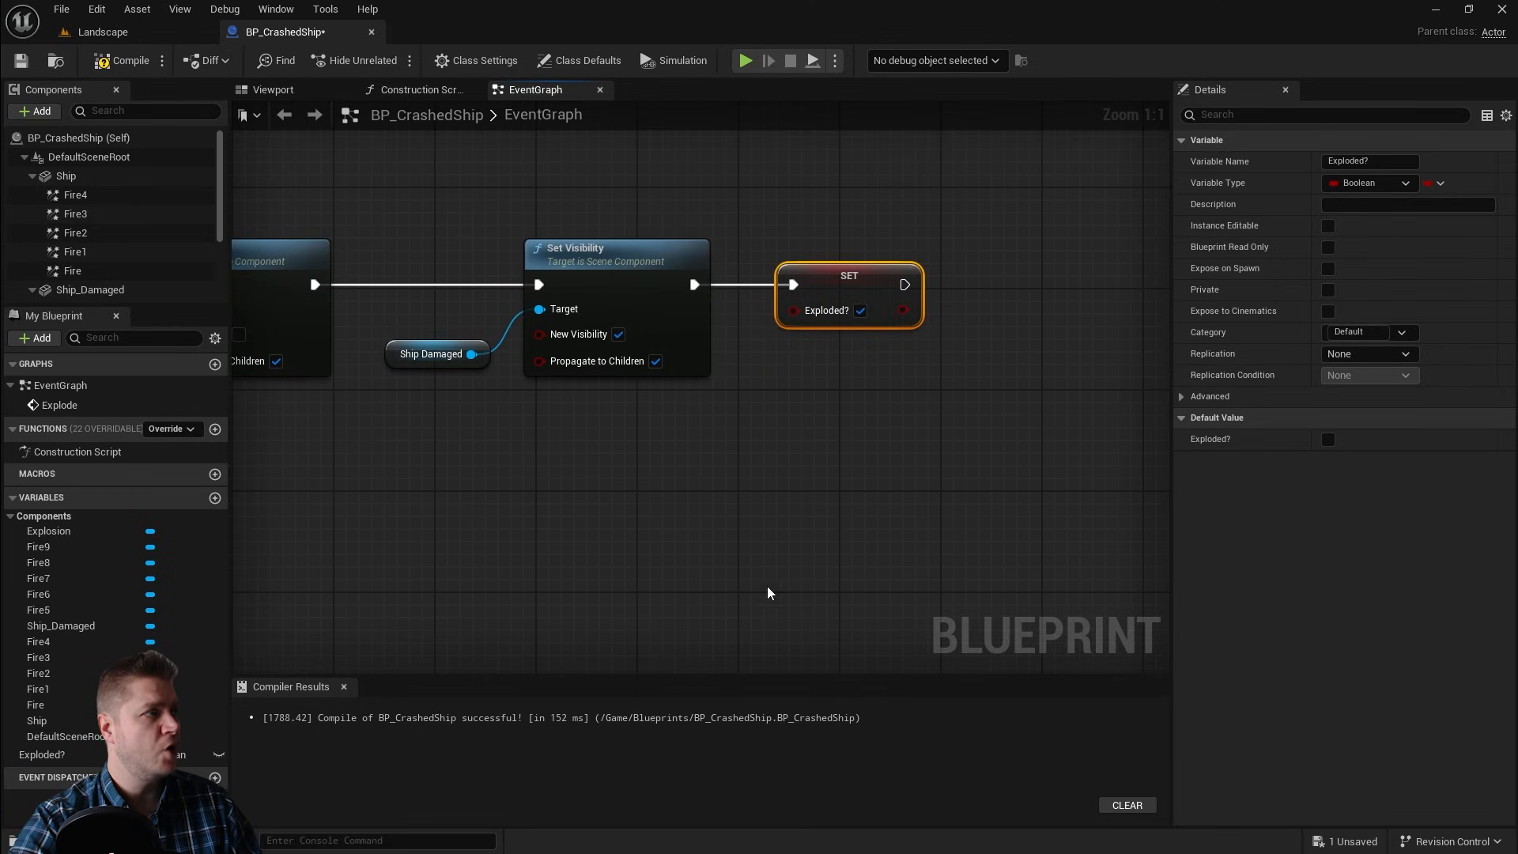
{"action": "scroll", "coordinate": [133, 227], "scroll_direction": "down", "scroll_amount": 3}
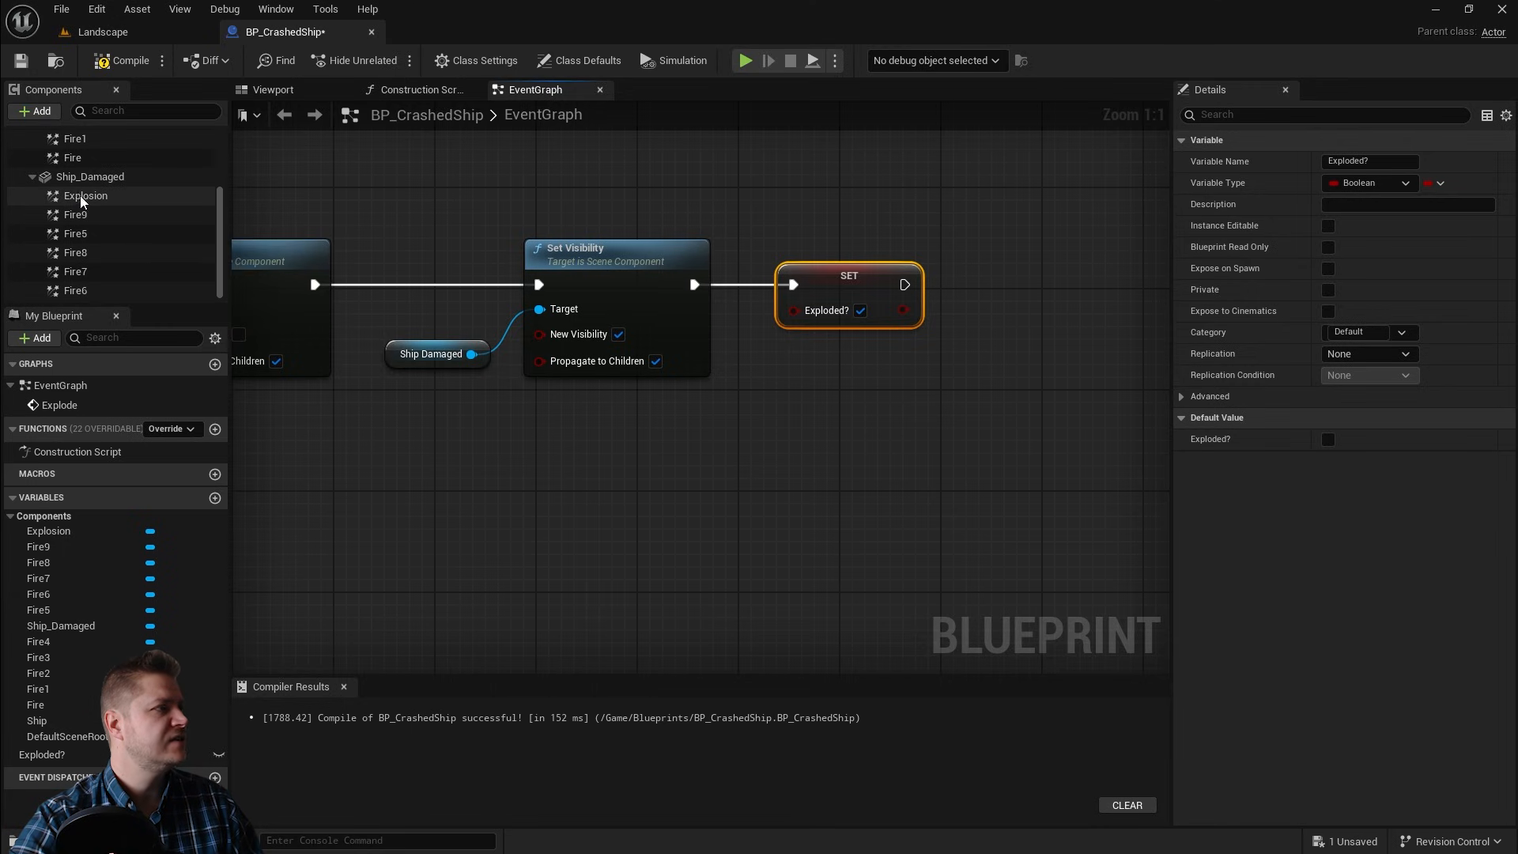
{"action": "left_click_drag", "start_coordinate": [89, 197], "coordinate": [933, 389]}
{"action": "left_click", "coordinate": [984, 395]}
{"action": "right_click_drag", "start_coordinate": [993, 410], "coordinate": [821, 460]}
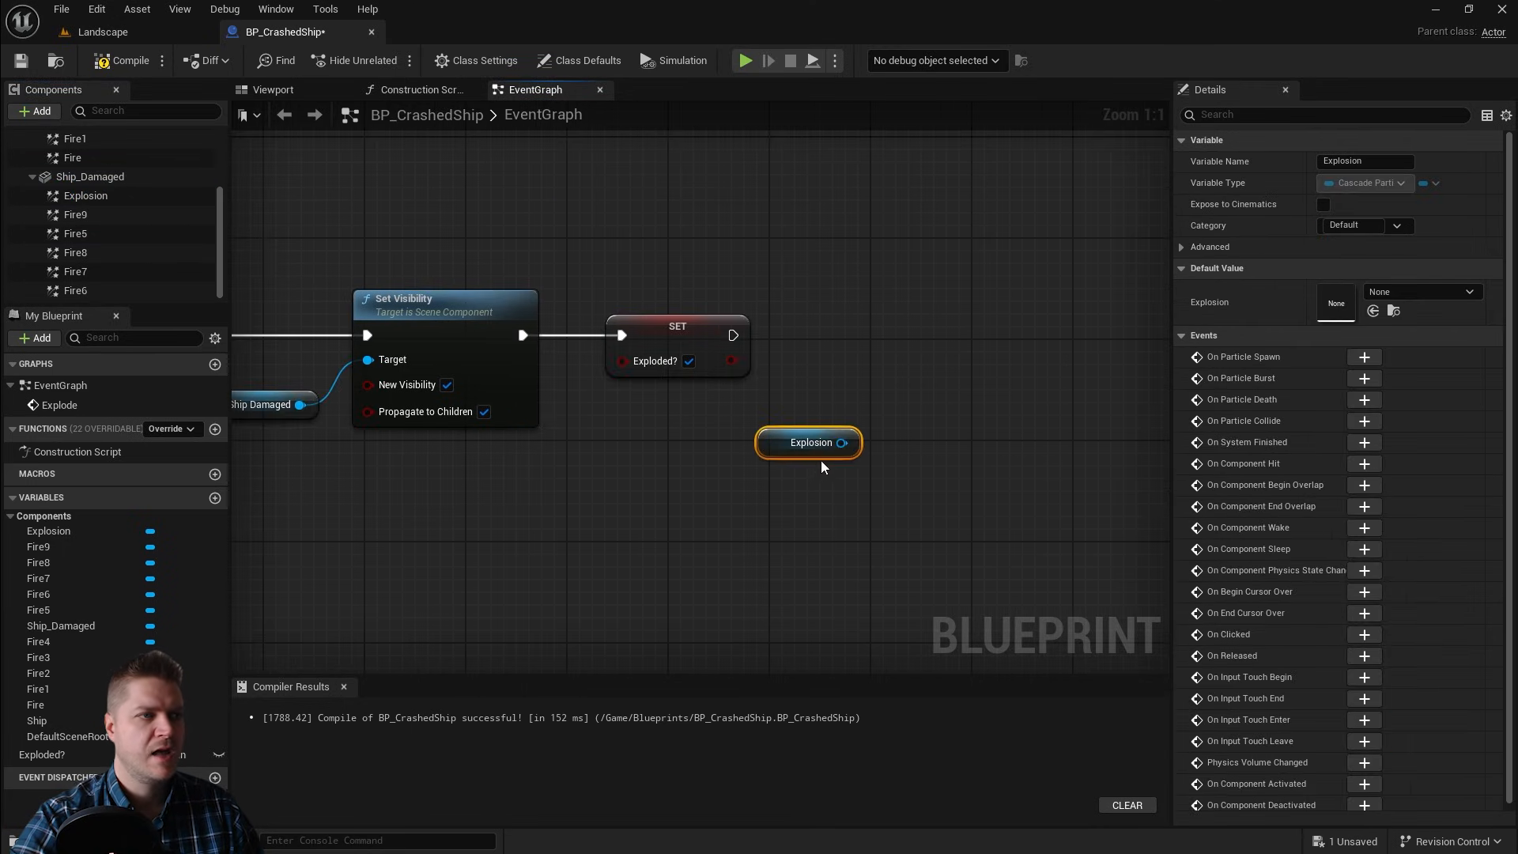
{"action": "left_click_drag", "start_coordinate": [843, 442], "coordinate": [947, 373]}
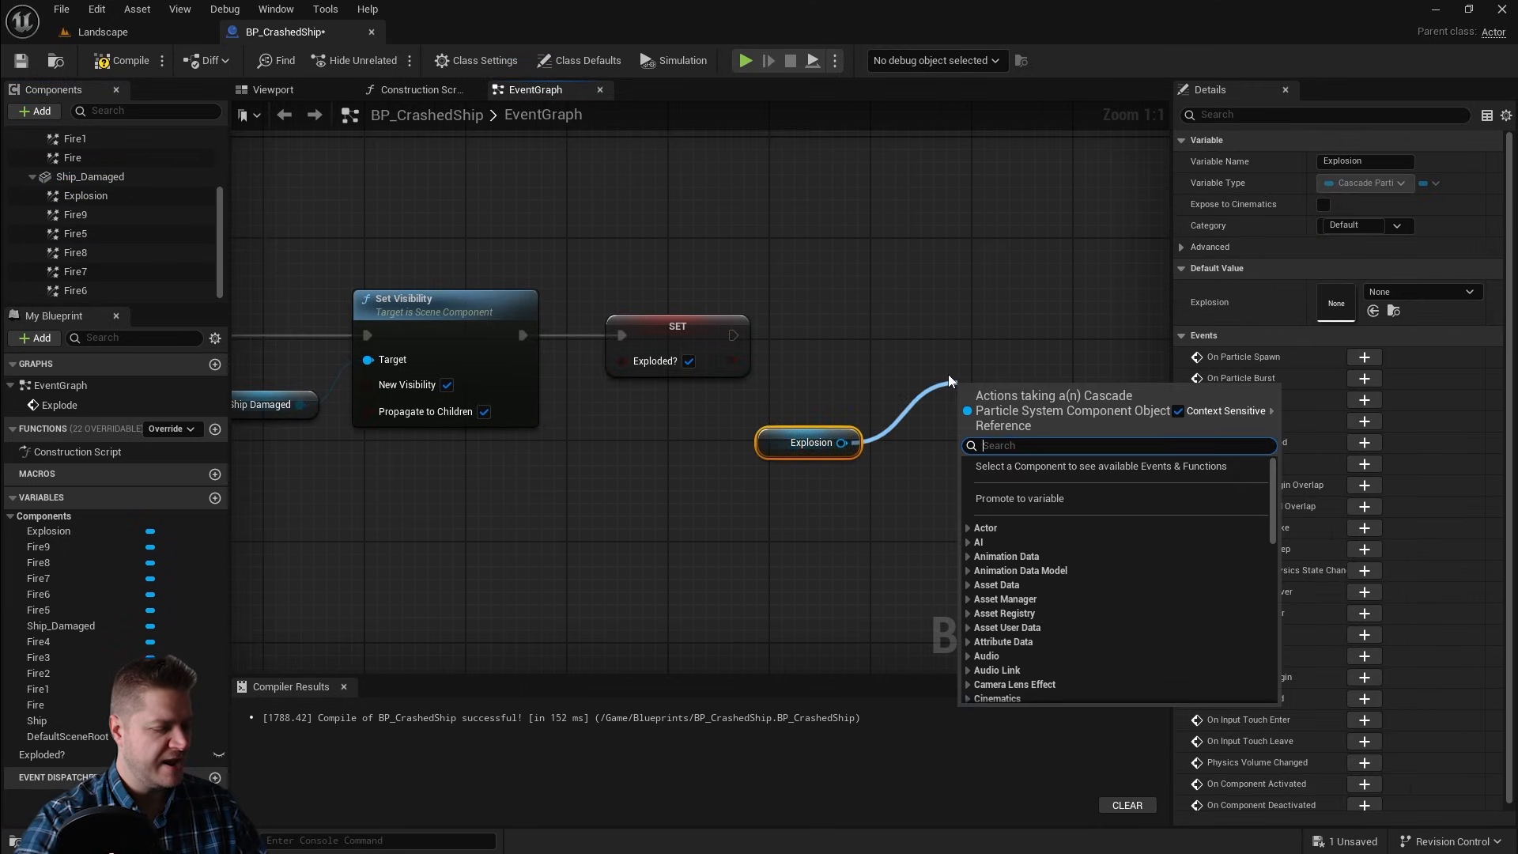
{"action": "type", "text": "activ"}
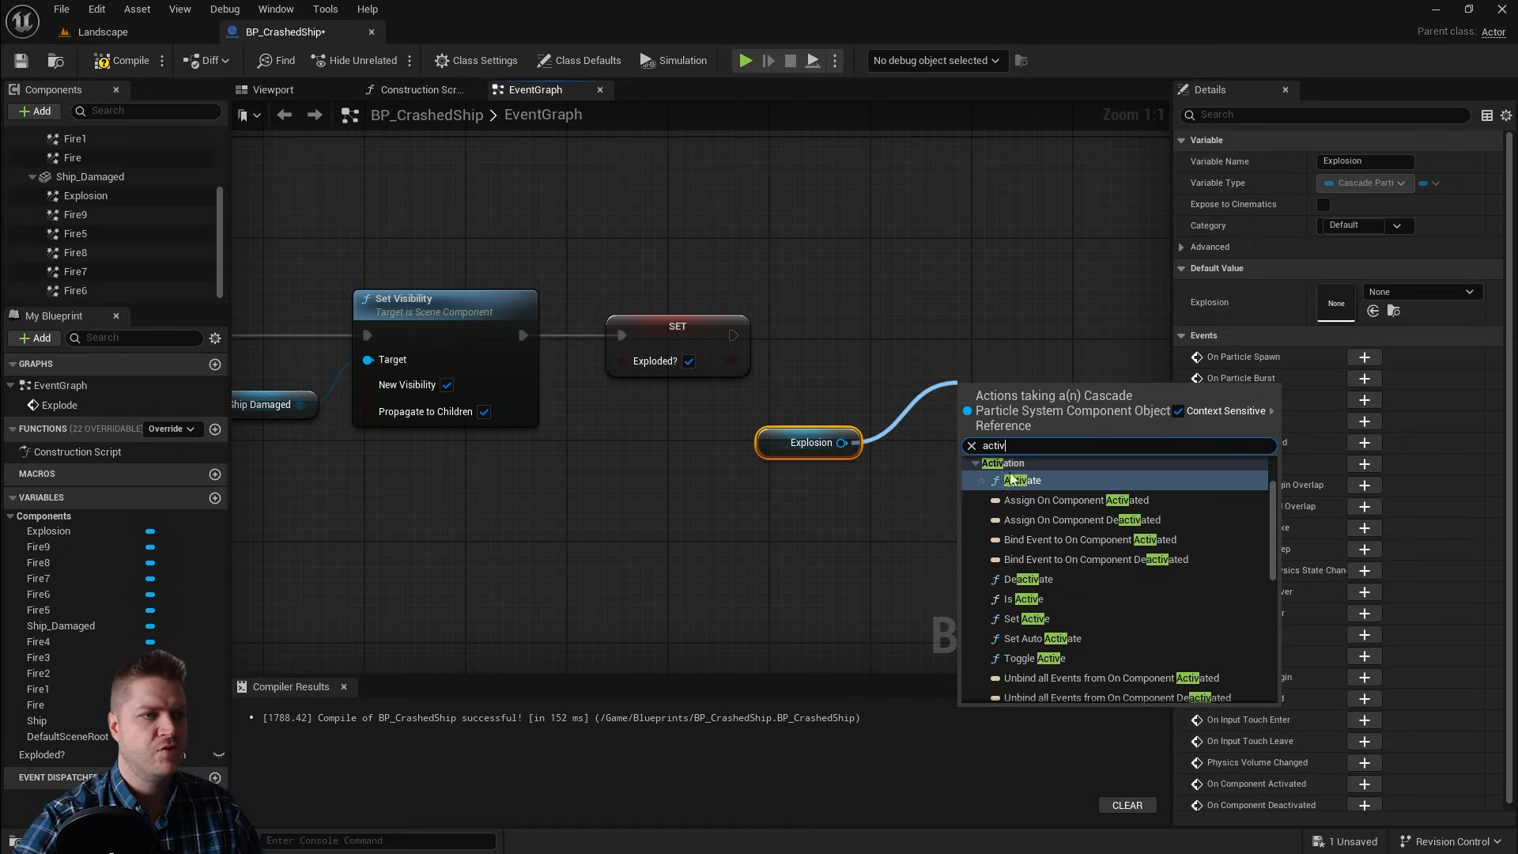
{"action": "left_click", "coordinate": [1012, 480]}
{"action": "left_click_drag", "start_coordinate": [1004, 391], "coordinate": [951, 311]}
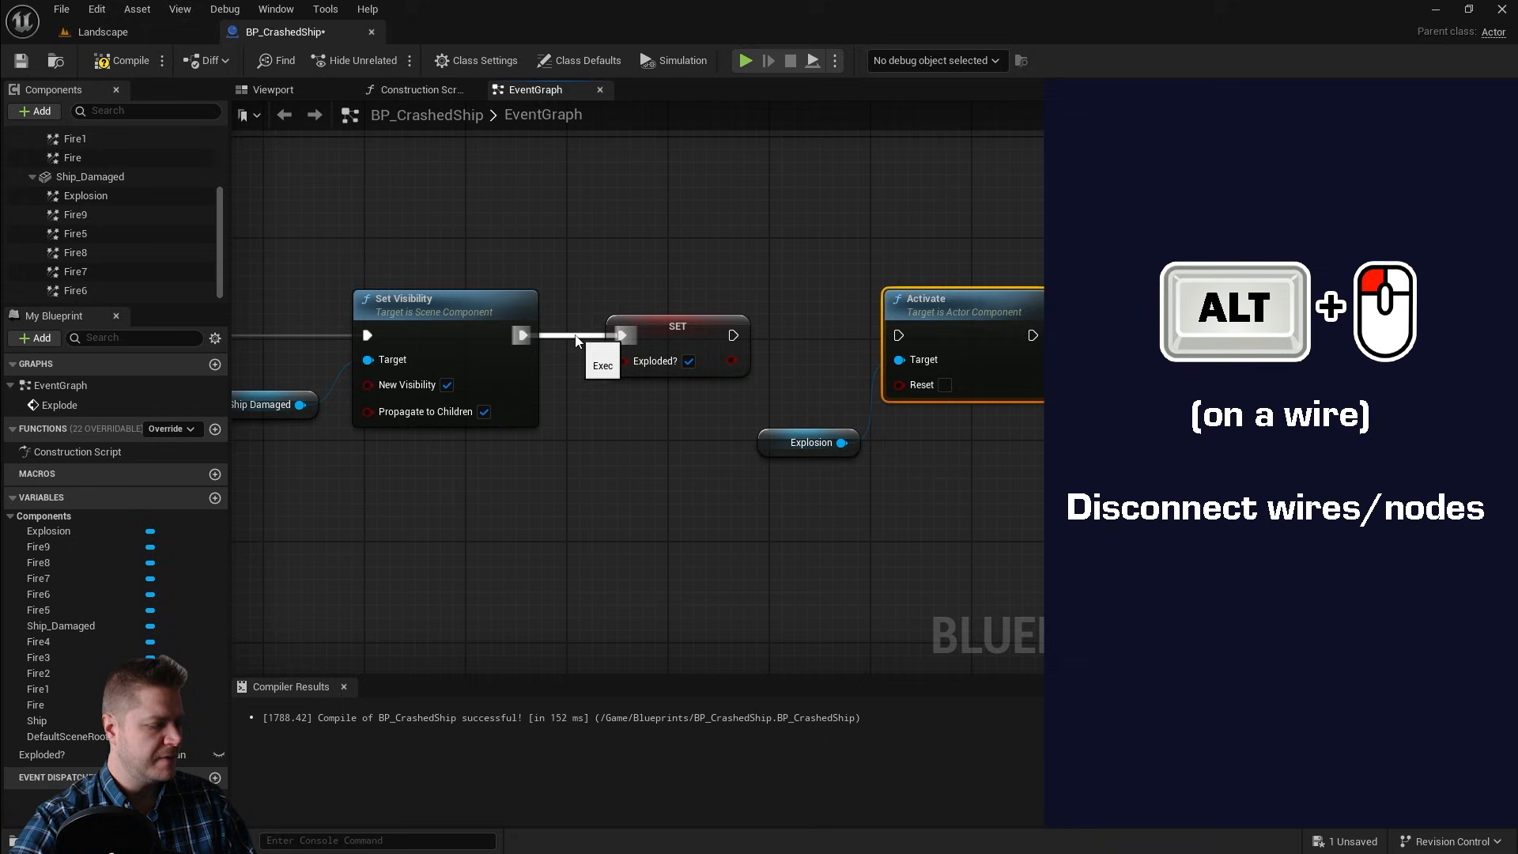
Step: Insert the Activate node between the second Set Visibility and Set Exploded? nodes, then tidy the node layout
{"action": "left_click", "coordinate": [576, 336], "text": "alt"}
{"action": "left_click_drag", "start_coordinate": [668, 338], "coordinate": [1123, 325]}
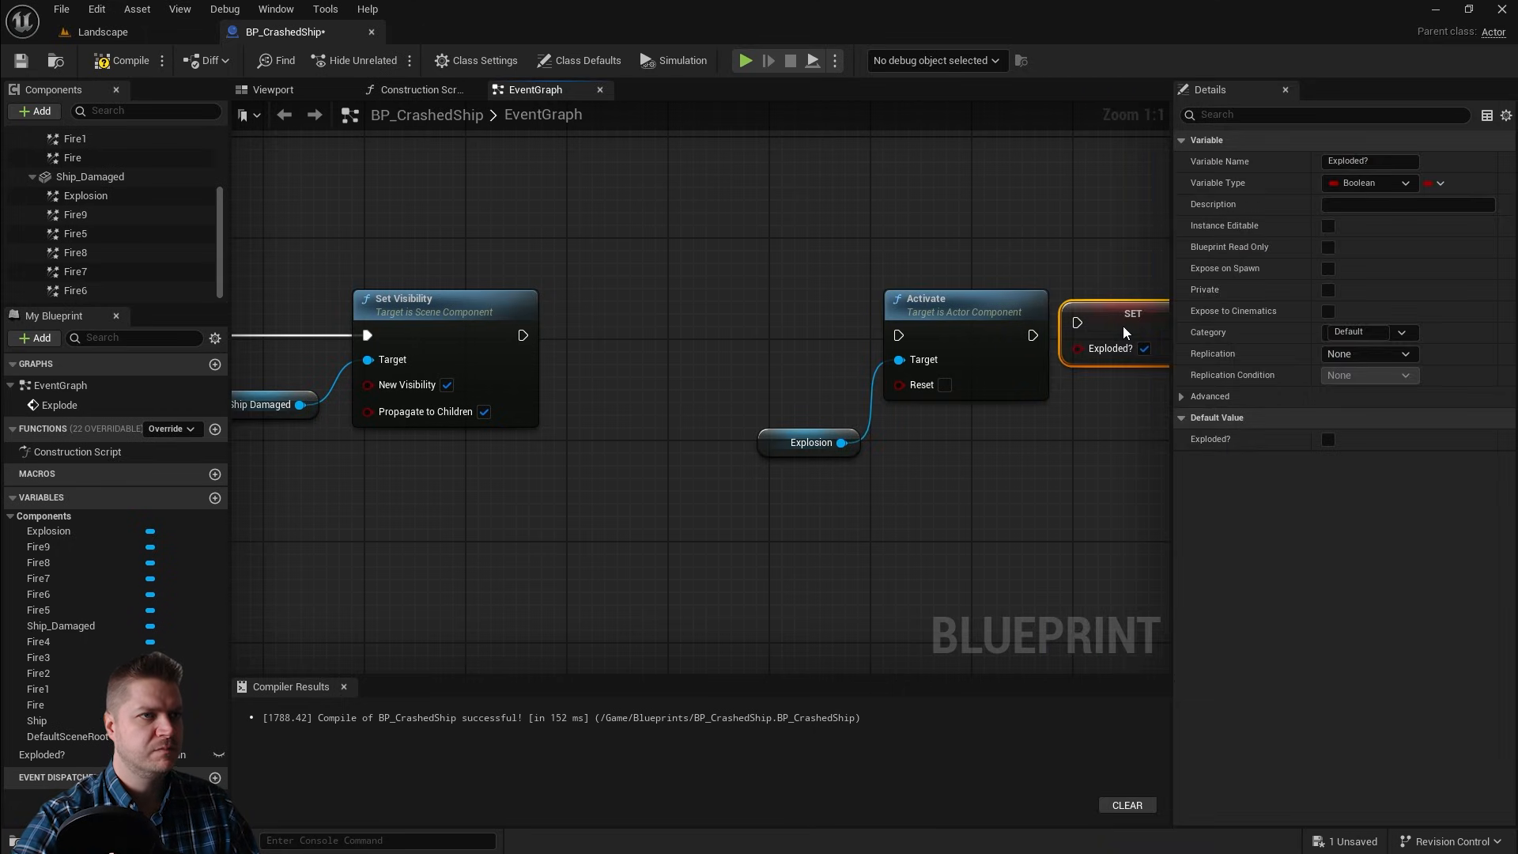
{"action": "left_click_drag", "start_coordinate": [1033, 336], "coordinate": [1090, 335]}
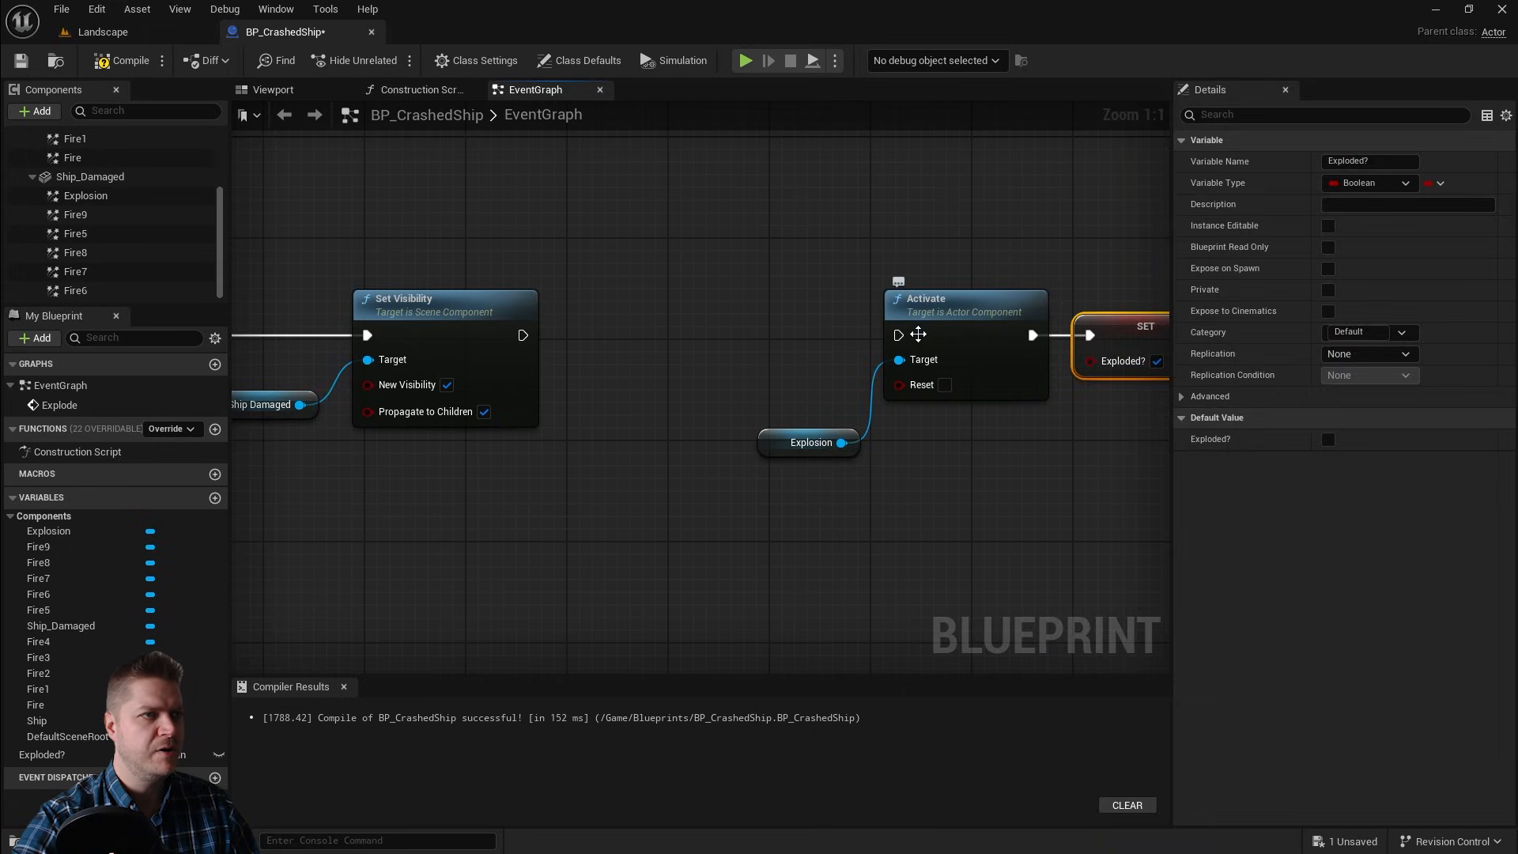
{"action": "left_click_drag", "start_coordinate": [900, 335], "coordinate": [523, 335]}
{"action": "scroll", "coordinate": [698, 406], "scroll_direction": "down", "scroll_amount": 2}
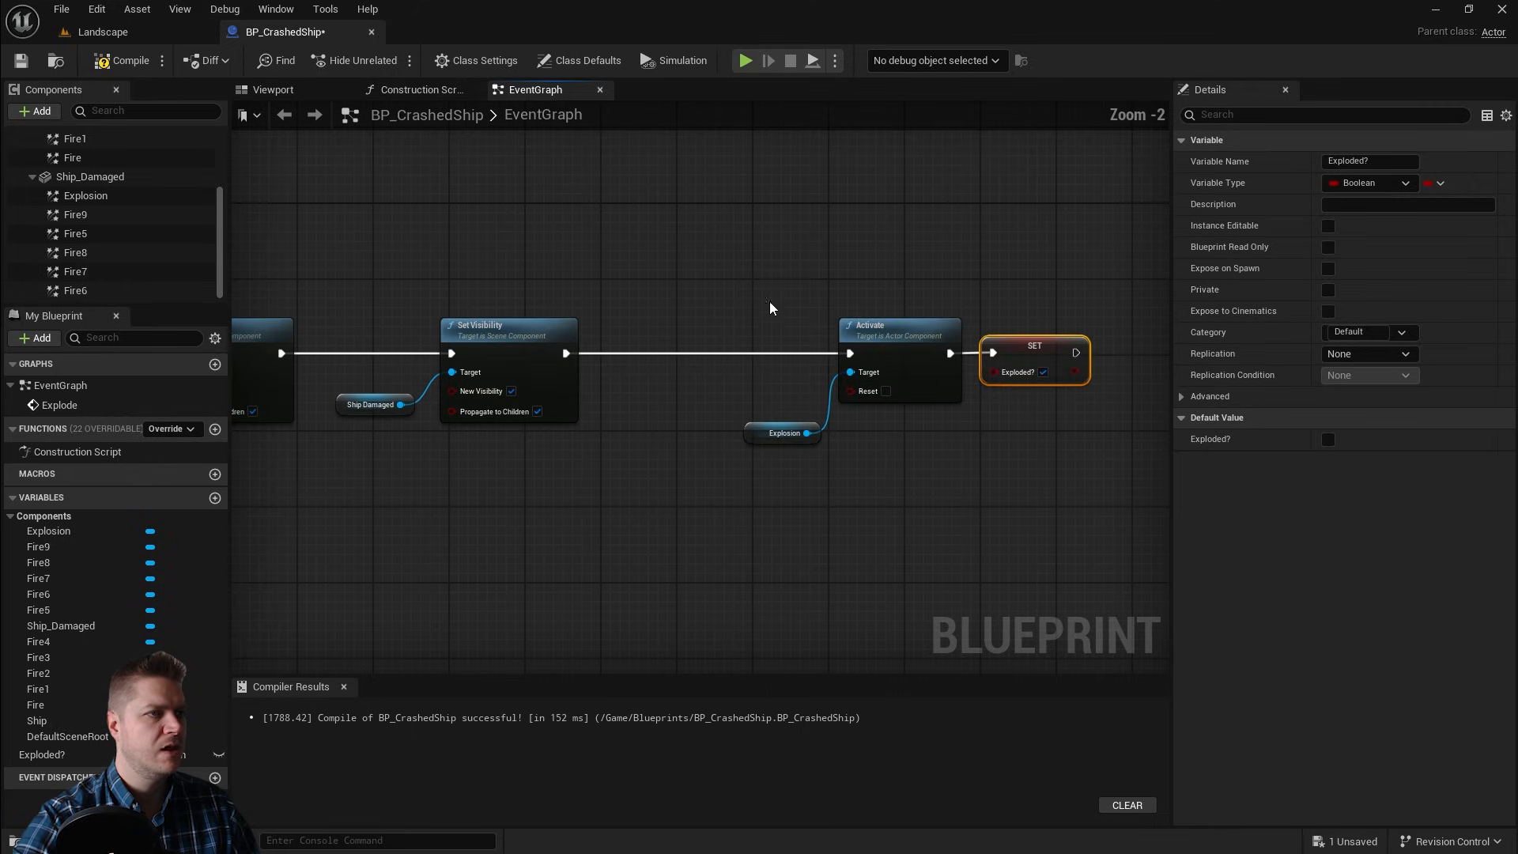
{"action": "left_click_drag", "start_coordinate": [751, 234], "coordinate": [1056, 498]}
{"action": "left_click_drag", "start_coordinate": [929, 334], "coordinate": [796, 334]}
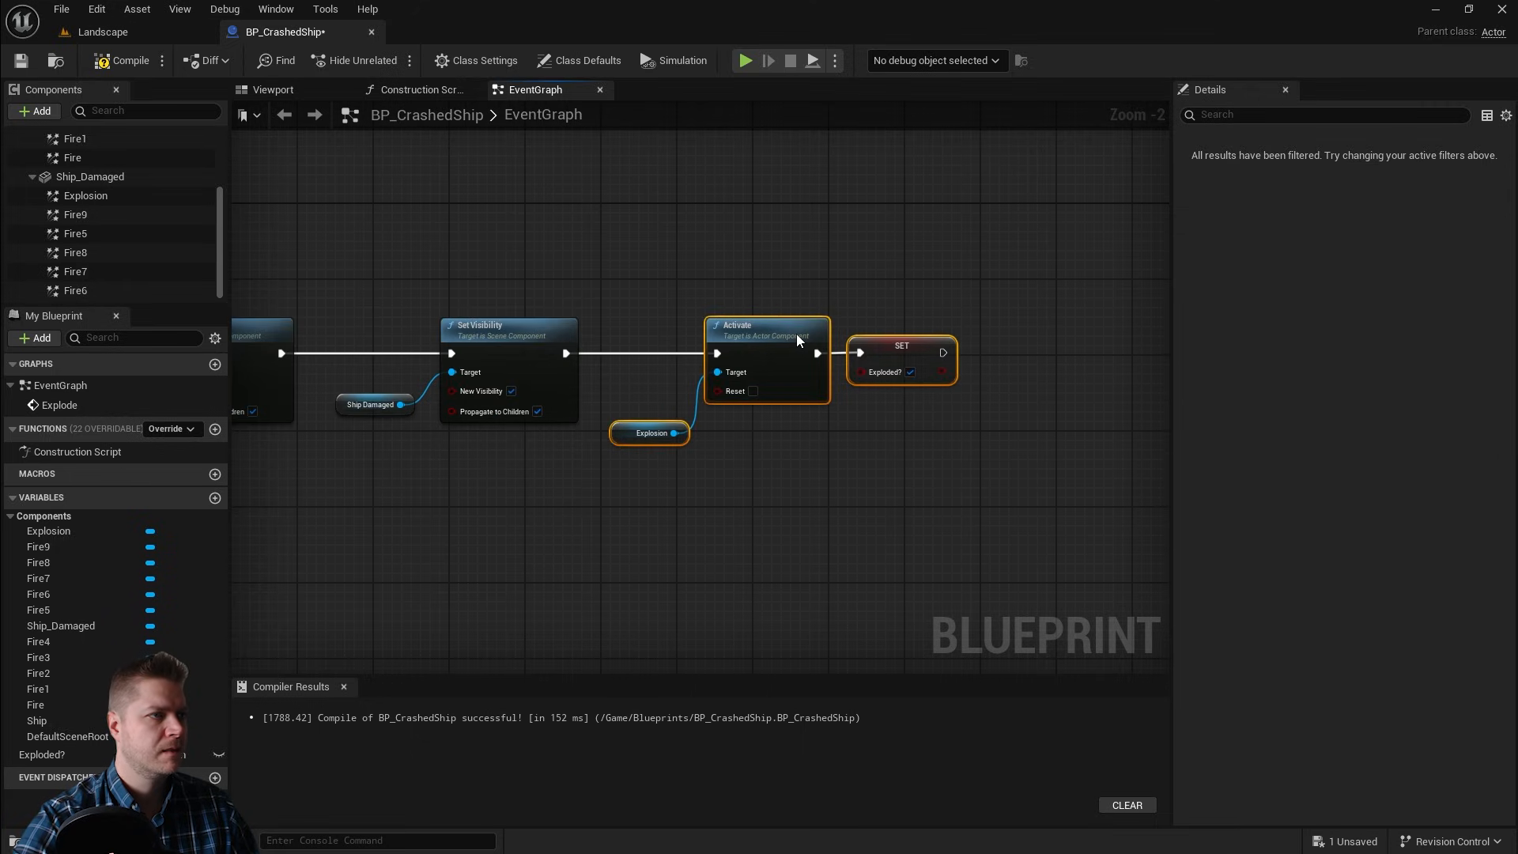
{"action": "left_click", "coordinate": [922, 342]}
{"action": "left_click_drag", "start_coordinate": [922, 342], "coordinate": [988, 348]}
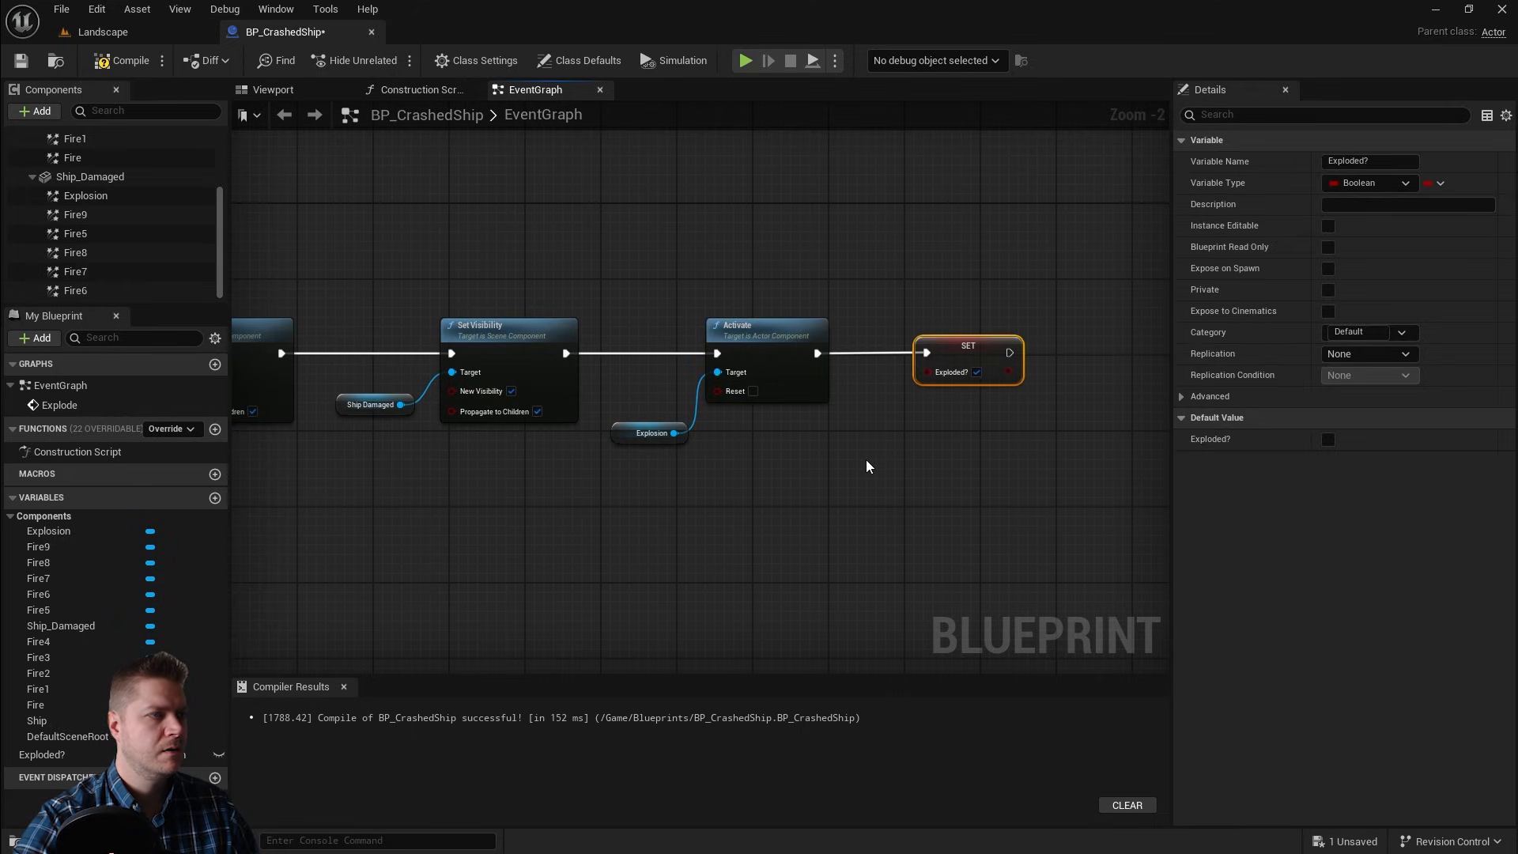
{"action": "left_click", "coordinate": [866, 461]}
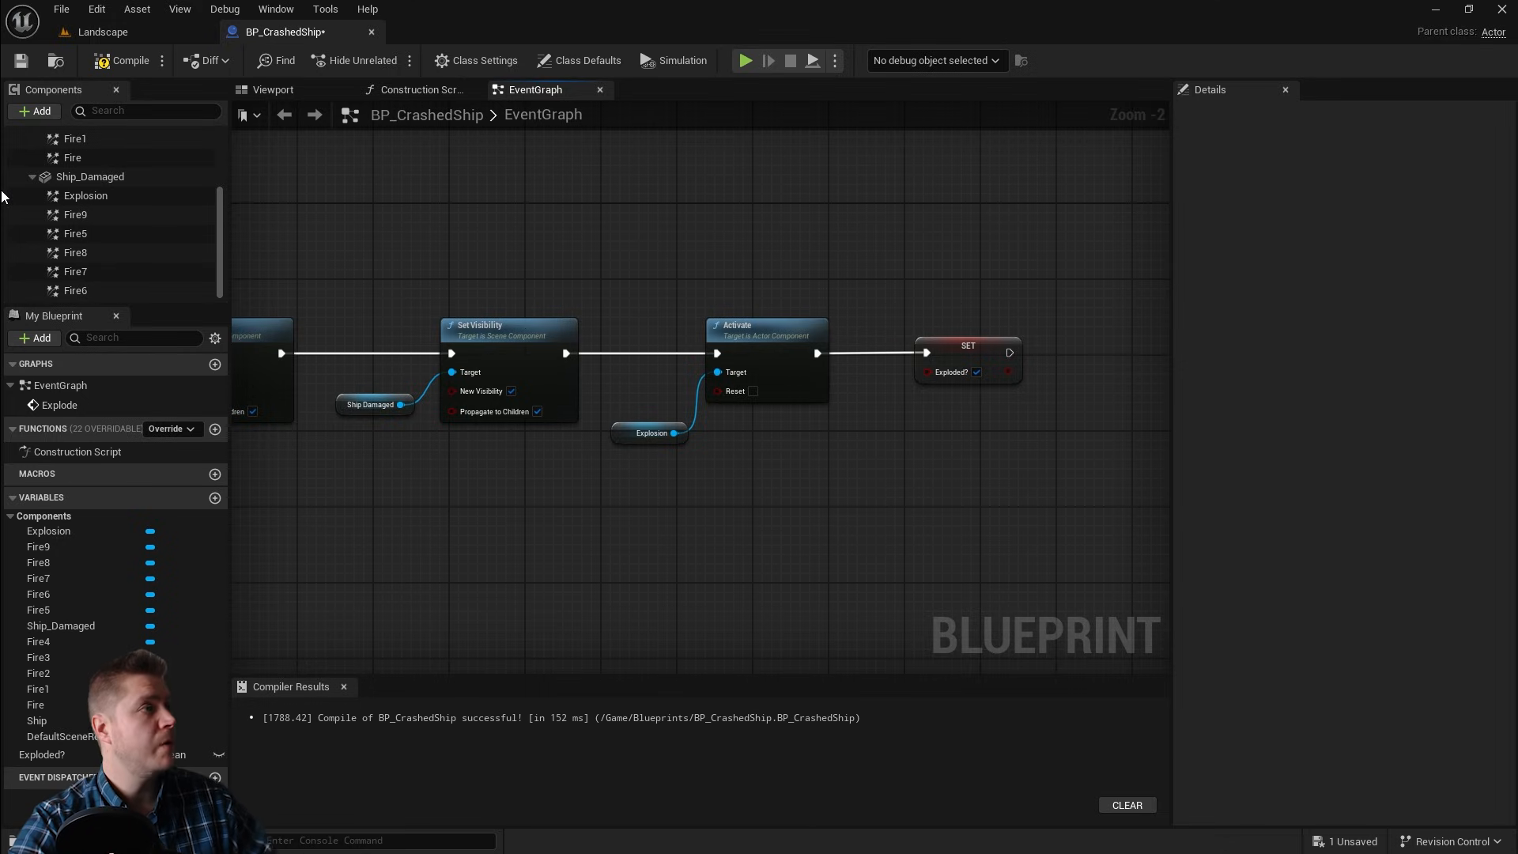
Step: Compile and save the Blueprint, then return to the Landscape level
{"action": "left_click", "coordinate": [121, 61]}
{"action": "left_click", "coordinate": [21, 61]}
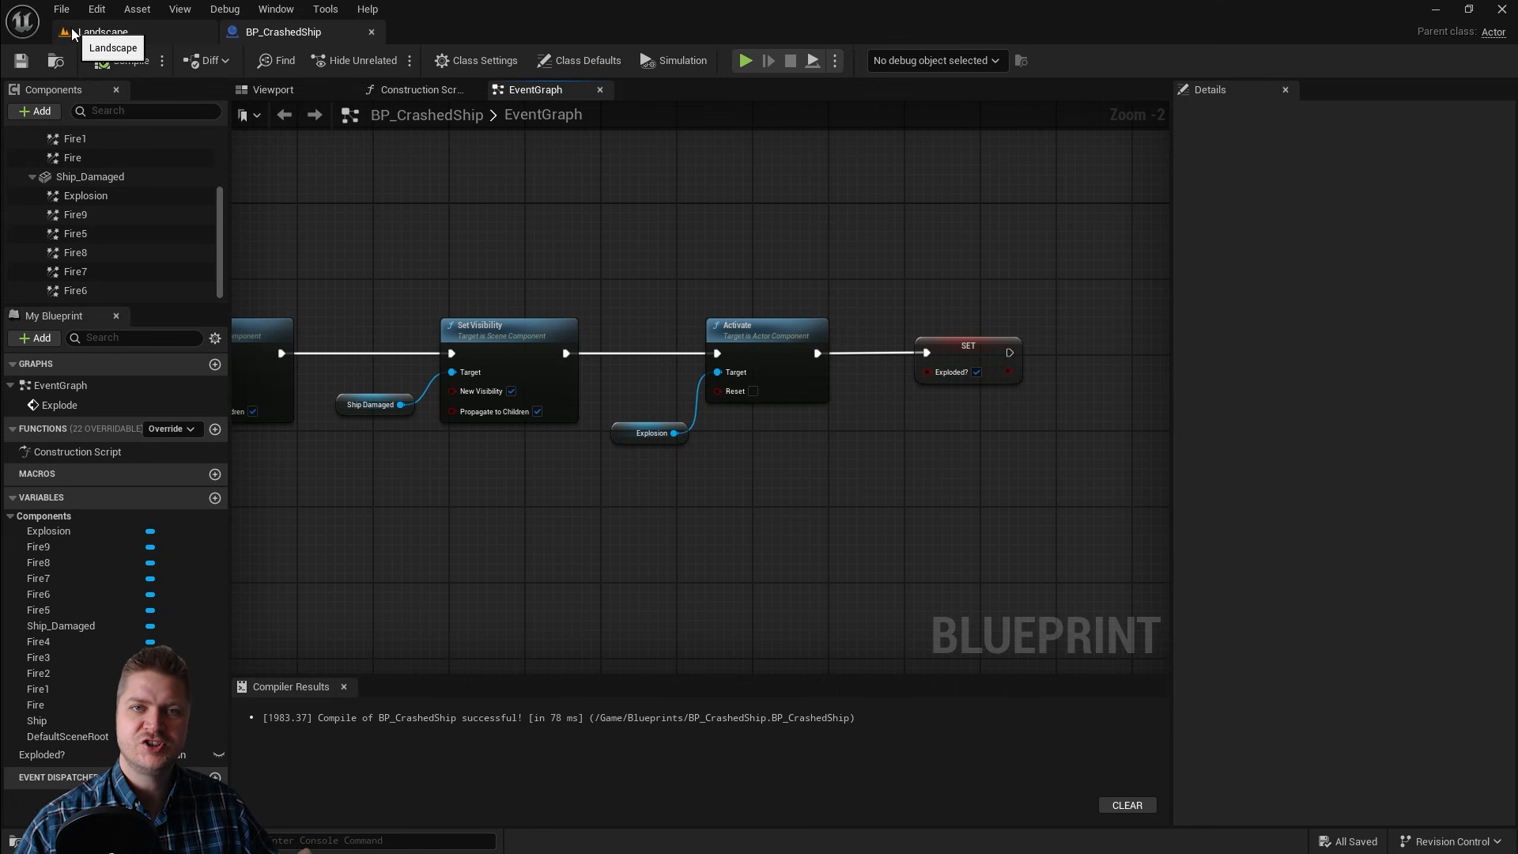
{"action": "left_click", "coordinate": [71, 33]}
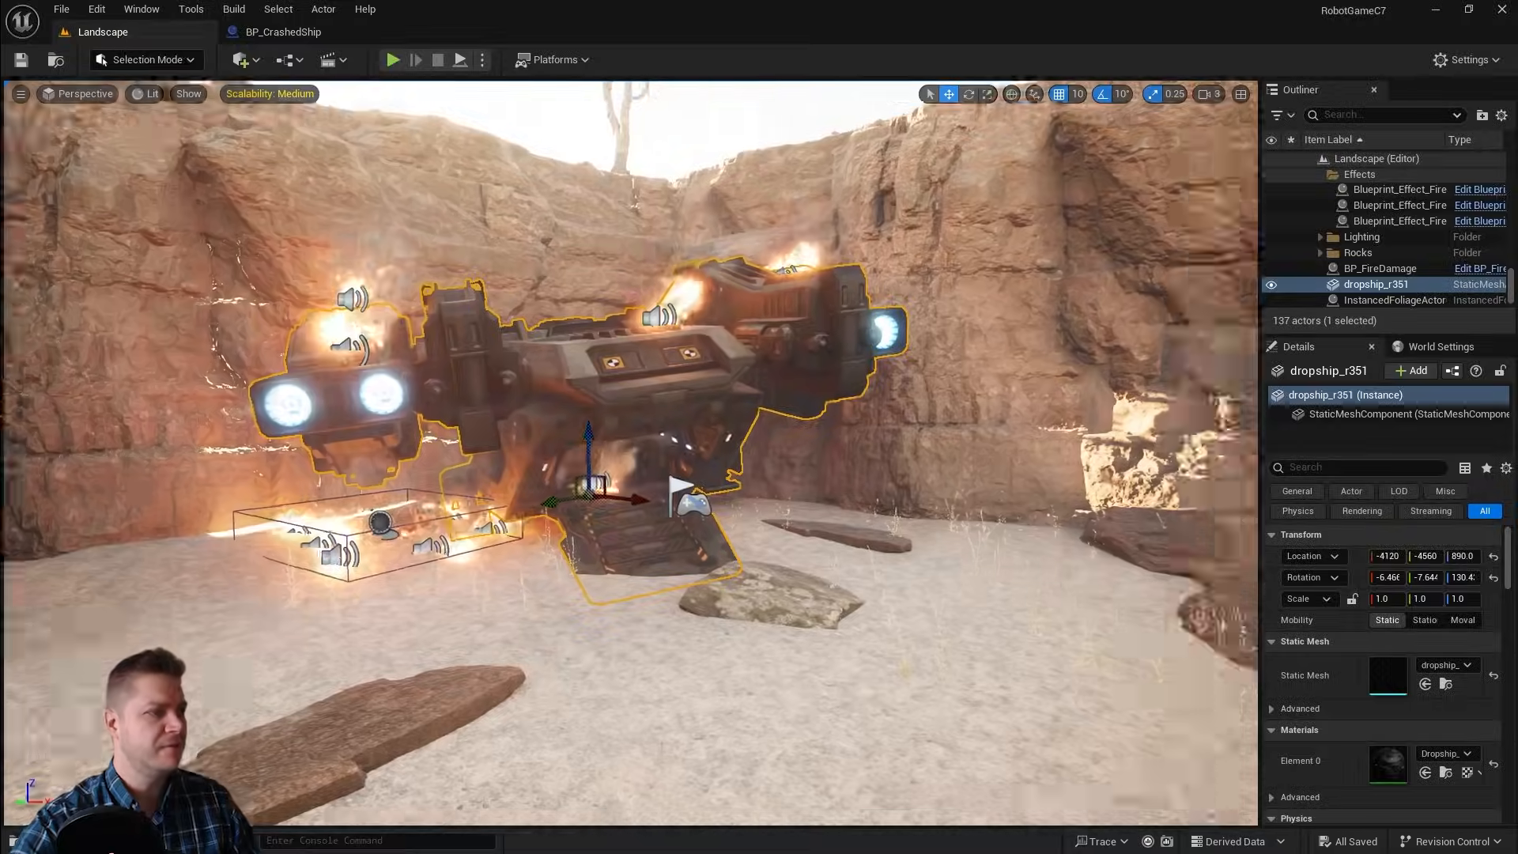
Step: Add a Trigger Box to the level on the canyon floor and focus the view on it
{"action": "mouse_move", "coordinate": [204, 232]}
{"action": "right_mouse_down"}
{"action": "mouse_move", "coordinate": [190, 234]}
{"action": "mouse_move", "coordinate": [203, 232]}
{"action": "right_mouse_up"}
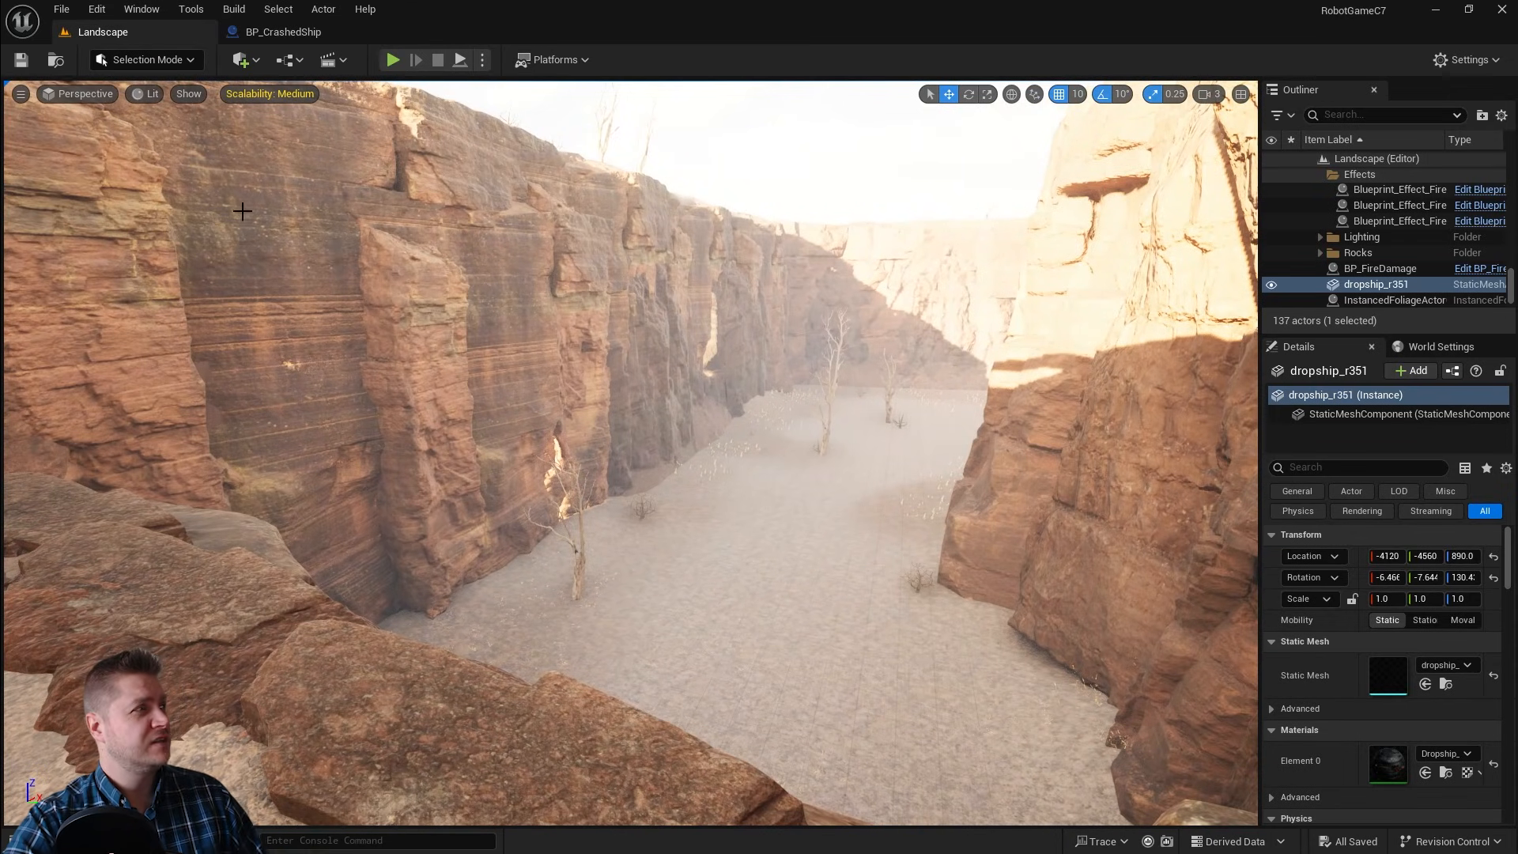
{"action": "left_click", "coordinate": [243, 61]}
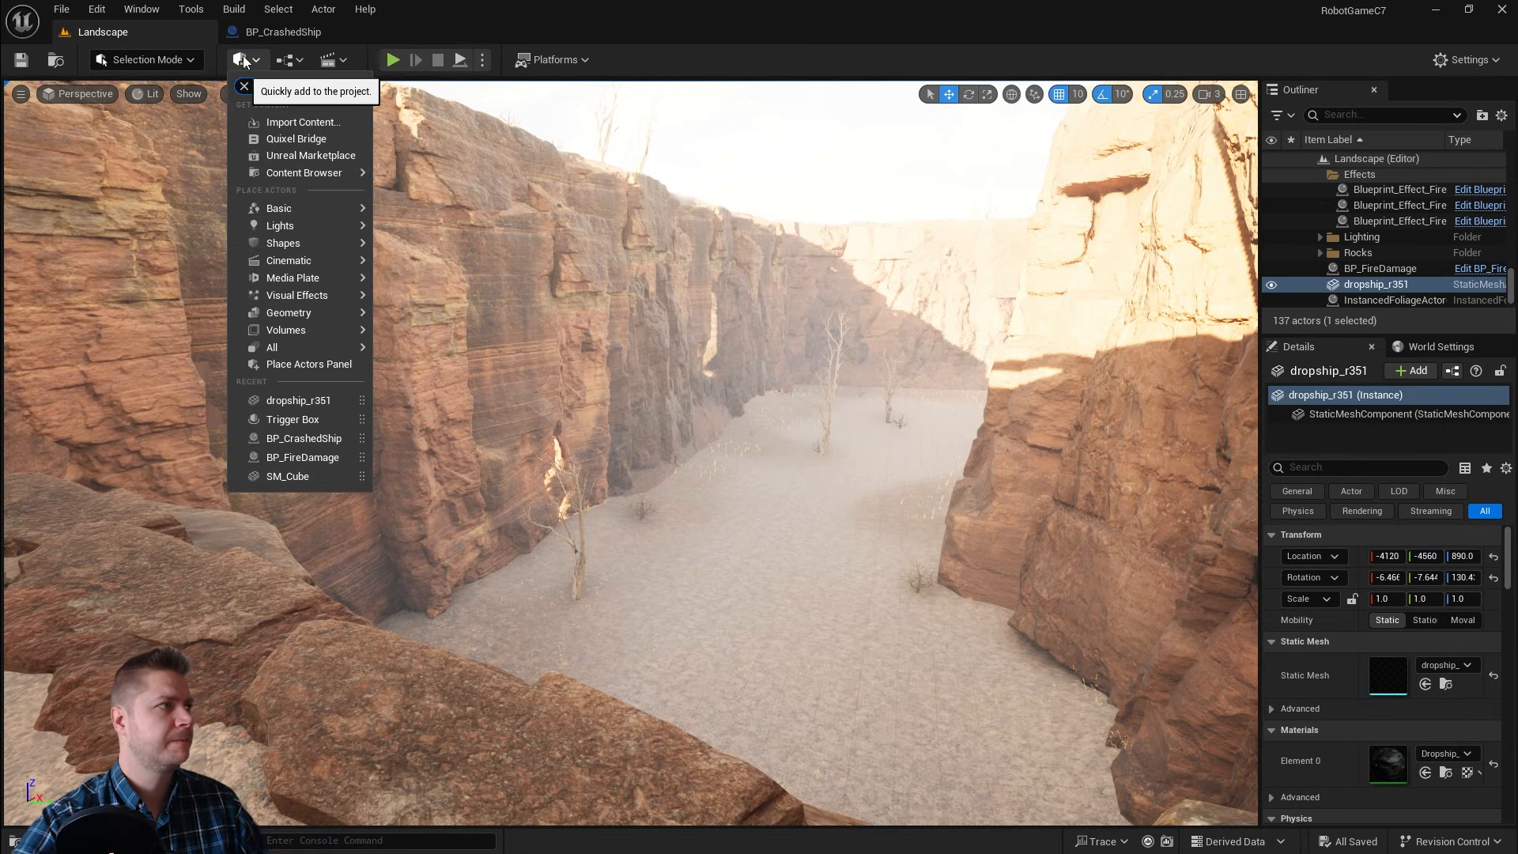
{"action": "type", "text": "trigger"}
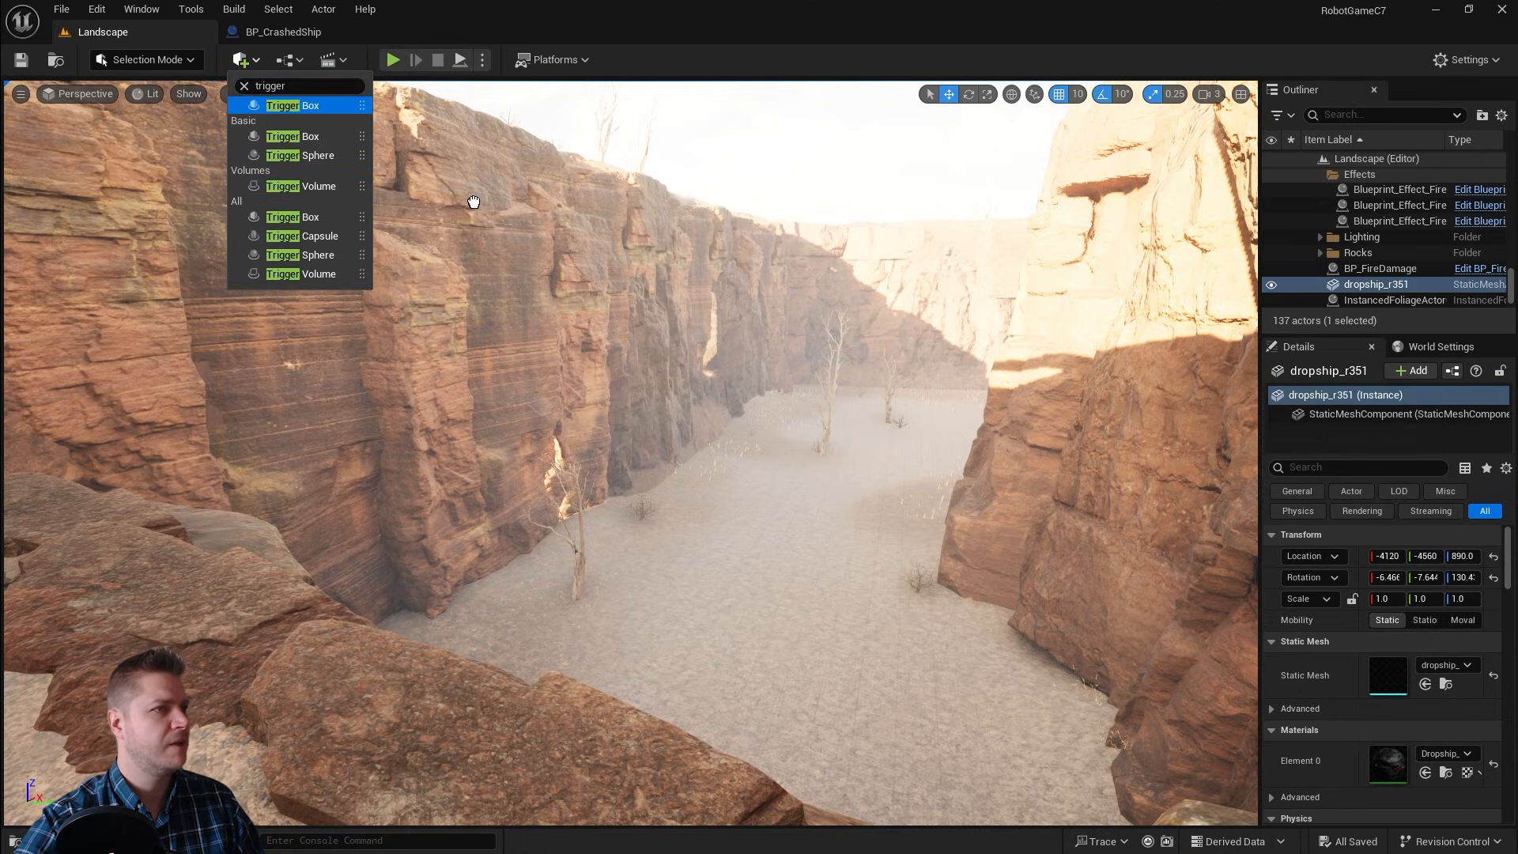
{"action": "left_click_drag", "start_coordinate": [474, 202], "coordinate": [713, 478]}
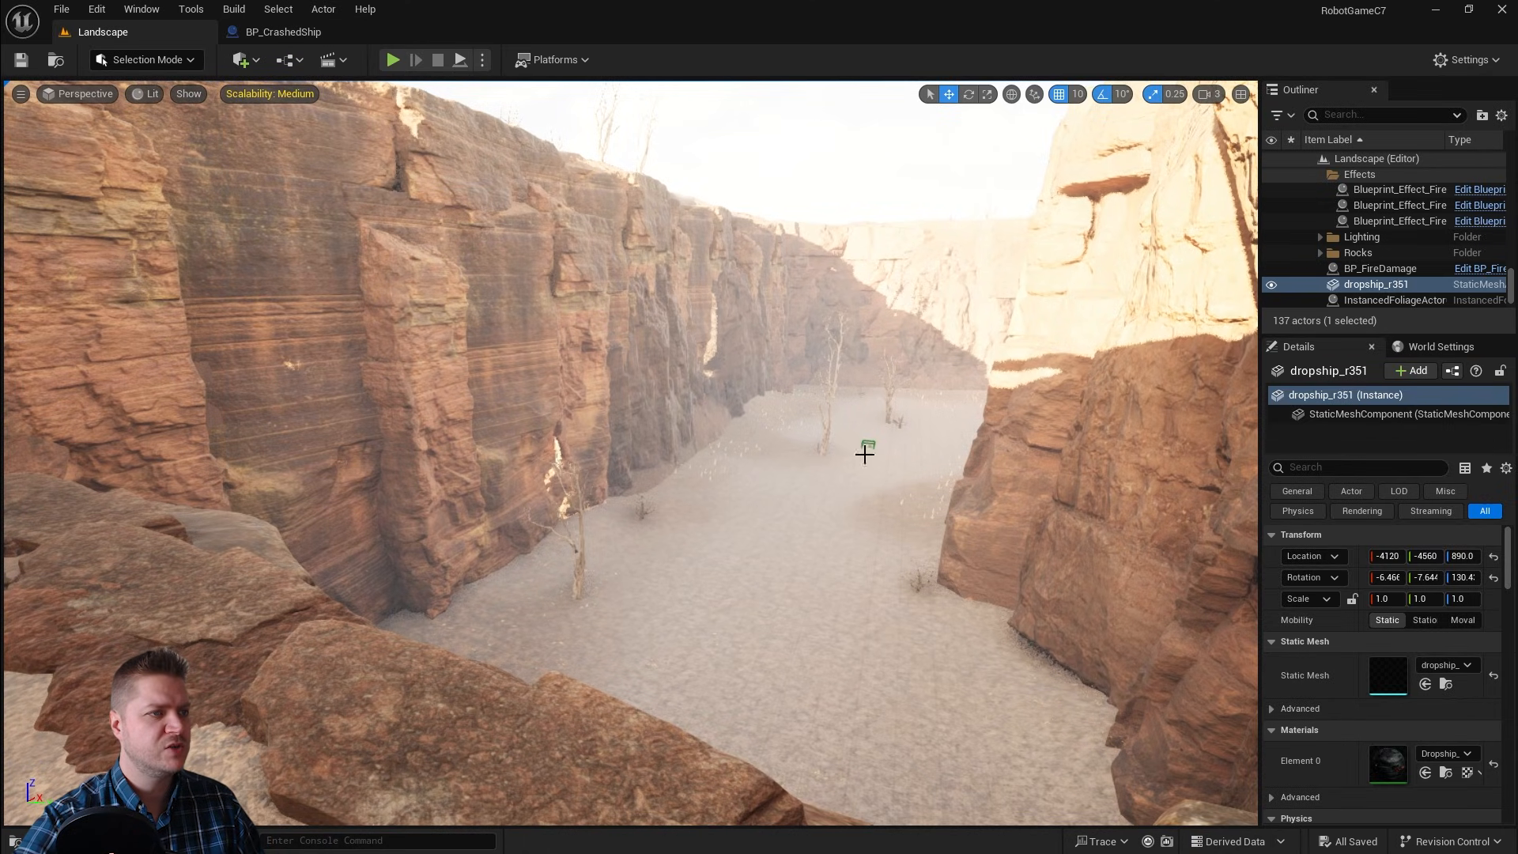
{"action": "left_click_drag", "start_coordinate": [865, 454], "coordinate": [866, 449]}
{"action": "key", "text": "f"}
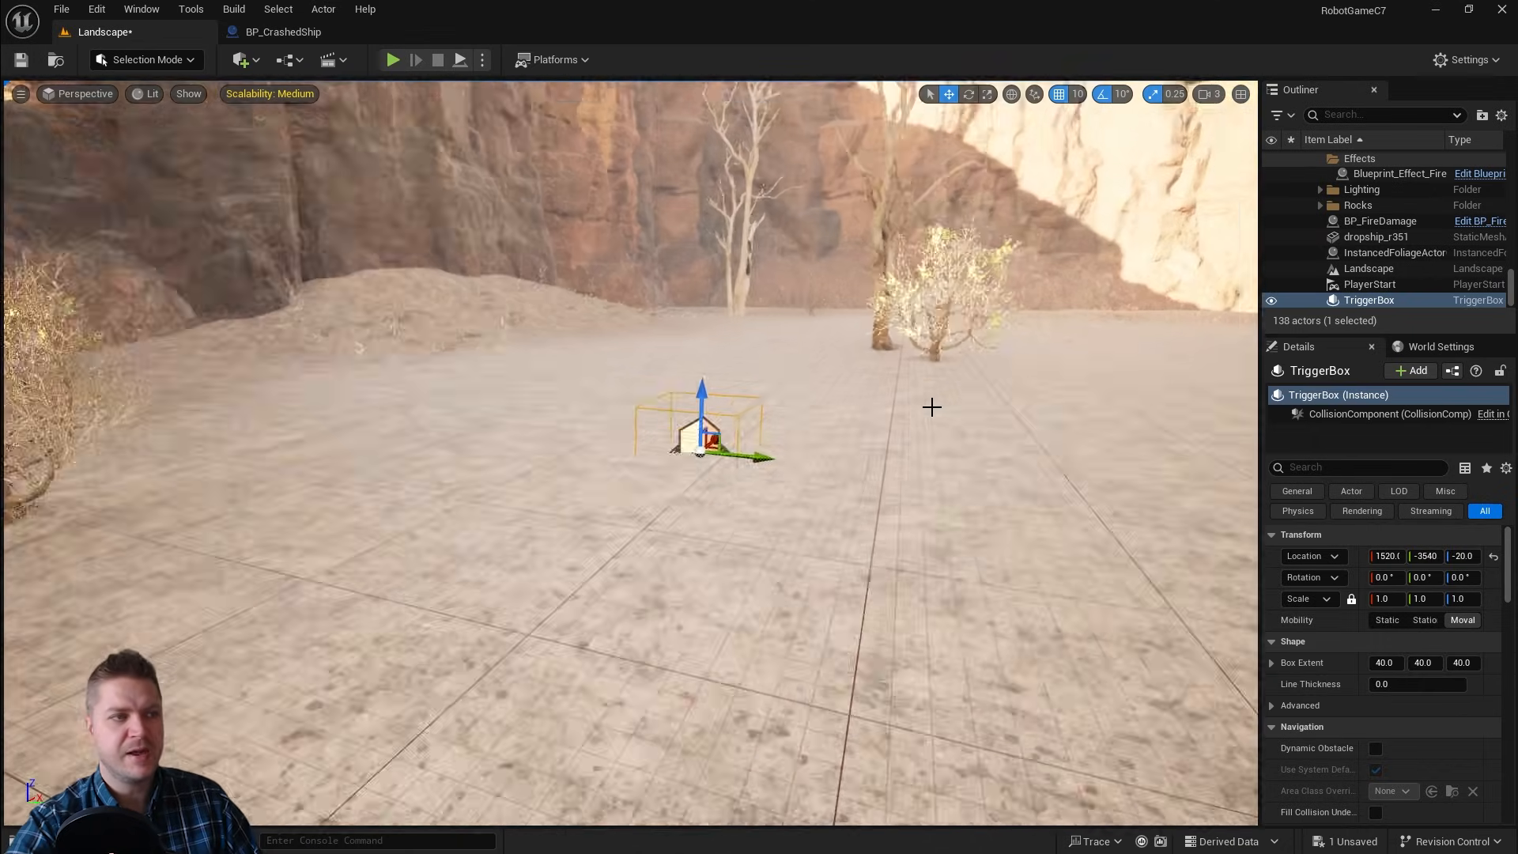
Step: Stretch, move and rotate the trigger box across the canyon passage, to about 940, -3660, 210 with 20° rotation
{"action": "mouse_move", "coordinate": [959, 401]}
{"action": "left_mouse_down", "text": "alt"}
{"action": "mouse_move", "coordinate": [633, 396]}
{"action": "mouse_move", "coordinate": [949, 390]}
{"action": "left_mouse_up", "text": "alt"}
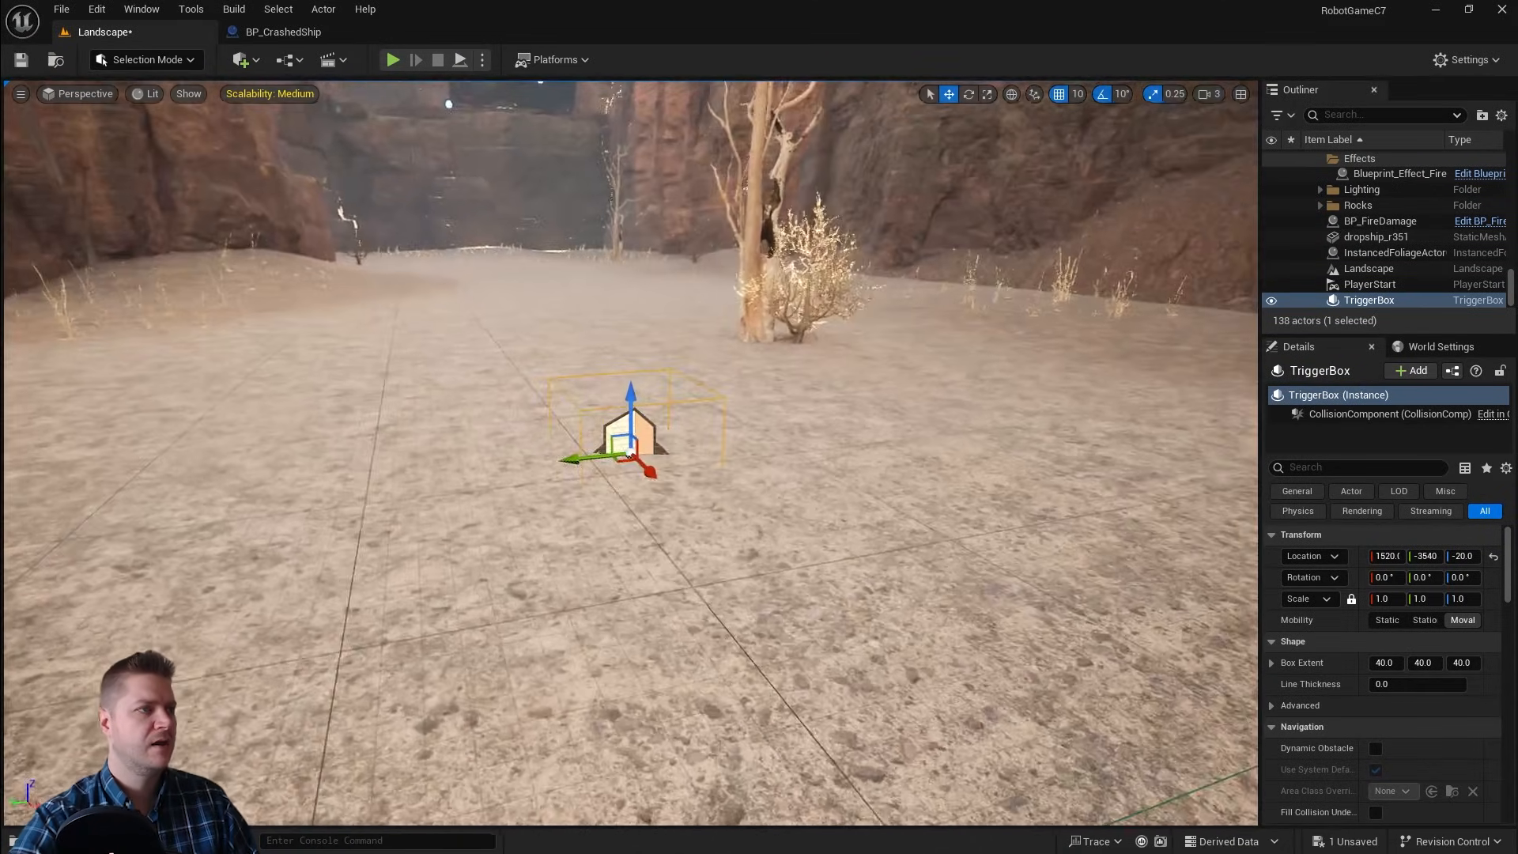
{"action": "scroll", "coordinate": [949, 390], "scroll_direction": "down", "scroll_amount": 10}
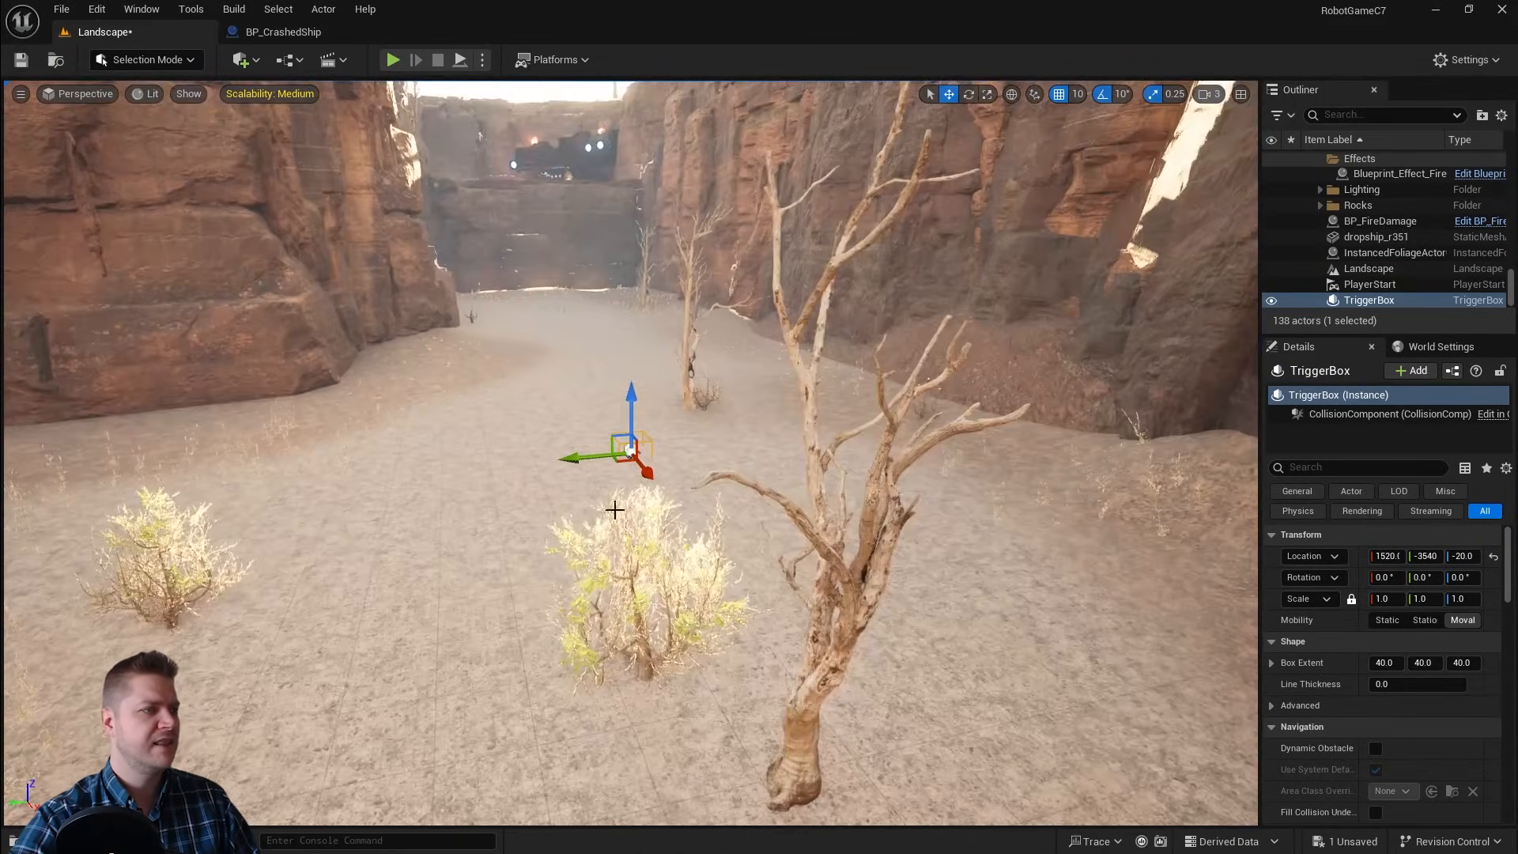
{"action": "mouse_move", "coordinate": [616, 525]}
{"action": "right_mouse_down"}
{"action": "mouse_move", "coordinate": [619, 486]}
{"action": "mouse_move", "coordinate": [633, 523]}
{"action": "mouse_move", "coordinate": [577, 523]}
{"action": "mouse_move", "coordinate": [627, 542]}
{"action": "right_mouse_up"}
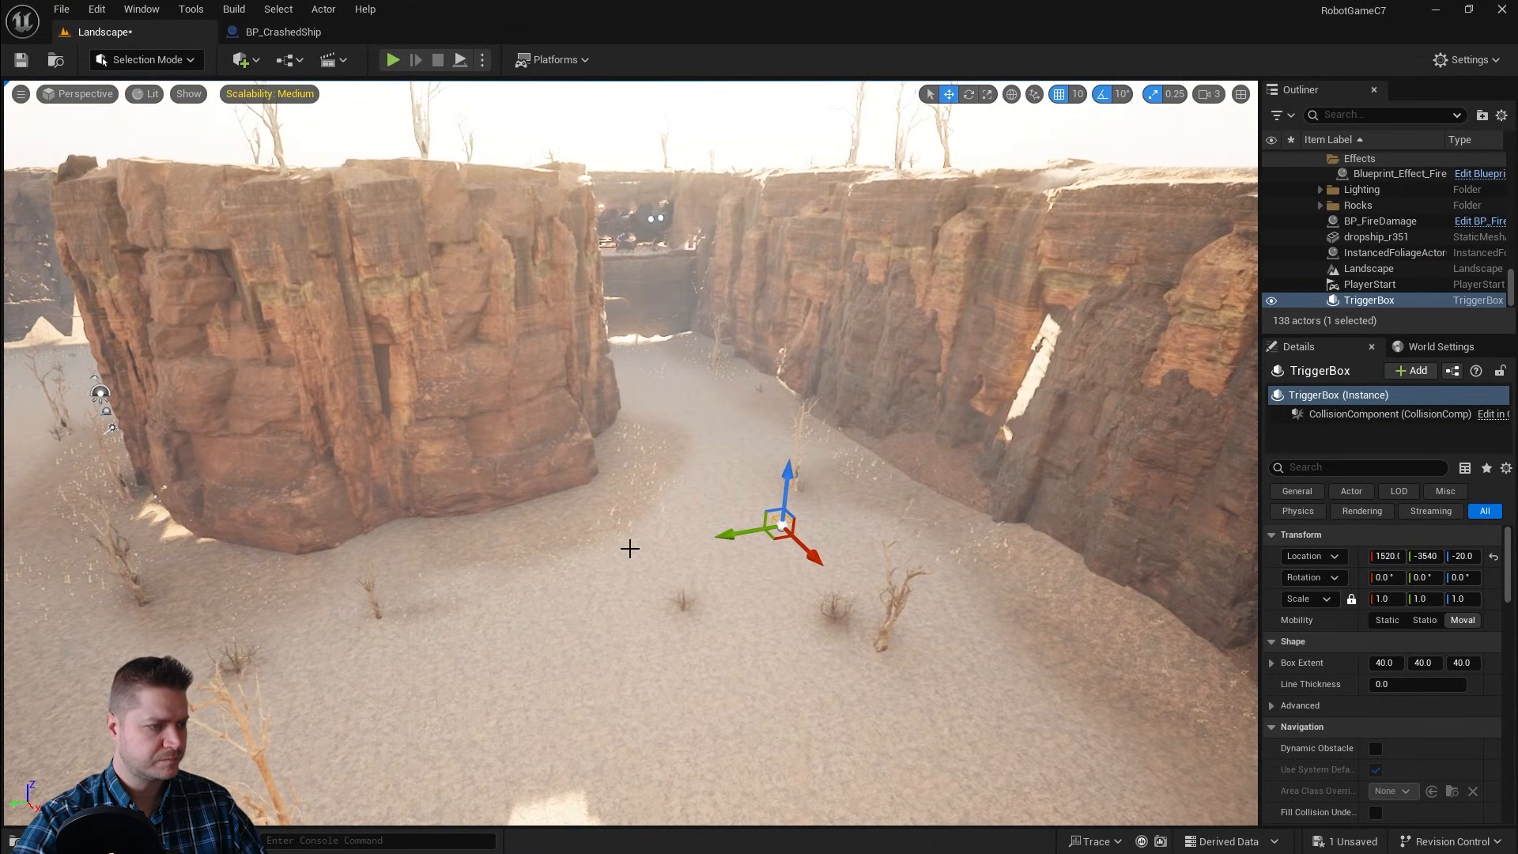
{"action": "key", "text": "r"}
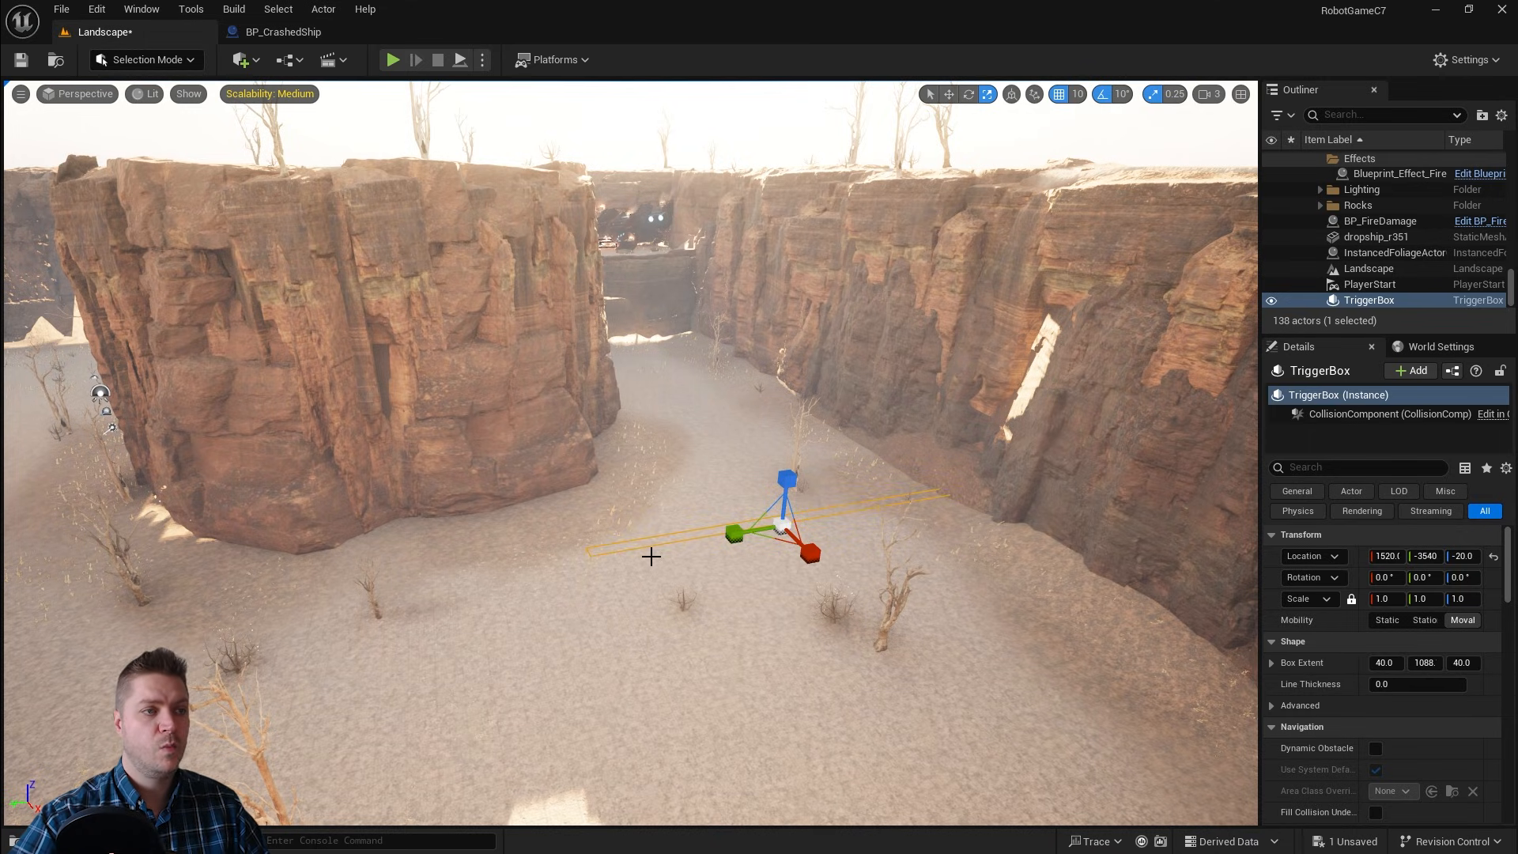
{"action": "key", "text": "w"}
{"action": "key", "text": "r"}
{"action": "left_click_drag", "start_coordinate": [792, 479], "coordinate": [758, 451]}
{"action": "key", "text": "w"}
{"action": "key", "text": "e"}
{"action": "key", "text": "w"}
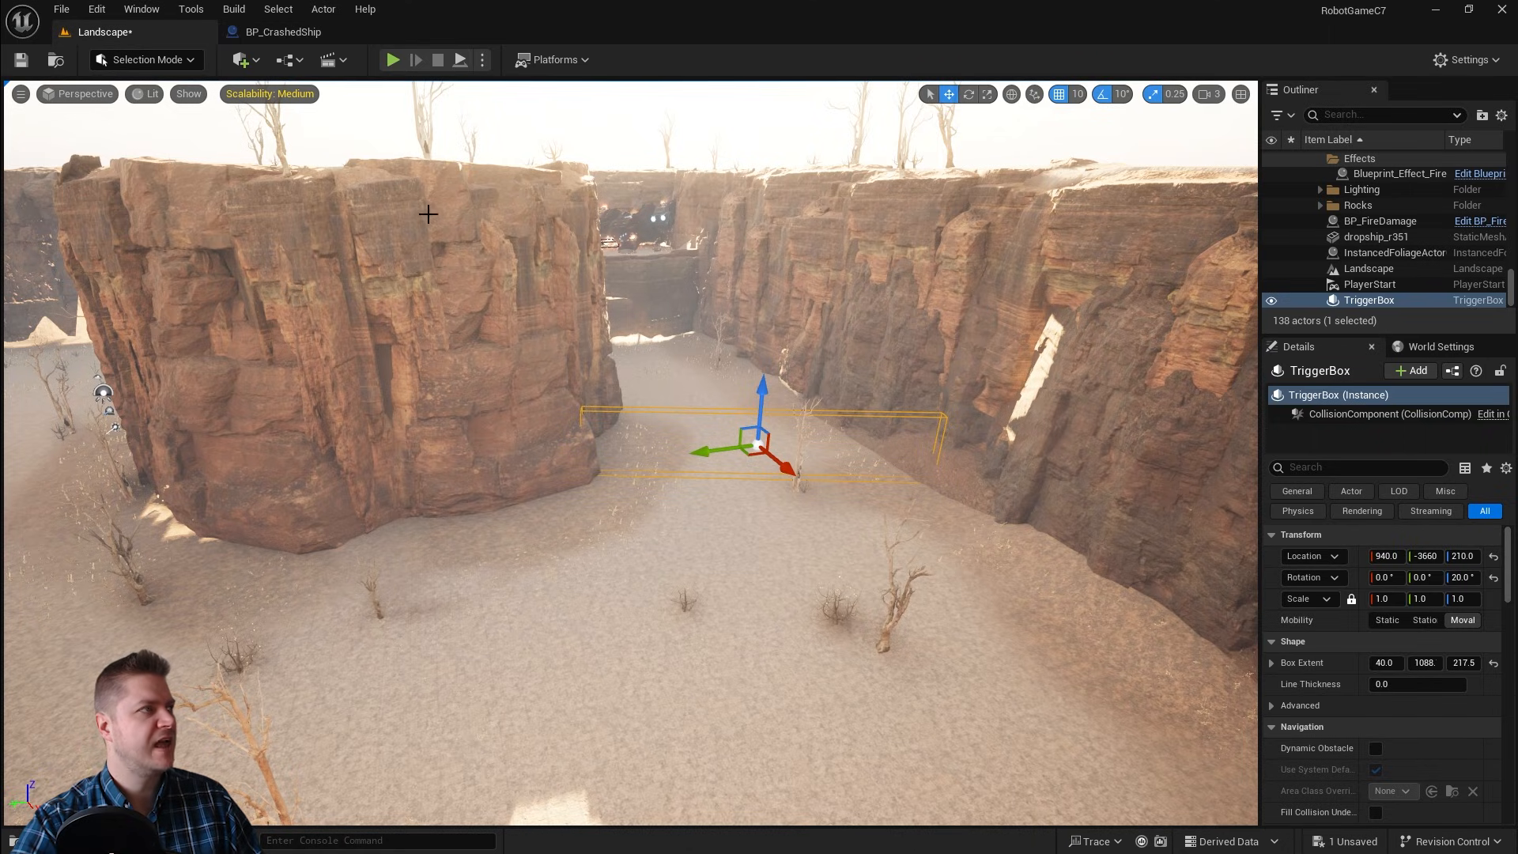
Step: Open the Level Blueprint and add an On Actor Begin Overlap event for the Trigger Box
{"action": "left_click", "coordinate": [291, 60]}
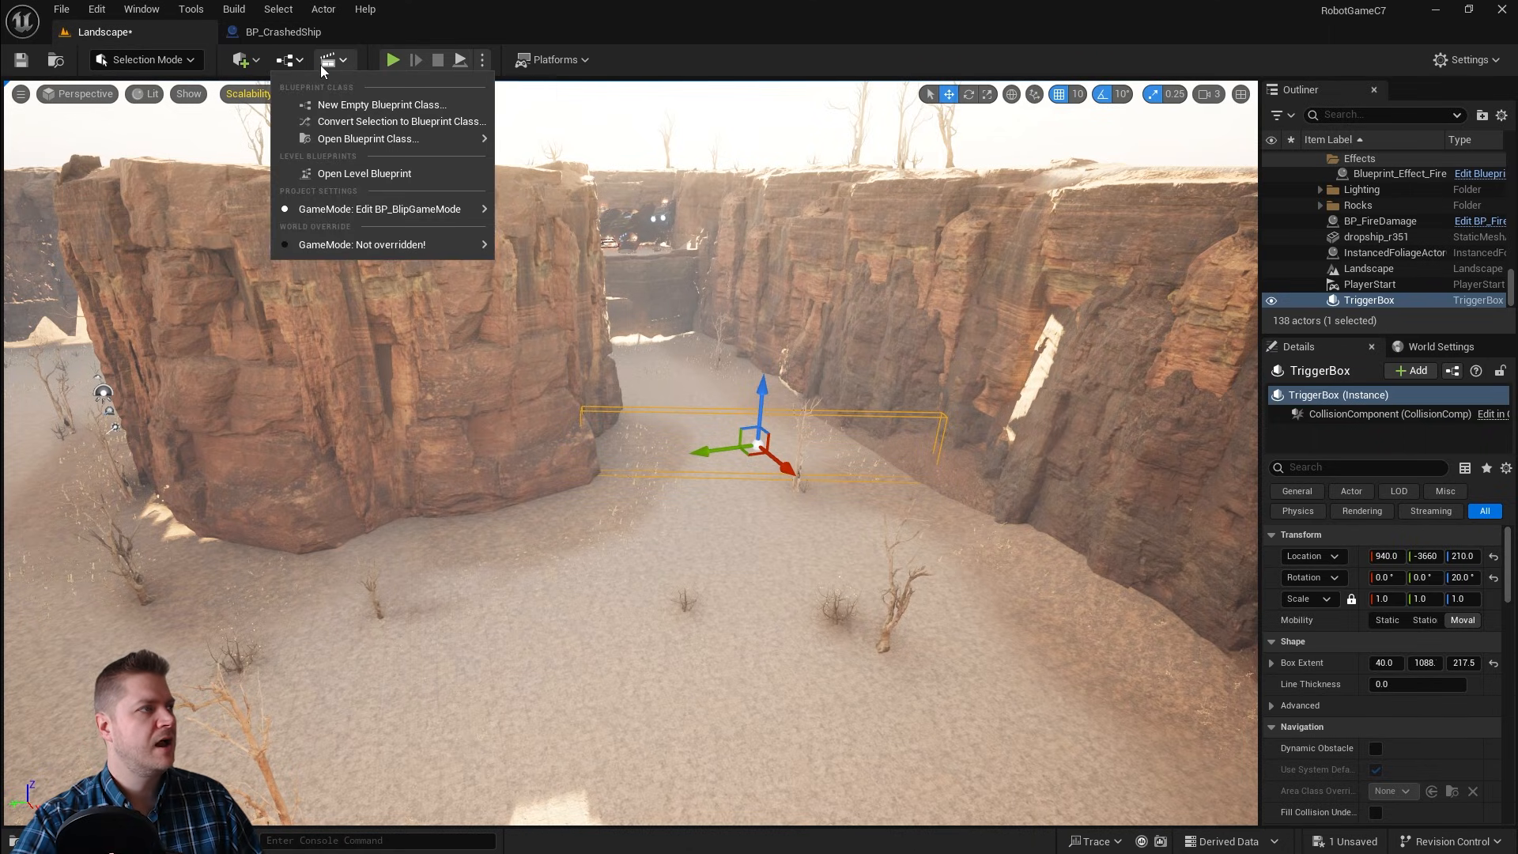
{"action": "left_click", "coordinate": [398, 172]}
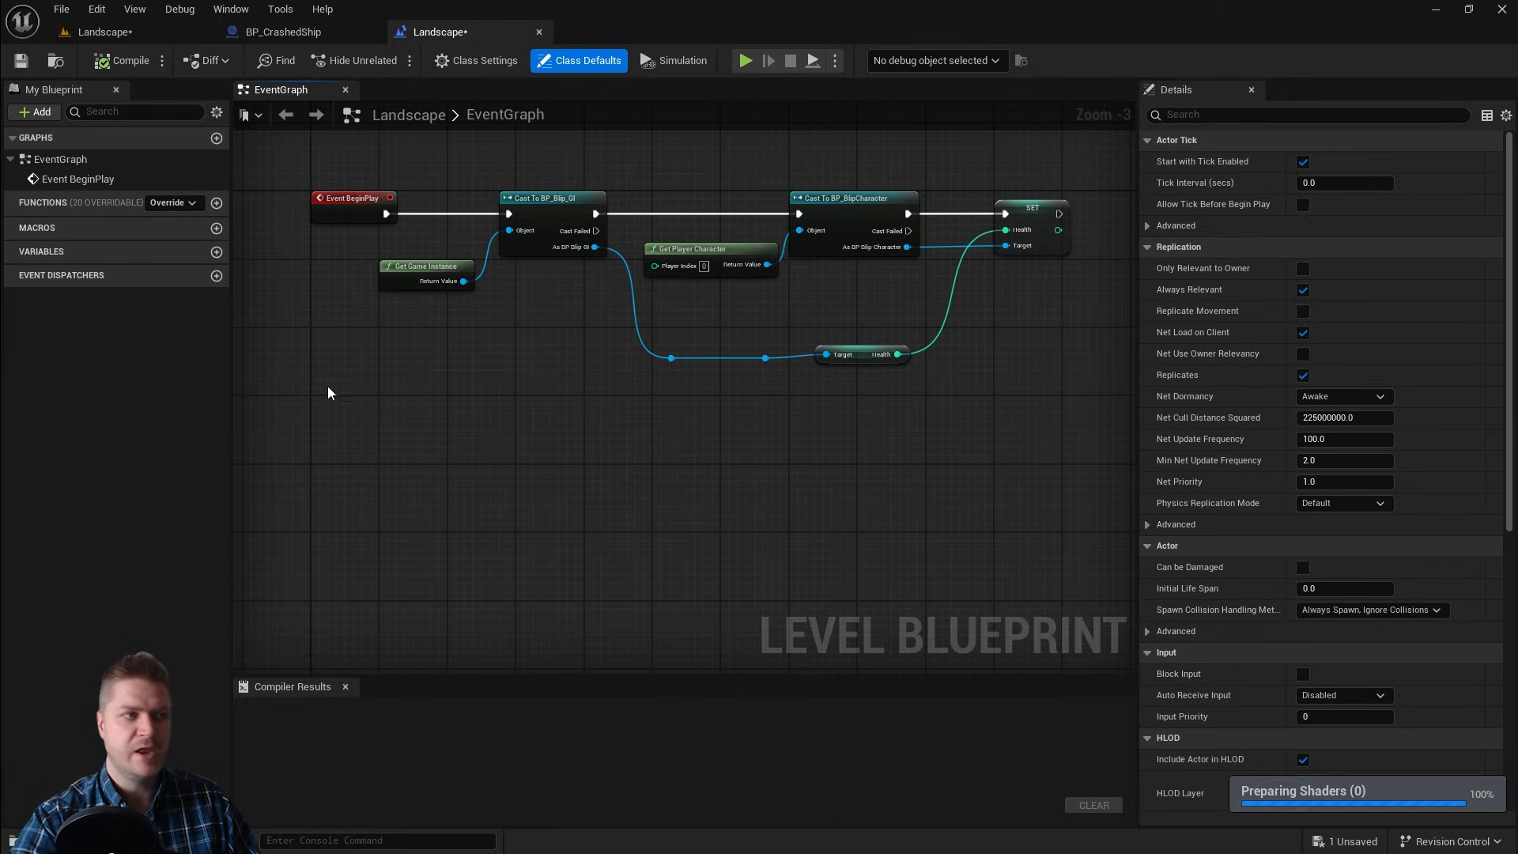
{"action": "left_click", "coordinate": [374, 442]}
{"action": "right_click", "coordinate": [329, 483]}
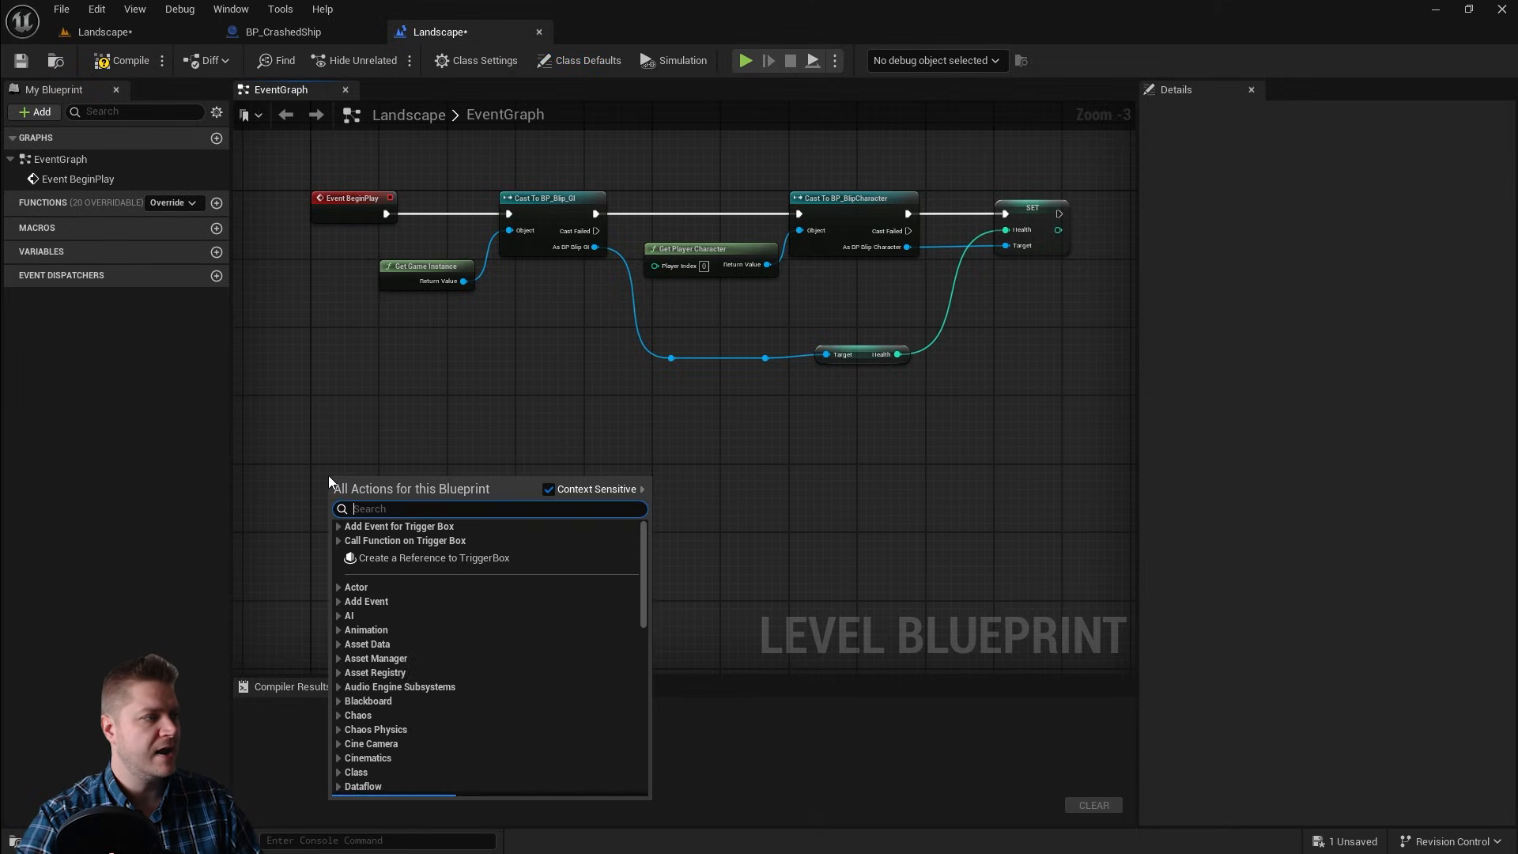
{"action": "type", "text": "ac"}
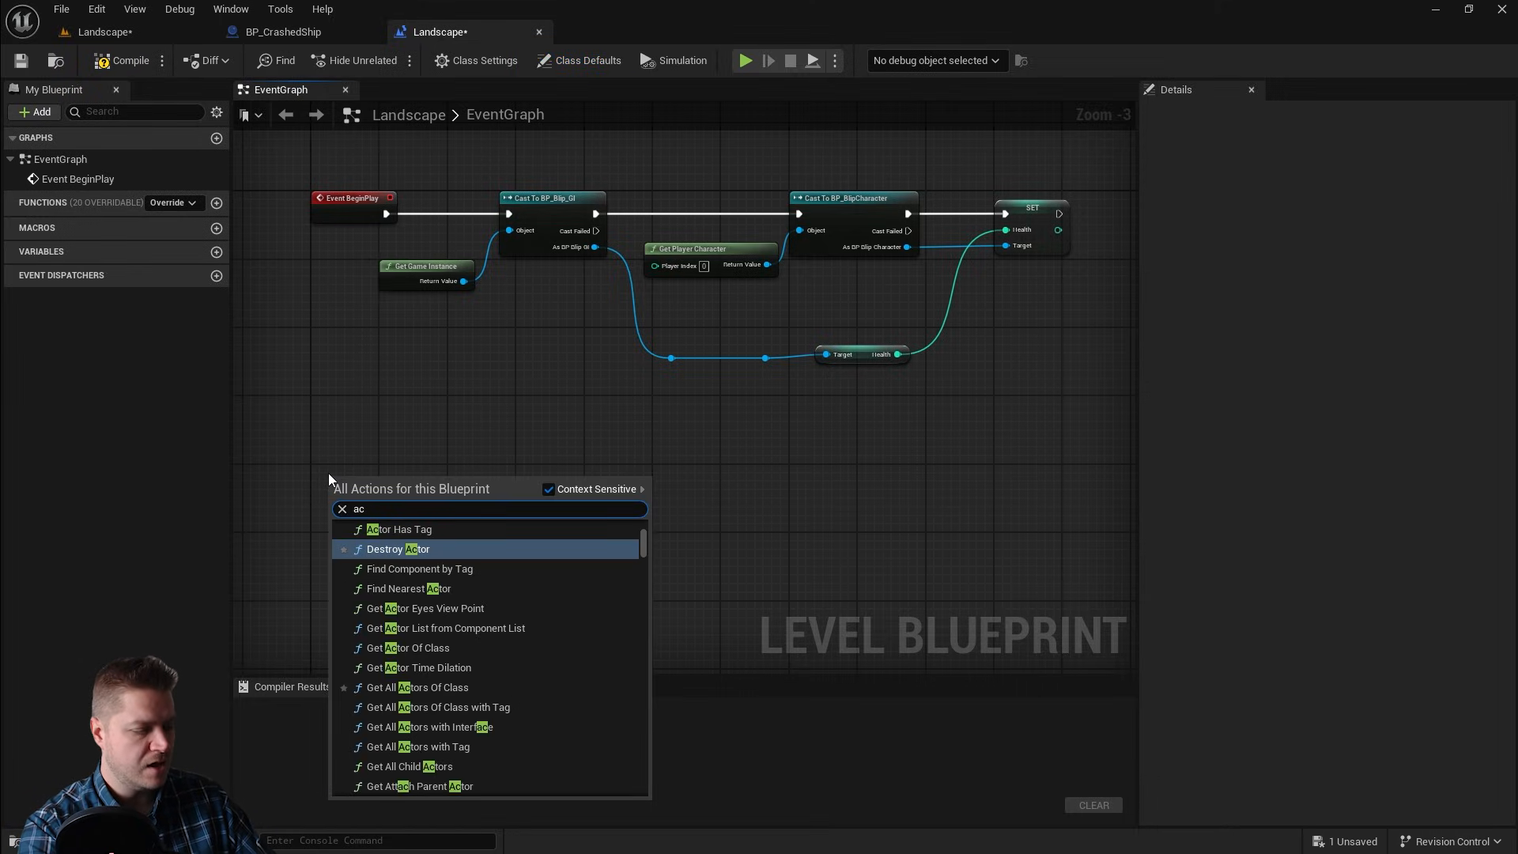
{"action": "type", "text": "tor begin"}
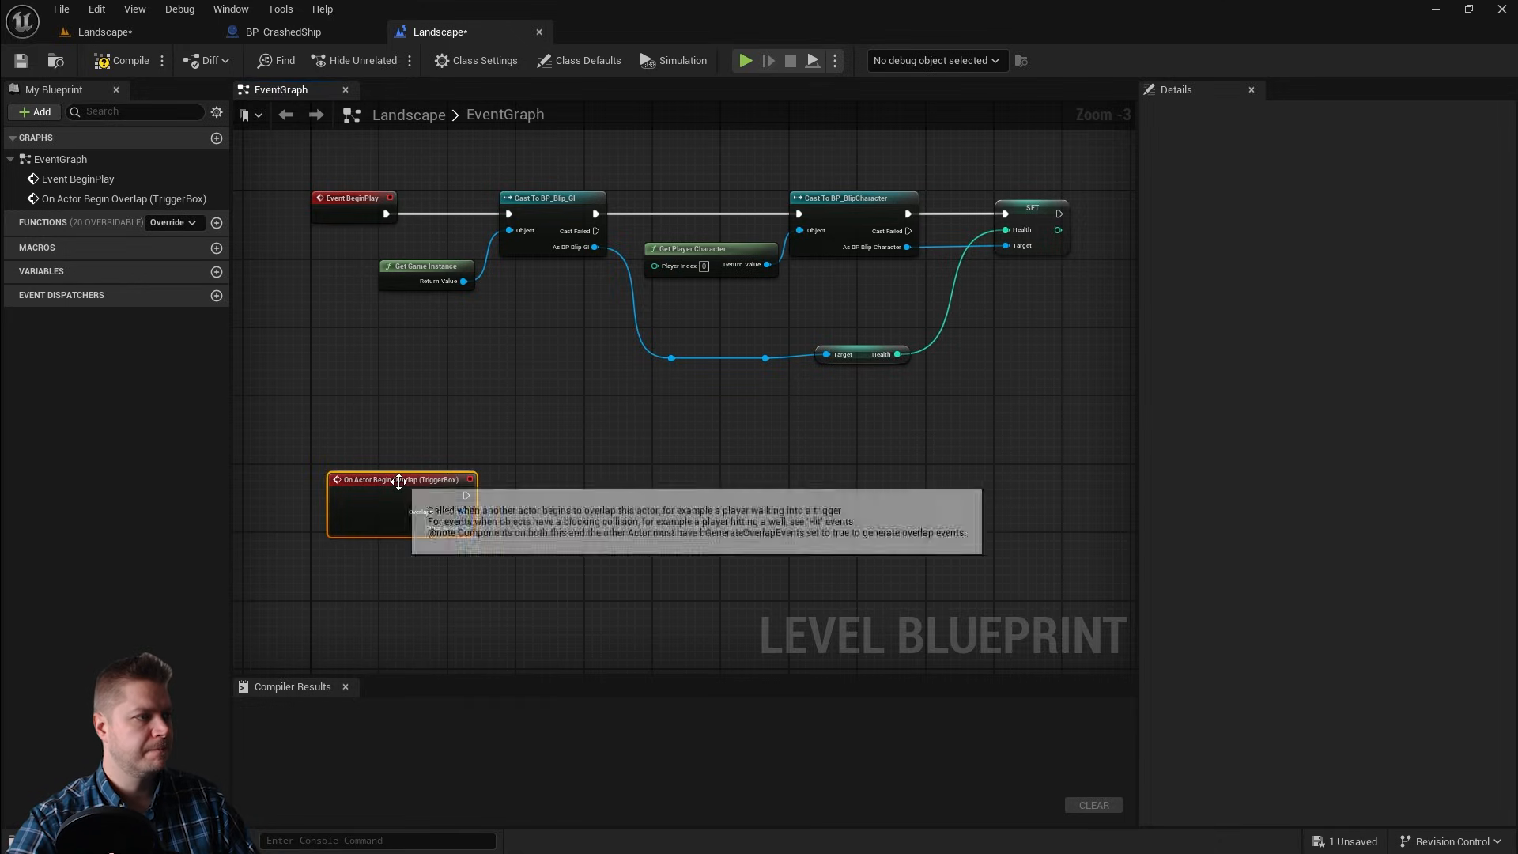
{"action": "left_click_drag", "start_coordinate": [396, 477], "coordinate": [362, 484]}
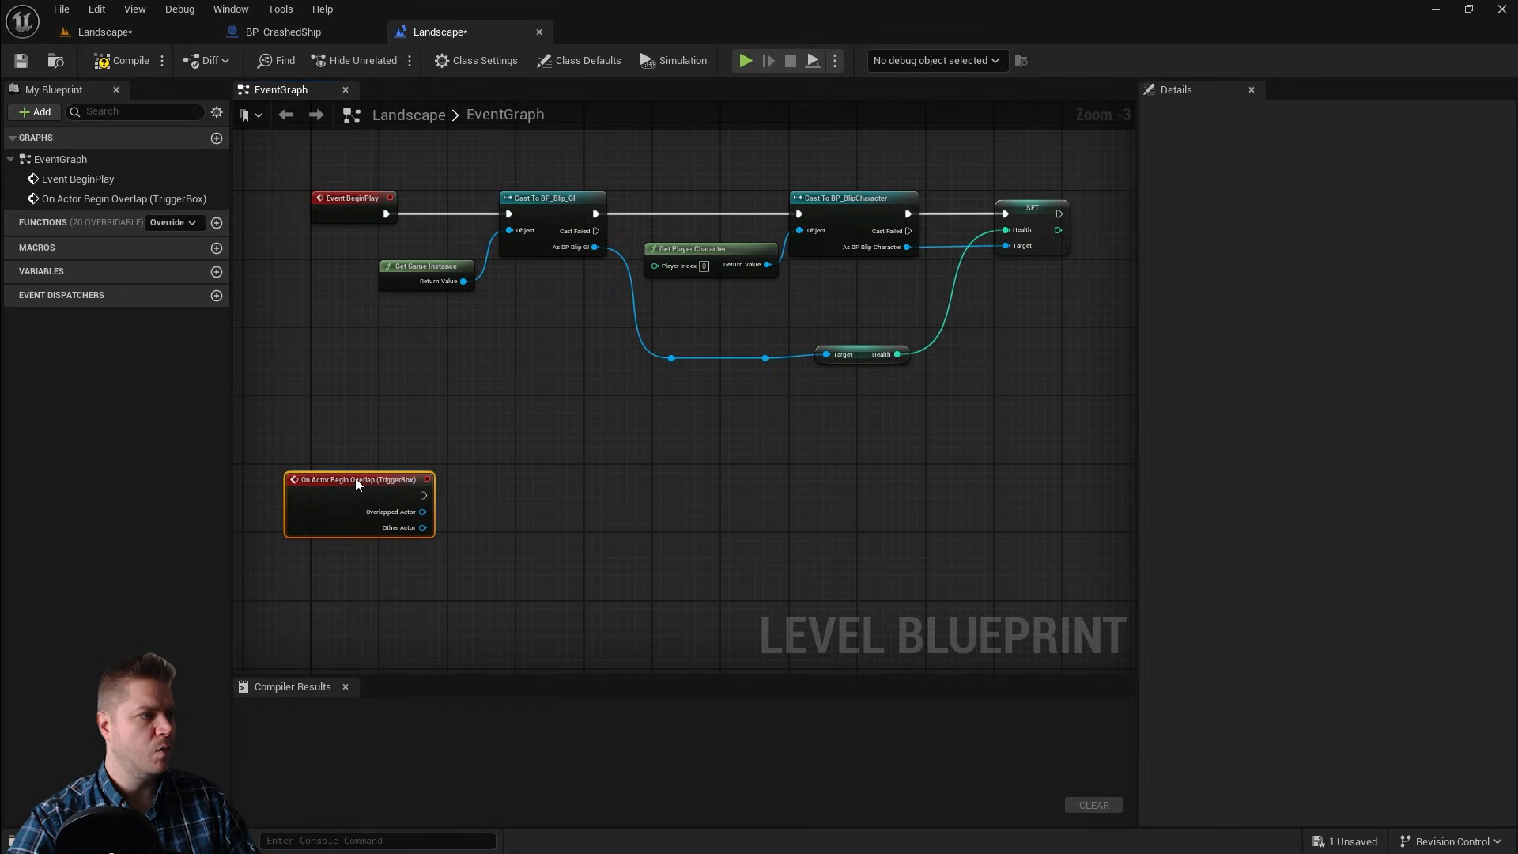
Step: Cast the event's Other Actor to BP_BlipCharacter
{"action": "scroll", "coordinate": [386, 483], "scroll_direction": "up", "scroll_amount": 2}
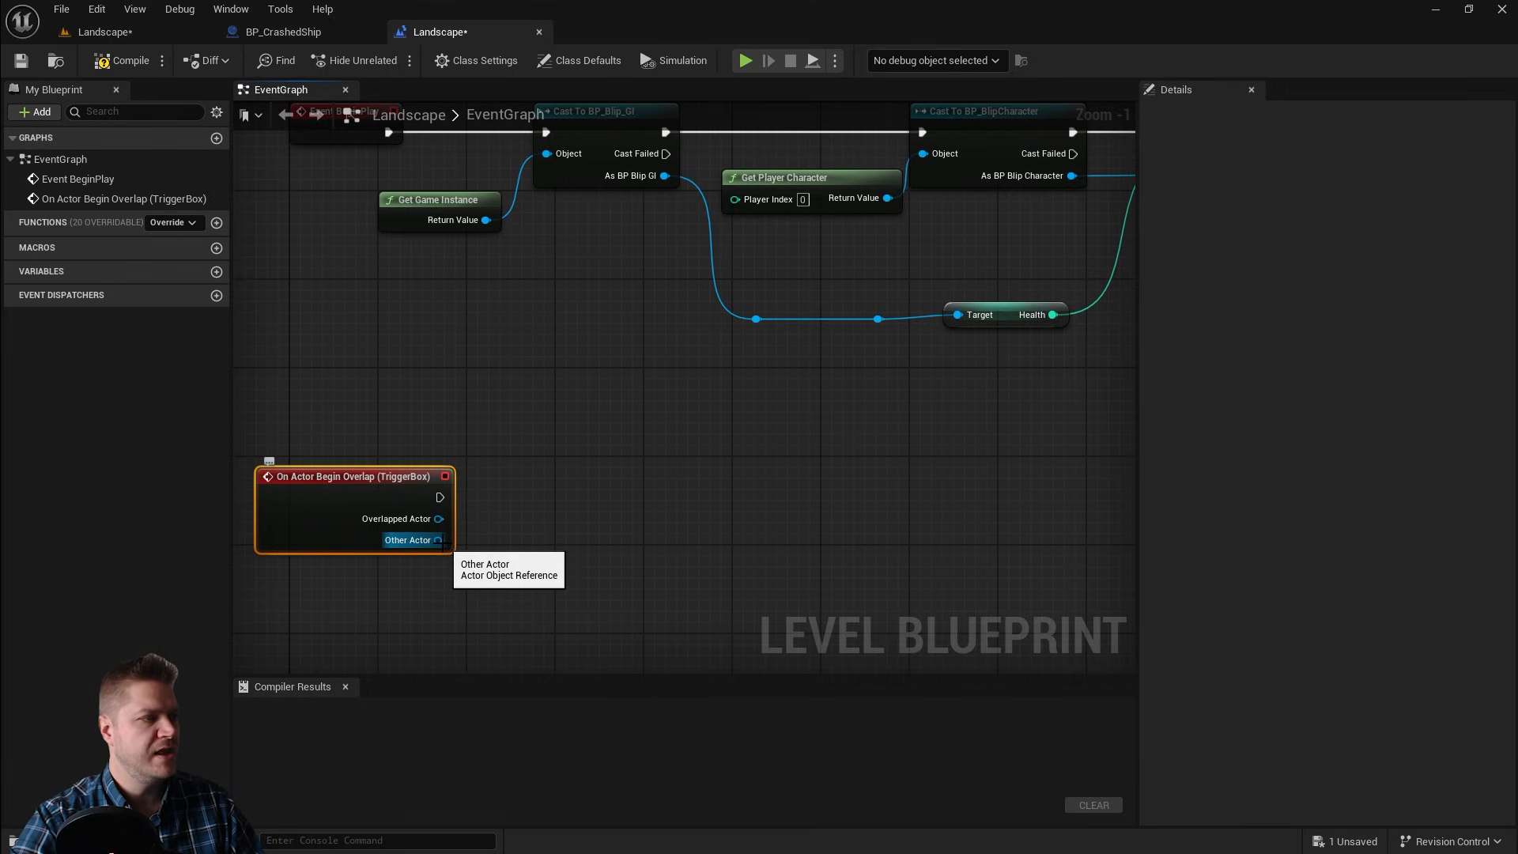
{"action": "left_click_drag", "start_coordinate": [438, 540], "coordinate": [442, 549]}
{"action": "left_click_drag", "start_coordinate": [534, 517], "coordinate": [532, 512]}
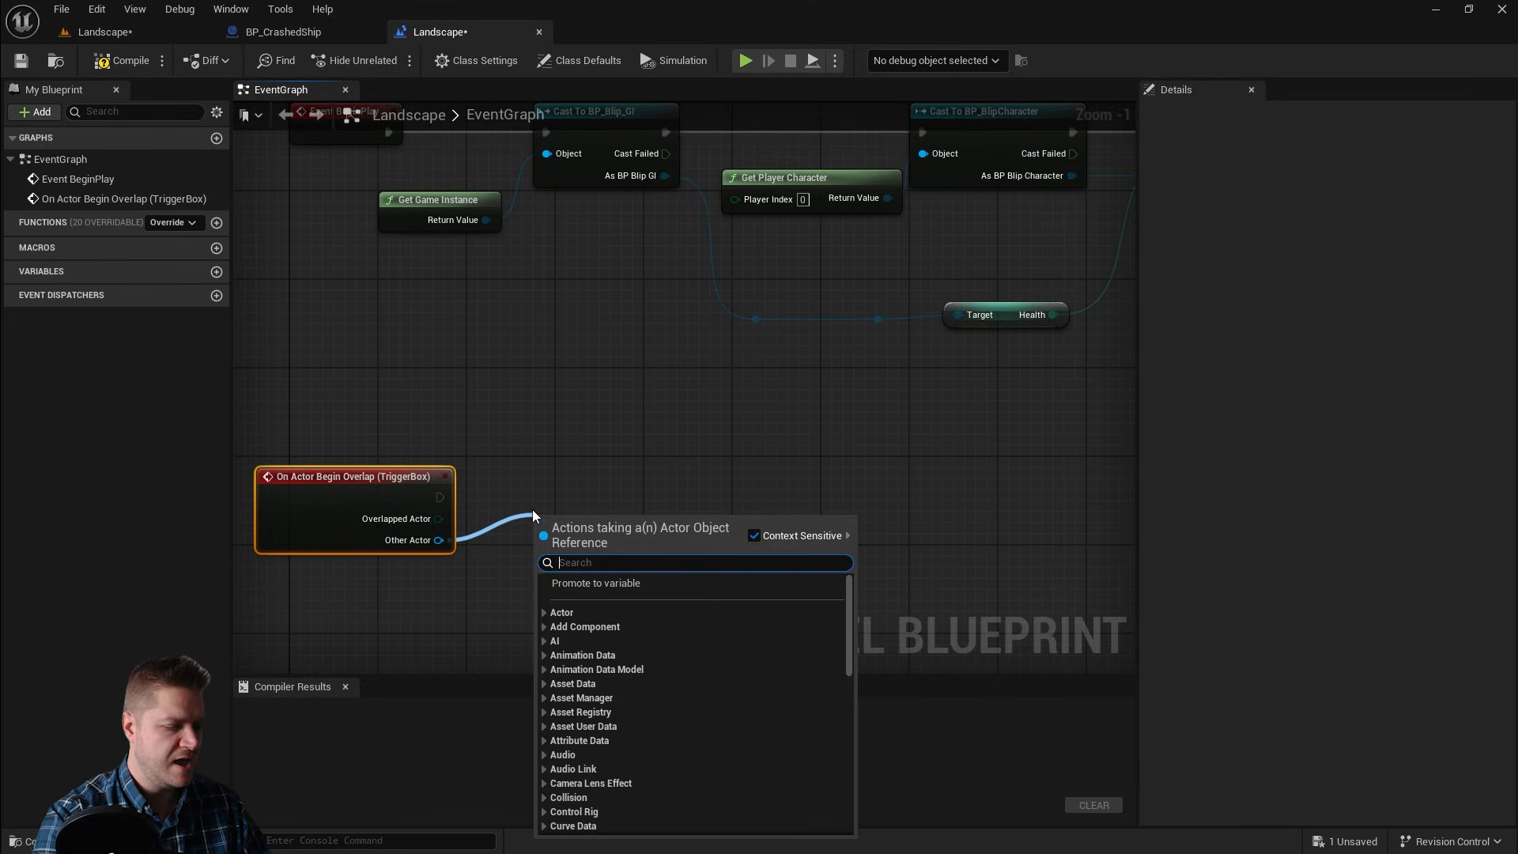
{"action": "type", "text": "cas"}
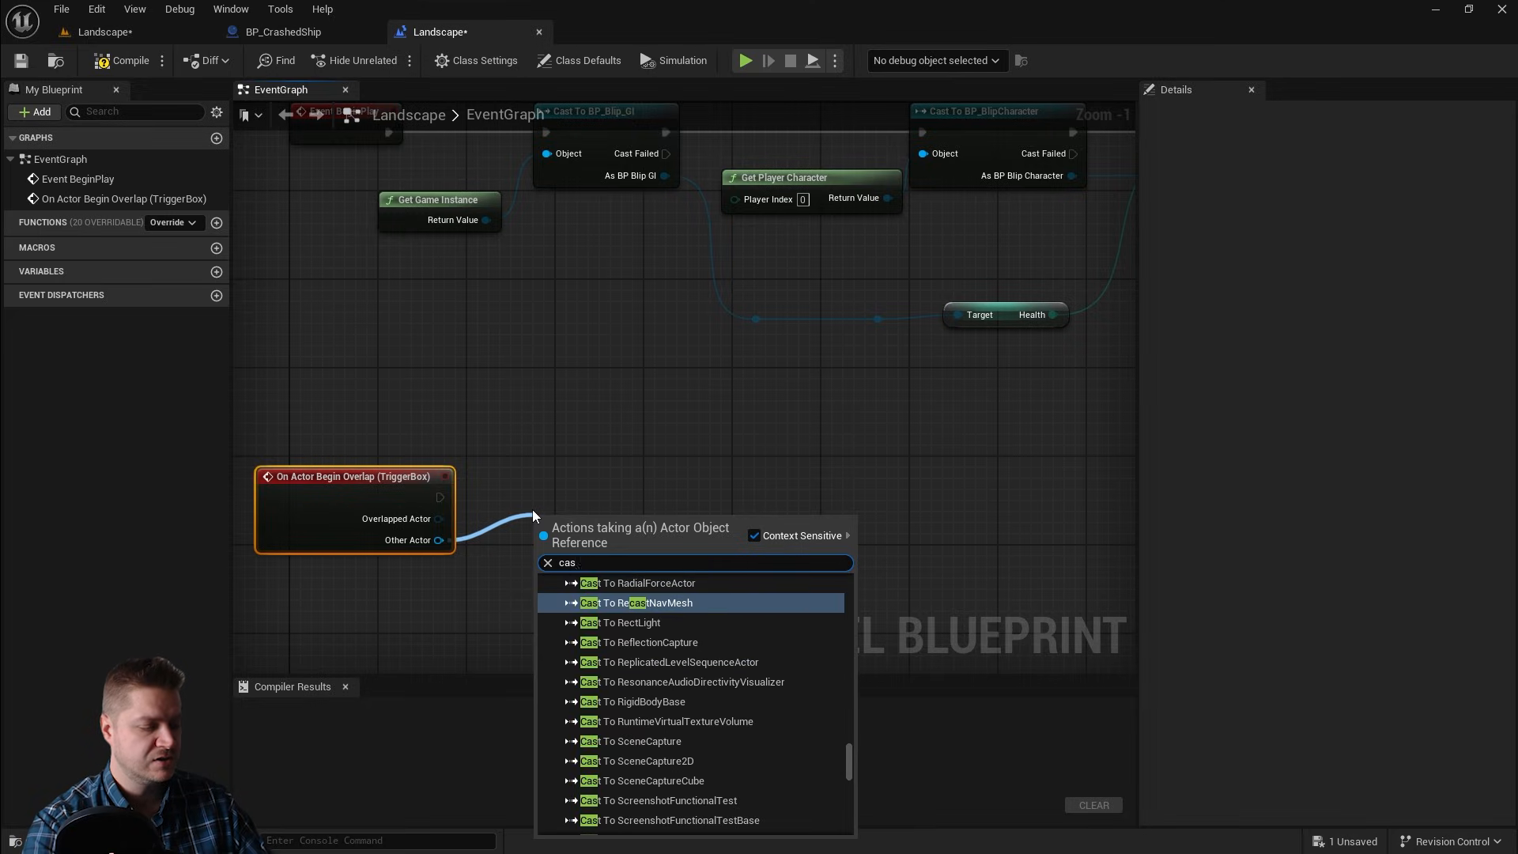
{"action": "type", "text": "t to blip"}
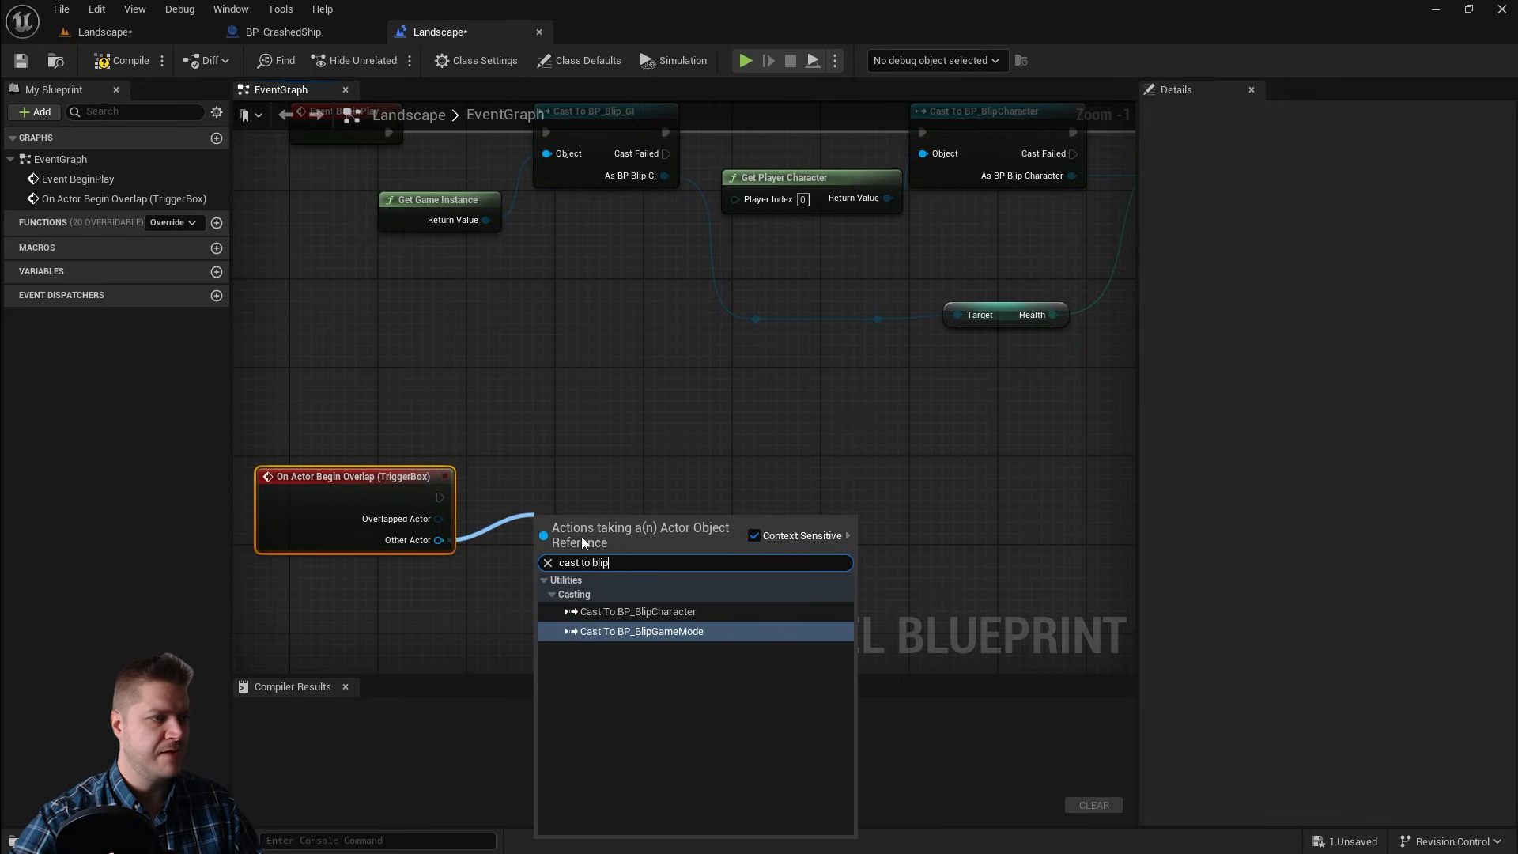
{"action": "left_click", "coordinate": [653, 614]}
{"action": "left_click_drag", "start_coordinate": [586, 525], "coordinate": [594, 482]}
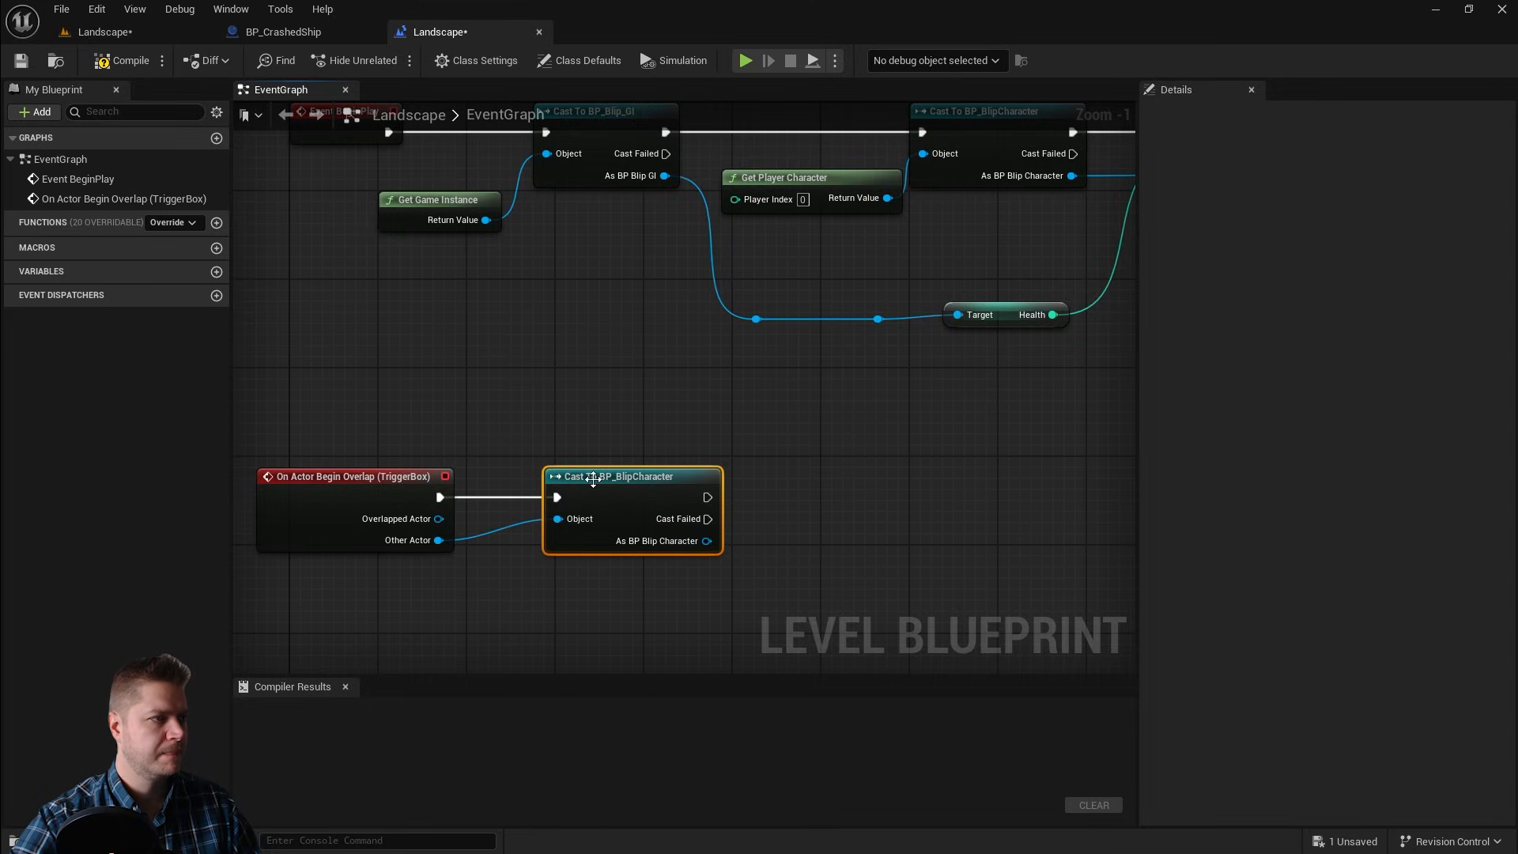
Step: Add a Get Actor Of Class node after the successful cast, with its class set to BP_CrashedShip
{"action": "right_click_drag", "start_coordinate": [690, 440], "coordinate": [633, 421]}
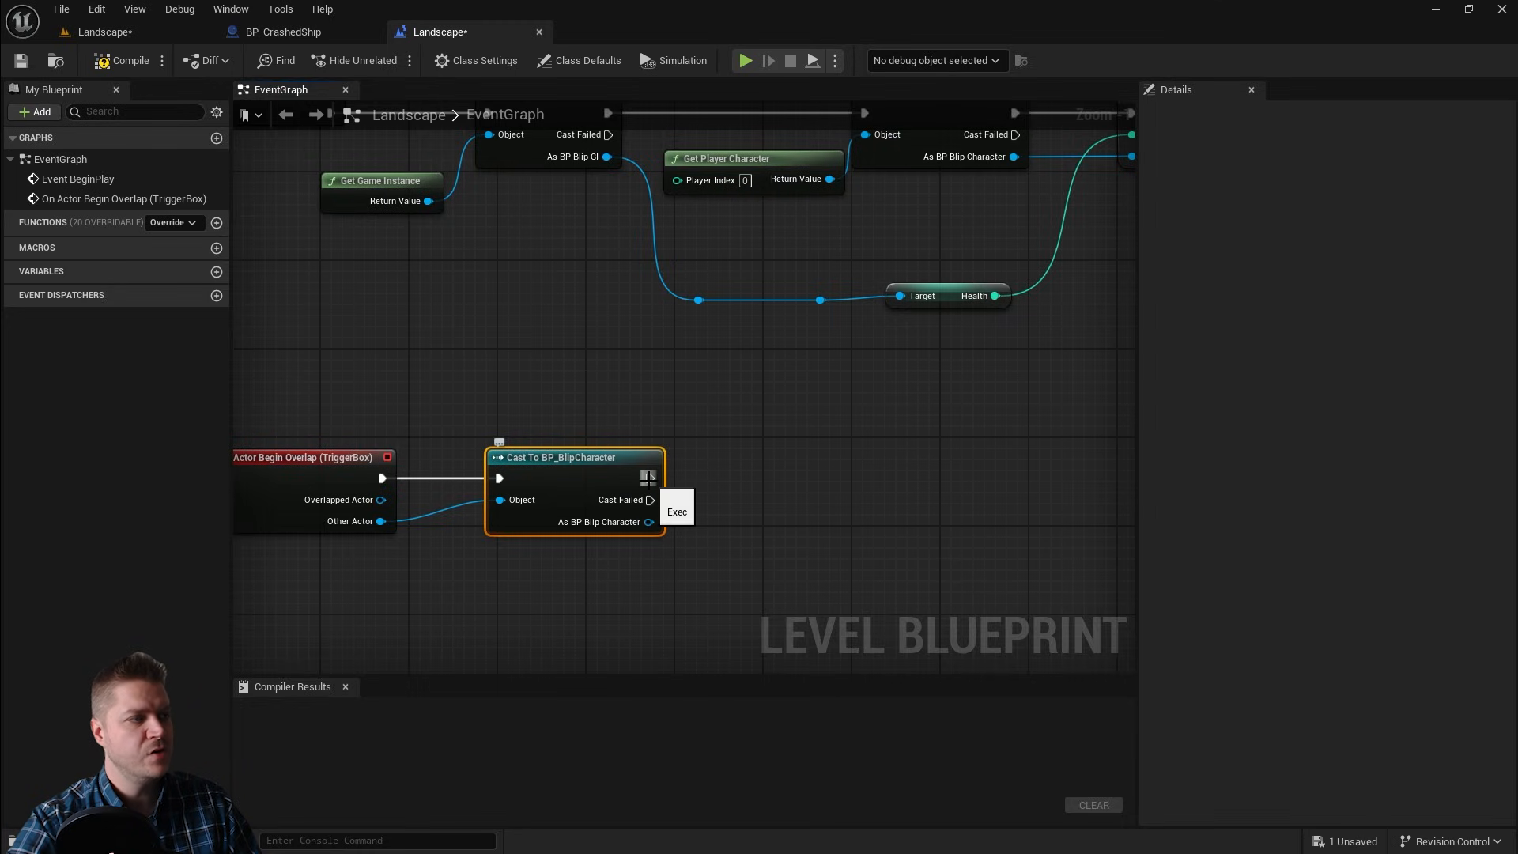
{"action": "left_click_drag", "start_coordinate": [648, 477], "coordinate": [707, 475]}
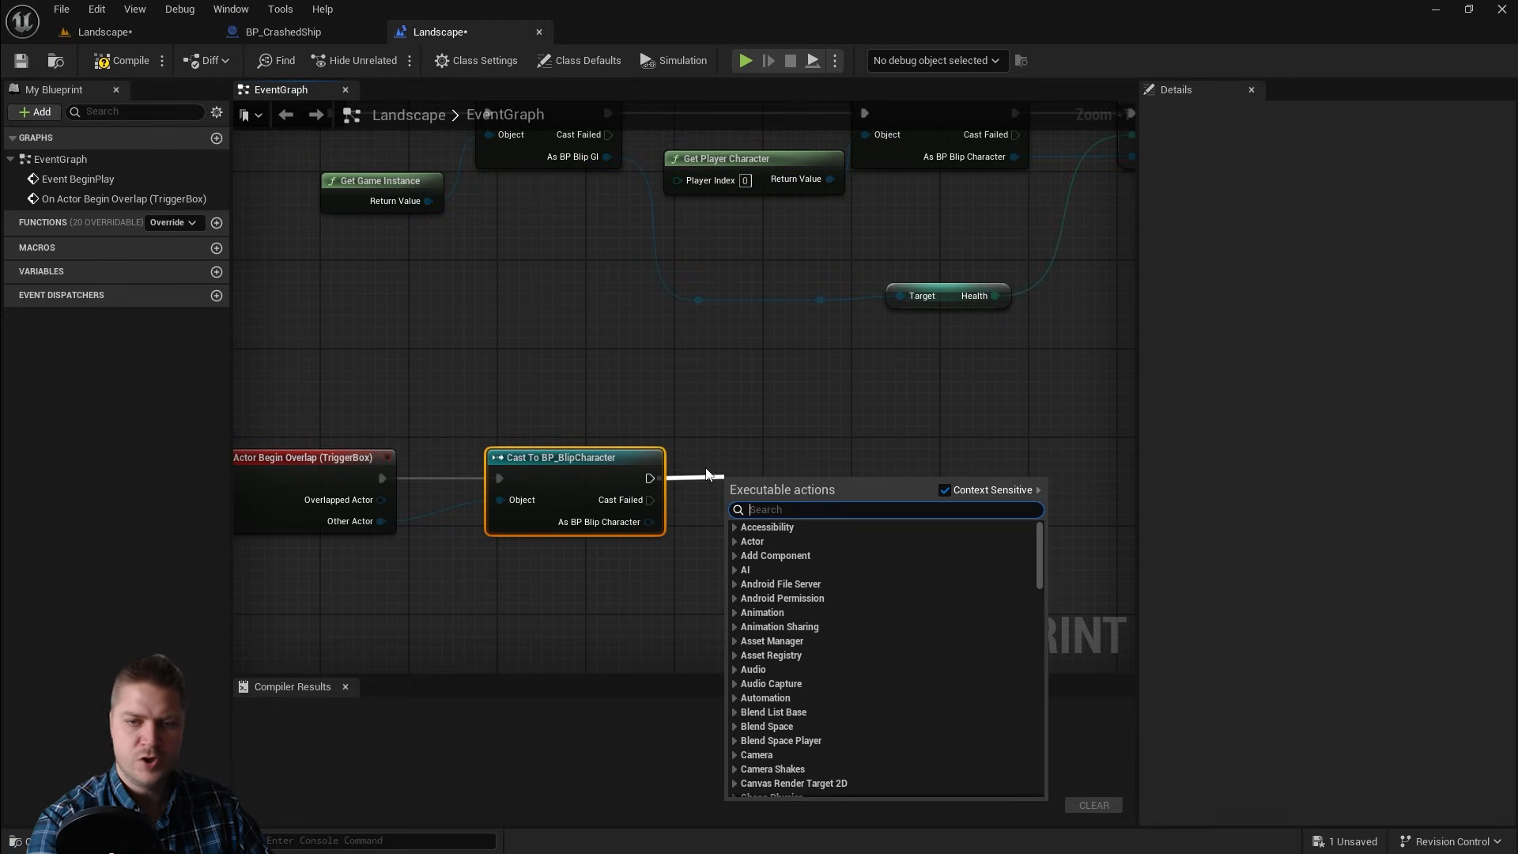
{"action": "type", "text": "get actor"}
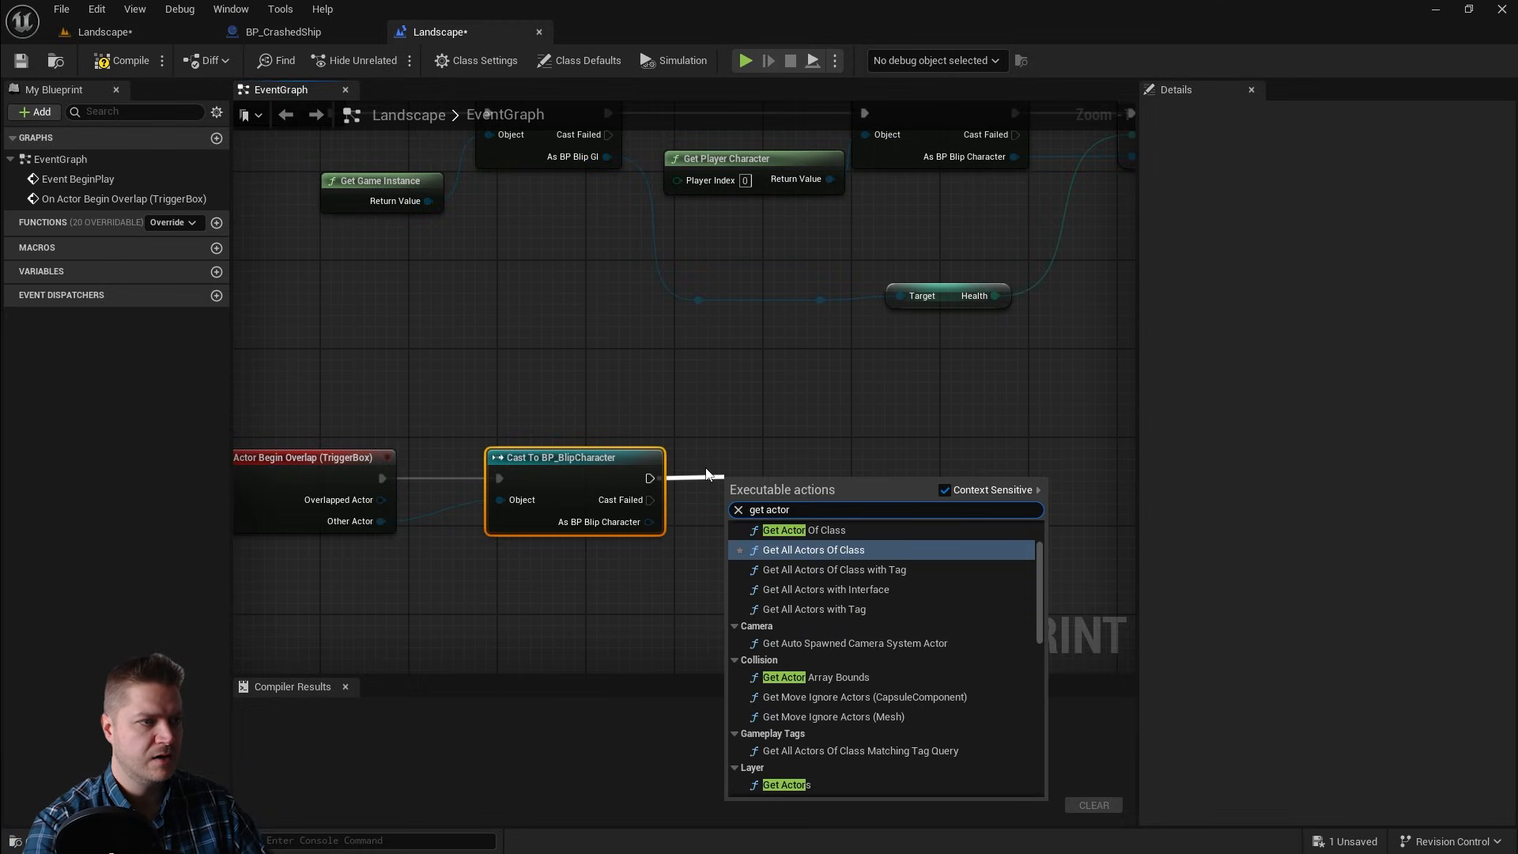
{"action": "left_click", "coordinate": [814, 530]}
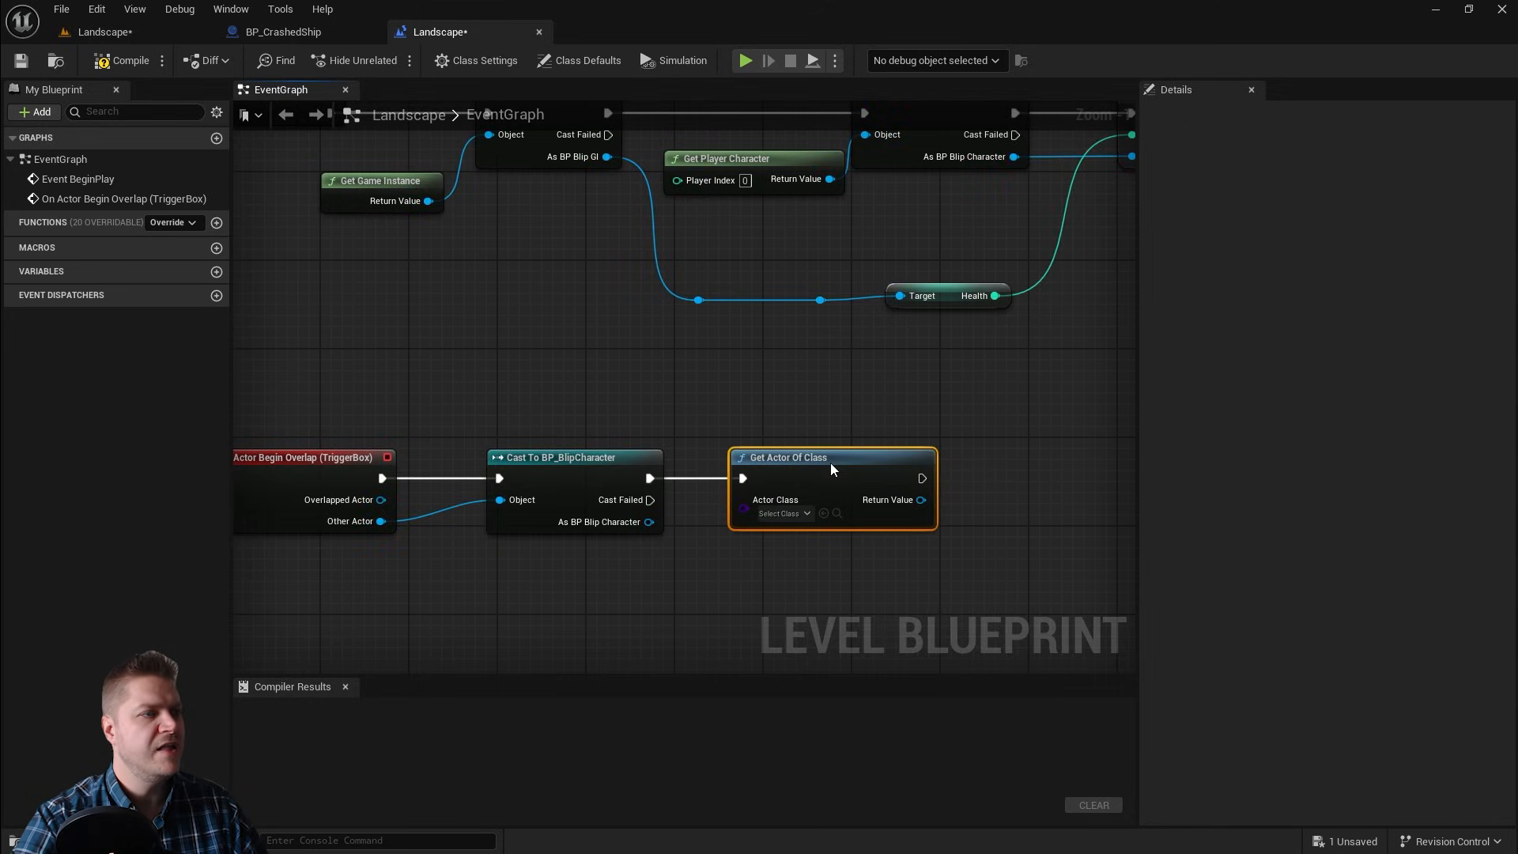
{"action": "left_click", "coordinate": [807, 514]}
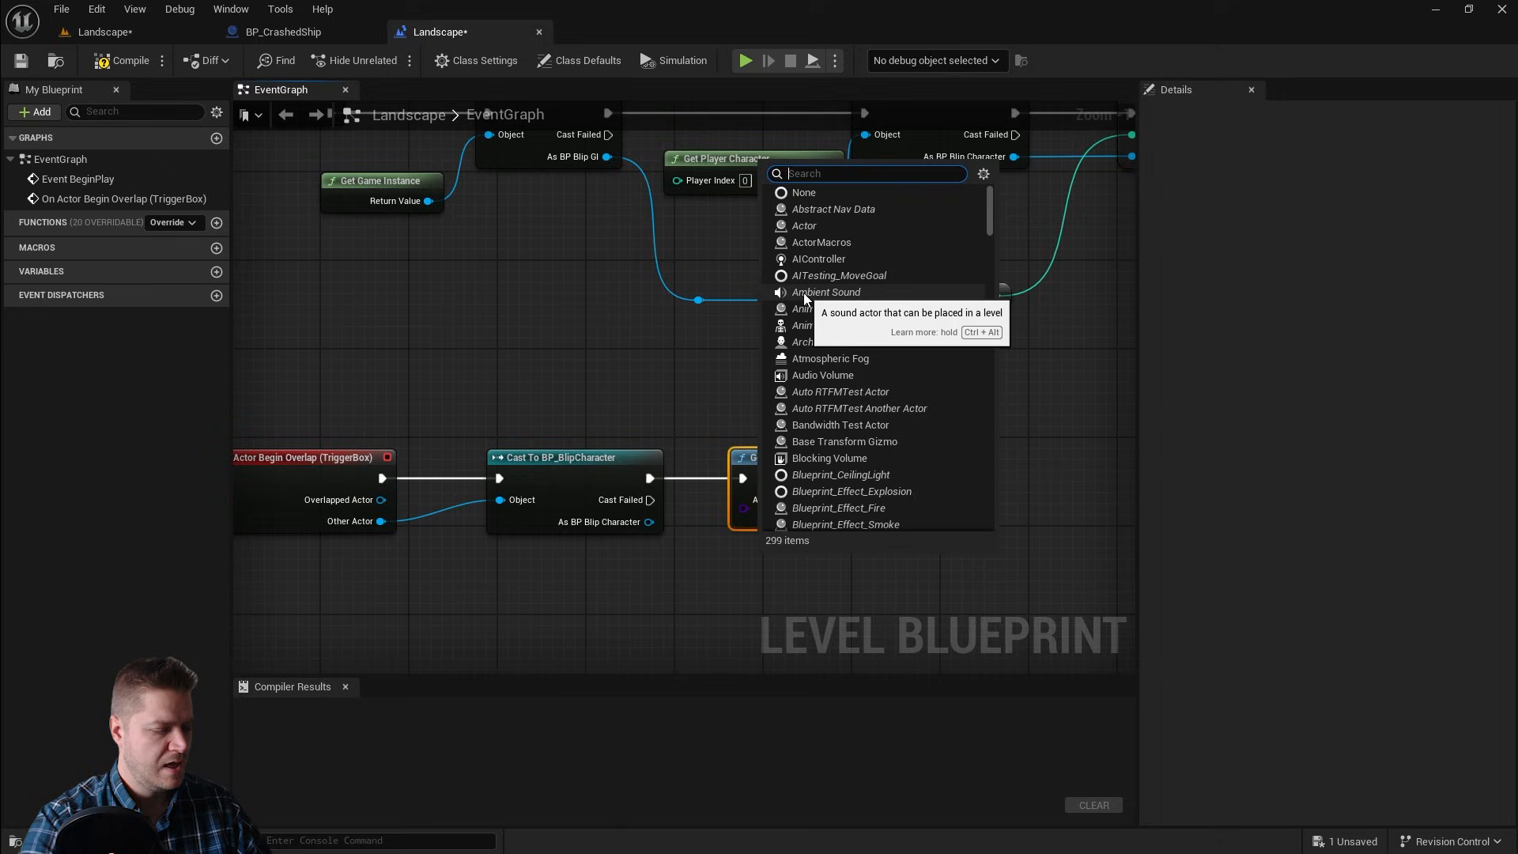
{"action": "type", "text": "cra"}
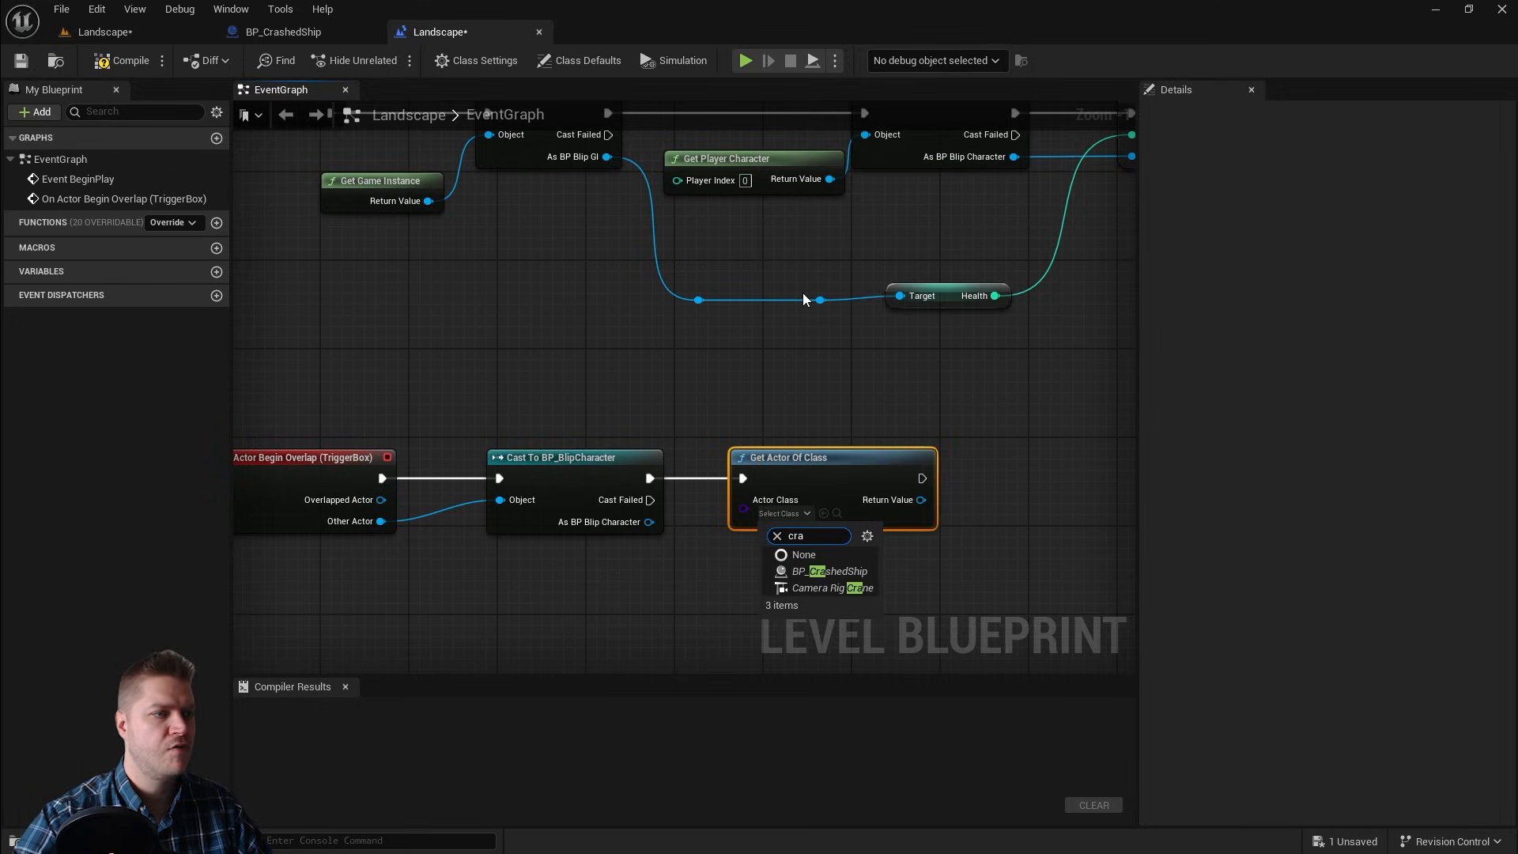
{"action": "left_click", "coordinate": [845, 568]}
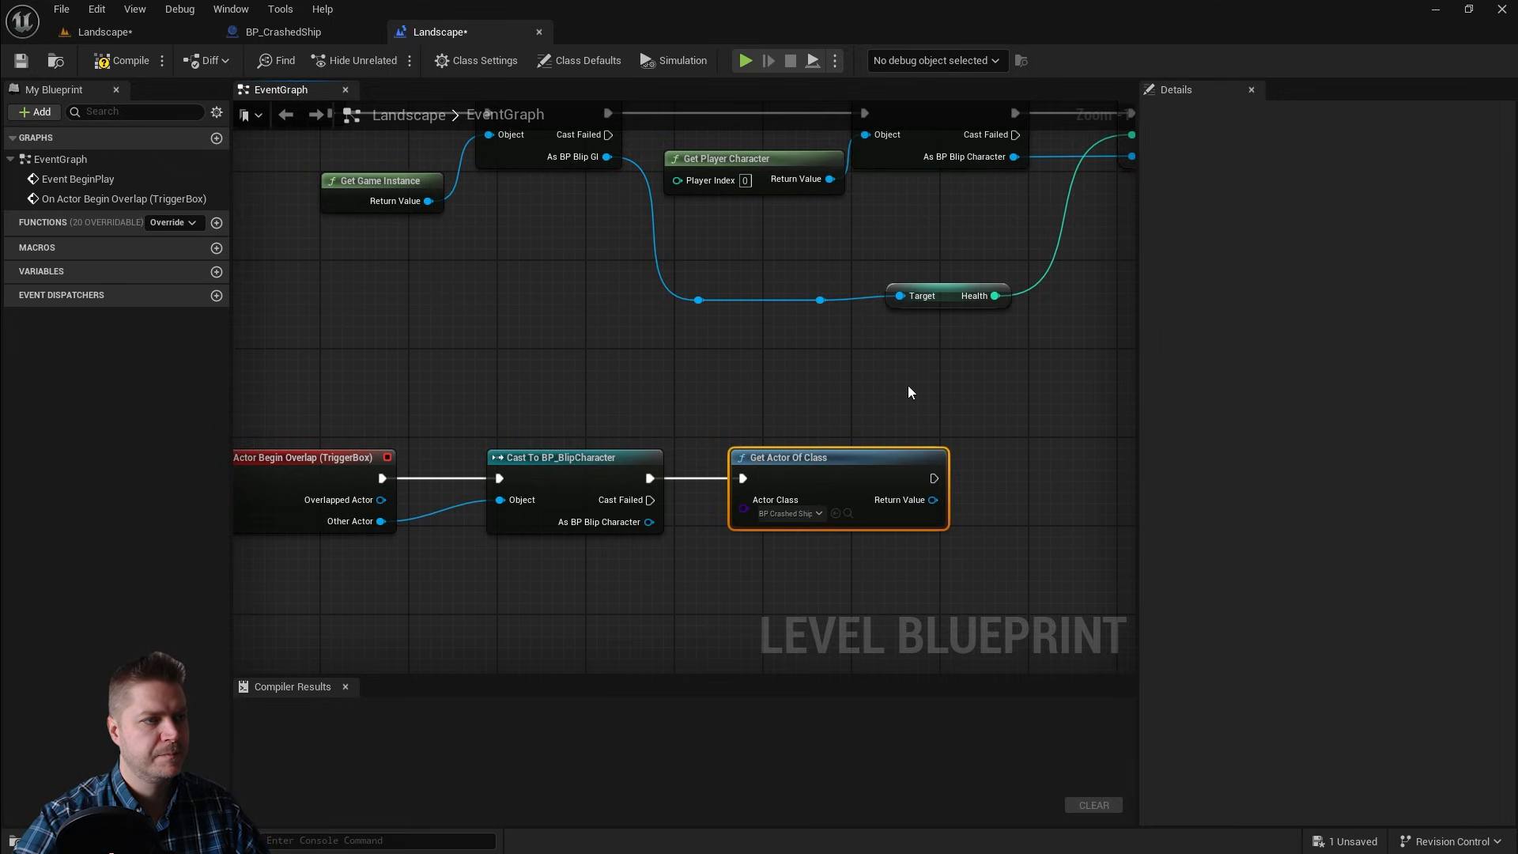
{"action": "right_click_drag", "start_coordinate": [938, 573], "coordinate": [714, 517]}
Step: Call the Explode event on the returned BP_CrashedShip actor and wire it after Get Actor Of Class
{"action": "left_click_drag", "start_coordinate": [719, 457], "coordinate": [779, 451]}
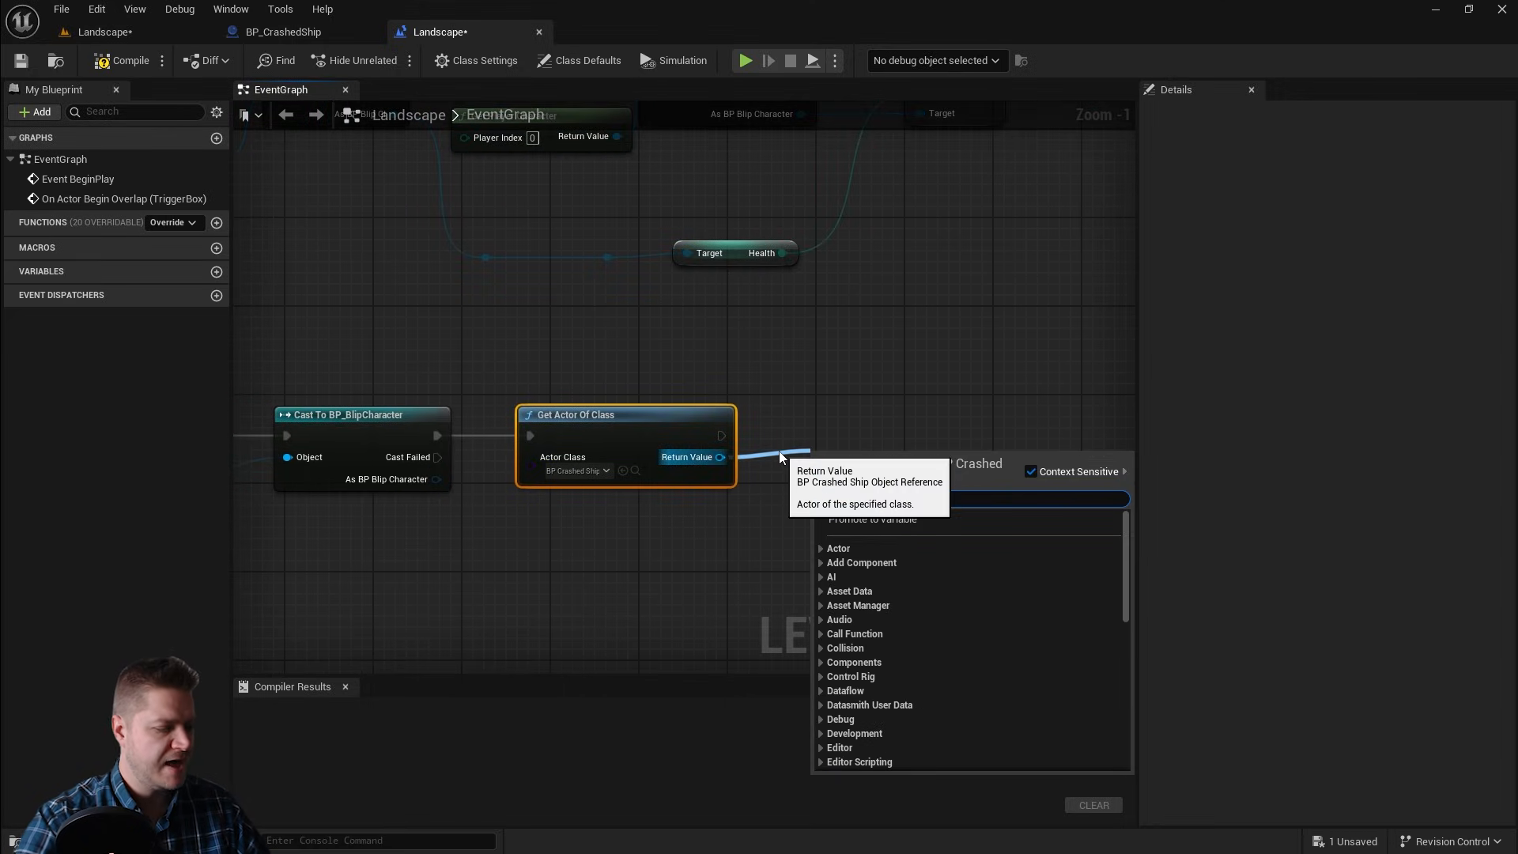
{"action": "type", "text": "explo"}
{"action": "left_click", "coordinate": [866, 533]}
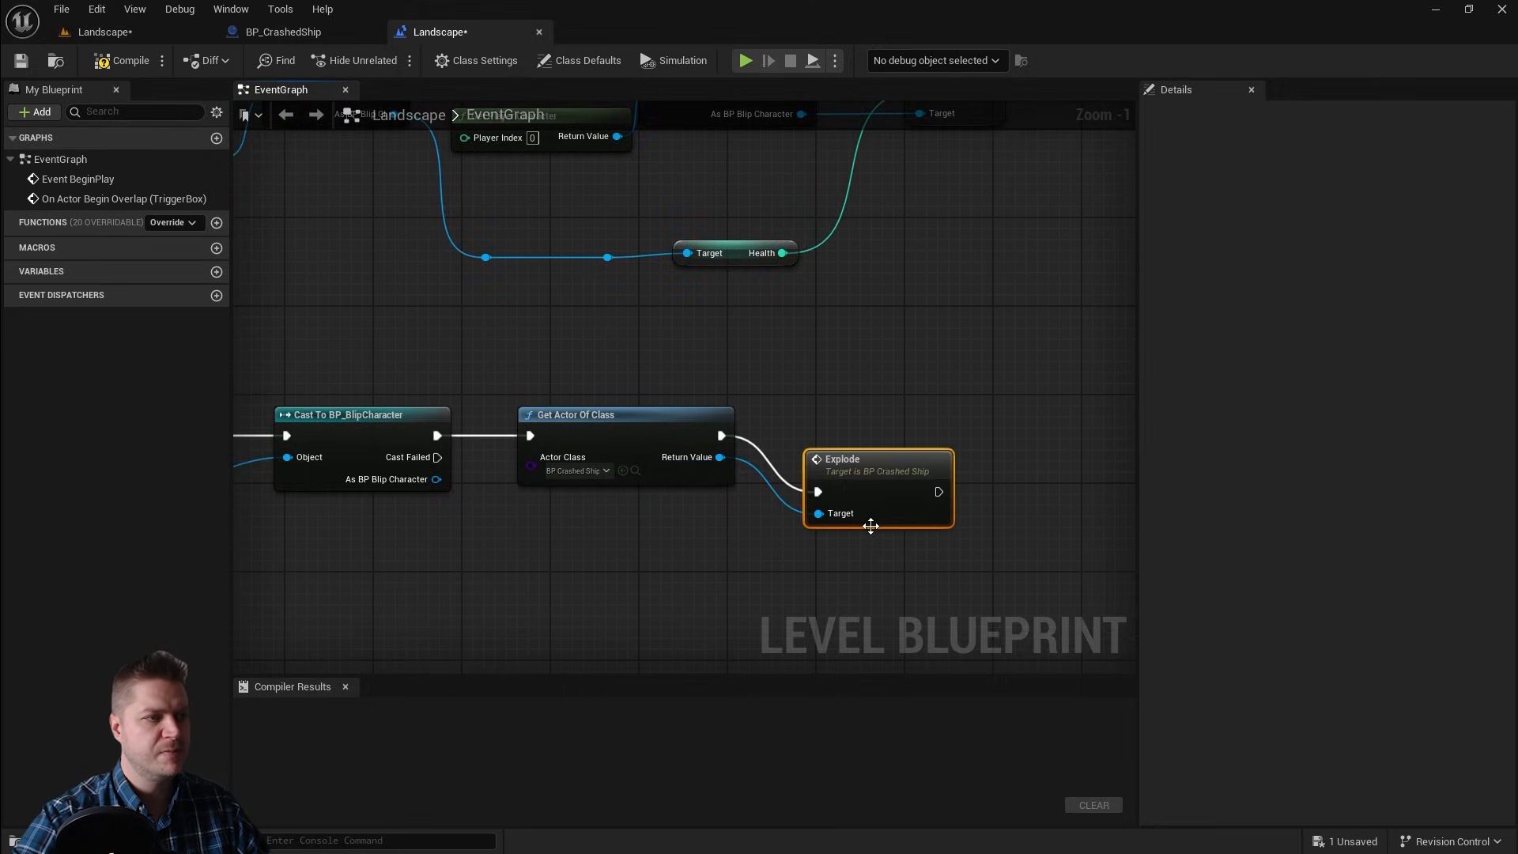
{"action": "left_click_drag", "start_coordinate": [866, 456], "coordinate": [876, 407]}
{"action": "scroll", "coordinate": [696, 513], "scroll_direction": "down", "scroll_amount": 2}
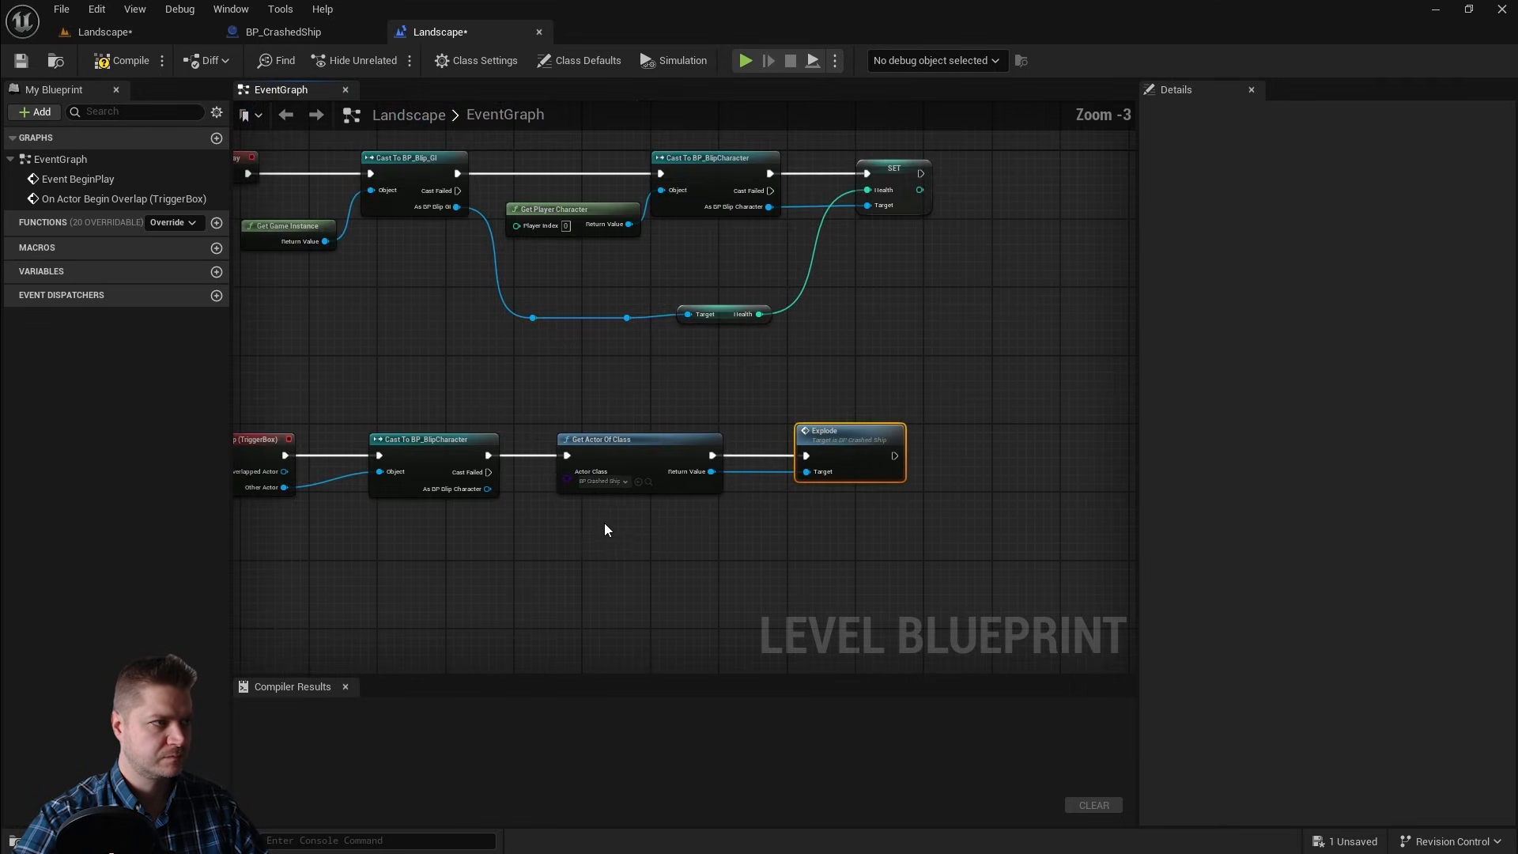
{"action": "right_click_drag", "start_coordinate": [606, 528], "coordinate": [788, 476]}
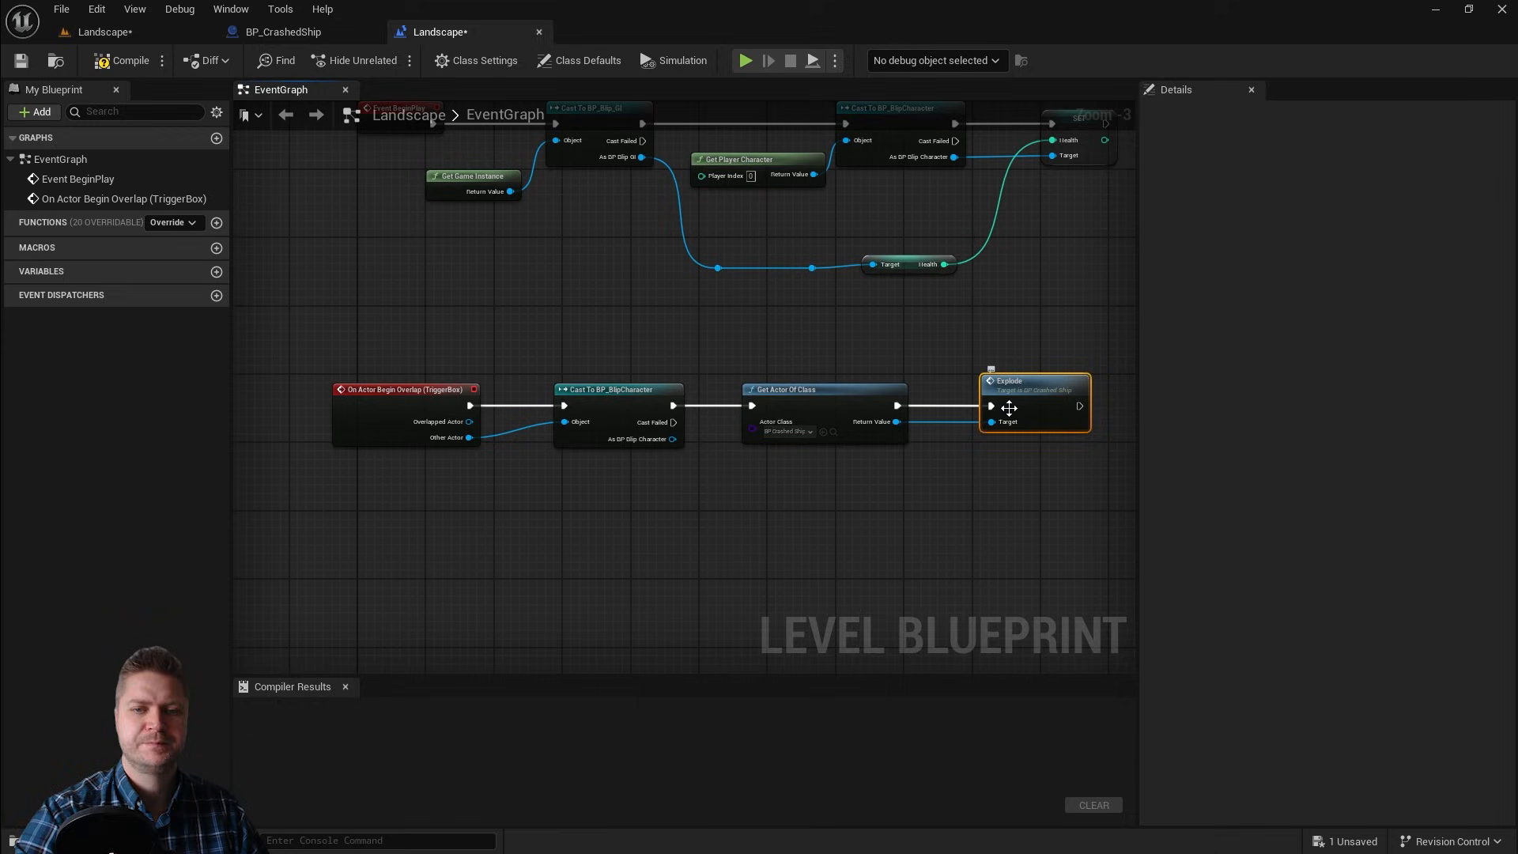
Step: Compile and save the Level Blueprint, then return to the Landscape level viewport
{"action": "left_click", "coordinate": [123, 61]}
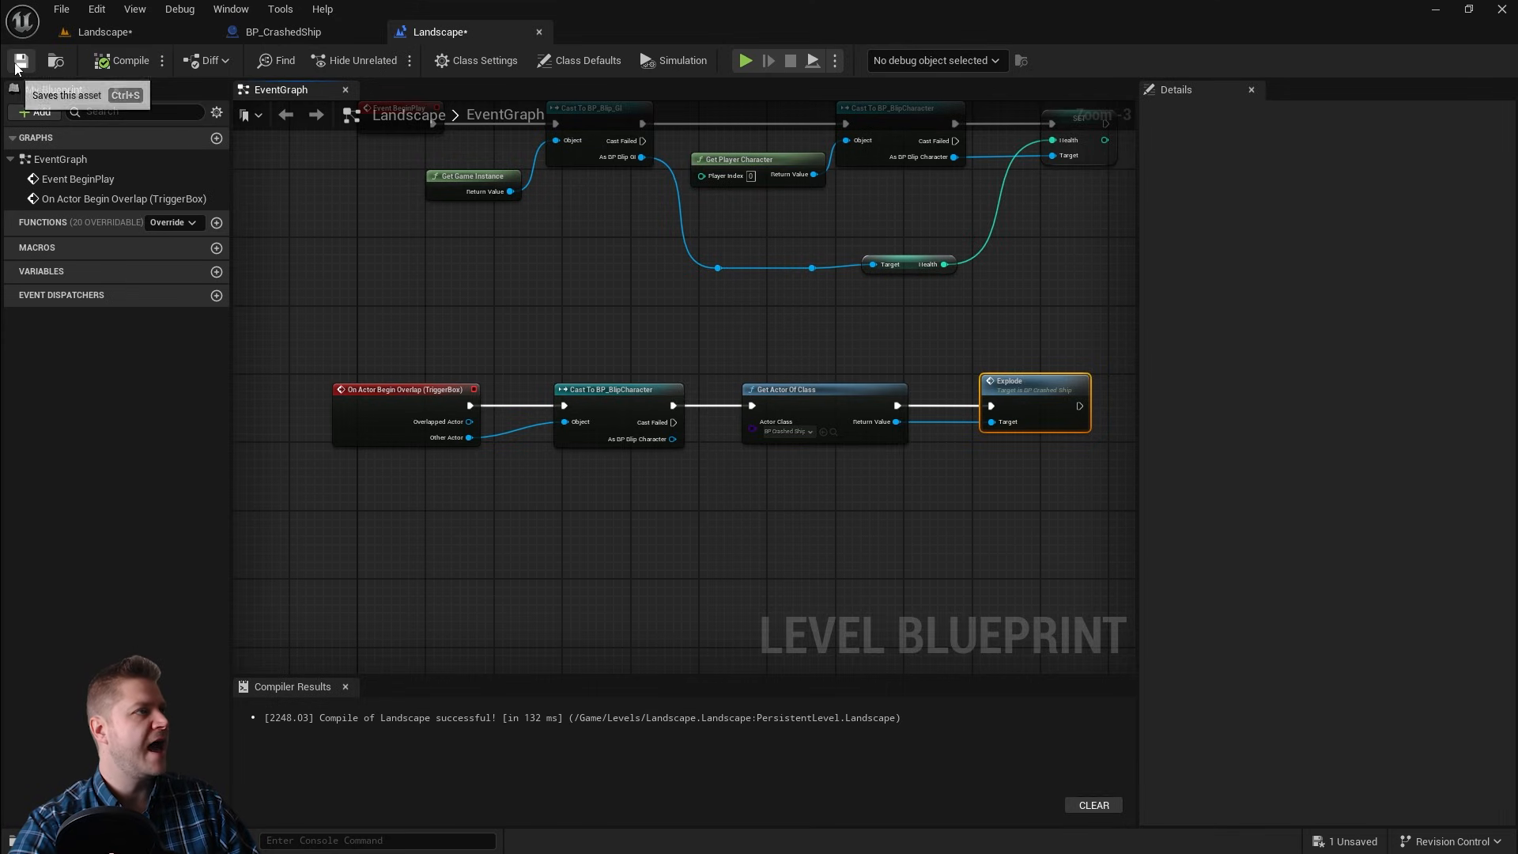
{"action": "left_click", "coordinate": [20, 62]}
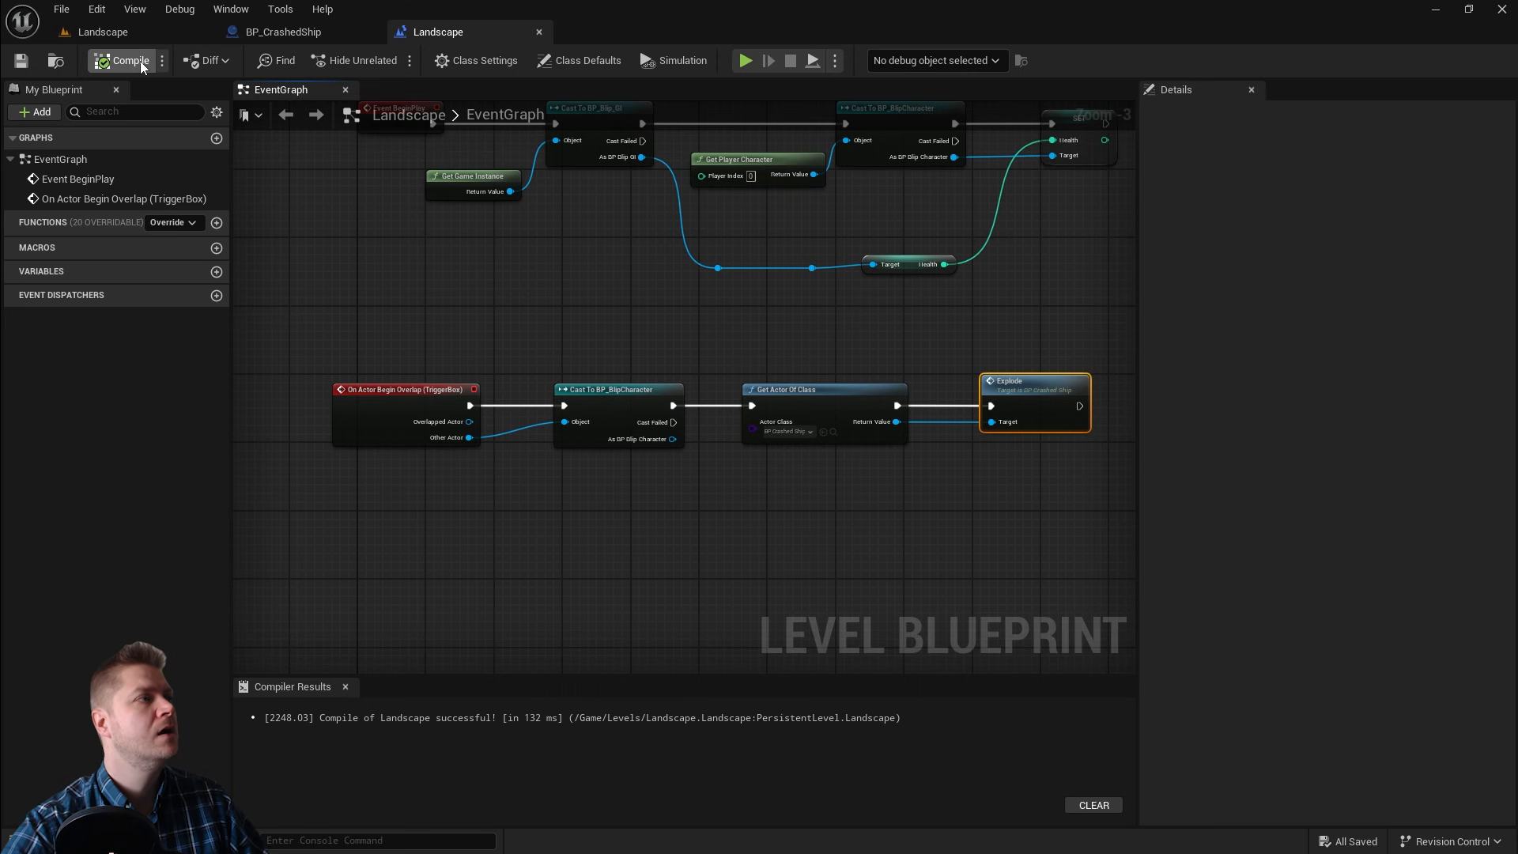
{"action": "left_click", "coordinate": [116, 33]}
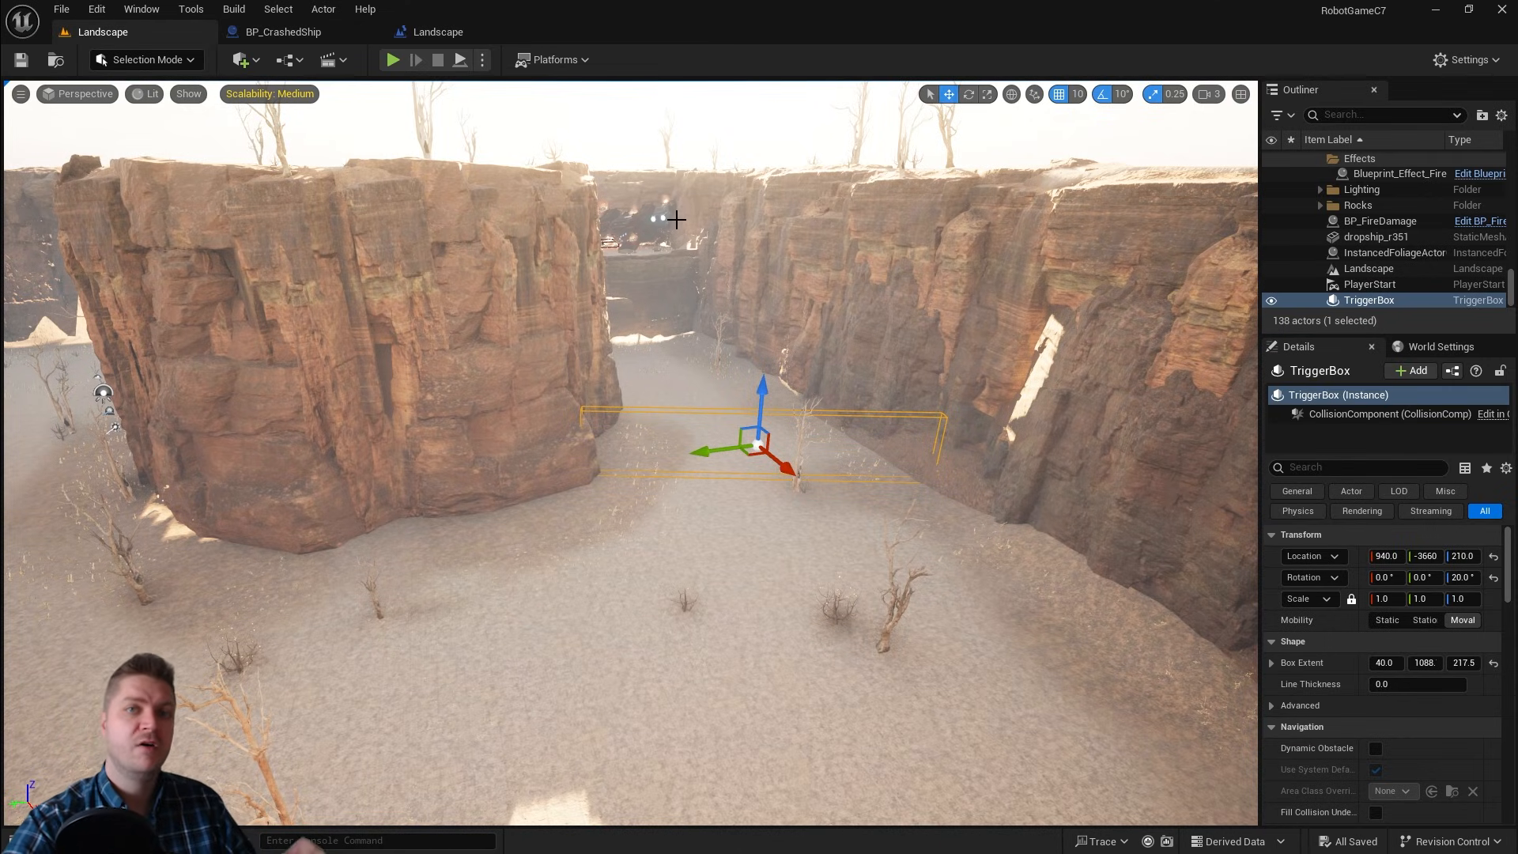
Step: Select and delete five of the Blueprint_Effect_Fire actors burning on the original dropship mesh
{"action": "key", "text": "w"}
{"action": "mouse_move", "coordinate": [633, 450]}
{"action": "right_mouse_down"}
{"action": "mouse_move", "coordinate": [581, 380]}
{"action": "mouse_move", "coordinate": [625, 332]}
{"action": "mouse_move", "coordinate": [625, 375]}
{"action": "mouse_move", "coordinate": [585, 383]}
{"action": "mouse_move", "coordinate": [664, 379]}
{"action": "mouse_move", "coordinate": [581, 376]}
{"action": "mouse_move", "coordinate": [787, 502]}
{"action": "right_mouse_up"}
{"action": "key", "text": "s"}
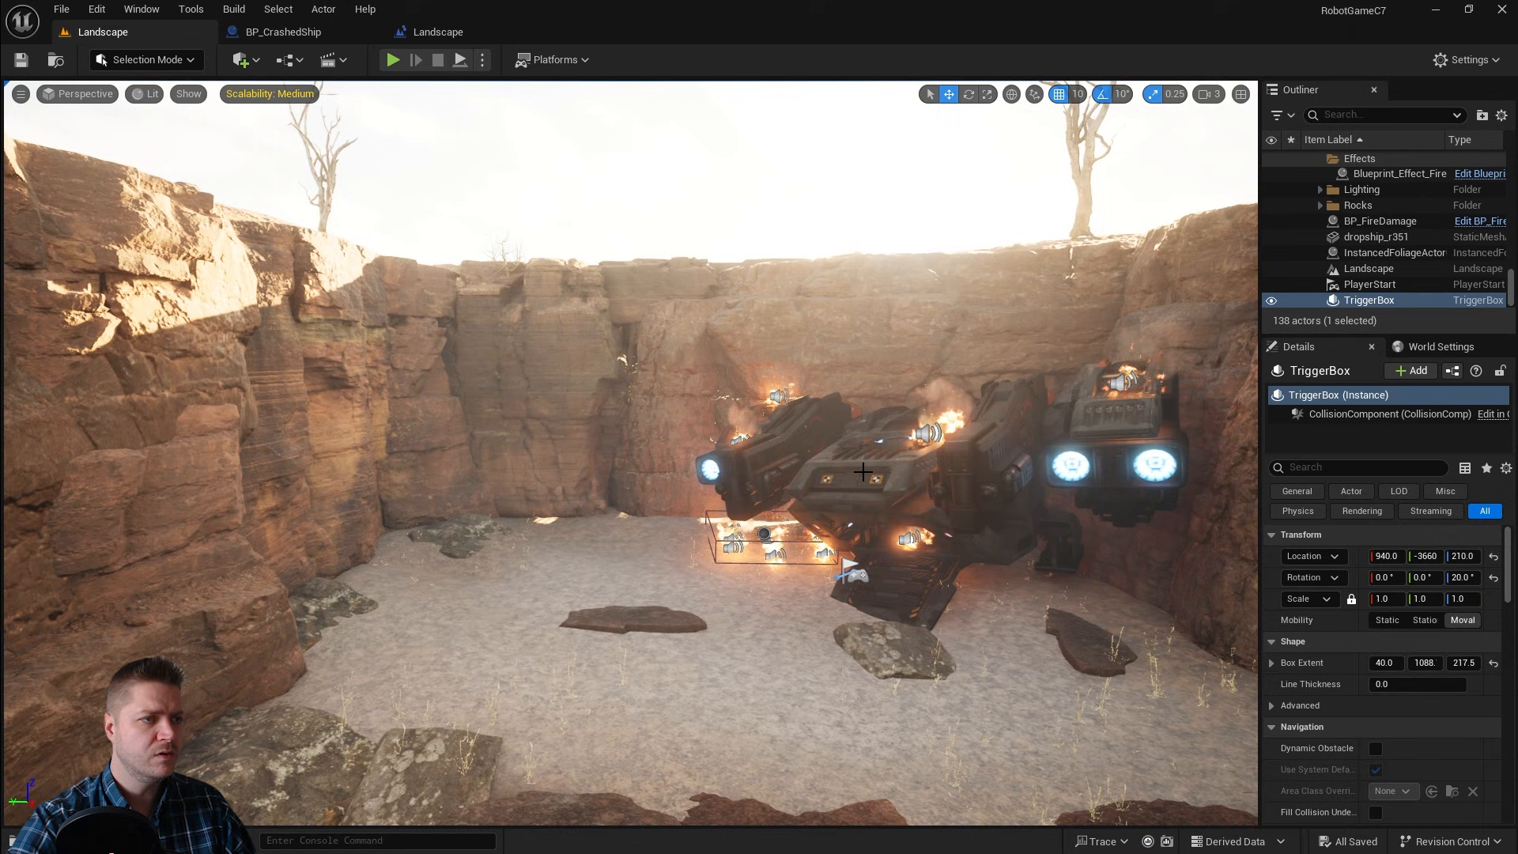
{"action": "left_click", "coordinate": [806, 435]}
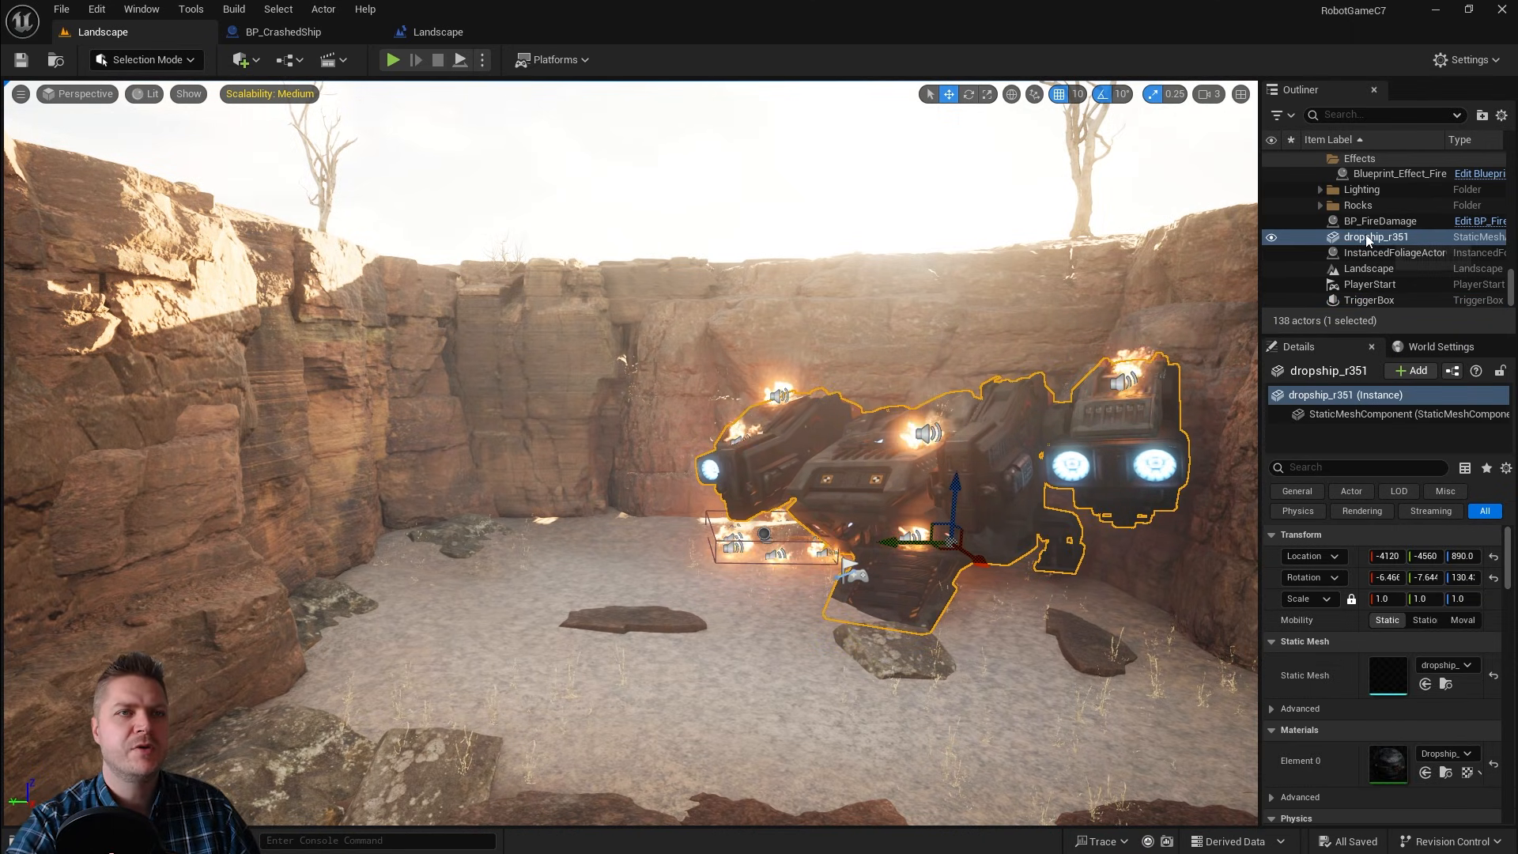
{"action": "scroll", "coordinate": [1366, 239], "scroll_direction": "up", "scroll_amount": 3}
{"action": "scroll", "coordinate": [1423, 245], "scroll_direction": "up", "scroll_amount": 5}
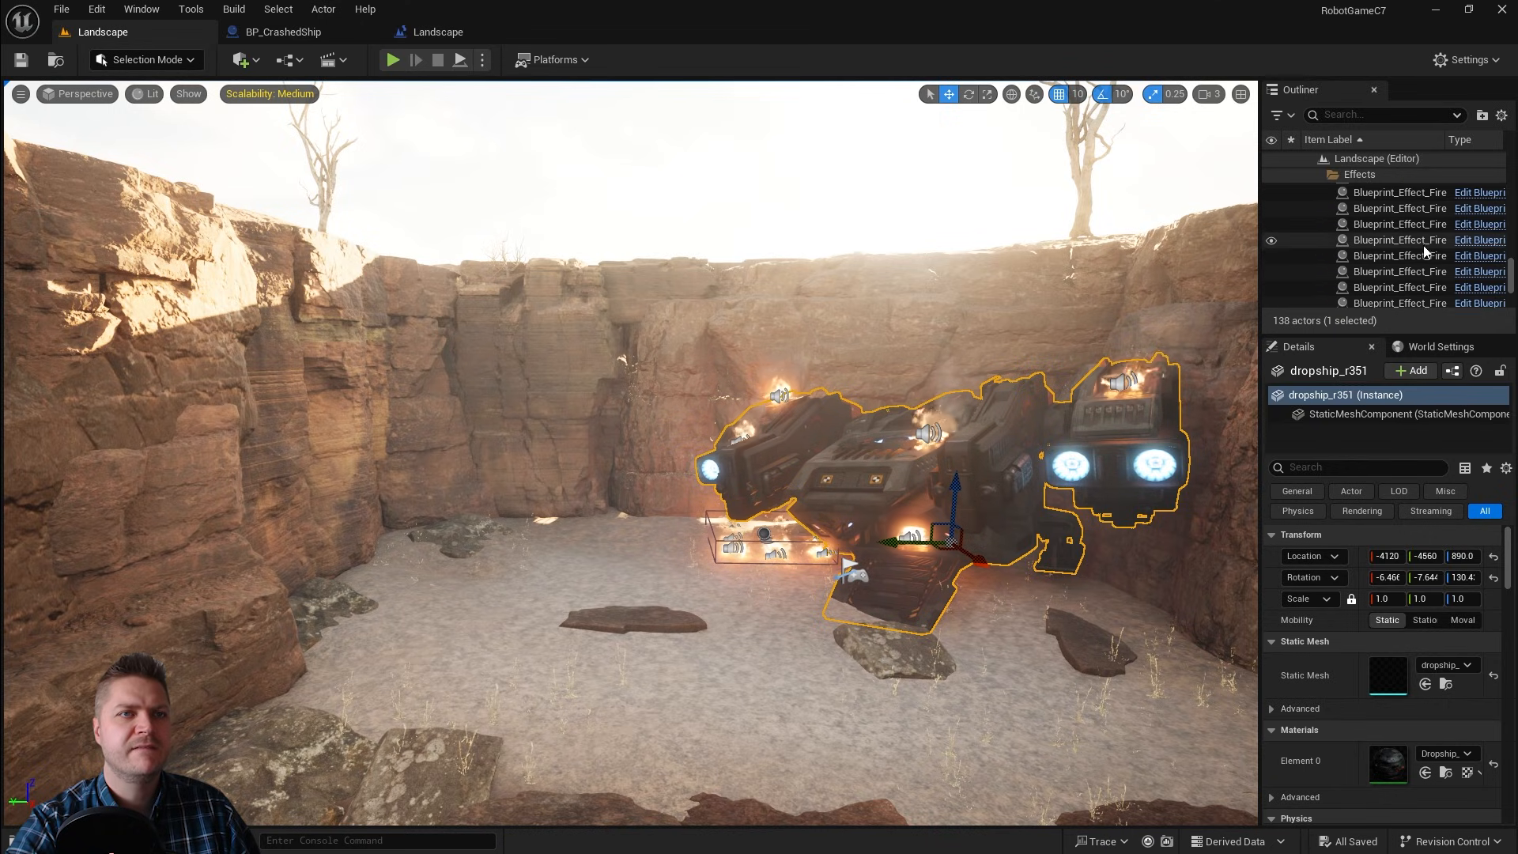
{"action": "scroll", "coordinate": [1412, 241], "scroll_direction": "down", "scroll_amount": 3}
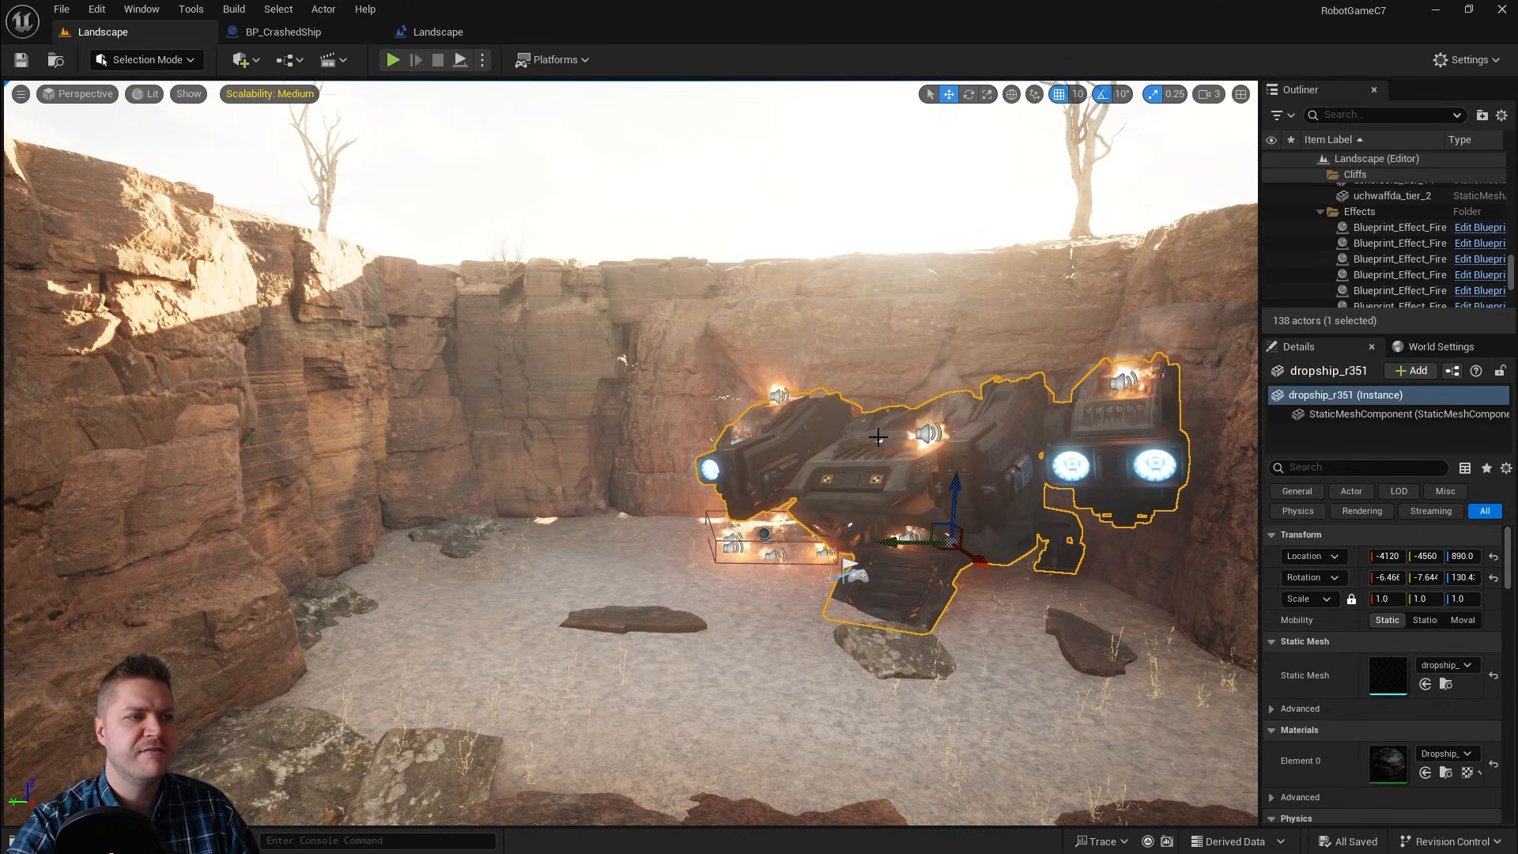
{"action": "left_click", "coordinate": [1384, 228]}
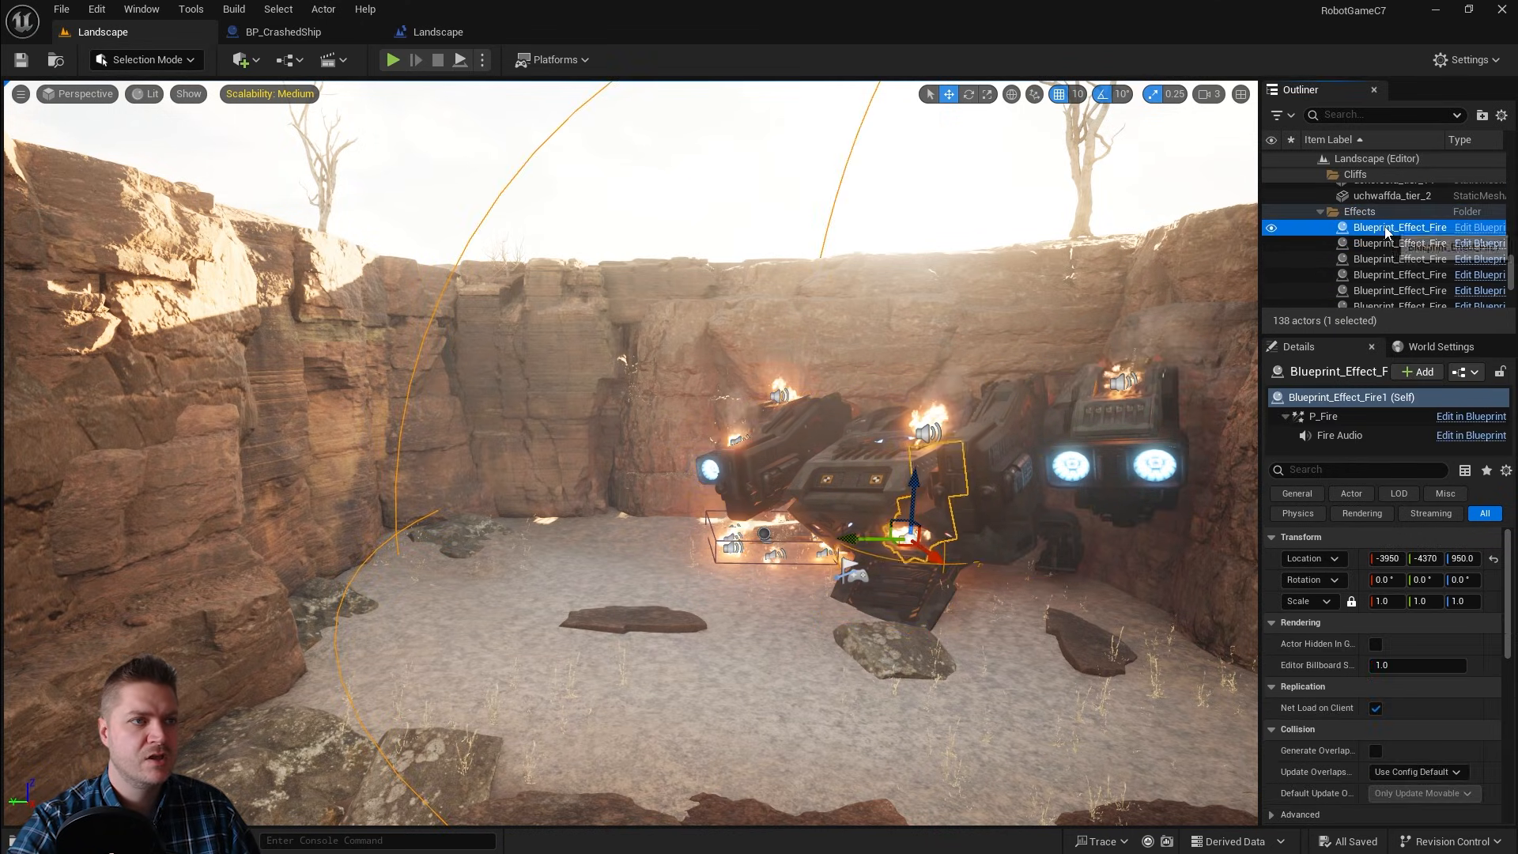
{"action": "left_click", "coordinate": [1383, 259], "text": "shift"}
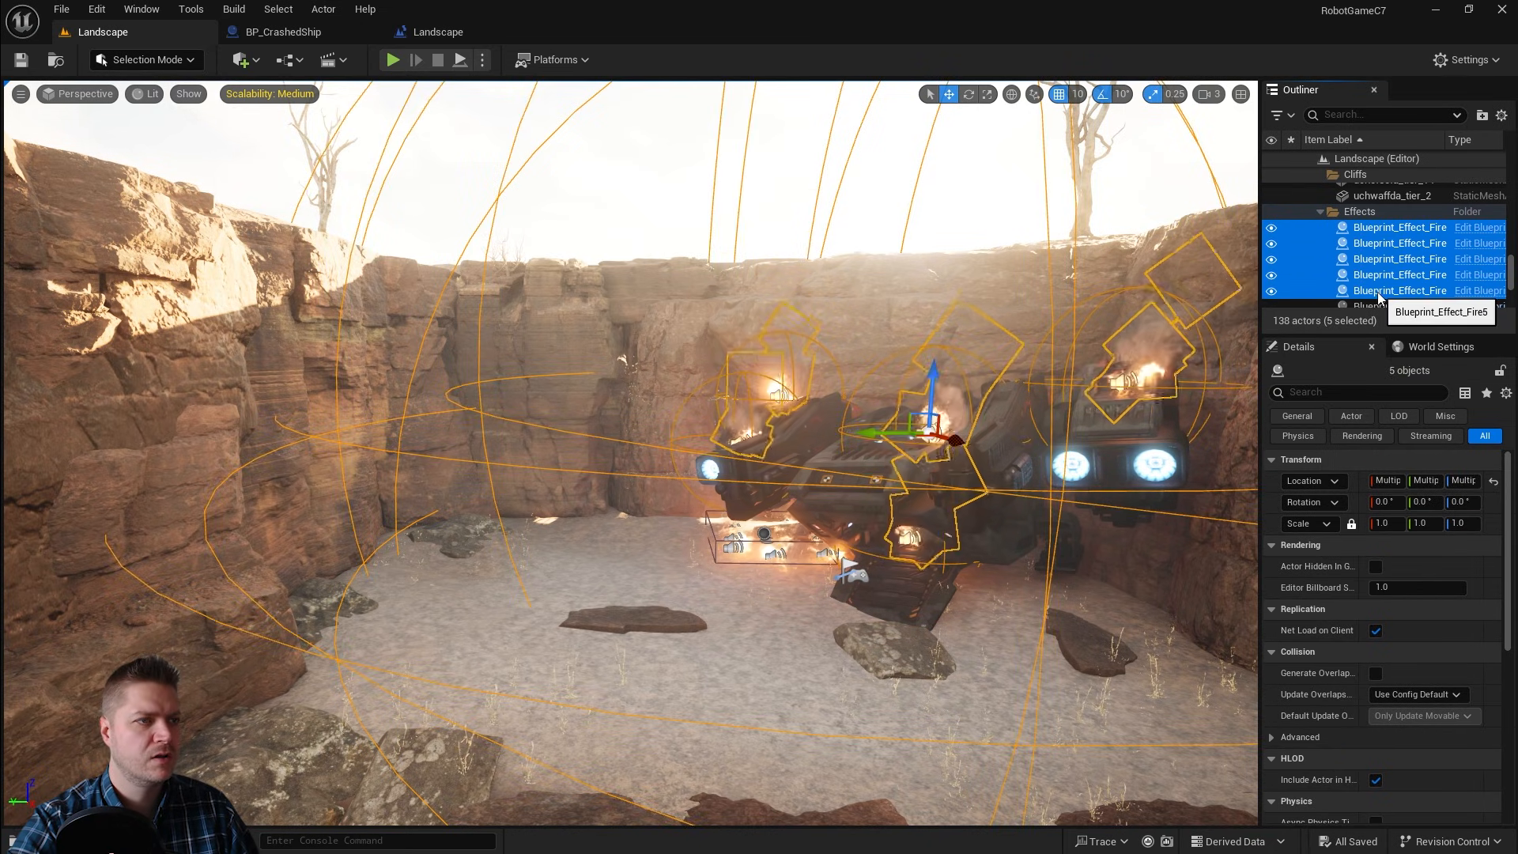
{"action": "left_click", "coordinate": [1377, 291], "text": "shift"}
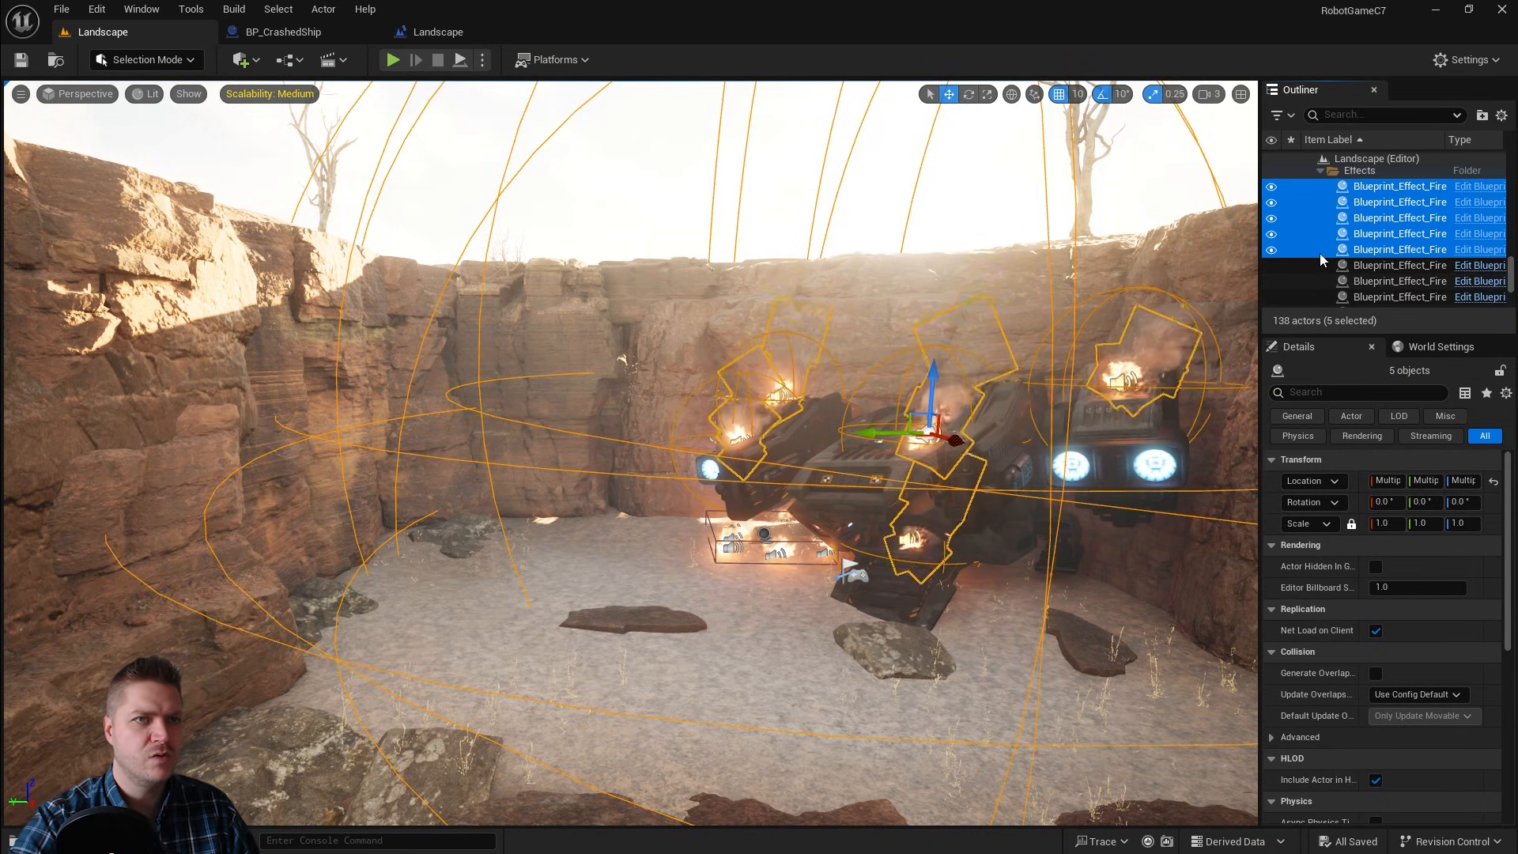
{"action": "left_click", "coordinate": [1374, 268], "text": "shift"}
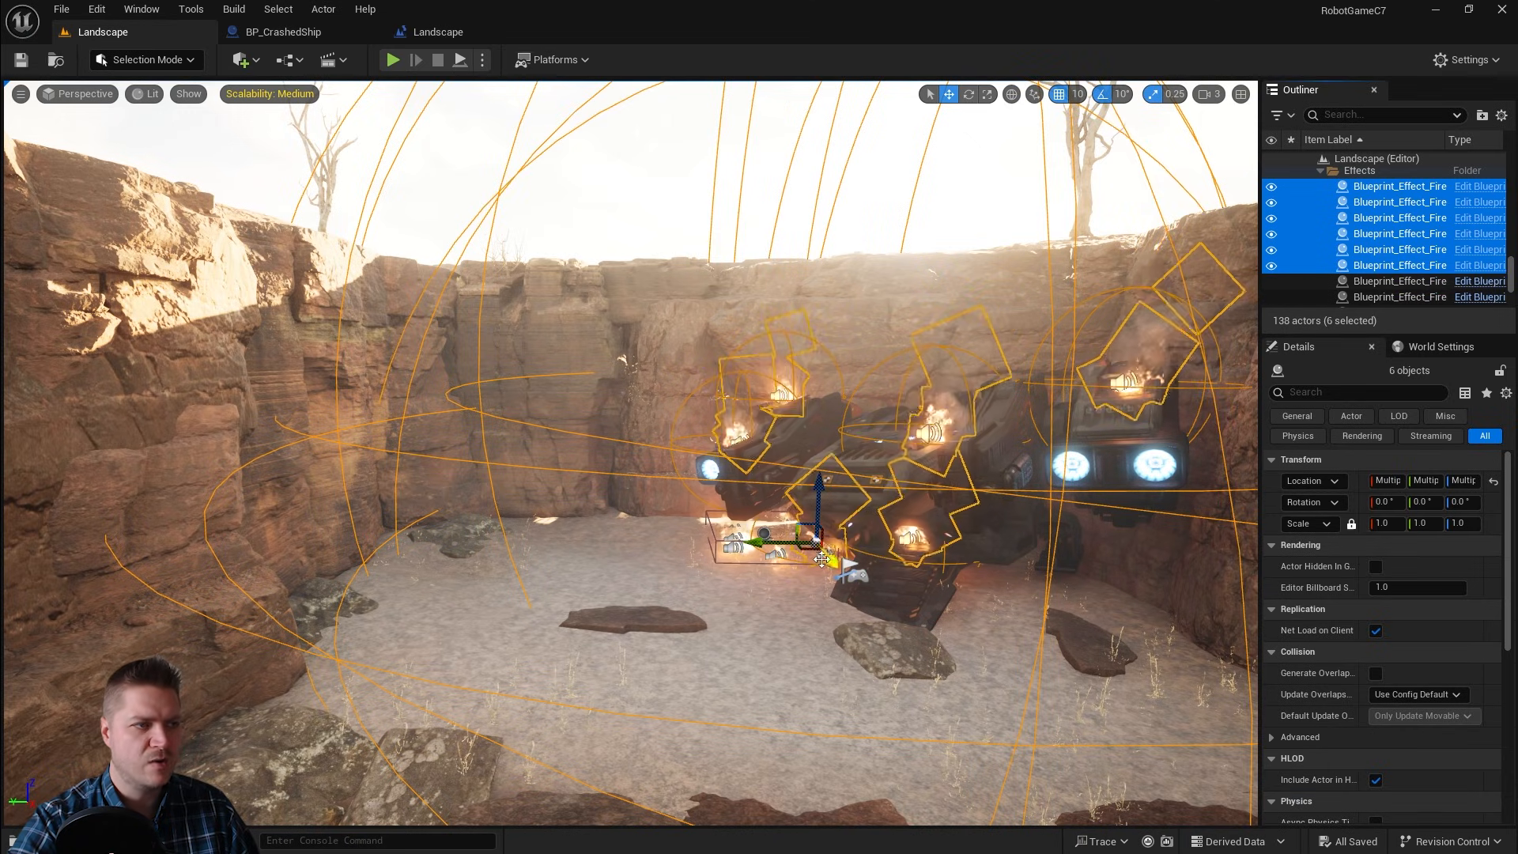
{"action": "left_click", "coordinate": [1378, 267], "text": "ctrl"}
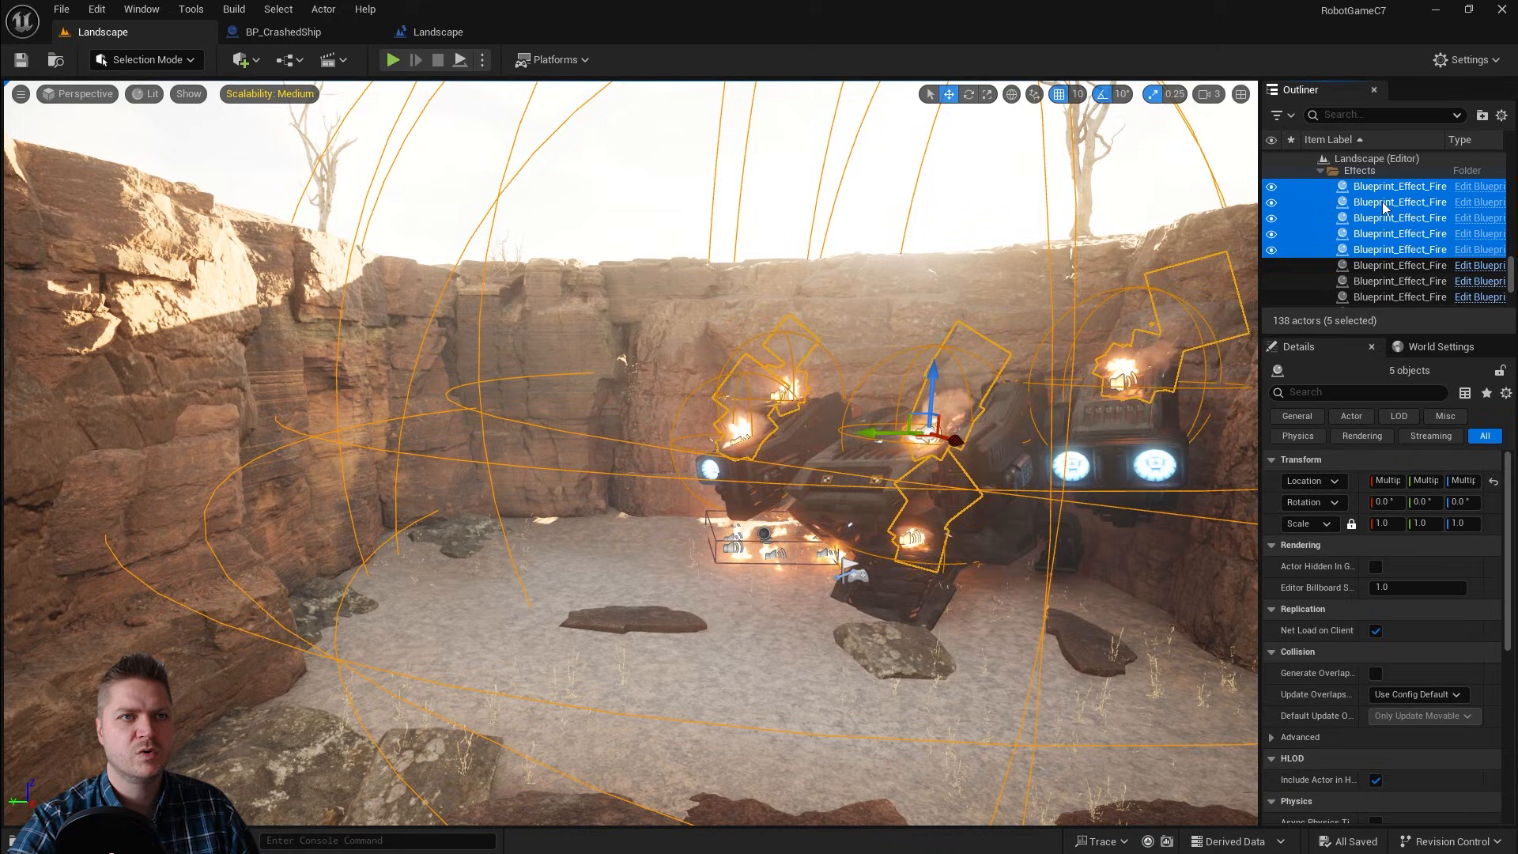
{"action": "key", "text": "Delete"}
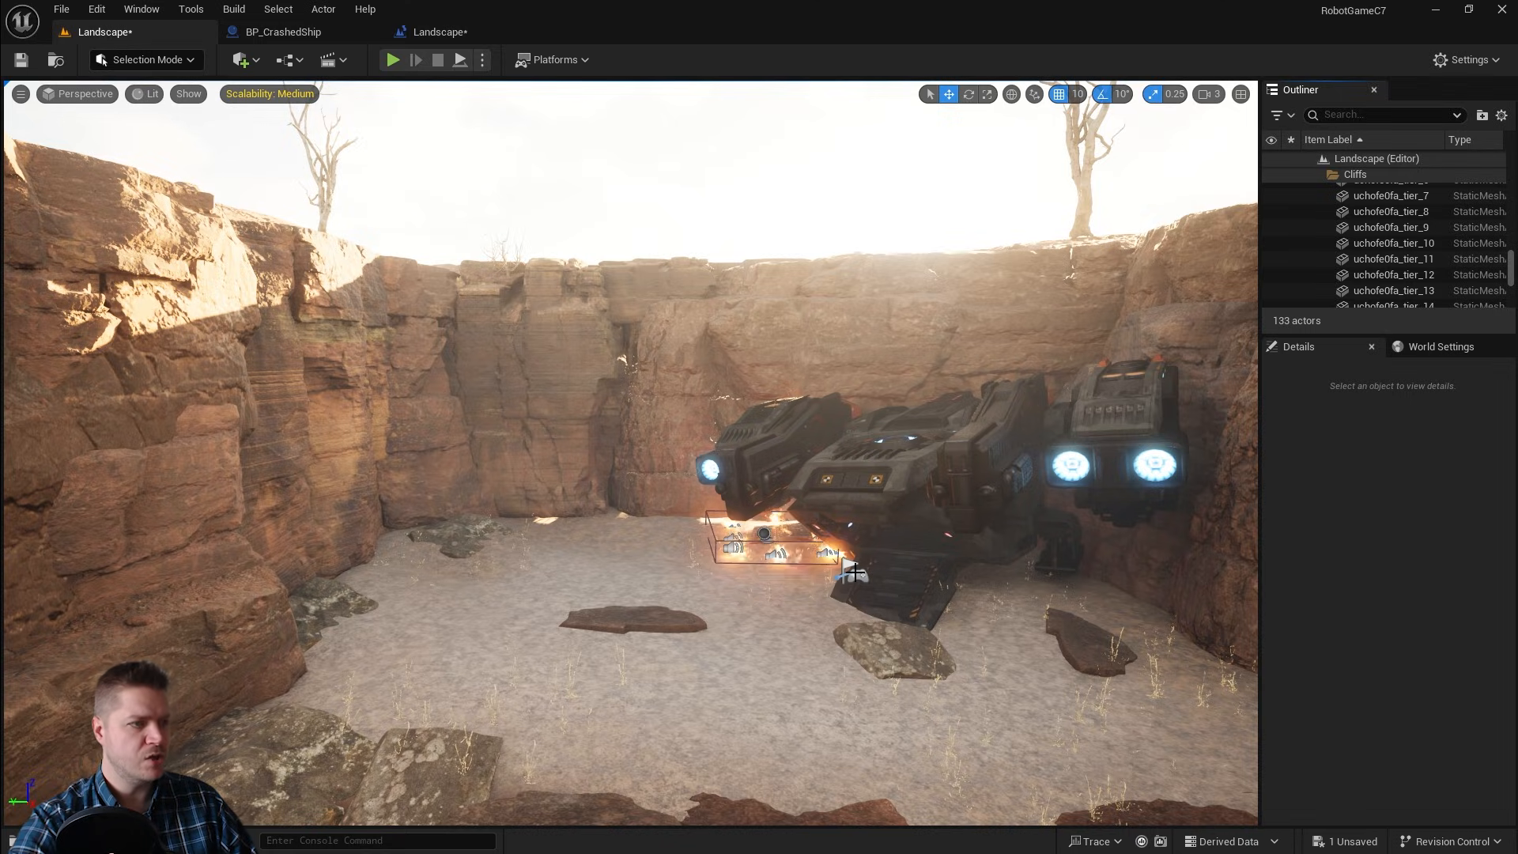
Step: Place a BP_CrashedShip actor from the content drawer into the canyon near the original dropship
{"action": "key", "text": "ctrl+space"}
{"action": "mouse_move", "coordinate": [430, 610]}
{"action": "left_mouse_down"}
{"action": "mouse_move", "coordinate": [478, 431]}
{"action": "mouse_move", "coordinate": [525, 508]}
{"action": "mouse_move", "coordinate": [485, 603]}
{"action": "mouse_move", "coordinate": [431, 599]}
{"action": "left_mouse_up"}
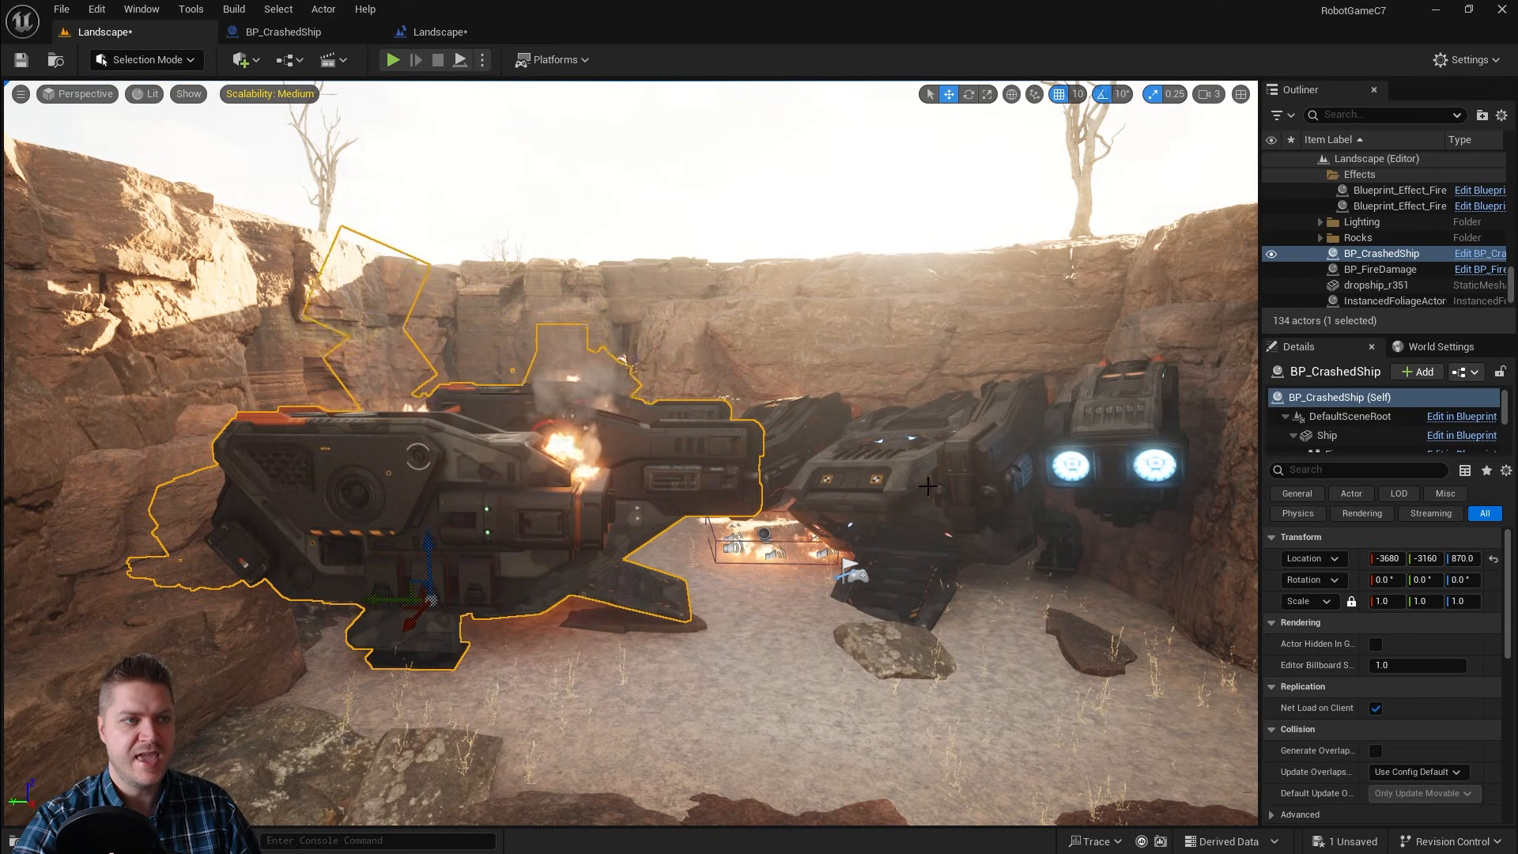
{"action": "left_click", "coordinate": [992, 446]}
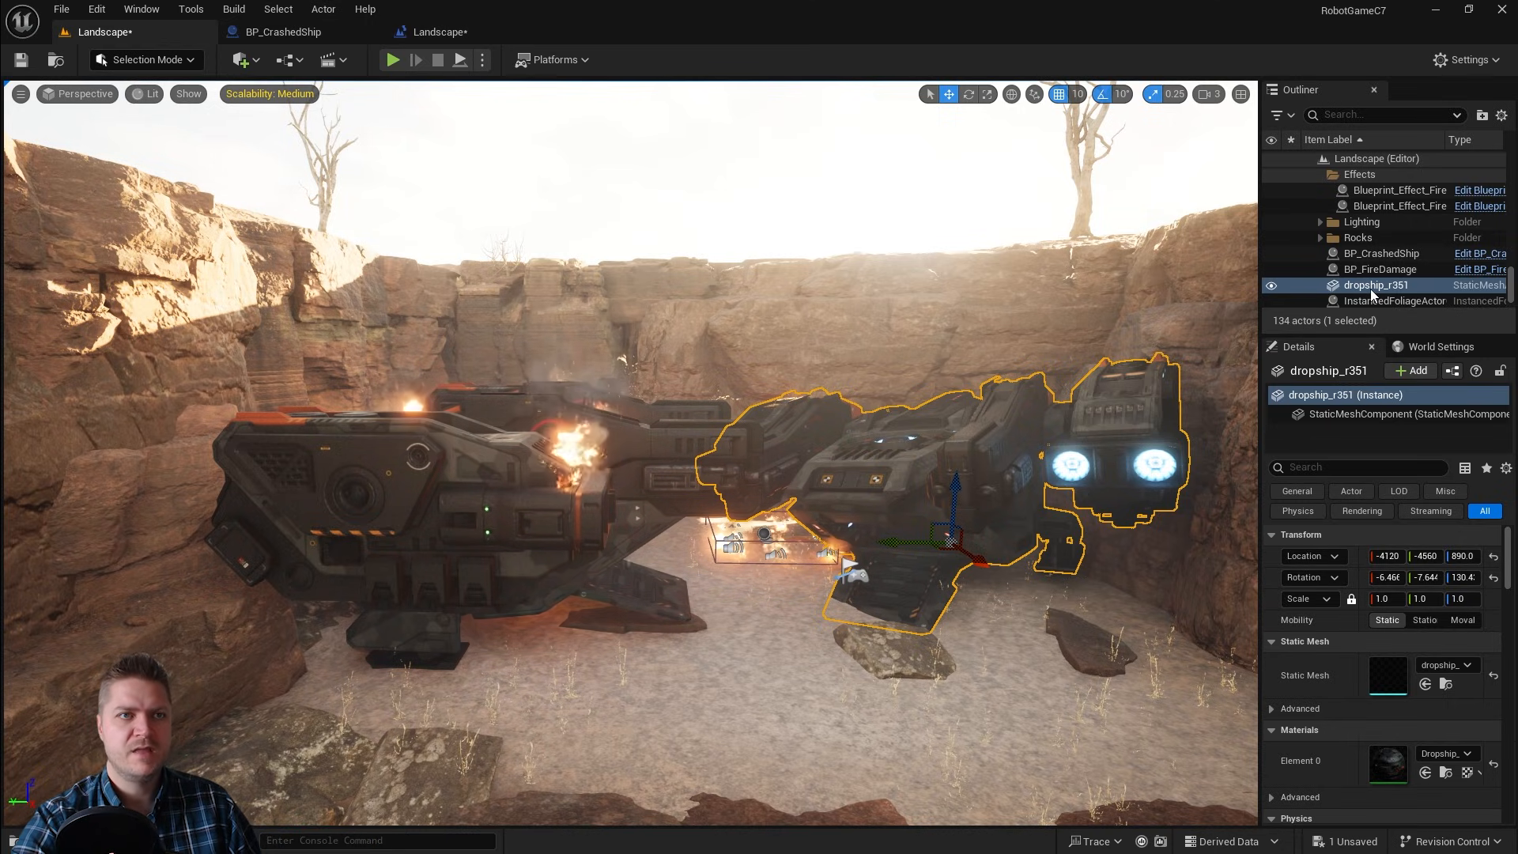
{"action": "left_click", "coordinate": [1387, 253]}
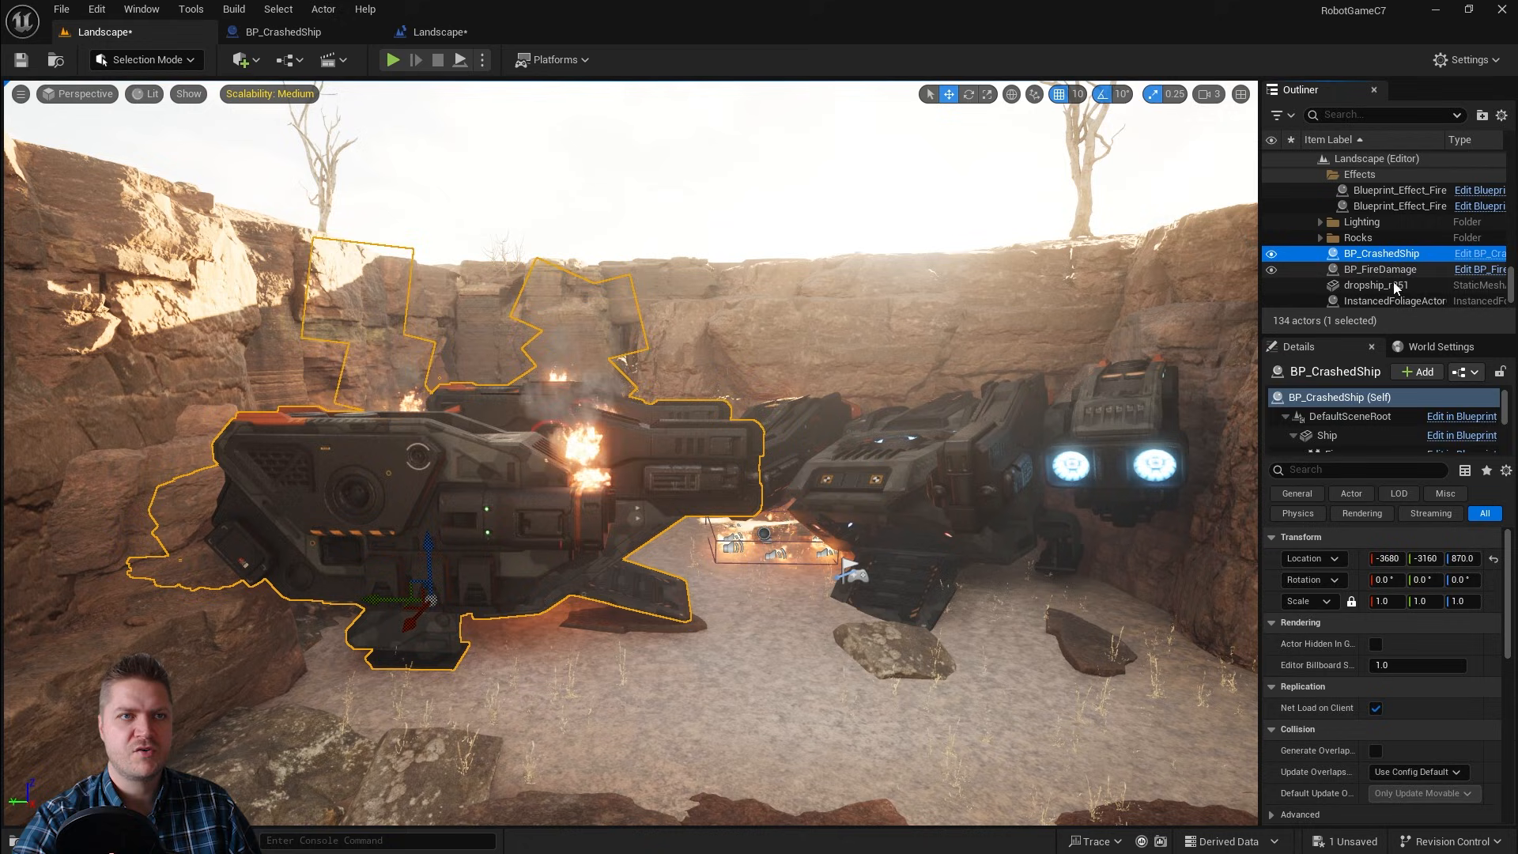
{"action": "left_click", "coordinate": [1395, 286]}
{"action": "left_click", "coordinate": [1383, 253]}
{"action": "left_click", "coordinate": [1388, 287]}
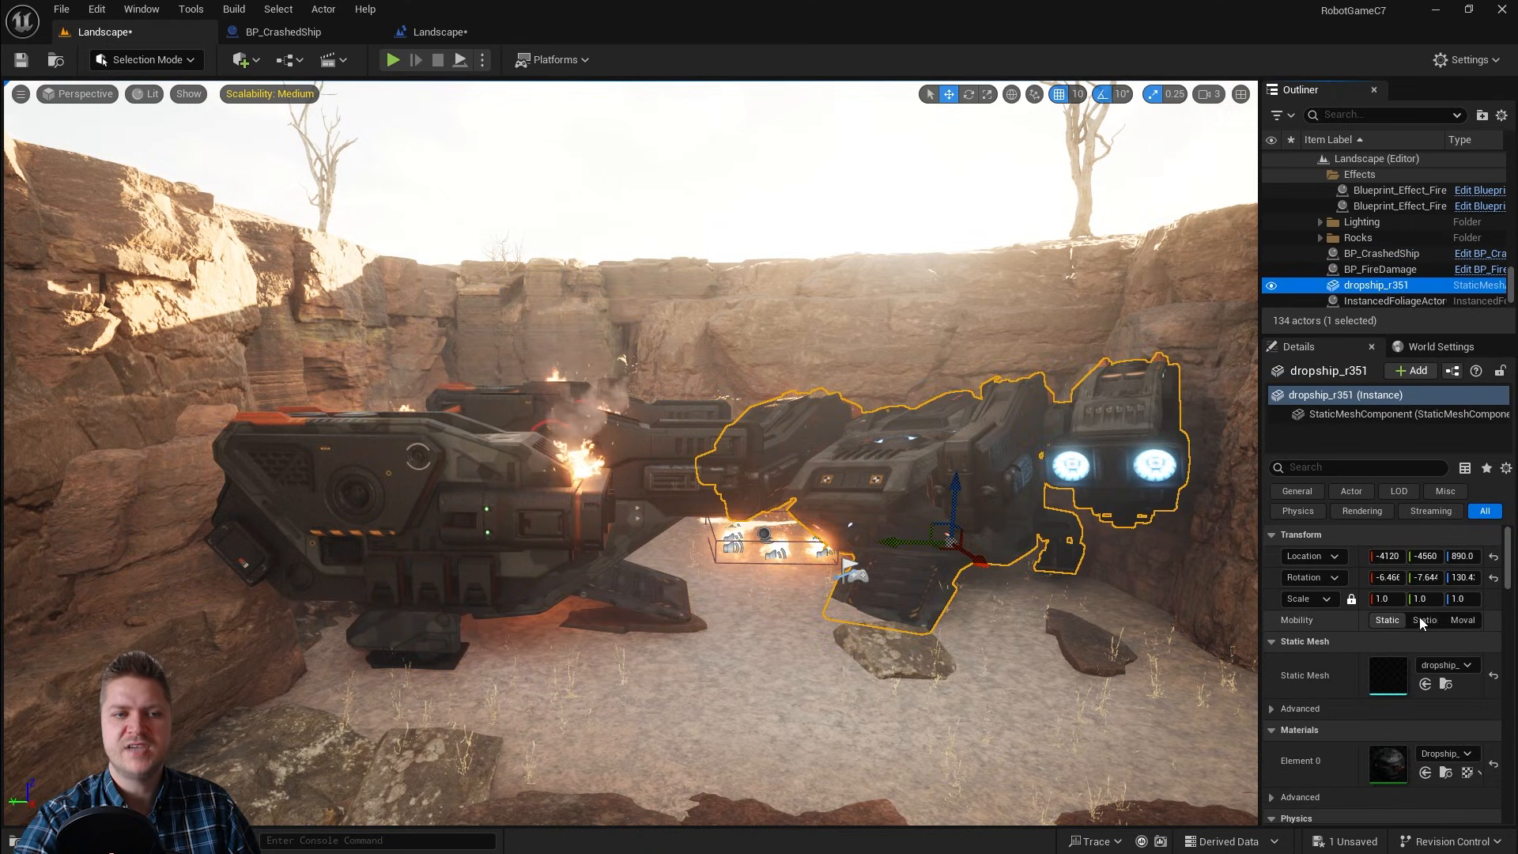
Step: Copy the dropship's X and Y rotation values onto the BP_CrashedShip actor
{"action": "left_click", "coordinate": [1384, 578]}
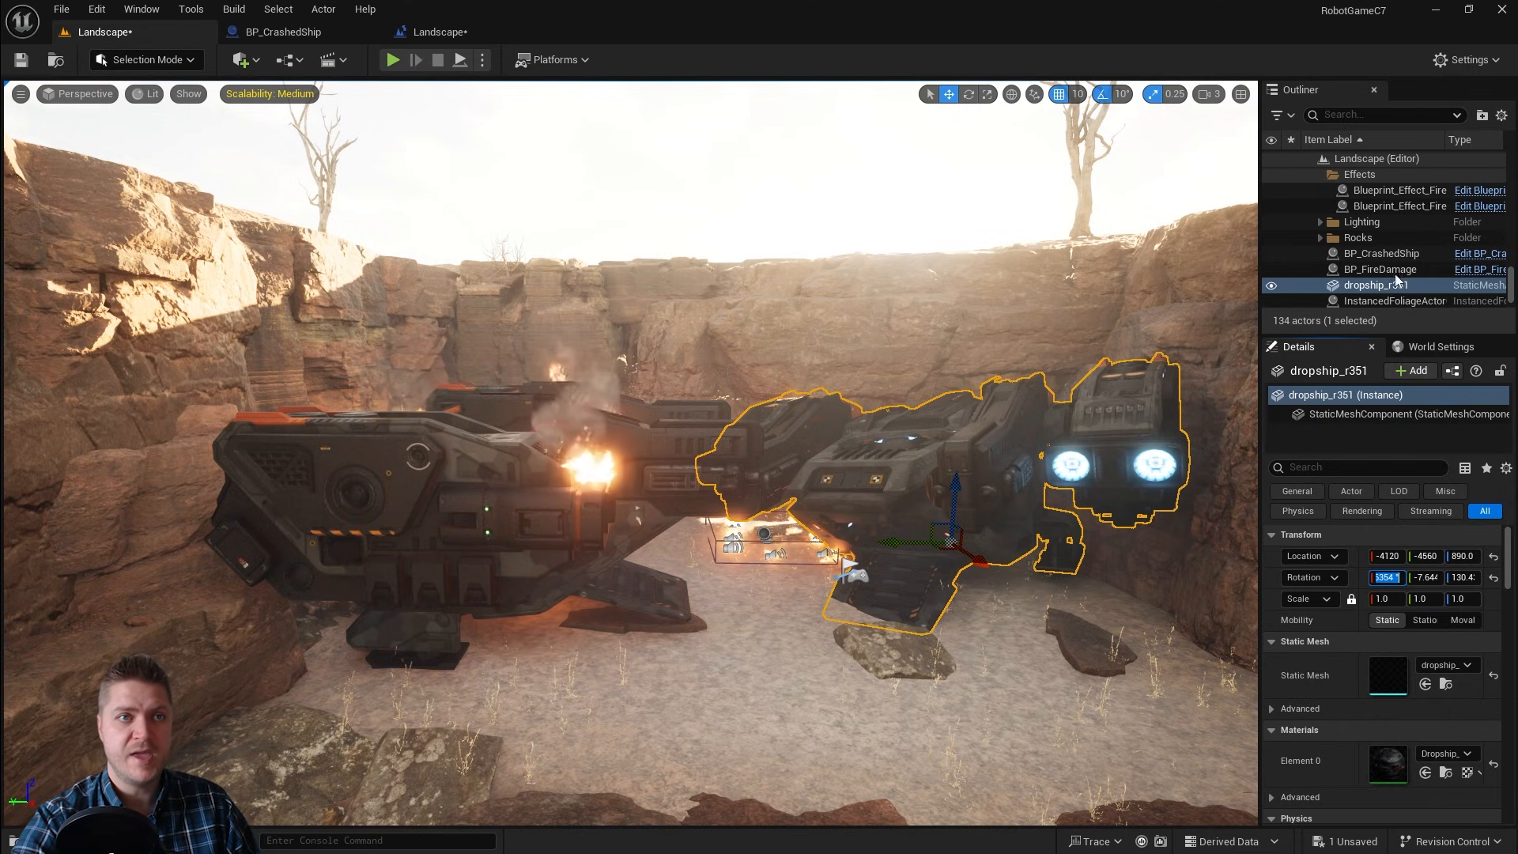
{"action": "left_click", "coordinate": [1381, 253]}
{"action": "left_click", "coordinate": [1383, 578]}
{"action": "type", "text": "-6.466354 °"}
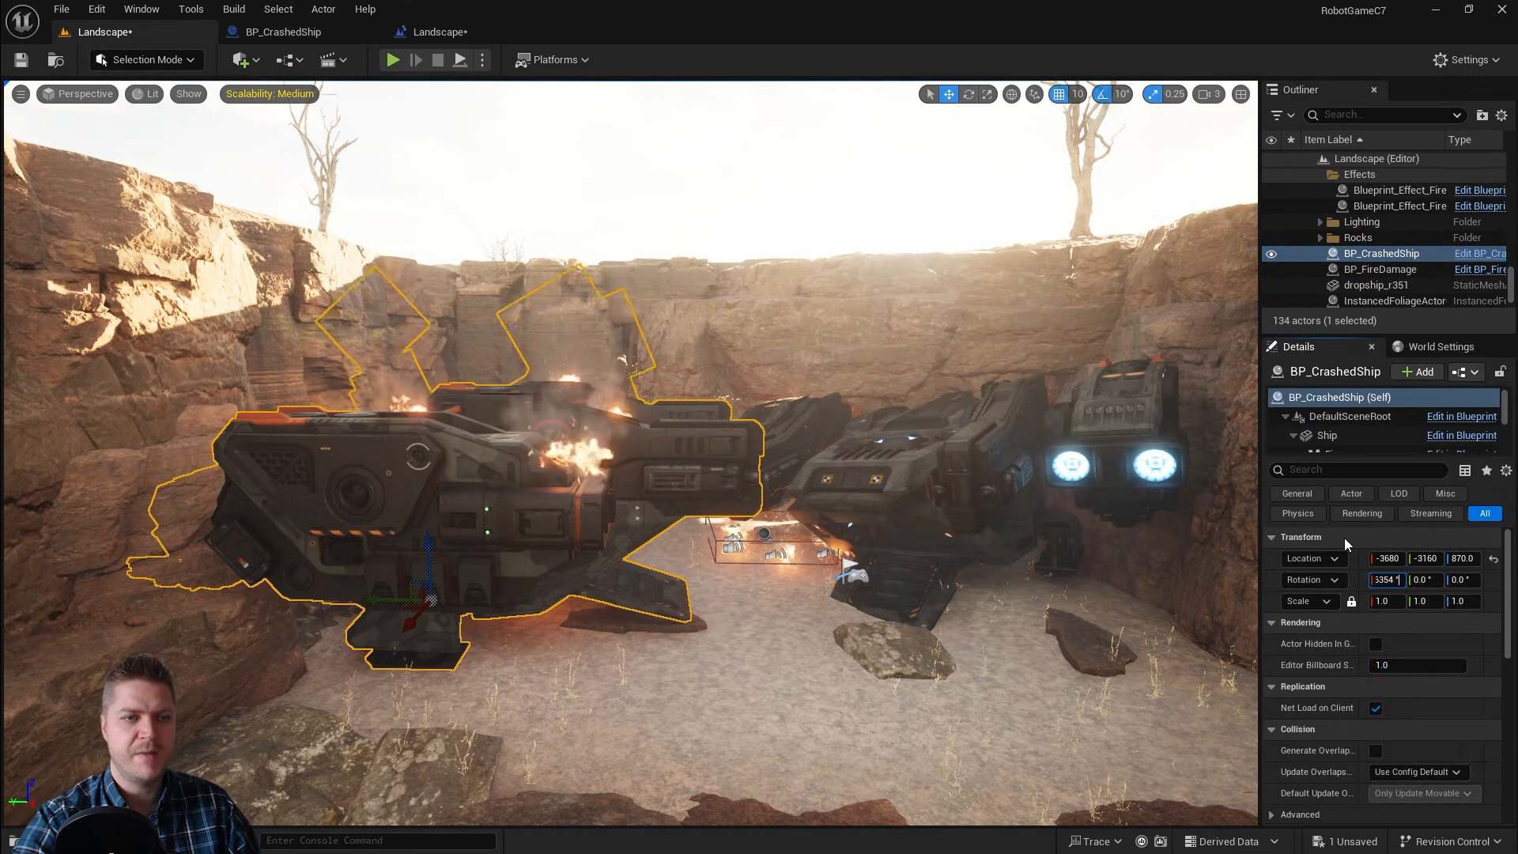
{"action": "key", "text": "Return"}
{"action": "left_click", "coordinate": [1387, 288]}
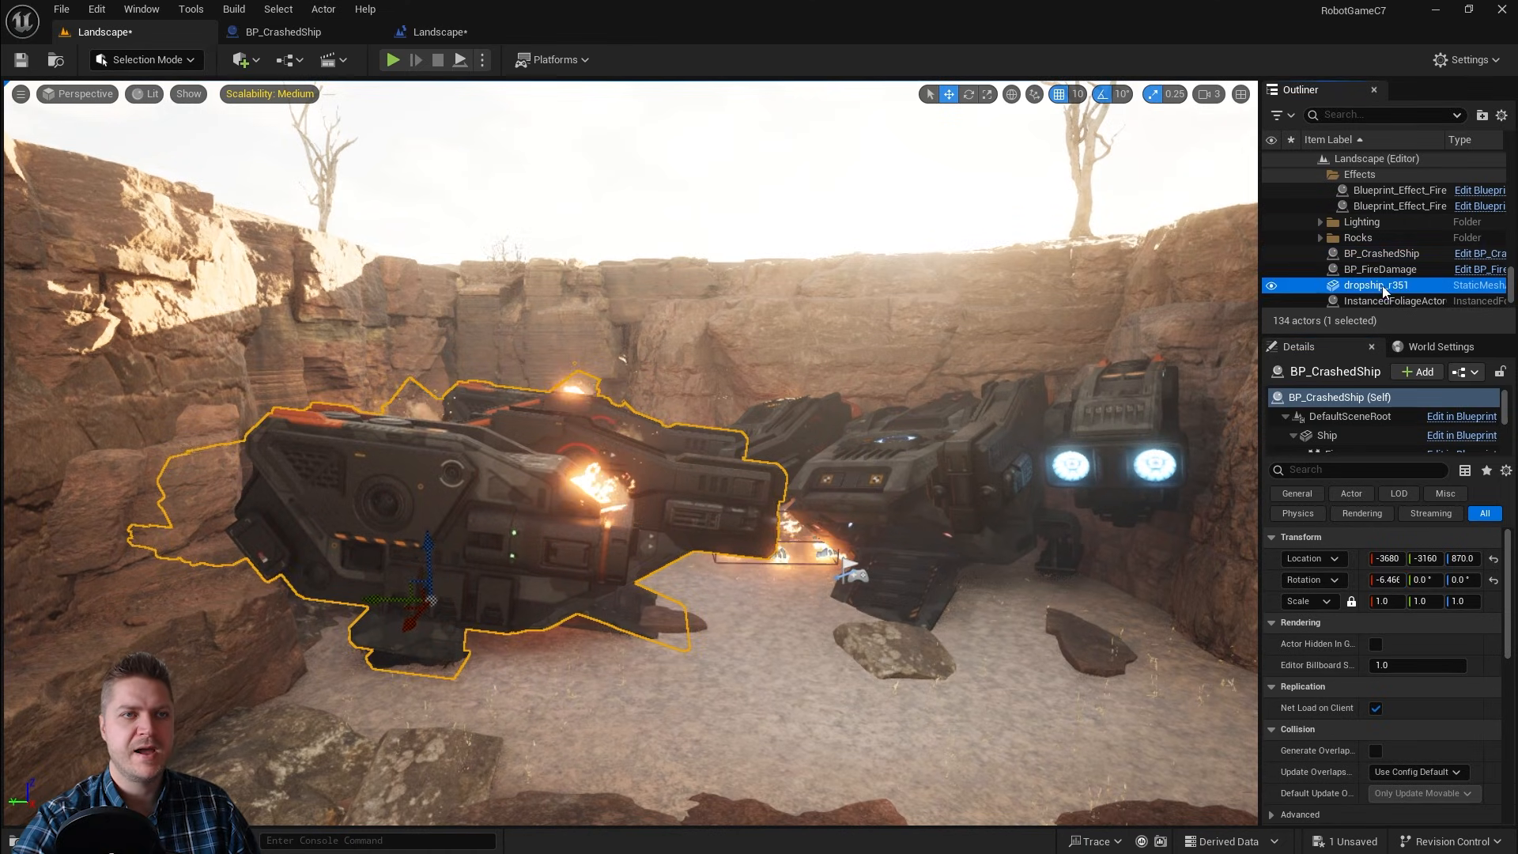
{"action": "left_click", "coordinate": [1428, 578]}
{"action": "key", "text": "ctrl+c"}
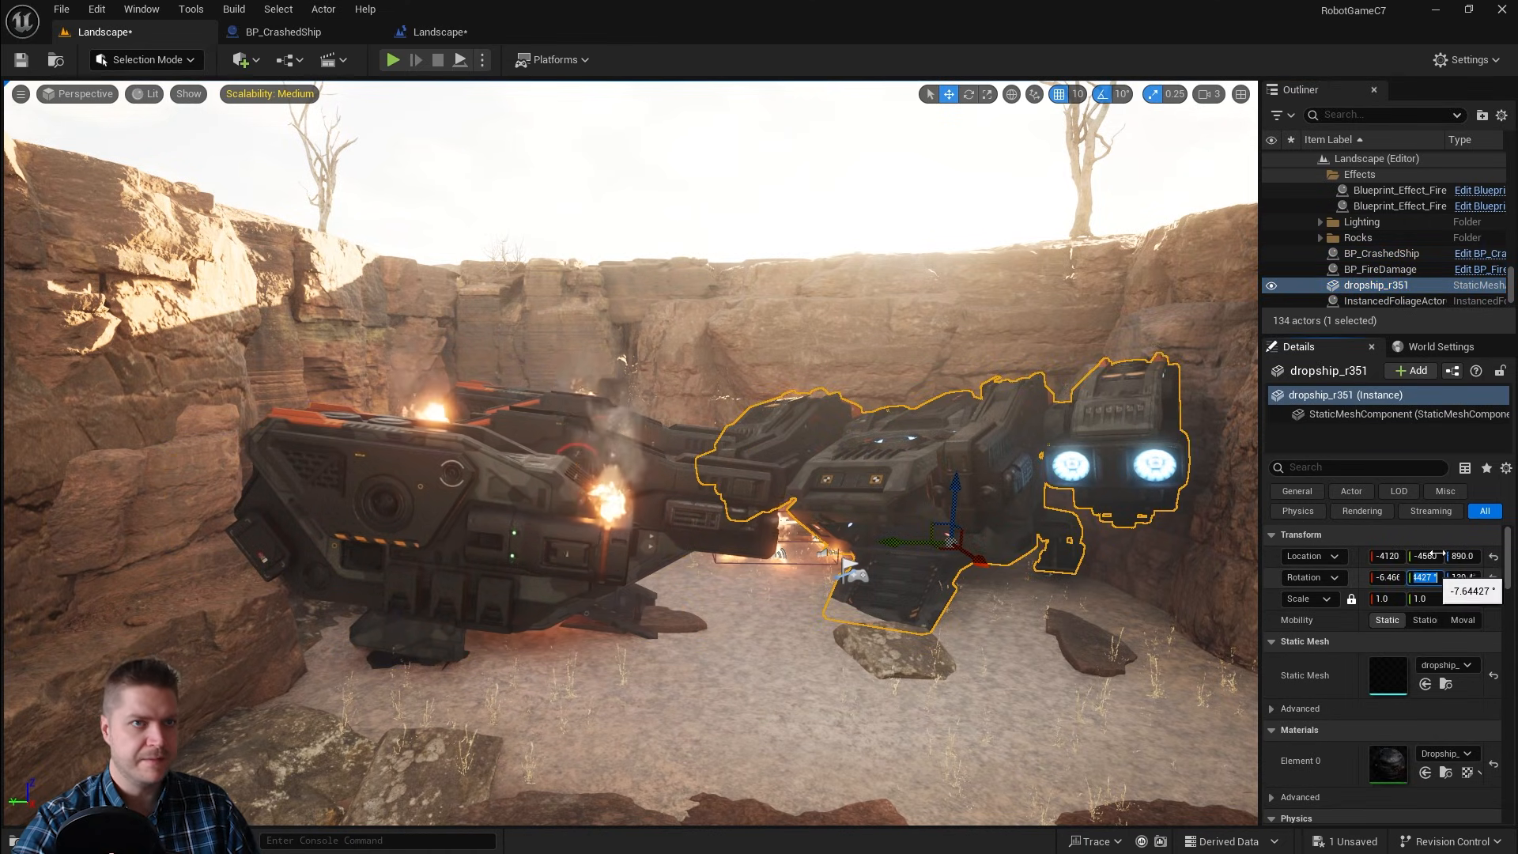
{"action": "left_click", "coordinate": [1376, 254]}
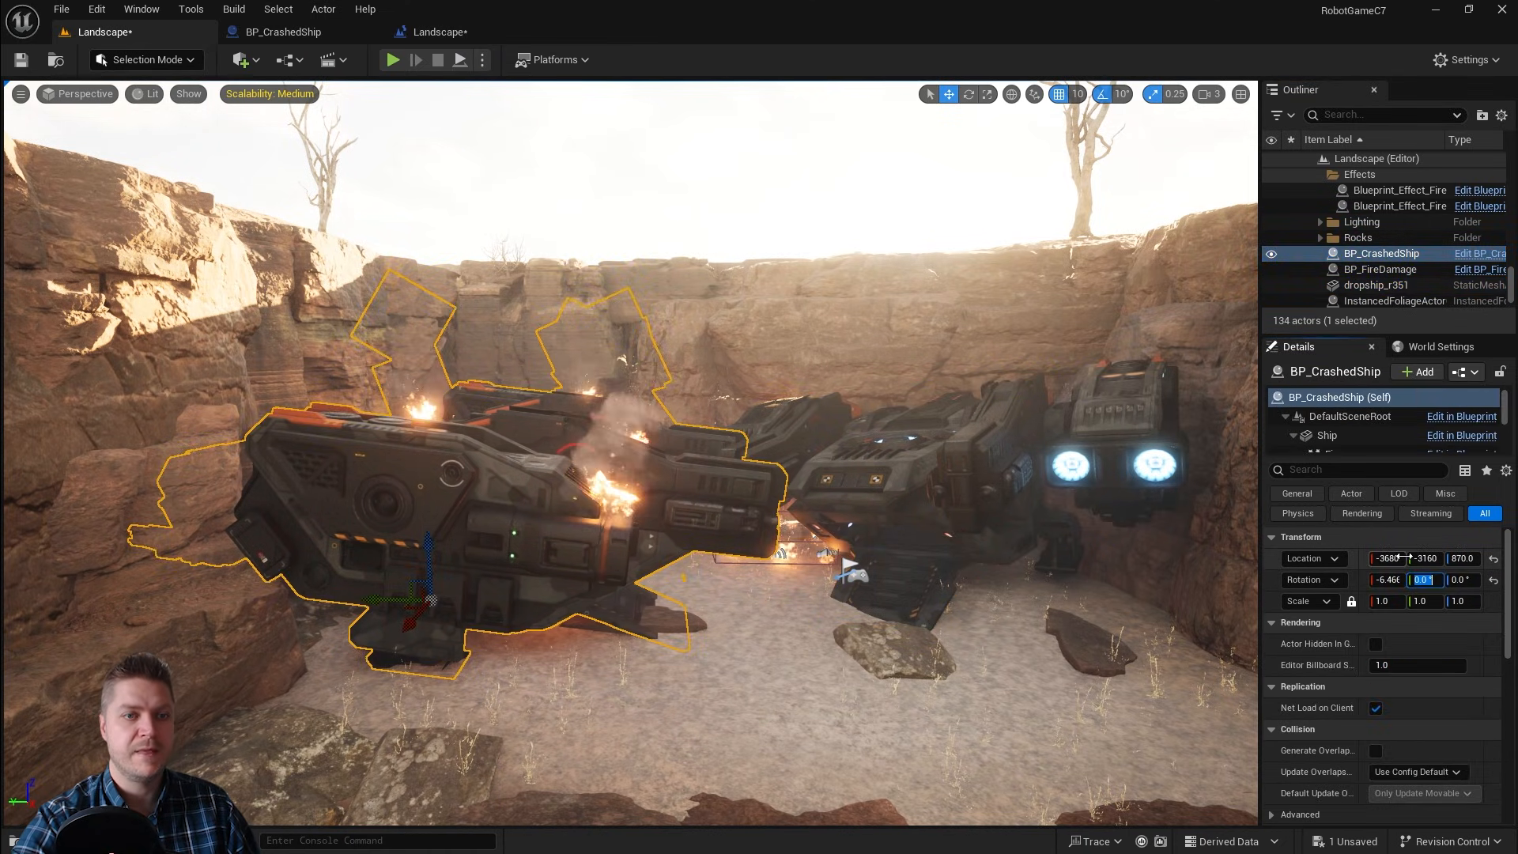
{"action": "key", "text": "ctrl+v"}
{"action": "key", "text": "Return"}
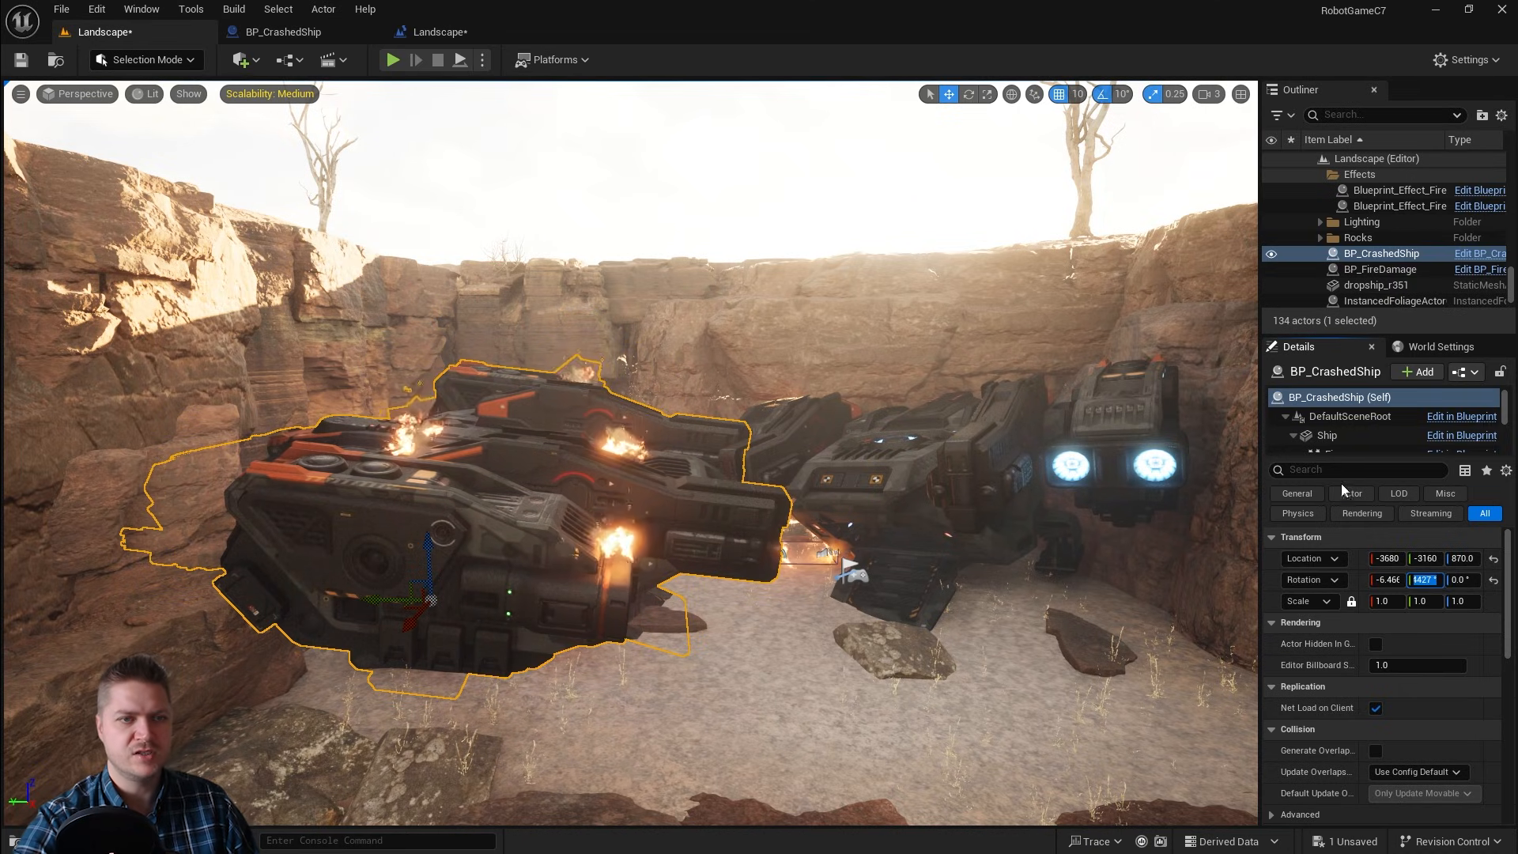
Step: Copy the dropship's Z rotation value, 130.43246°, onto the BP_CrashedShip actor
{"action": "left_click", "coordinate": [1373, 287]}
{"action": "left_click", "coordinate": [1469, 580]}
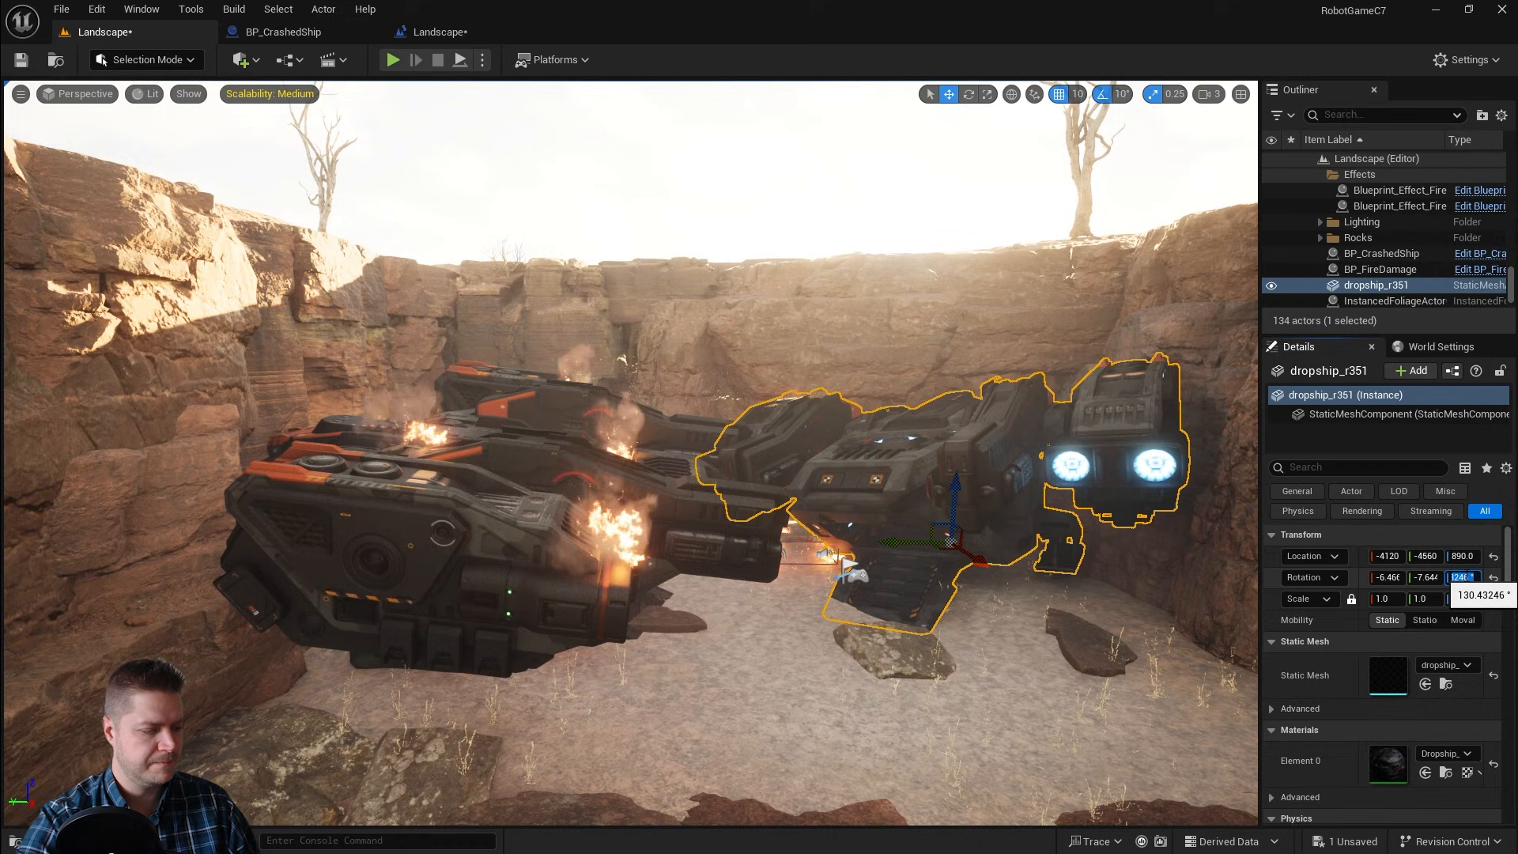
{"action": "left_click", "coordinate": [1380, 254]}
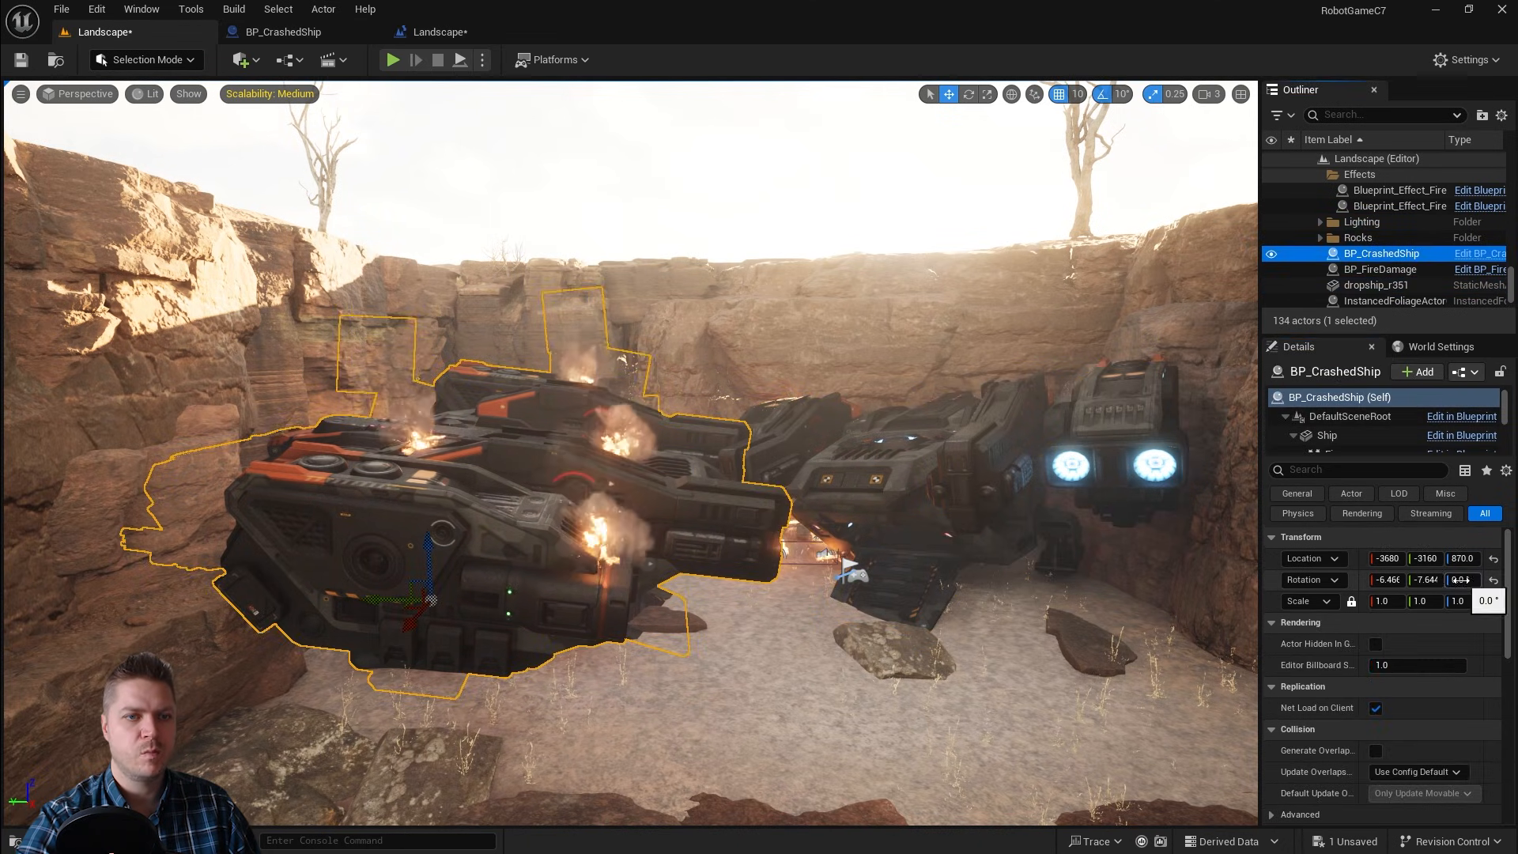
{"action": "key", "text": "ctrl+v"}
{"action": "key", "text": "Return"}
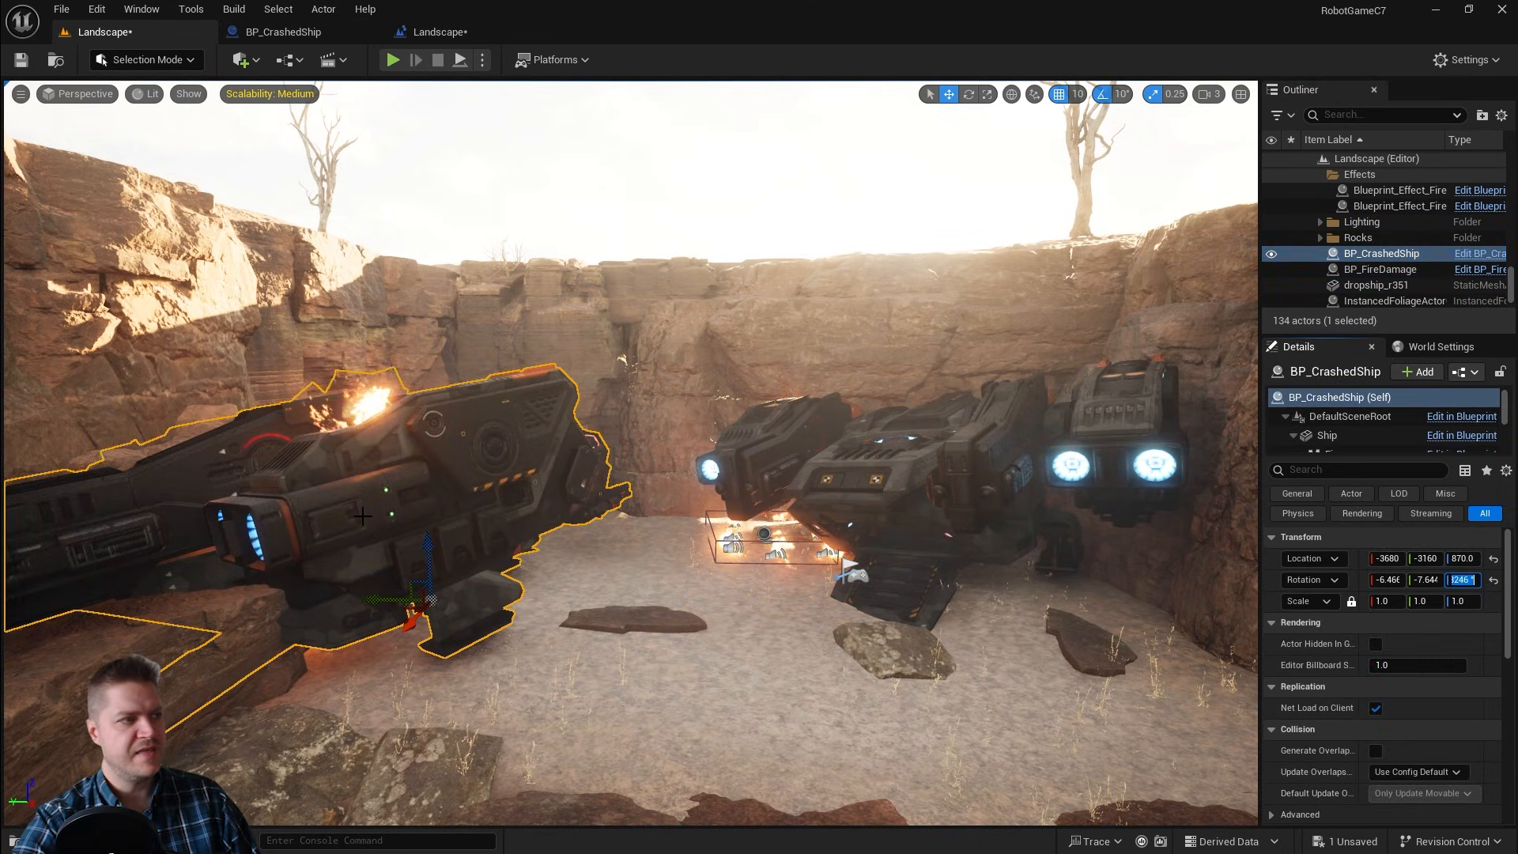
Step: Copy the dropship's location X -4120 and Y -4560 onto the BP_CrashedShip actor
{"action": "left_click", "coordinate": [1378, 287]}
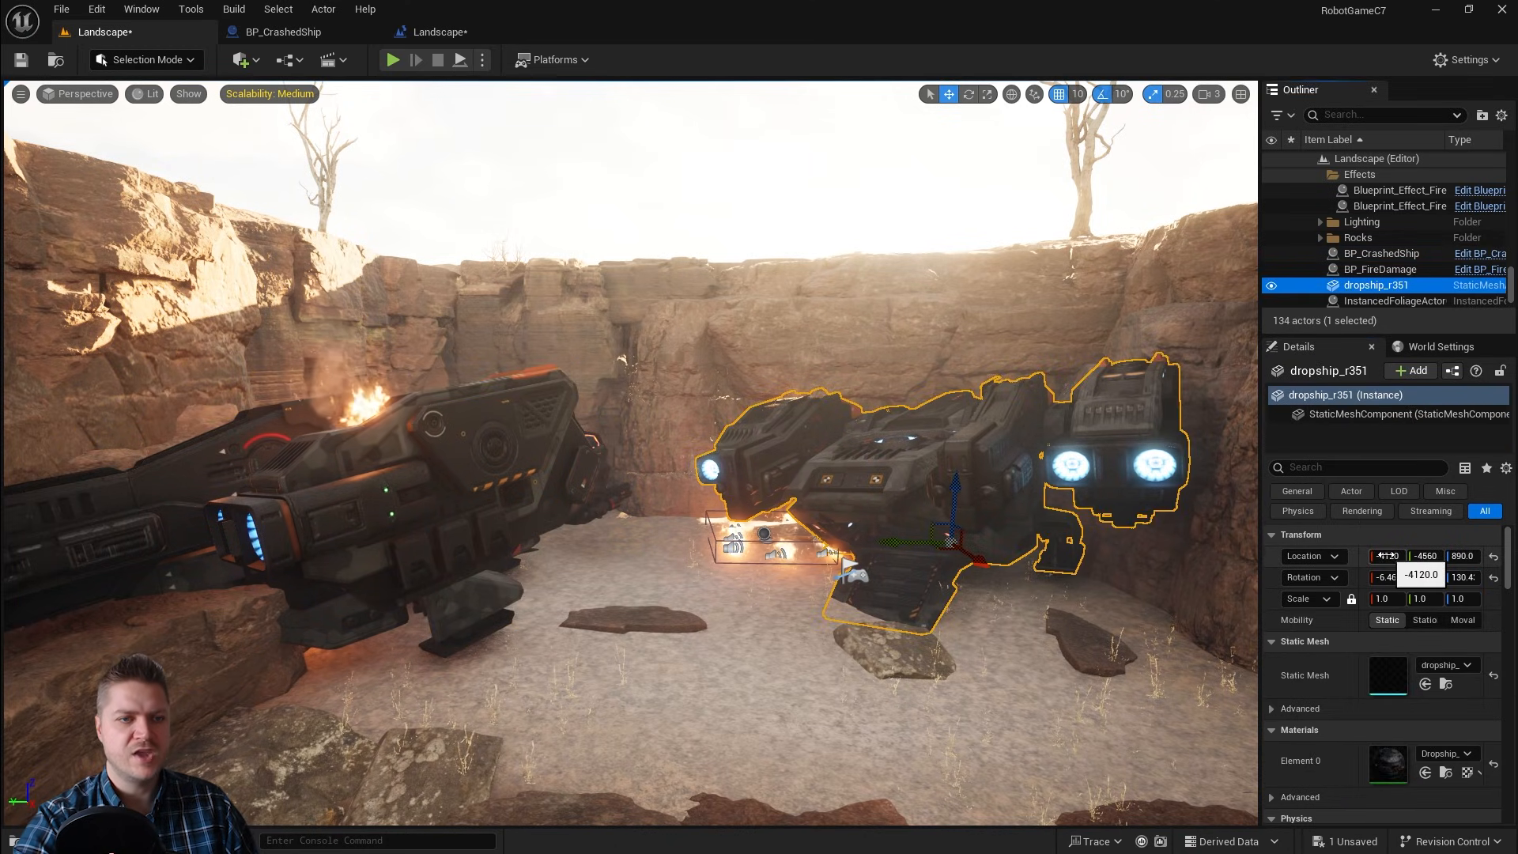
{"action": "left_click", "coordinate": [1375, 254]}
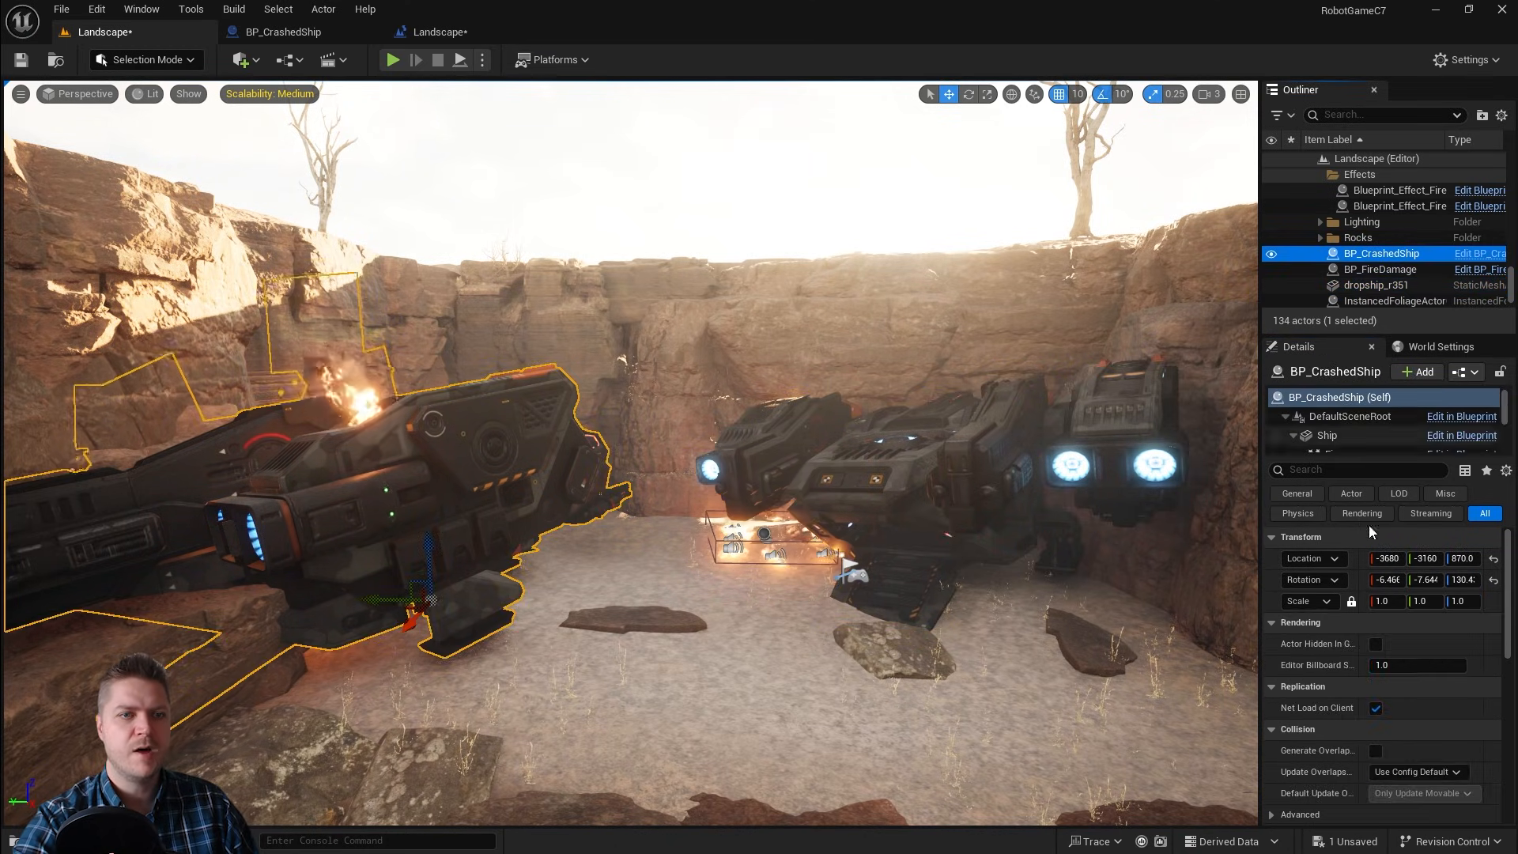
{"action": "left_click", "coordinate": [1381, 558]}
{"action": "type", "text": "-4120.0"}
{"action": "key", "text": "Return"}
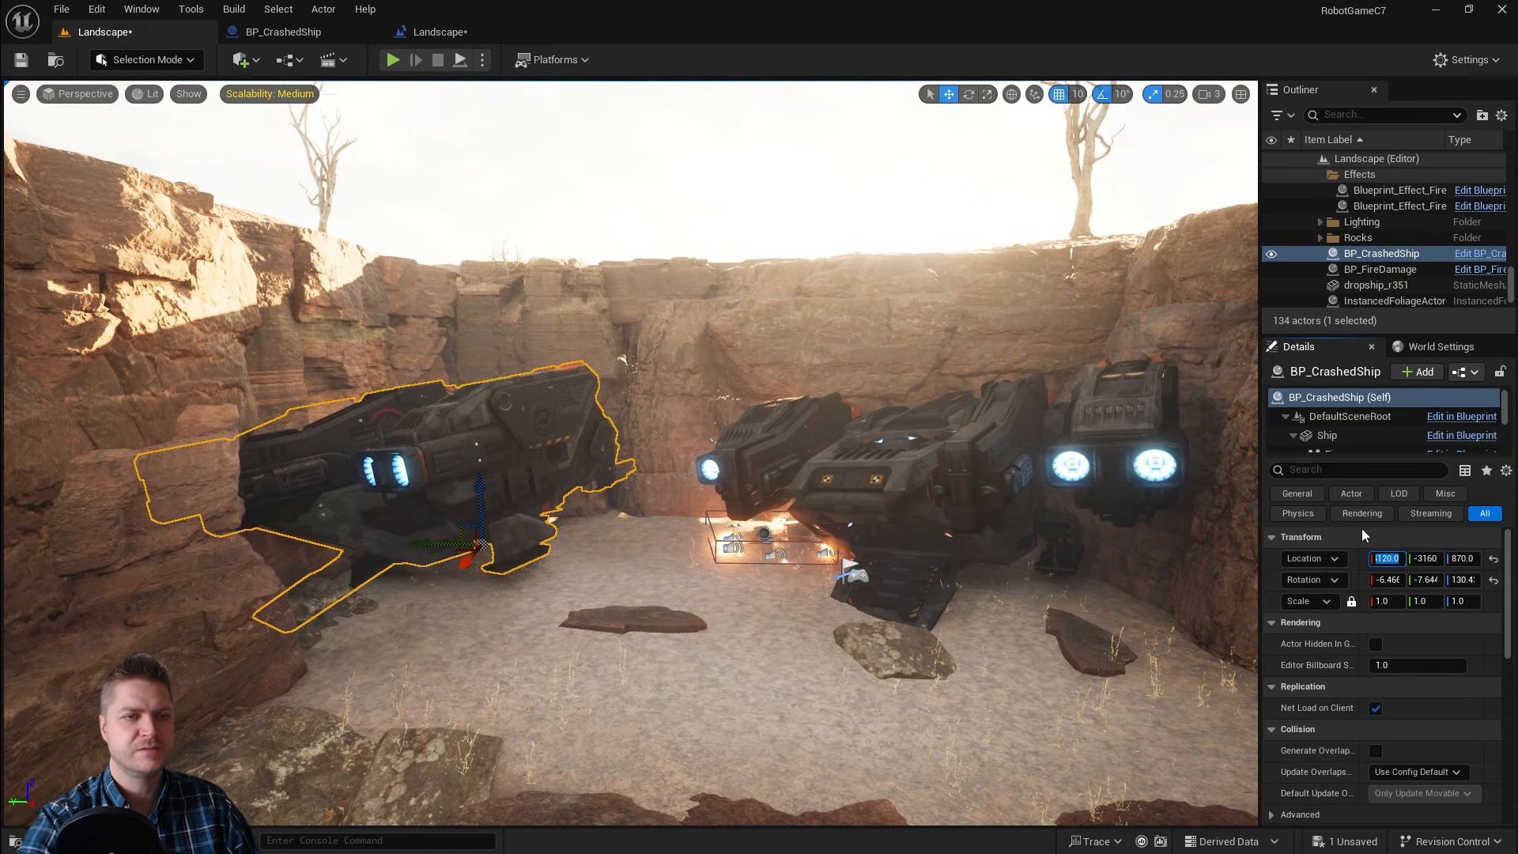
{"action": "left_click", "coordinate": [1376, 286]}
{"action": "left_click", "coordinate": [1426, 556]}
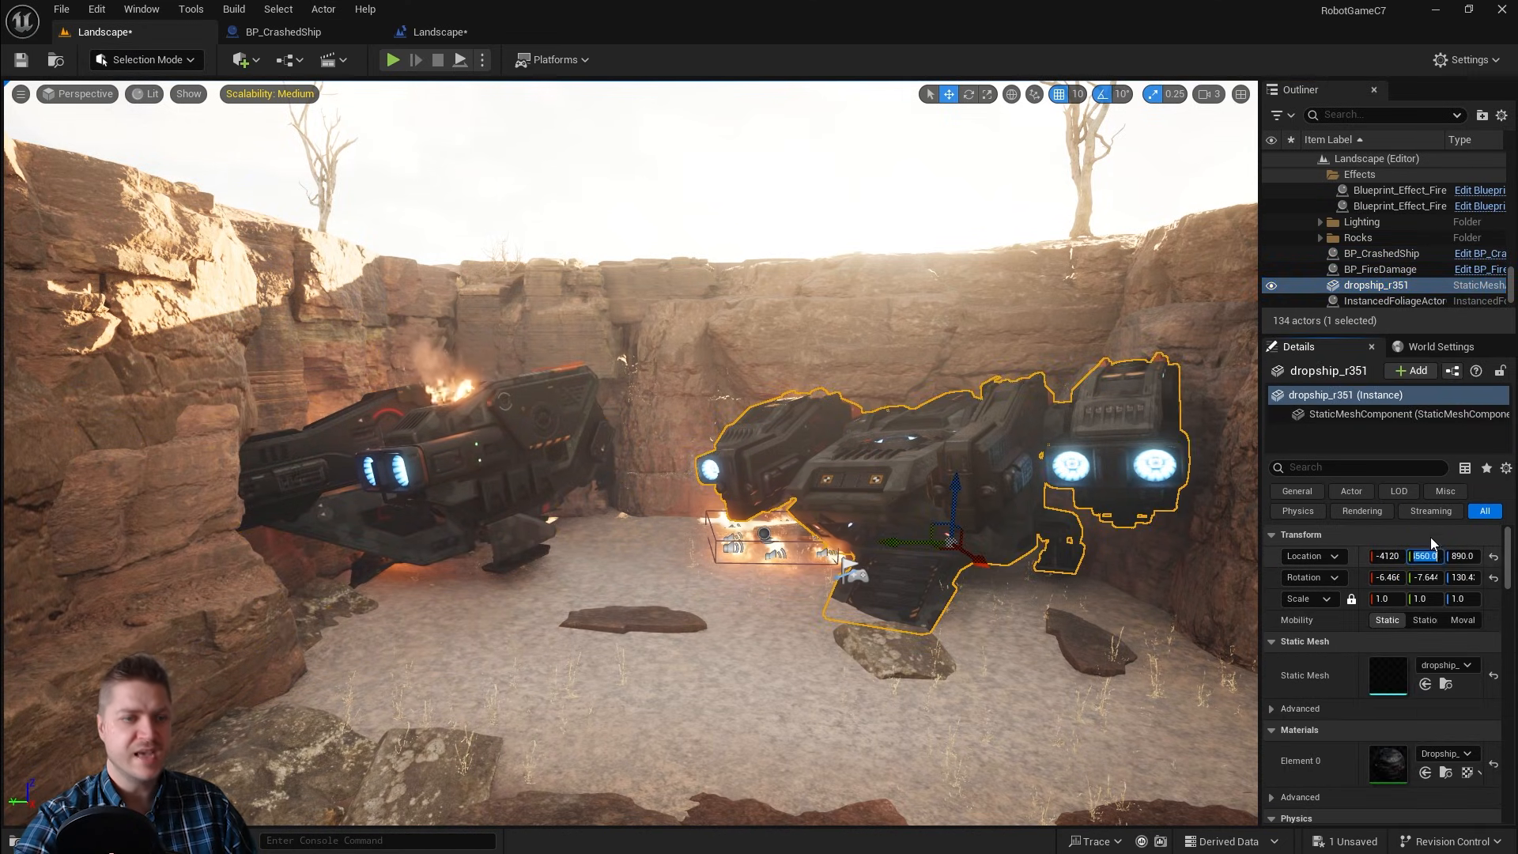
{"action": "left_click", "coordinate": [1380, 254]}
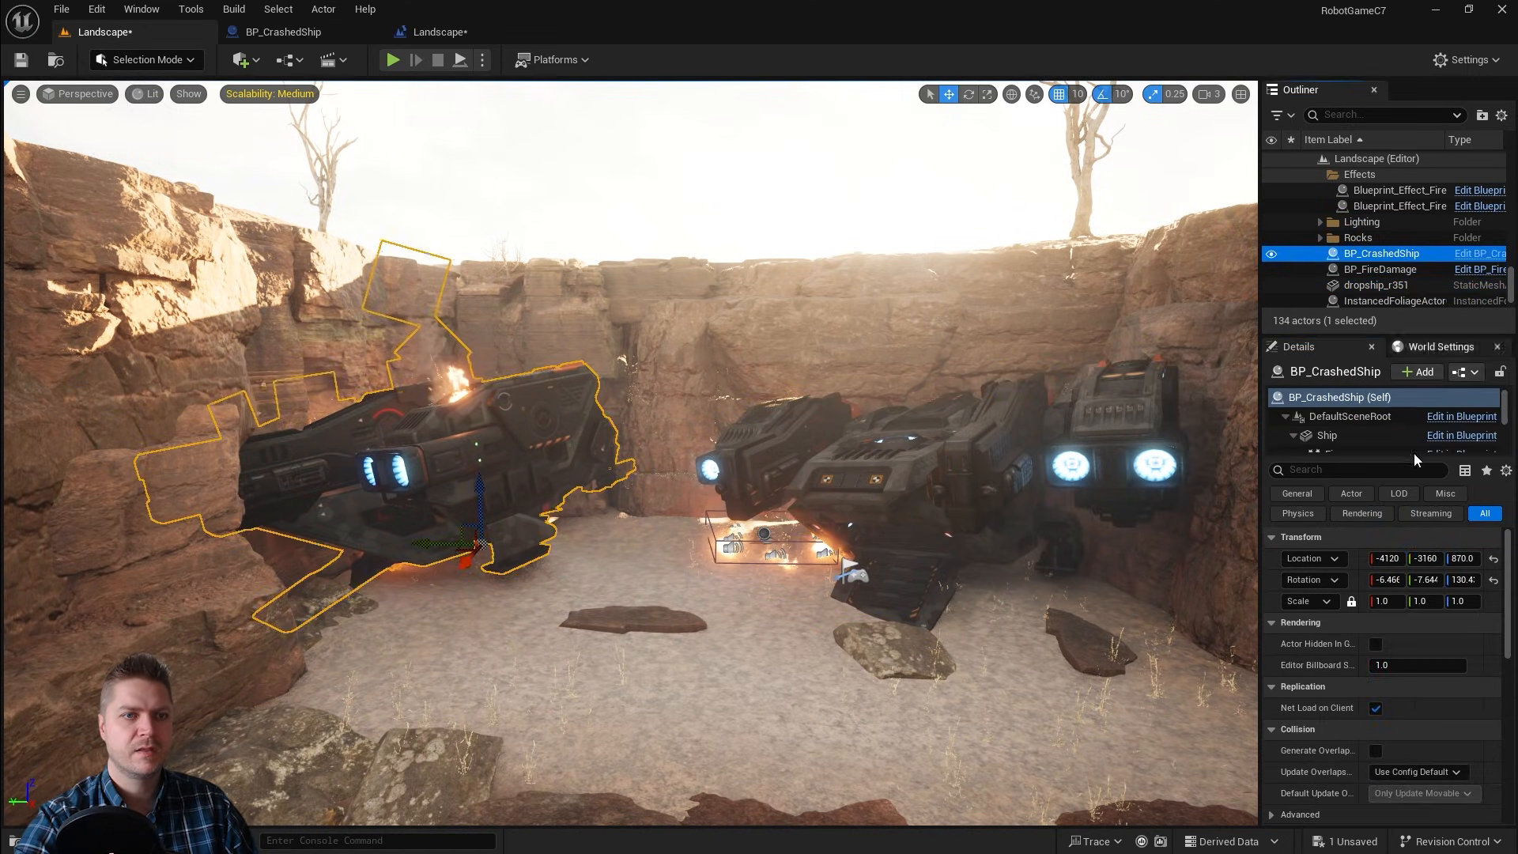
{"action": "left_click", "coordinate": [1425, 559]}
{"action": "key", "text": "ctrl+v"}
{"action": "key", "text": "Return"}
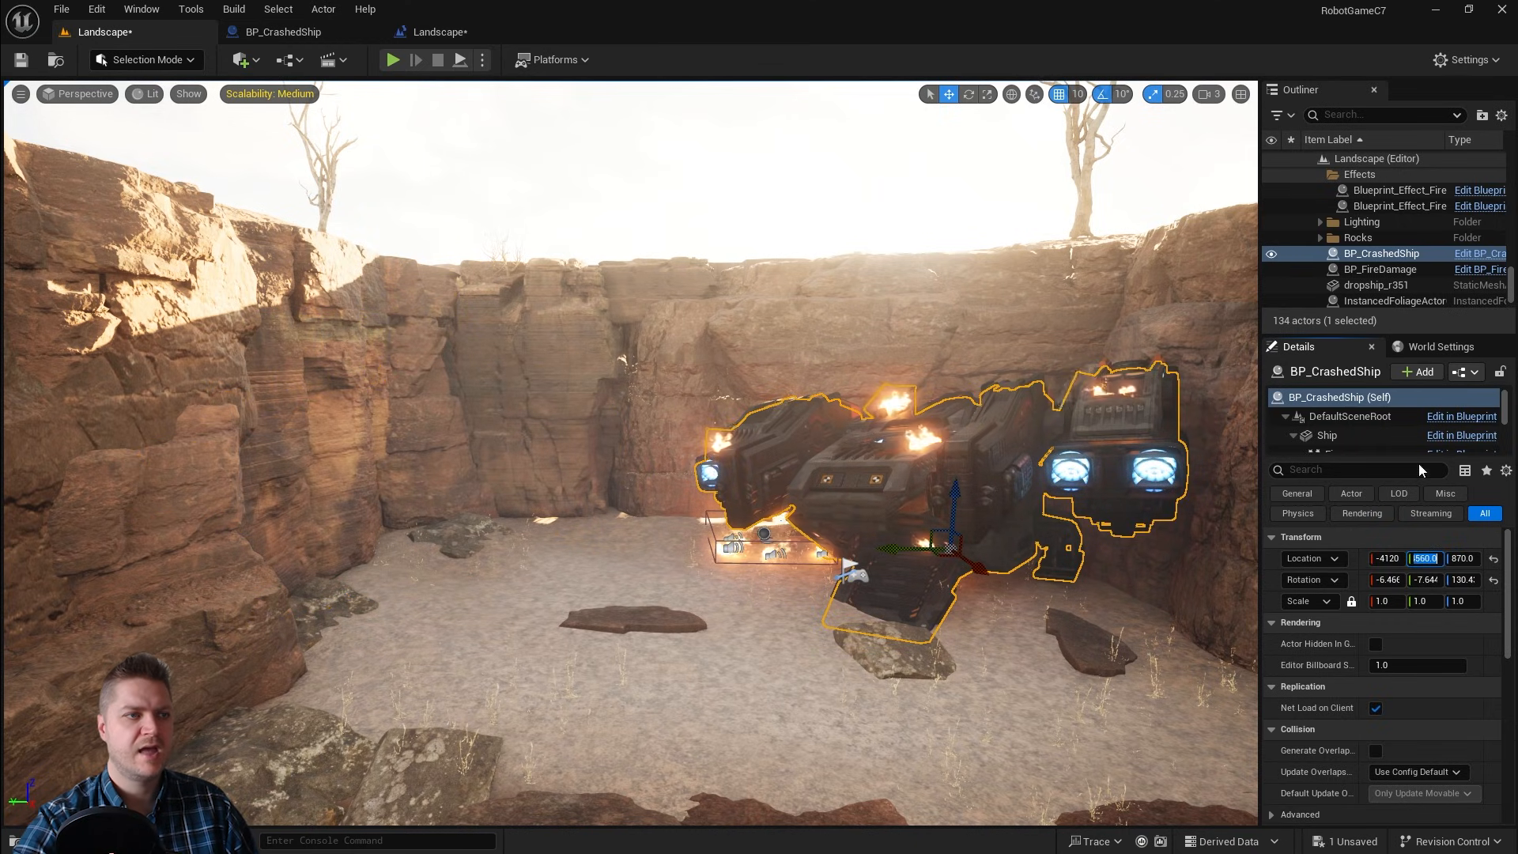
Step: Set BP_CrashedShip's Z location to 890, then delete the original dropship_r351 mesh from the level
{"action": "left_click", "coordinate": [1380, 287]}
{"action": "left_click", "coordinate": [1463, 556]}
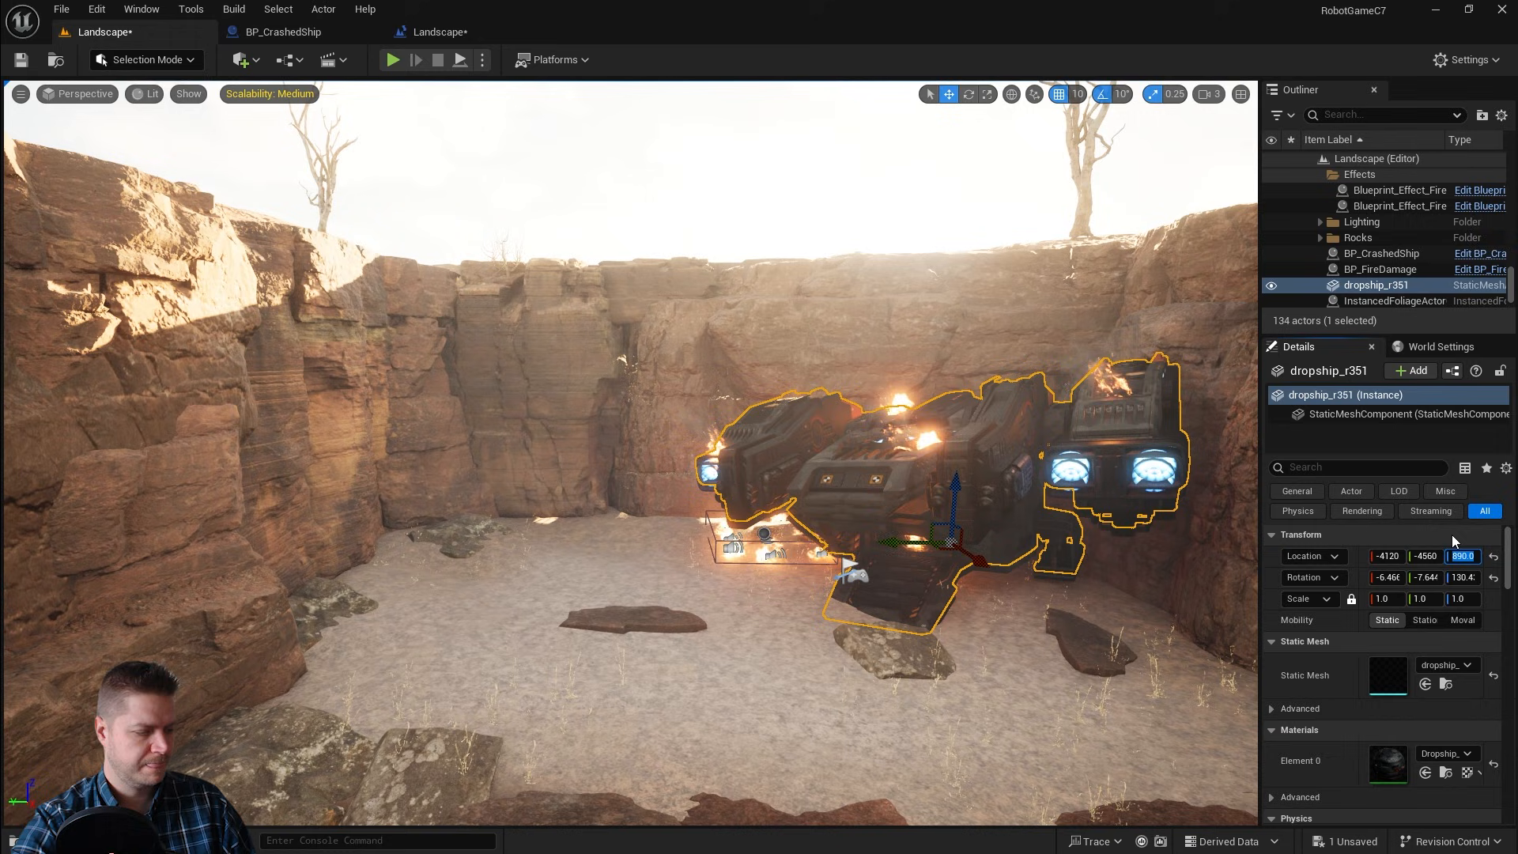
{"action": "left_click", "coordinate": [1380, 253]}
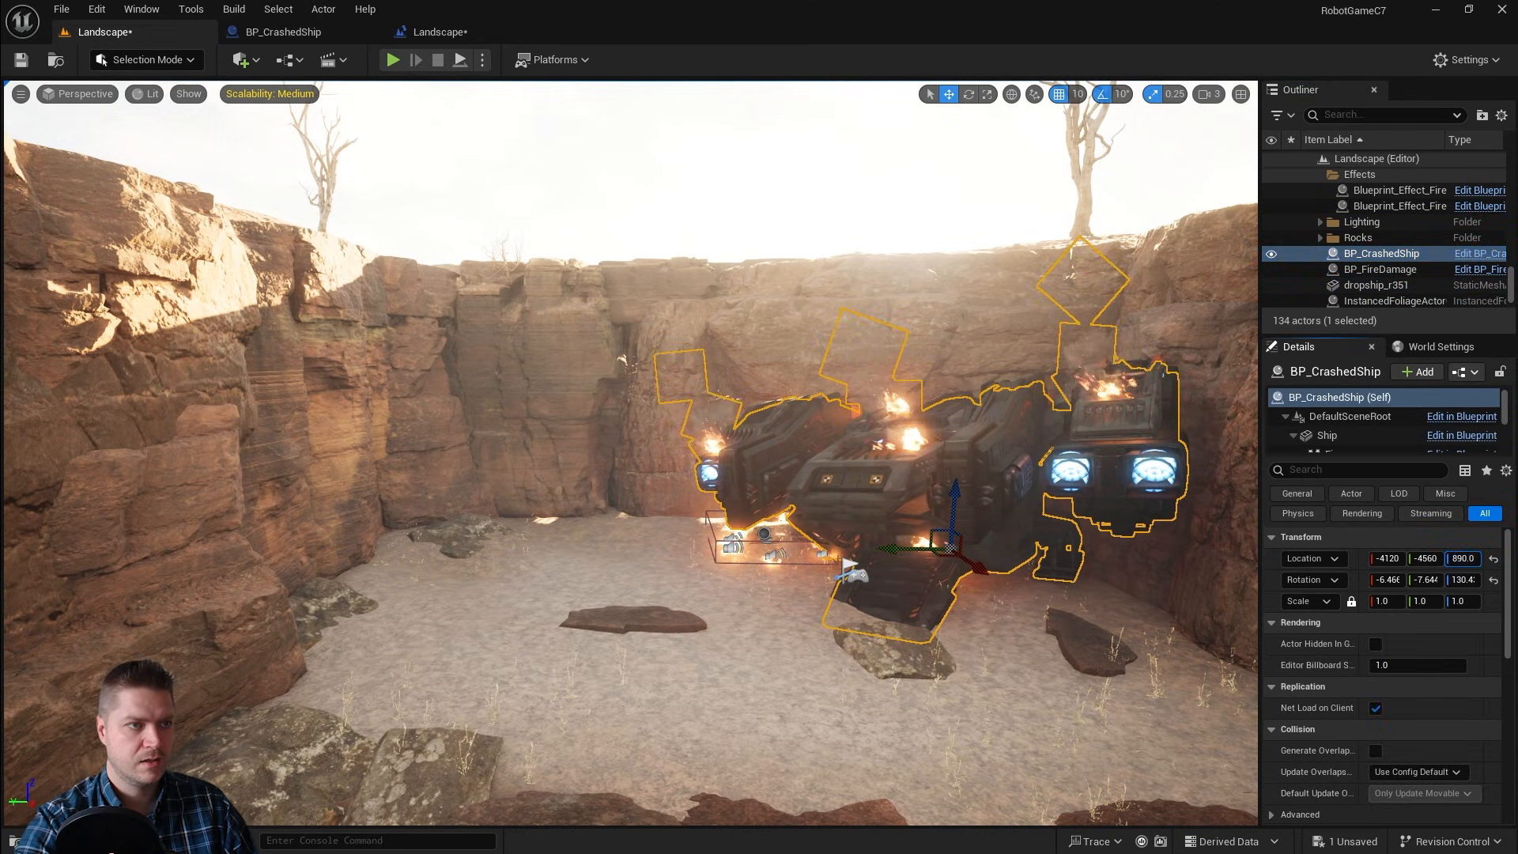
{"action": "type", "text": "890"}
{"action": "key", "text": "Return"}
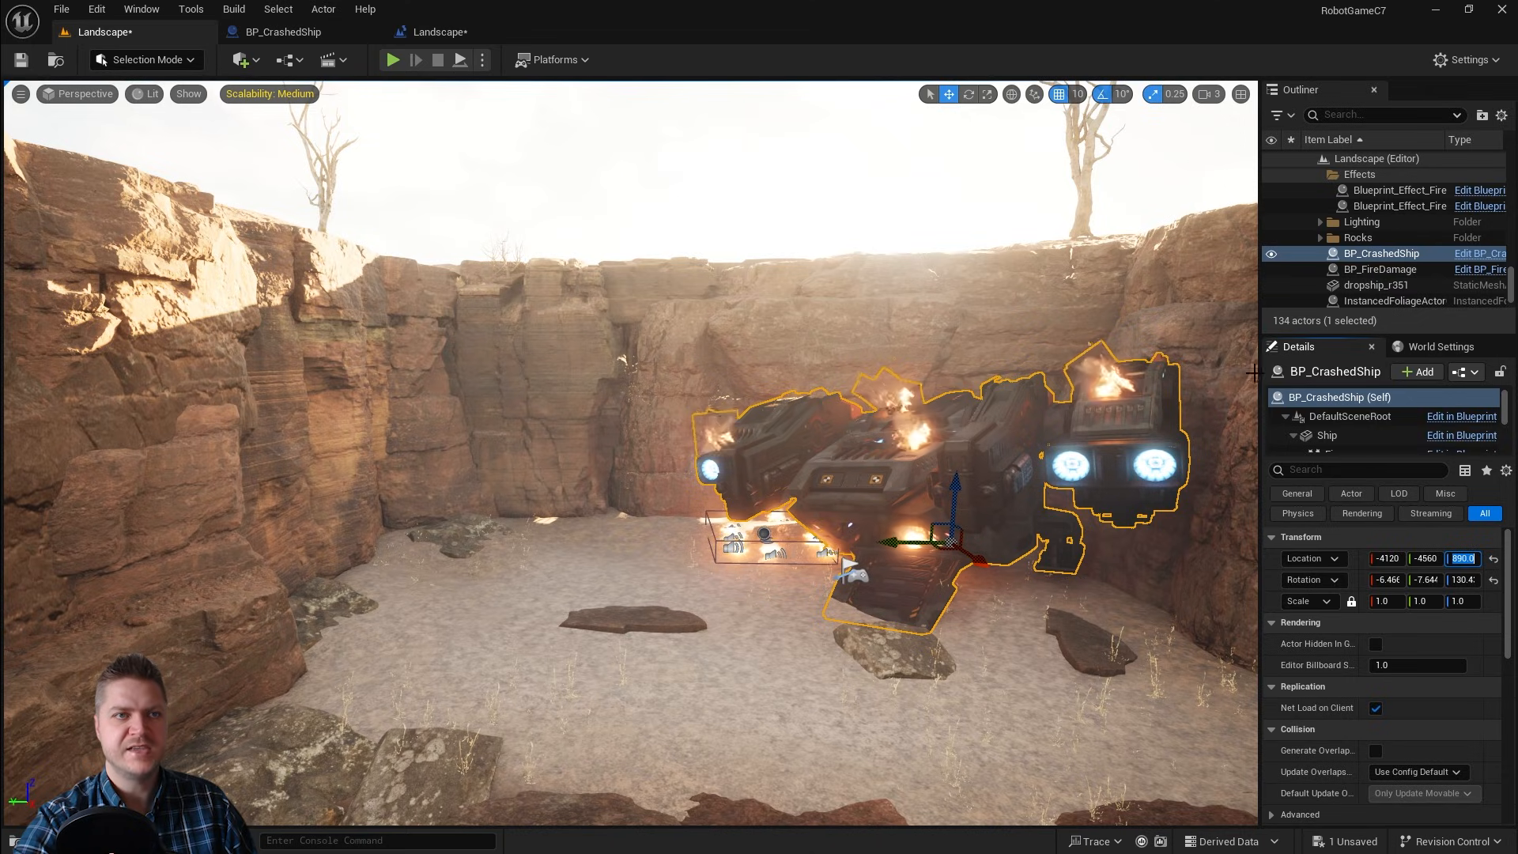
{"action": "left_click", "coordinate": [1378, 285]}
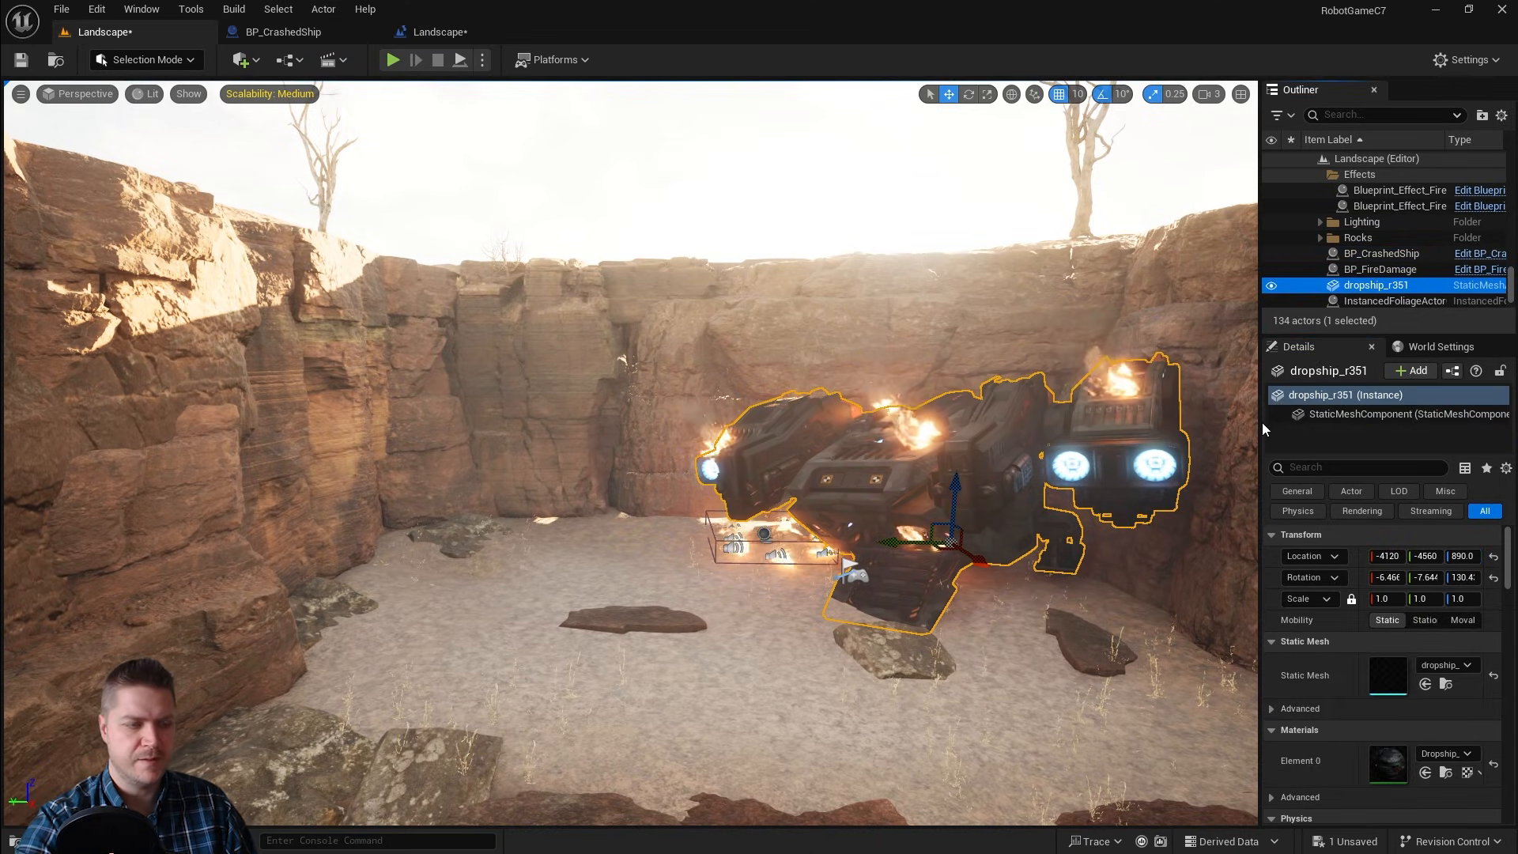
{"action": "key", "text": "Delete"}
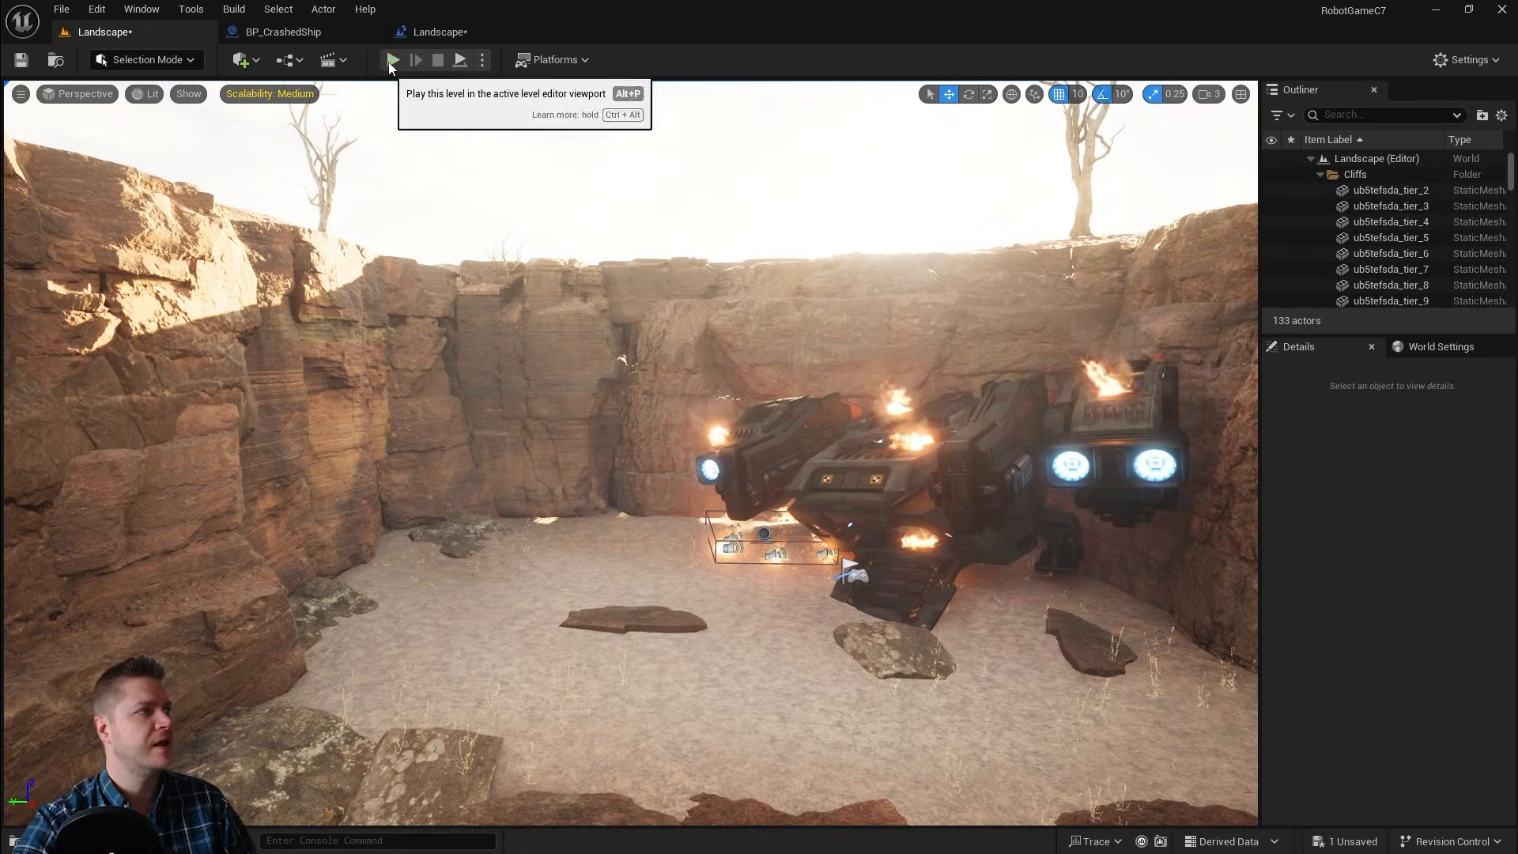
Step: Play the level and run the robot character through the canyon toward the ship, then stop
{"action": "left_click", "coordinate": [393, 60]}
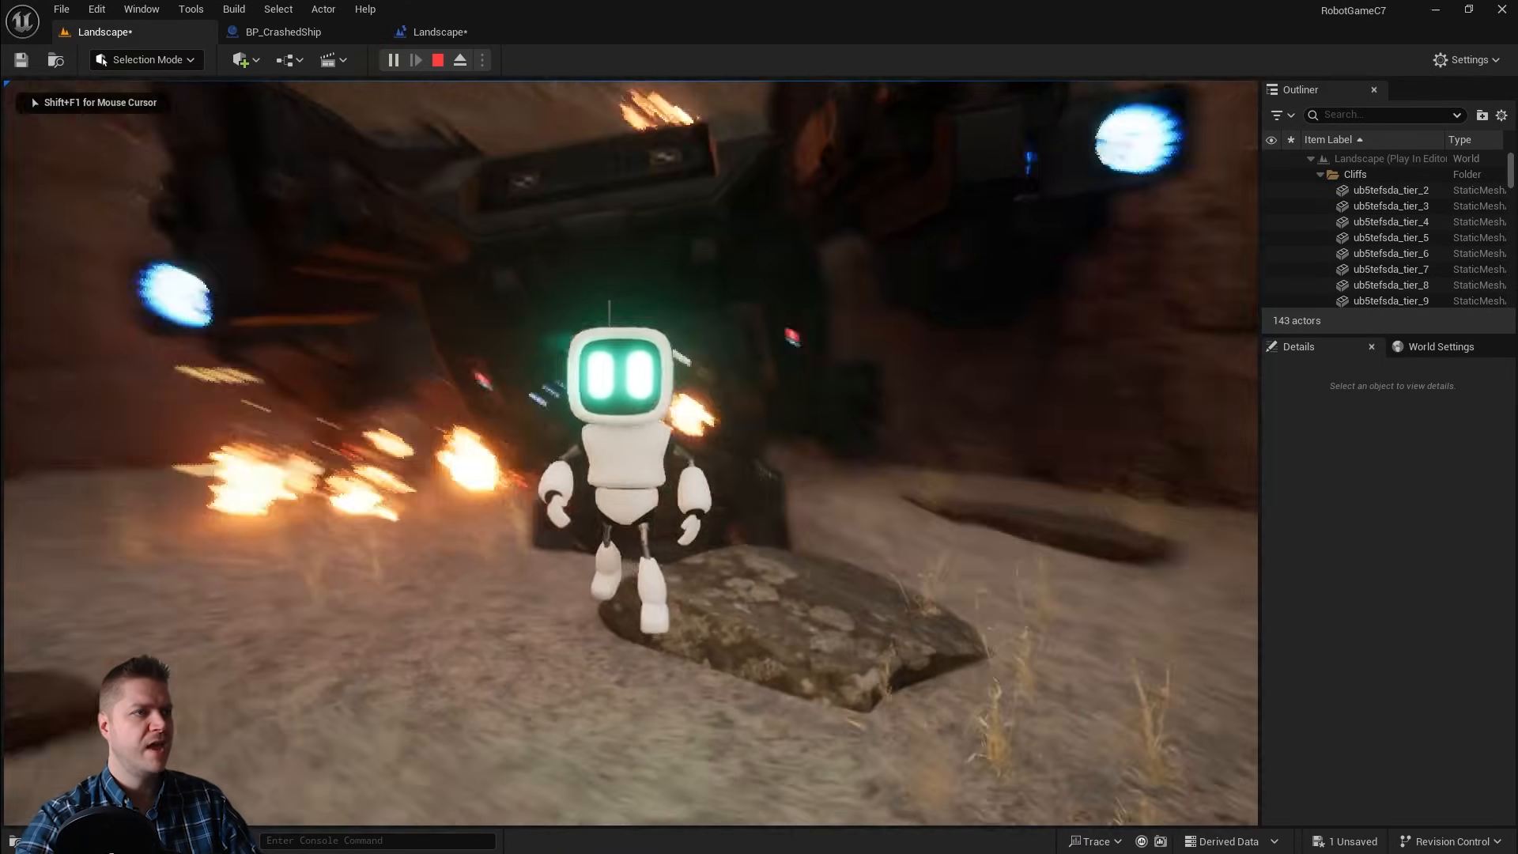
{"action": "key", "text": "w"}
{"action": "key", "text": "space"}
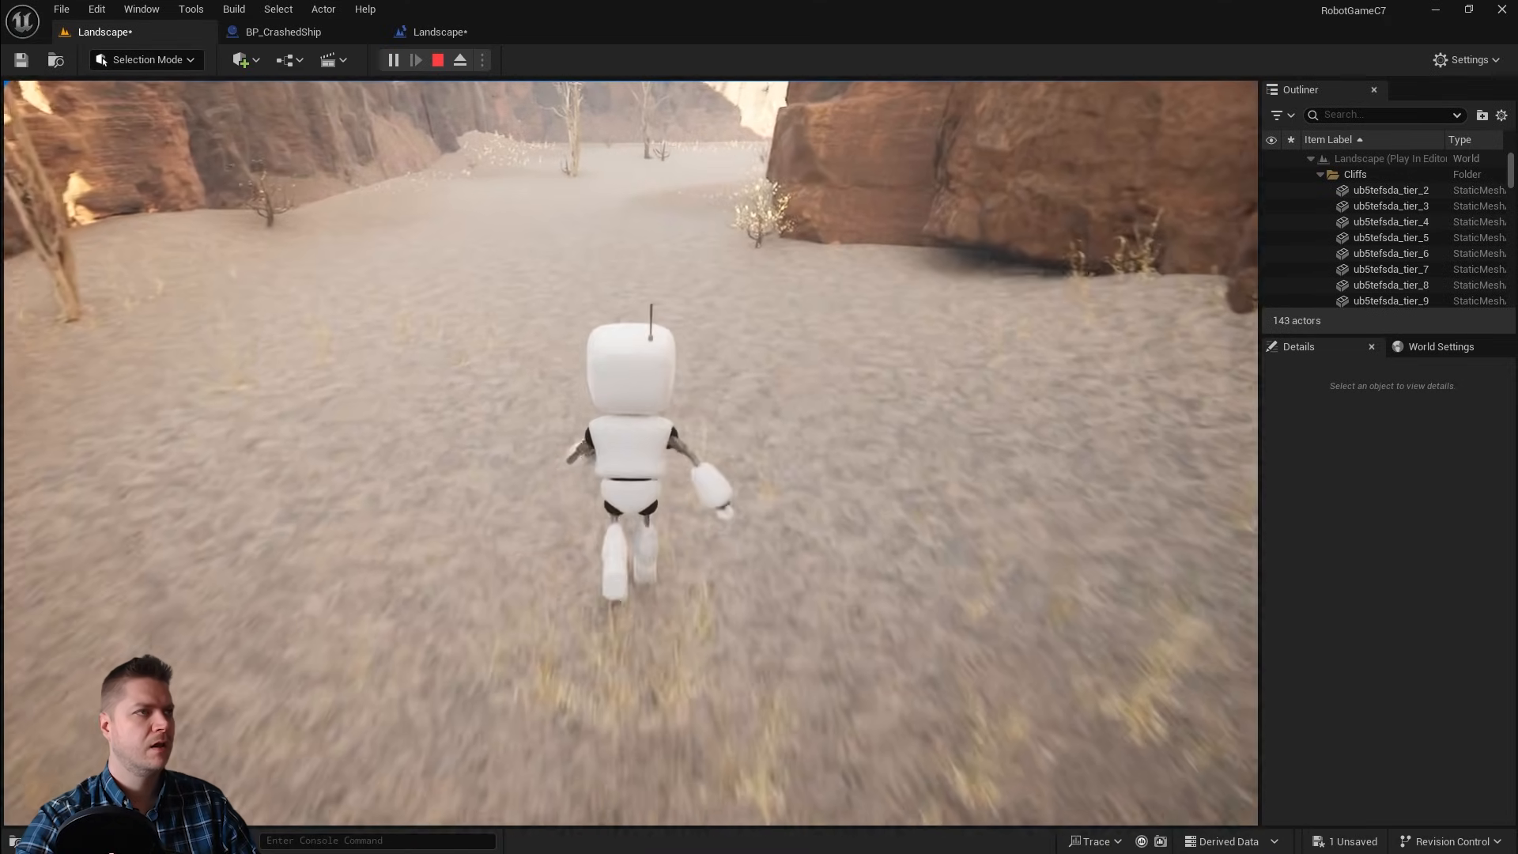
{"action": "key", "text": "s"}
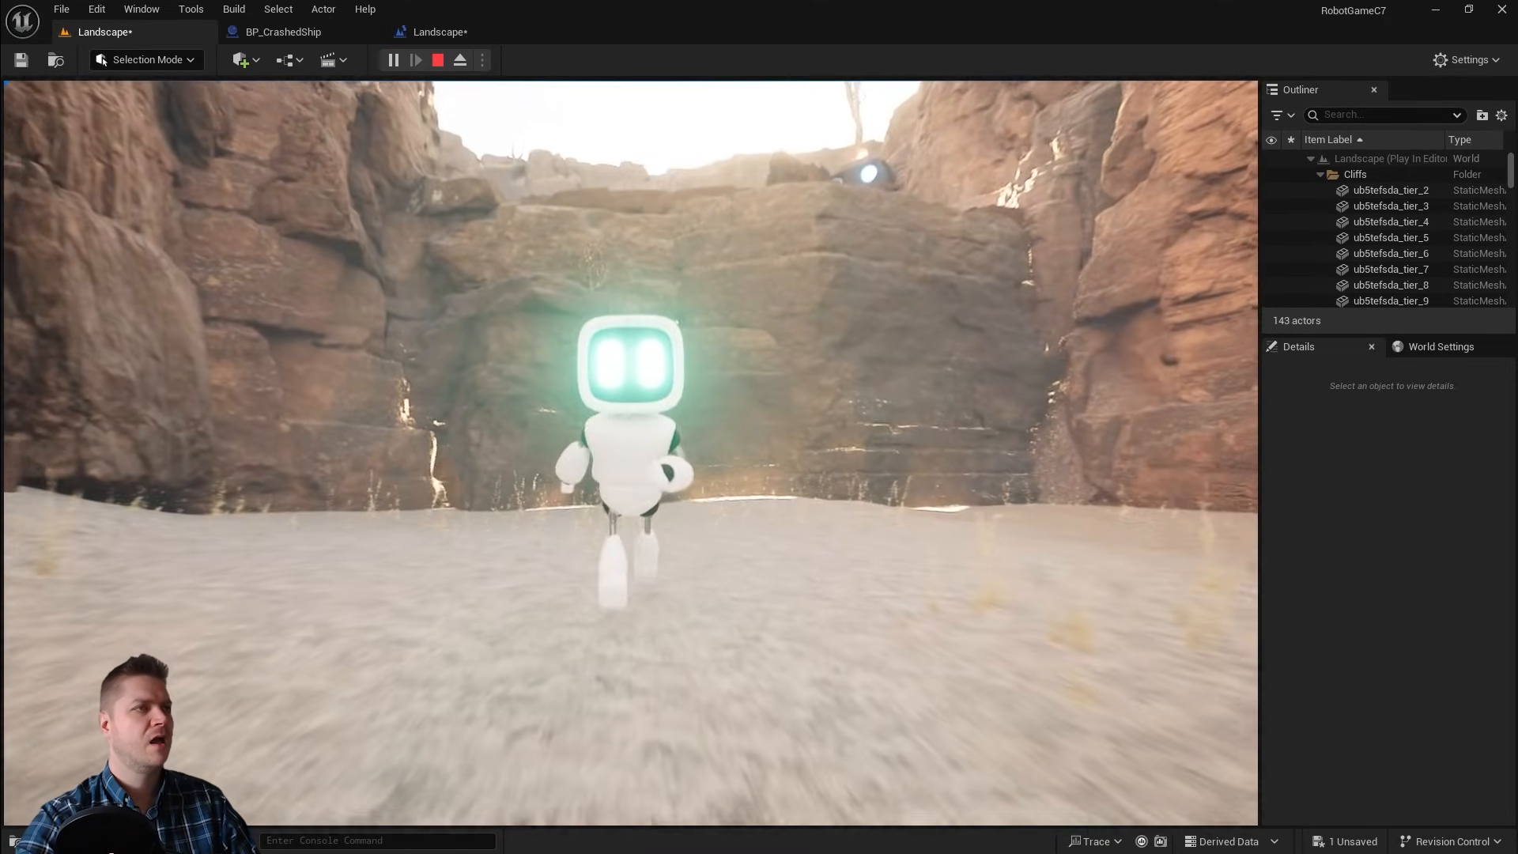
{"action": "key", "text": "d"}
{"action": "key", "text": "a"}
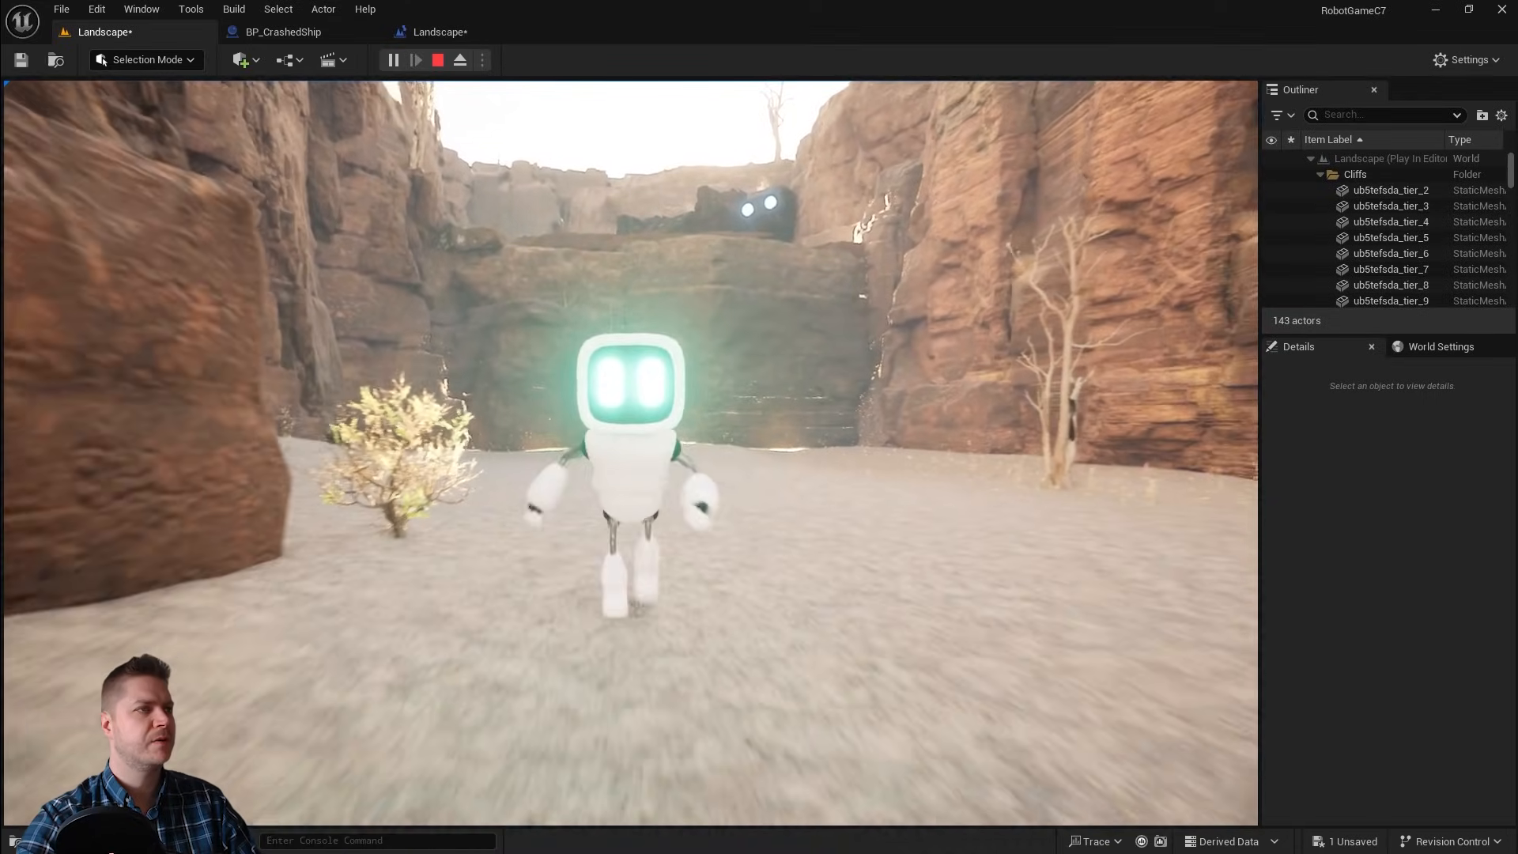
{"action": "key", "text": "a"}
{"action": "key", "text": "s"}
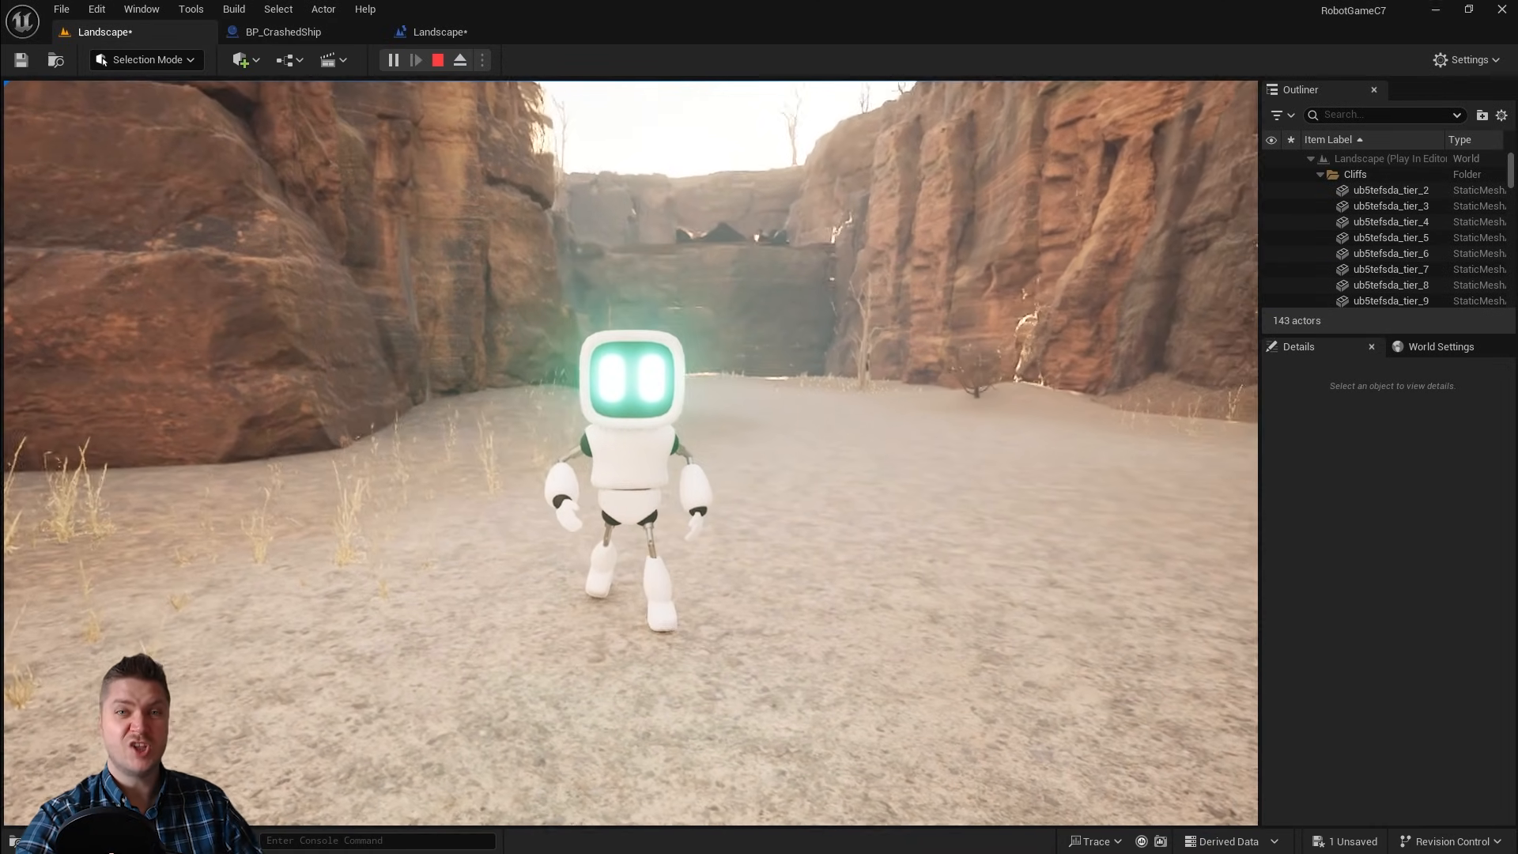
{"action": "key", "text": "Escape"}
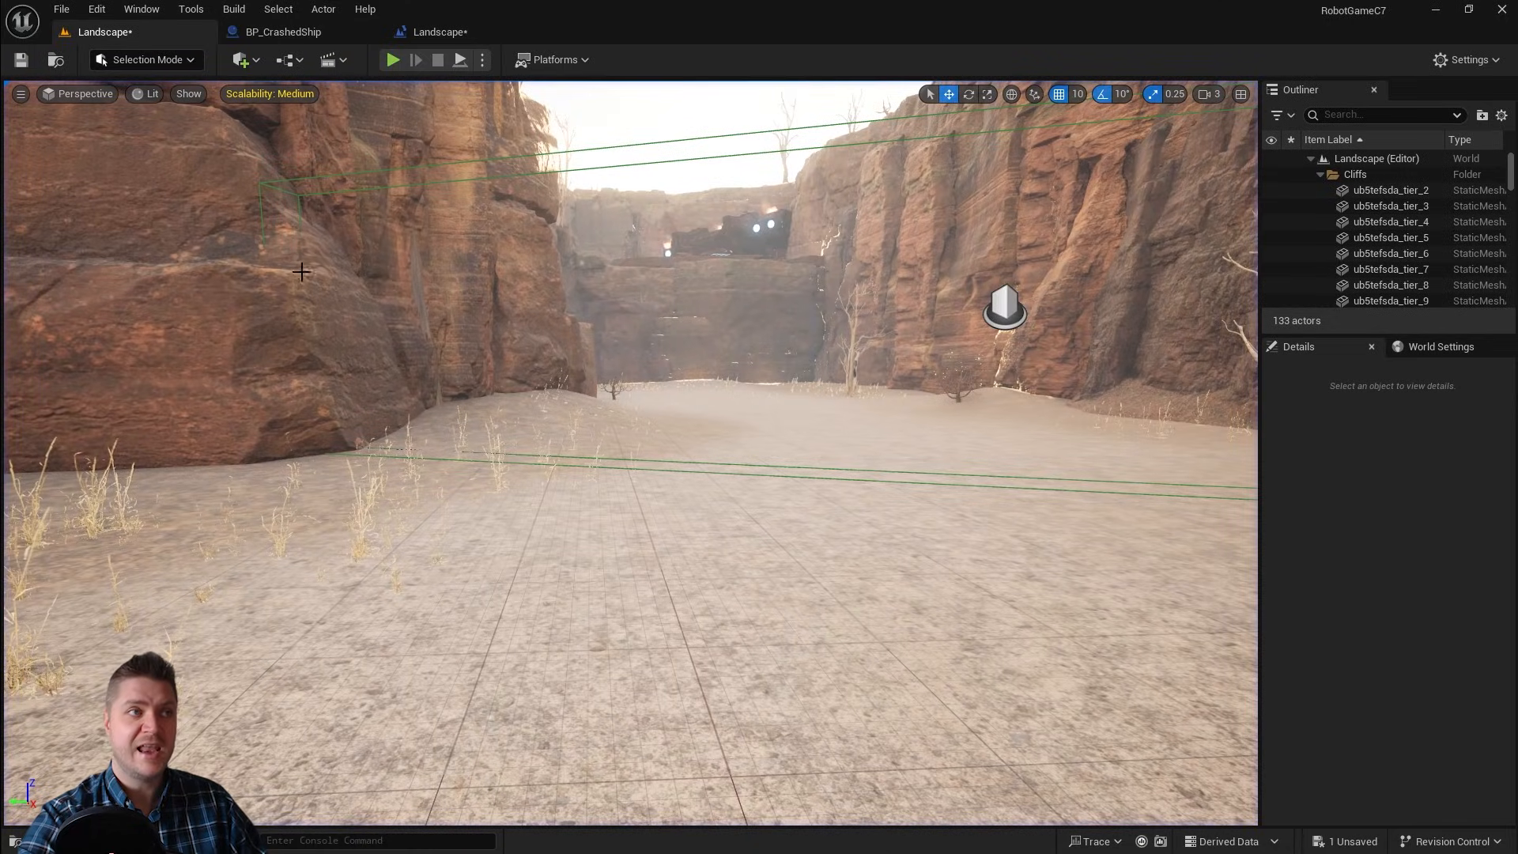